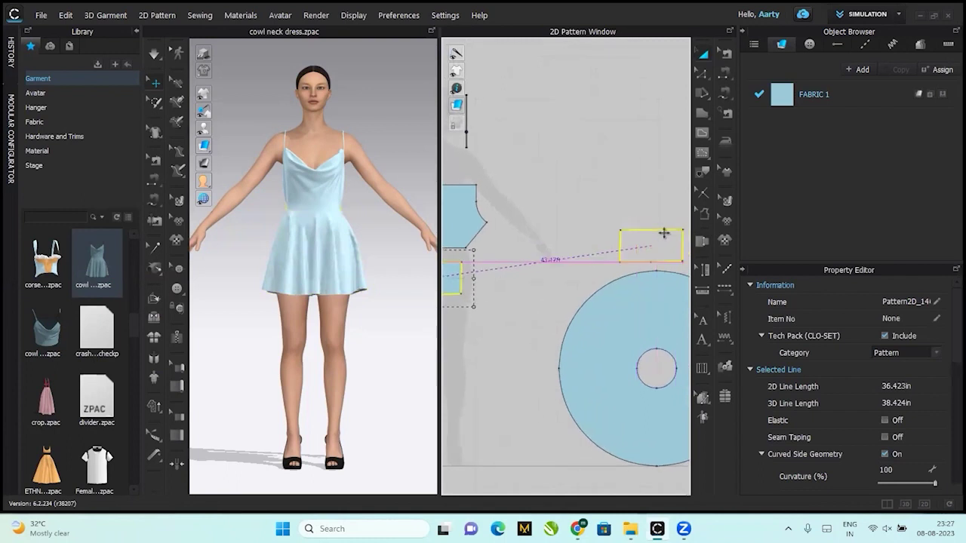
# Move the cowl neck dress's pattern pieces clear of the avatar silhouette in the 2D pattern window.
pyautogui.moveTo(481, 339); pyautogui.dragTo(548, 405, button='middle')
pyautogui.moveTo(501, 264); pyautogui.dragTo(663, 252)
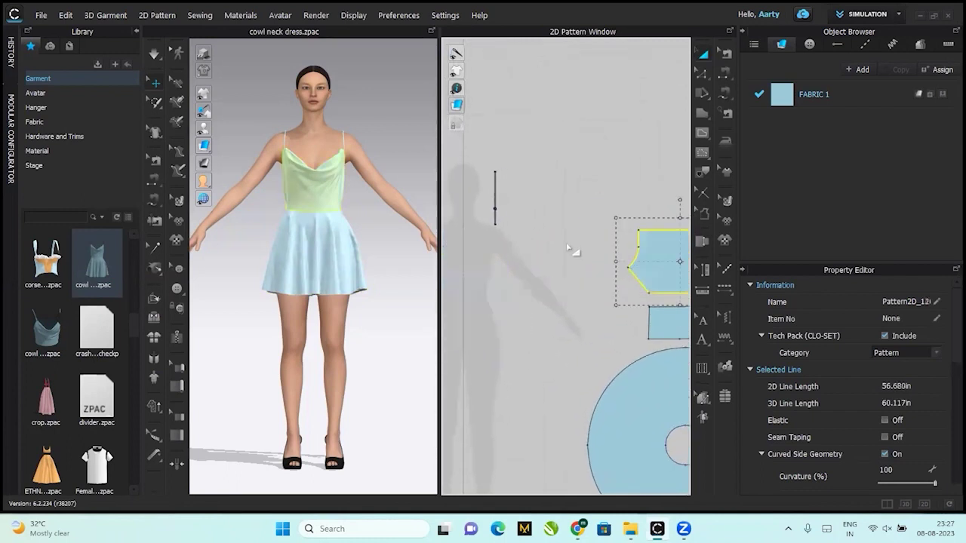
pyautogui.moveTo(494, 306); pyautogui.dragTo(559, 287, button='middle')
pyautogui.moveTo(567, 110); pyautogui.dragTo(477, 271)
pyautogui.moveTo(558, 194); pyautogui.dragTo(688, 206)
pyautogui.moveTo(502, 368); pyautogui.dragTo(580, 278, button='middle')
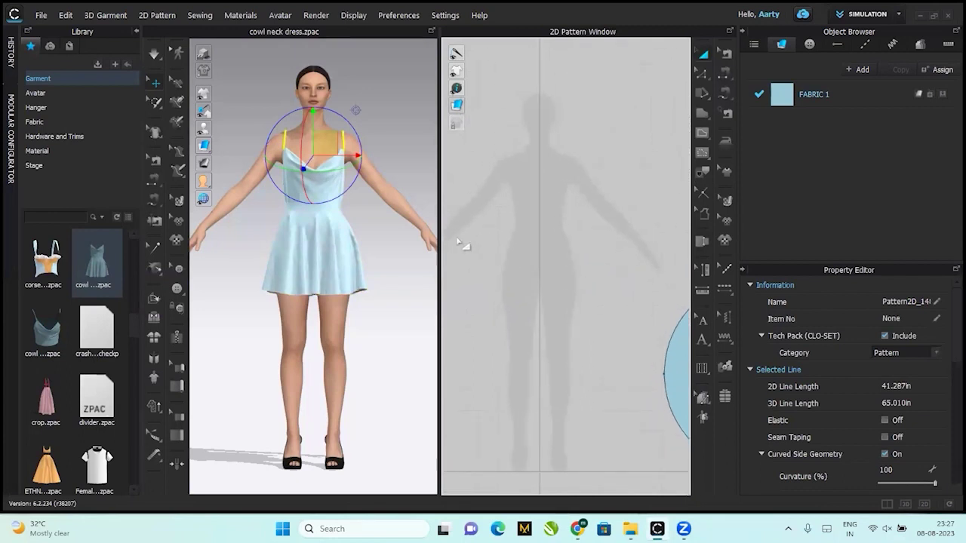
pyautogui.hotkey('ctrl', 'a')
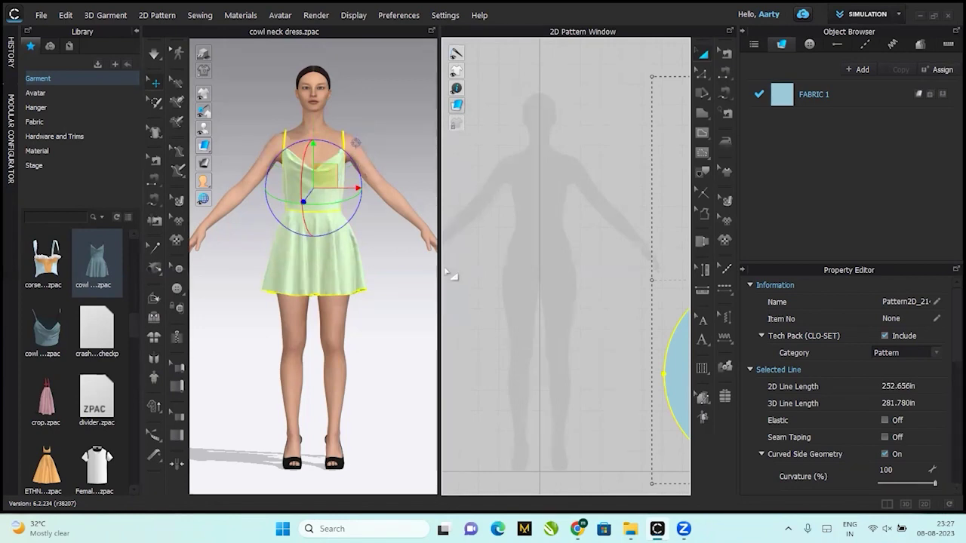
pyautogui.click(391, 278)
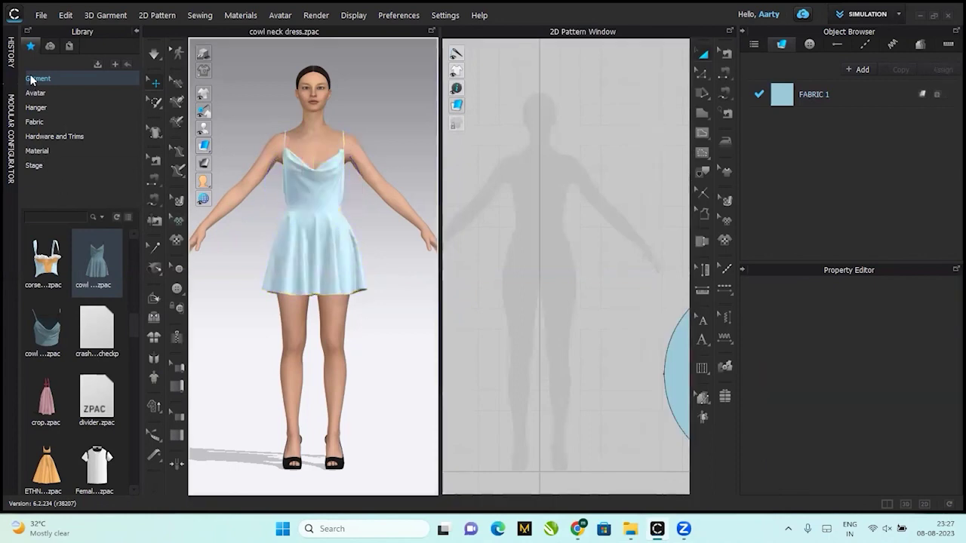
# Add the Female_T-shirt.zpac garment to the current dress with the Add load type, loading its avatar pose and size.
pyautogui.scroll(-1, 129, 325)
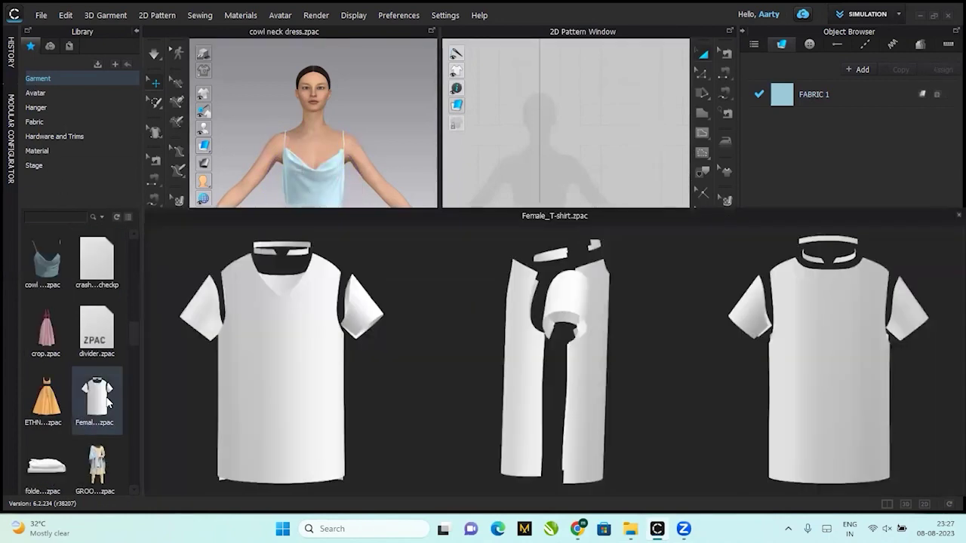
pyautogui.moveTo(108, 404); pyautogui.dragTo(268, 381)
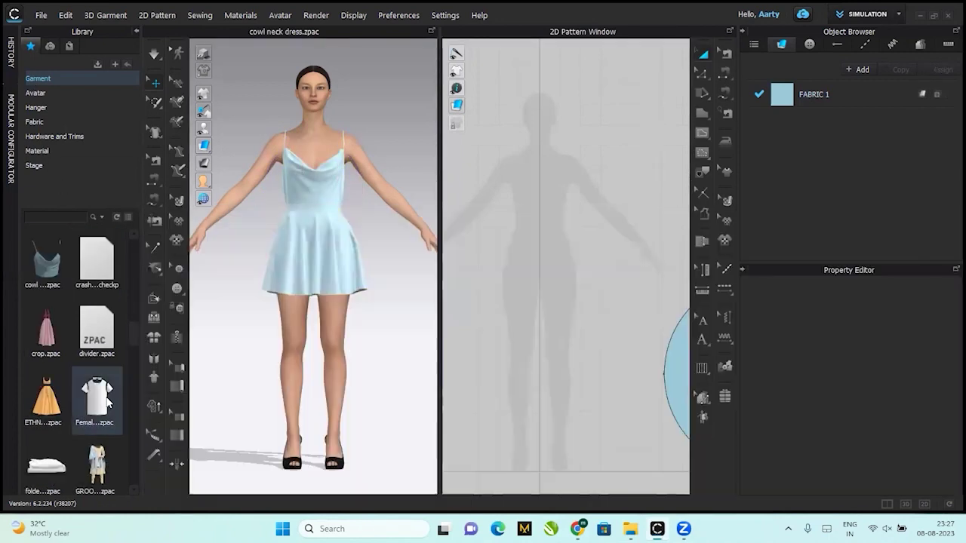
pyautogui.click(520, 303)
pyautogui.click(424, 241)
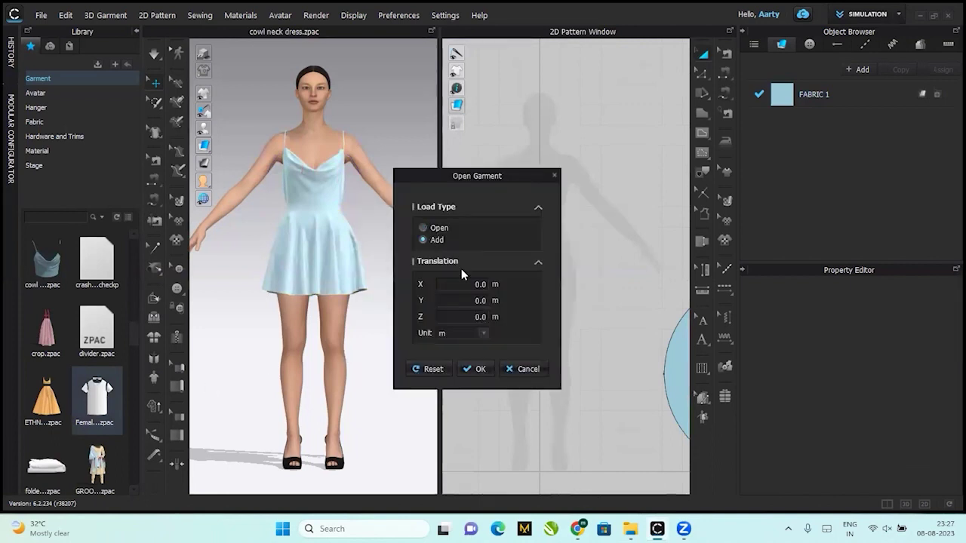
pyautogui.click(476, 368)
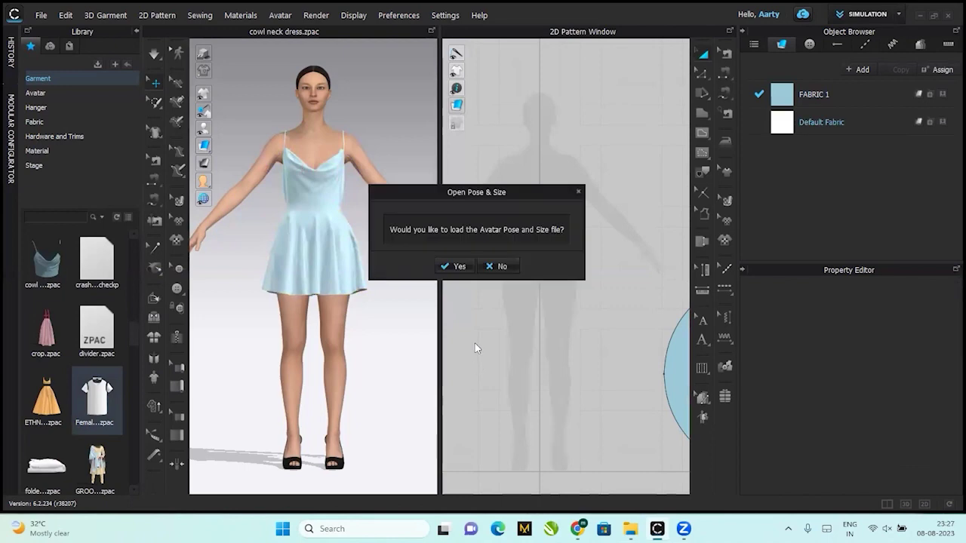
pyautogui.click(460, 268)
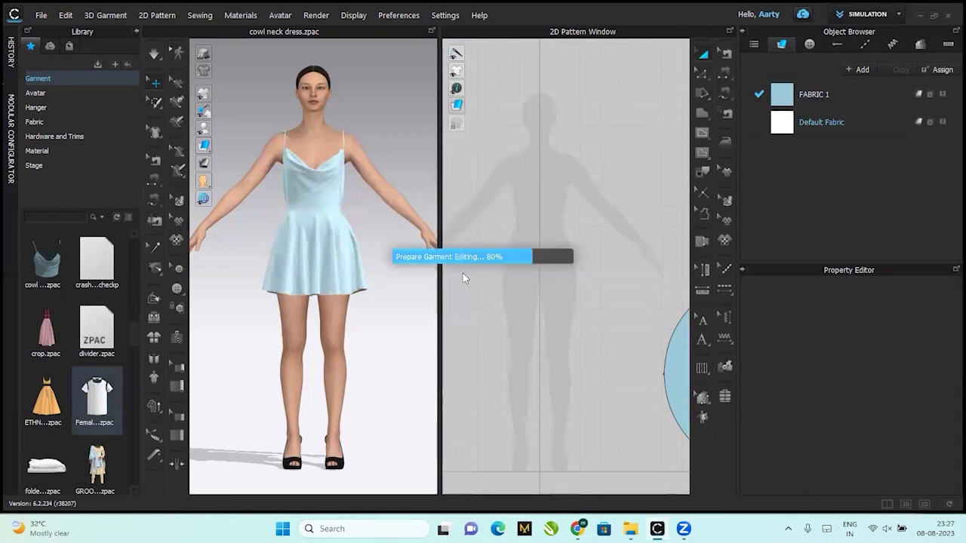
pyautogui.click(546, 130)
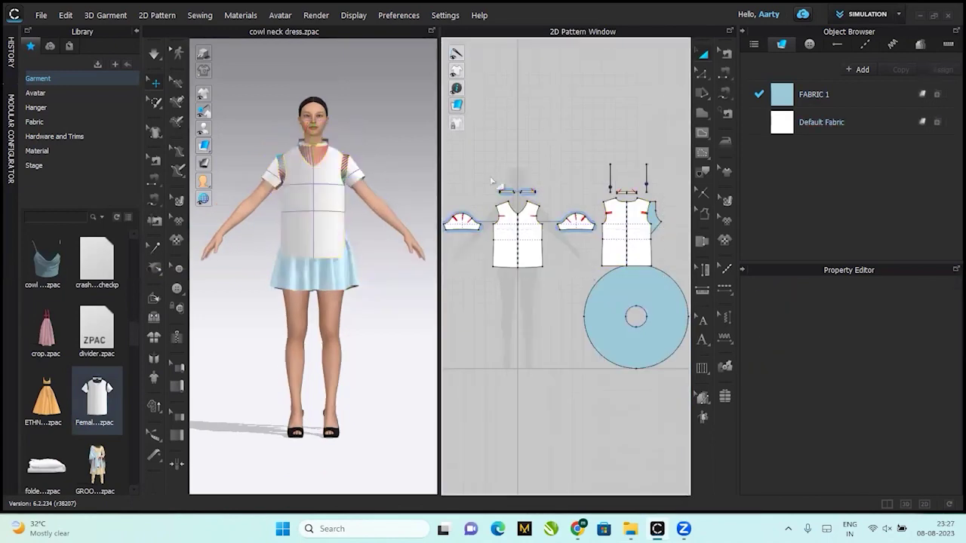
pyautogui.click(517, 192)
pyautogui.click(551, 160)
pyautogui.click(577, 219)
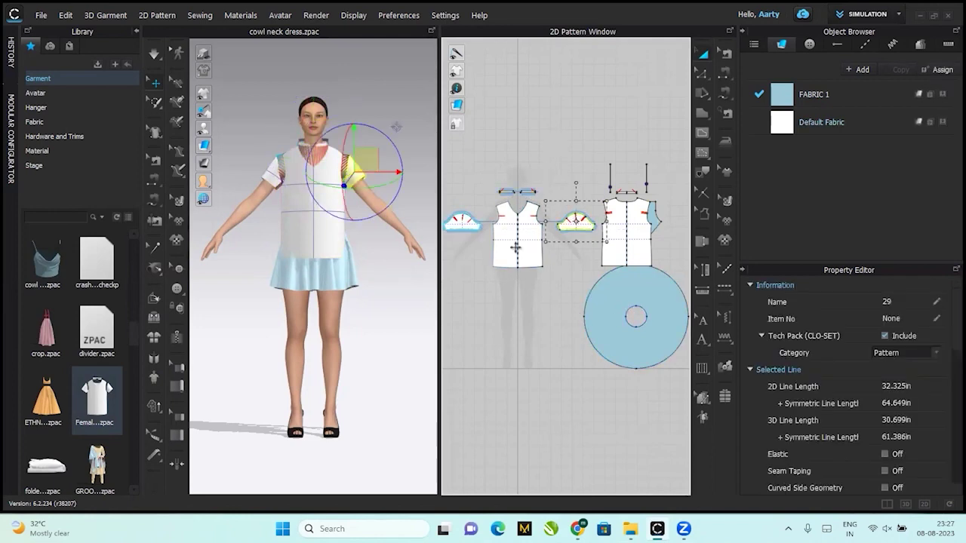
pyautogui.click(502, 312)
# Lengthen the T-shirt's sleeves by lowering their hem lines to about elbow length, and simulate the garment.
pyautogui.press('z')
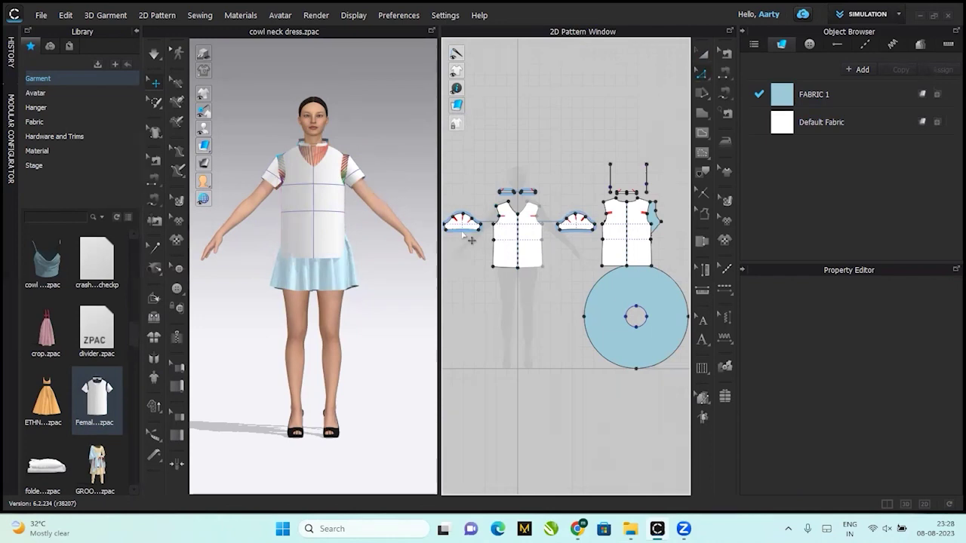
pyautogui.moveTo(464, 235); pyautogui.dragTo(474, 261)
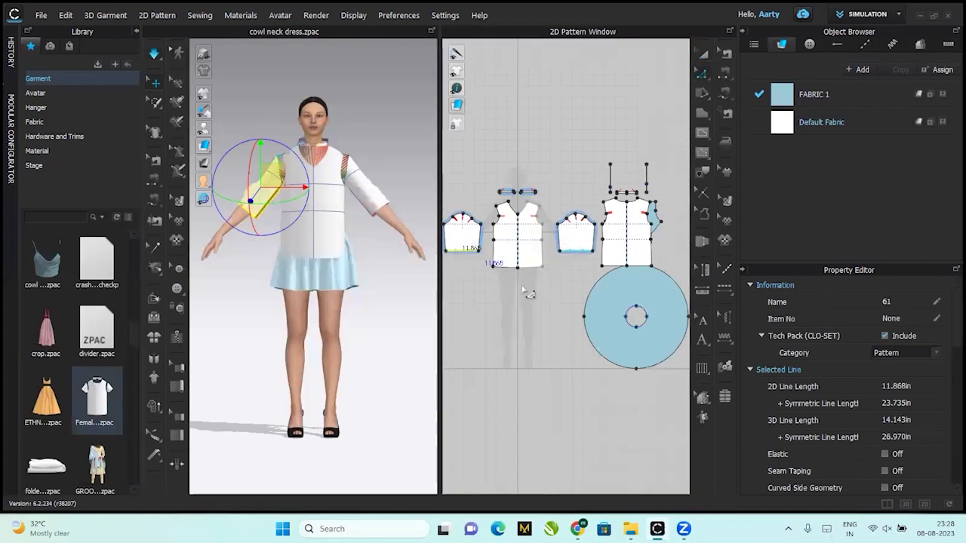
pyautogui.press('space')
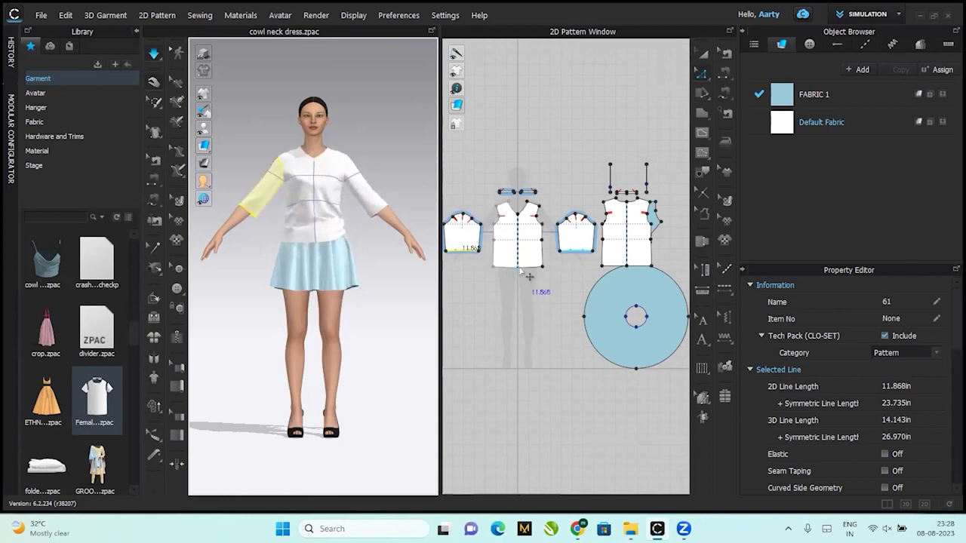
# Extend the T-shirt front's hem line downward by 12 in.
pyautogui.click(529, 285)
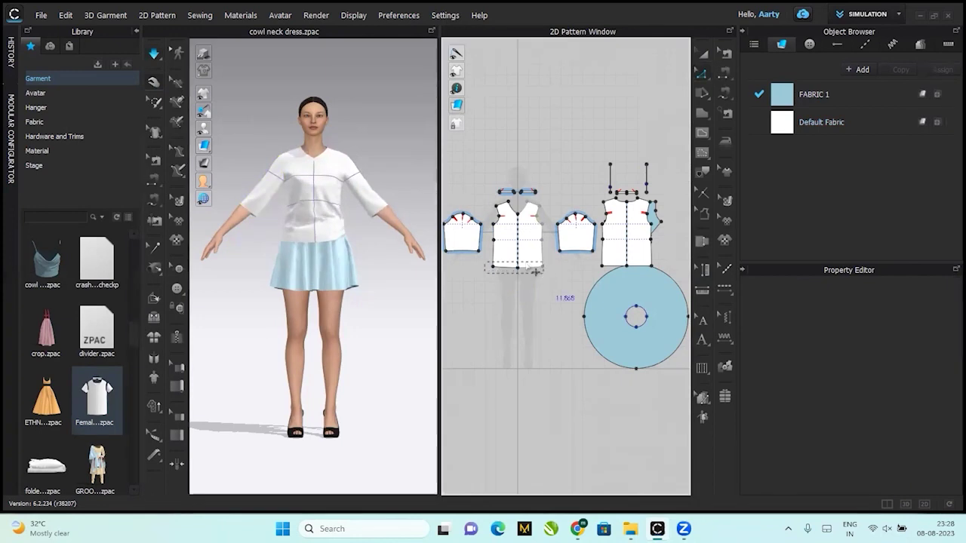
pyautogui.click(533, 277)
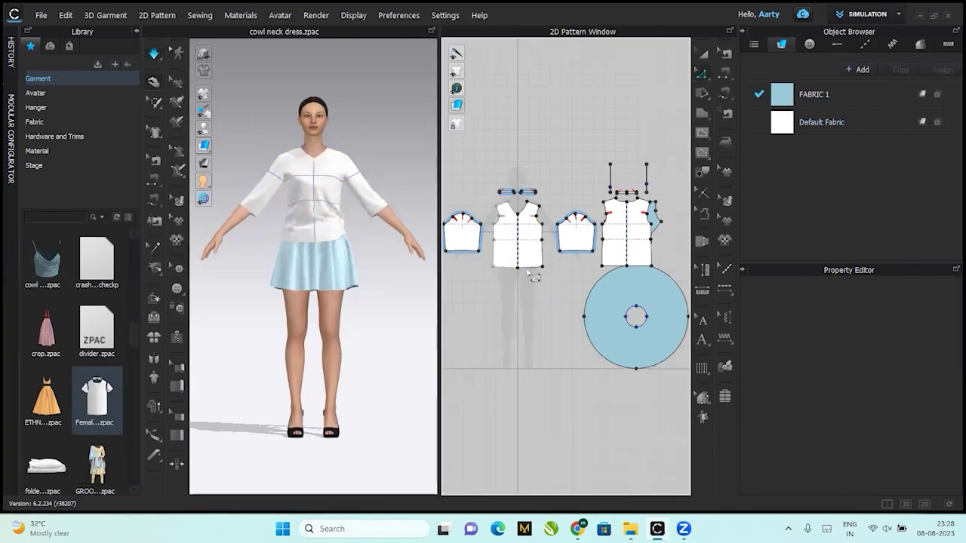
pyautogui.click(536, 273)
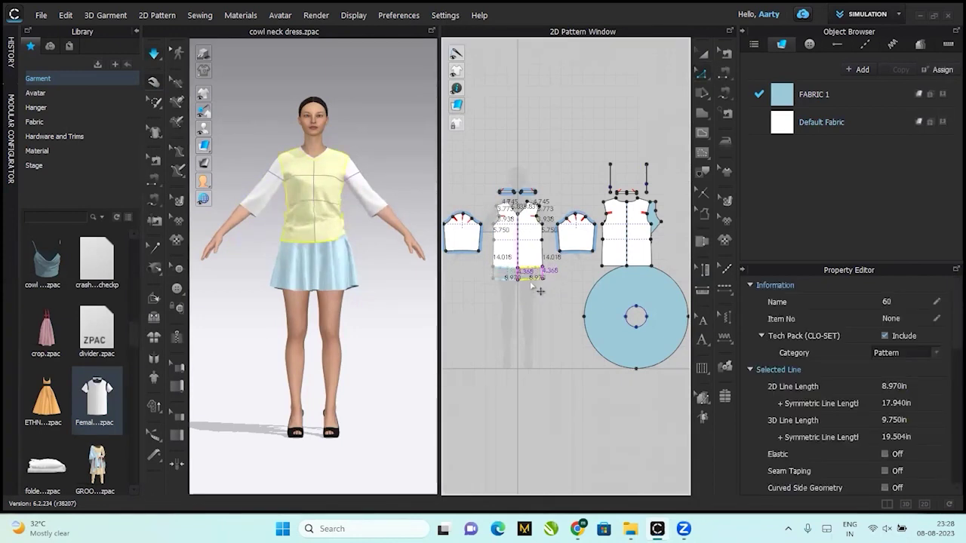
pyautogui.moveTo(539, 291); pyautogui.dragTo(539, 289)
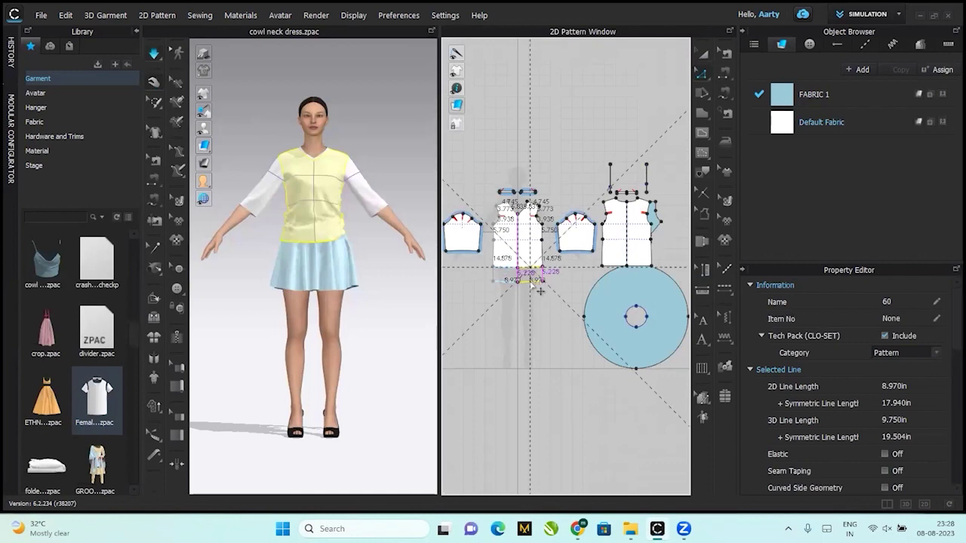
pyautogui.rightClick(538, 289)
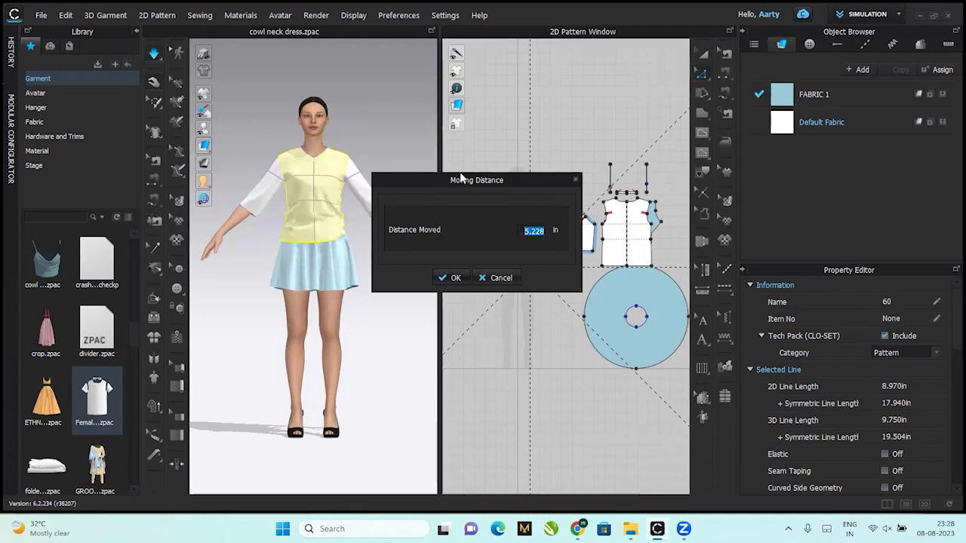
pyautogui.write('12')
pyautogui.click(456, 277)
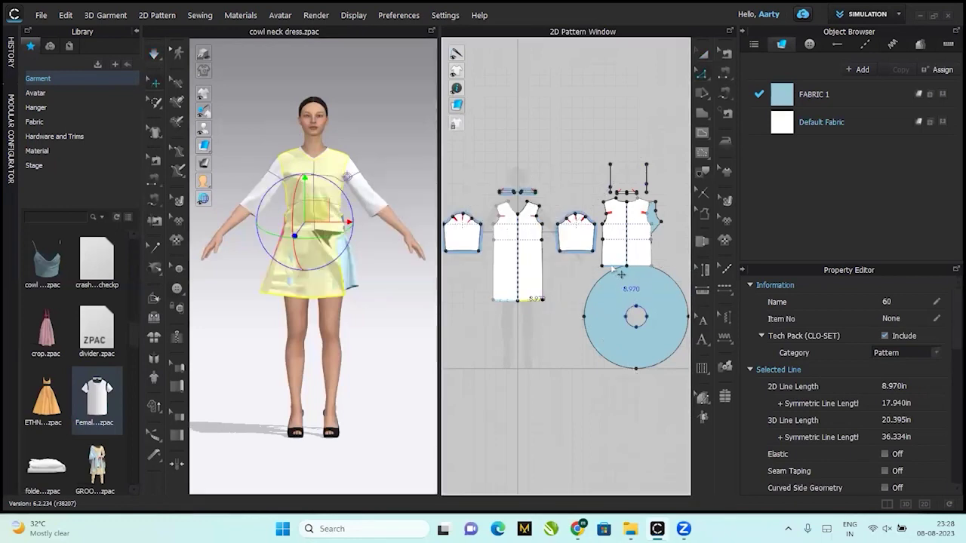
# Extend the T-shirt back's hem line downward by 12 in.
pyautogui.click(620, 270)
pyautogui.moveTo(620, 273); pyautogui.dragTo(613, 300)
pyautogui.rightClick(613, 300)
pyautogui.write('12')
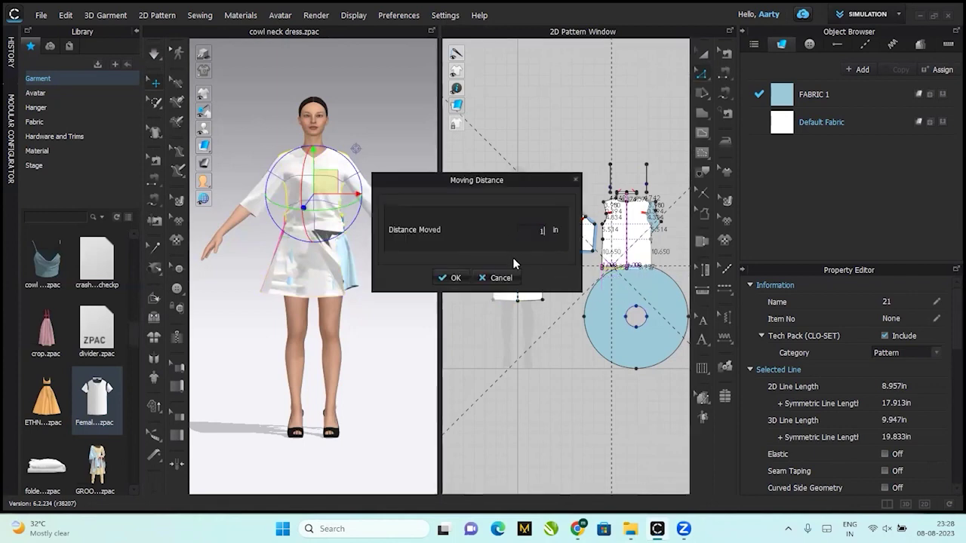
pyautogui.click(456, 278)
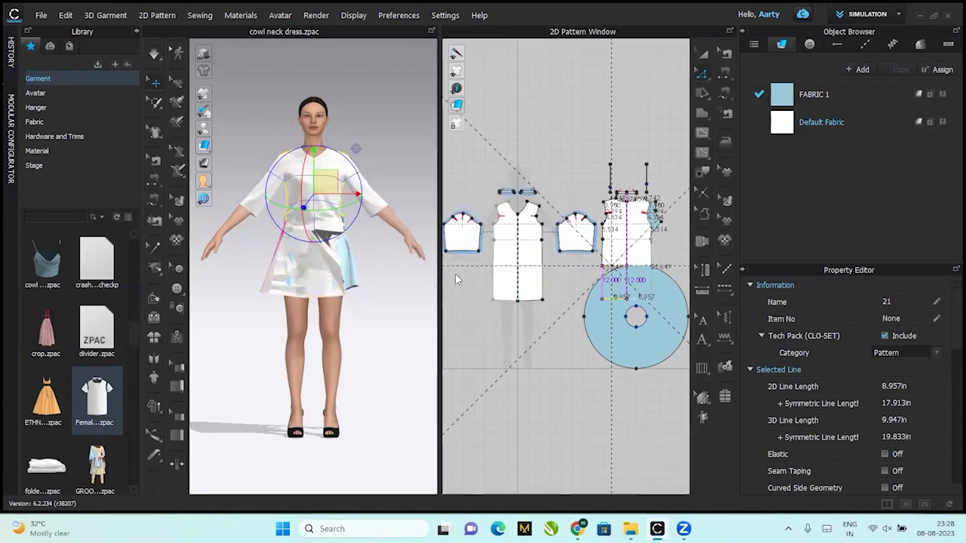
pyautogui.click(515, 319)
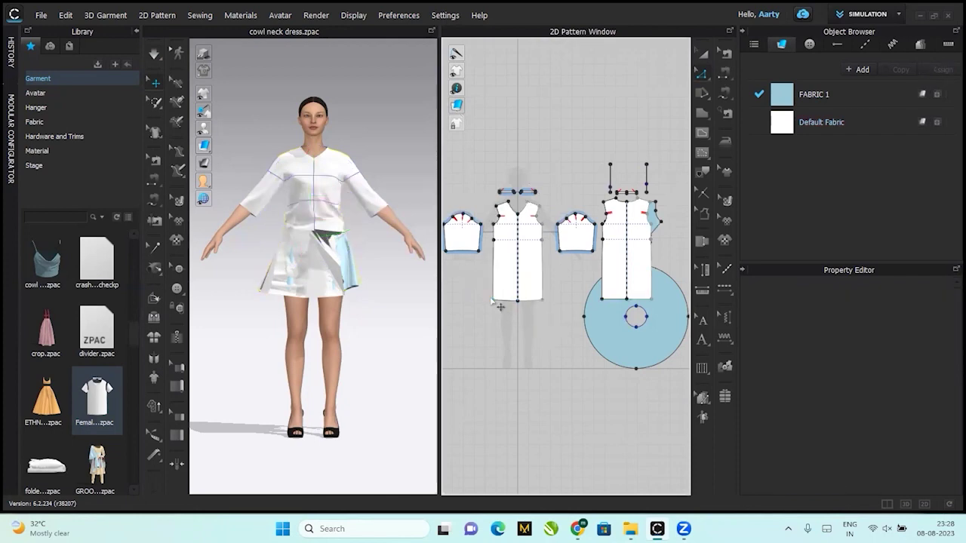
# Flare the front pattern by moving its side hem corner outward 3 in.
pyautogui.moveTo(493, 300); pyautogui.dragTo(485, 300)
pyautogui.rightClick(484, 301)
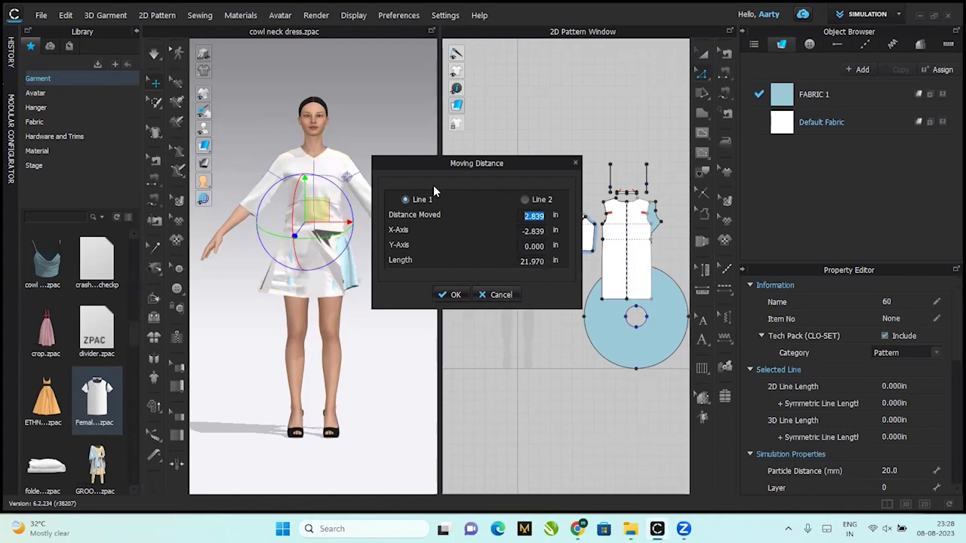
pyautogui.write('3')
pyautogui.click(454, 296)
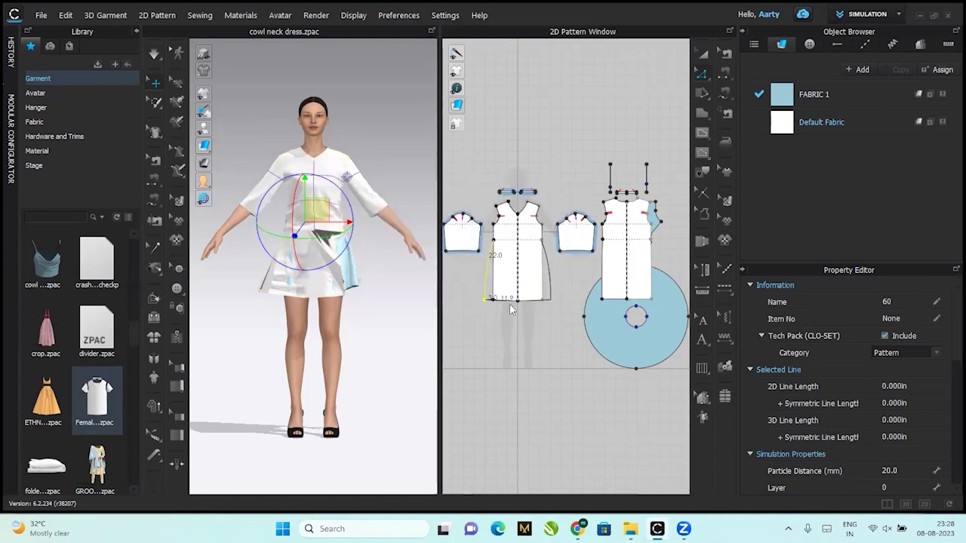
# Flare the back pattern by moving its side hem corner outward 3 in.
pyautogui.click(601, 302)
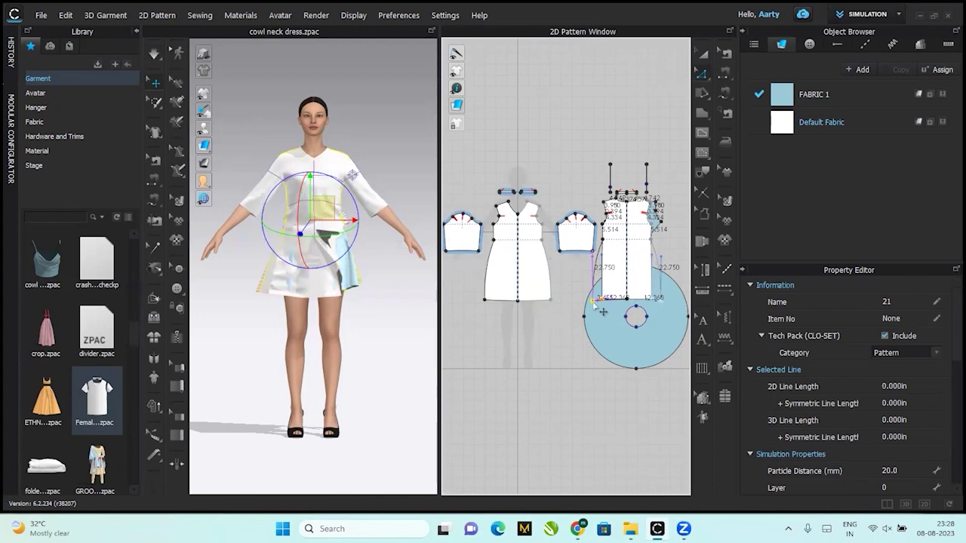
pyautogui.moveTo(603, 311); pyautogui.dragTo(589, 308)
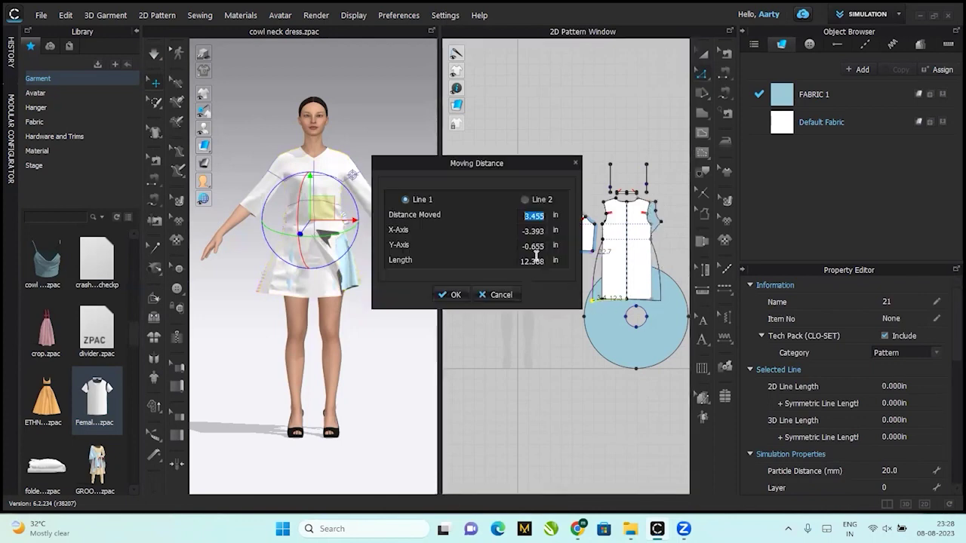
pyautogui.write('3')
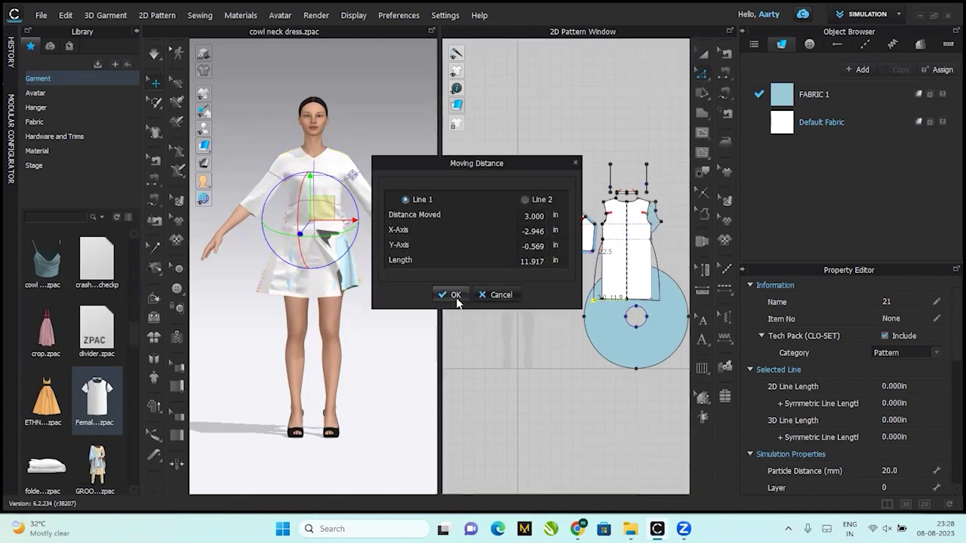
pyautogui.click(455, 296)
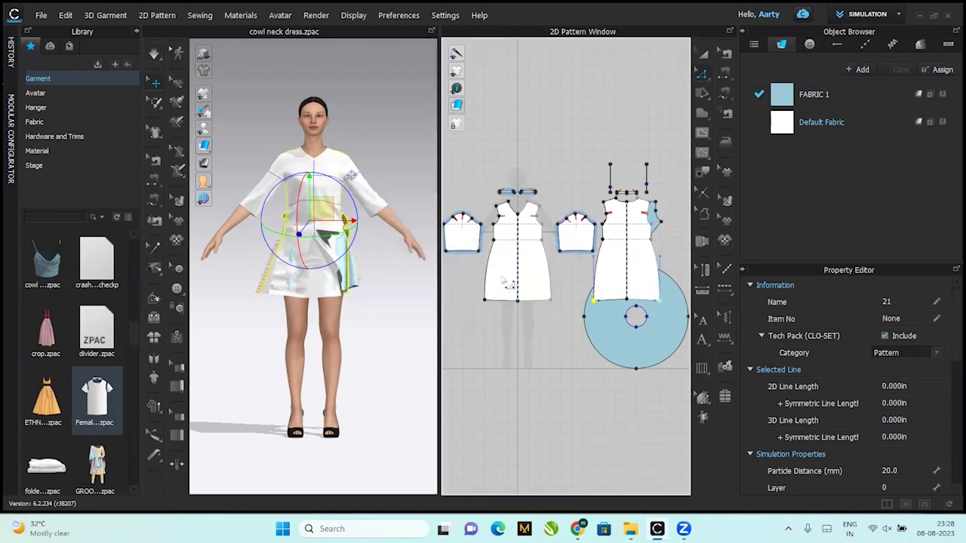
pyautogui.press('Escape')
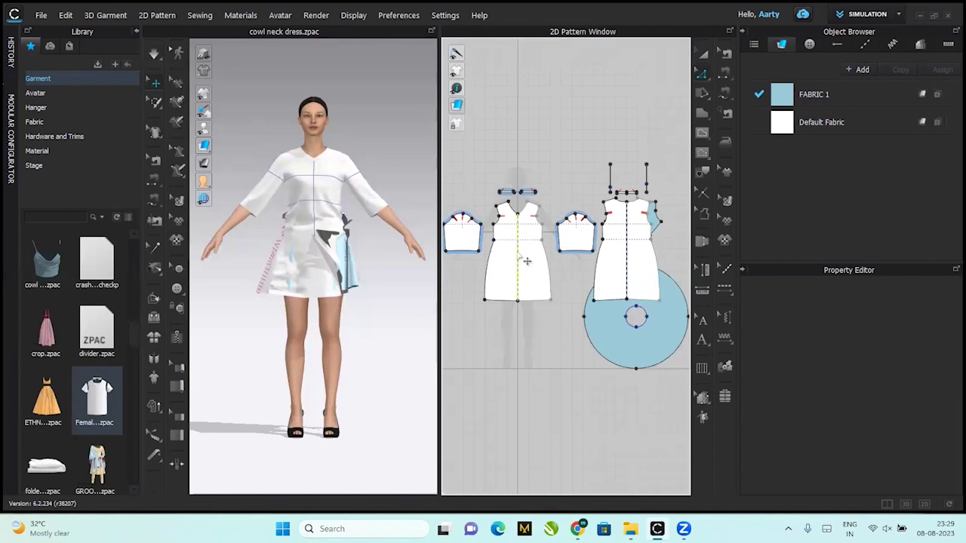
# Cut the front pattern along its centre line into two open panels and simulate the garment.
pyautogui.rightClick(517, 258)
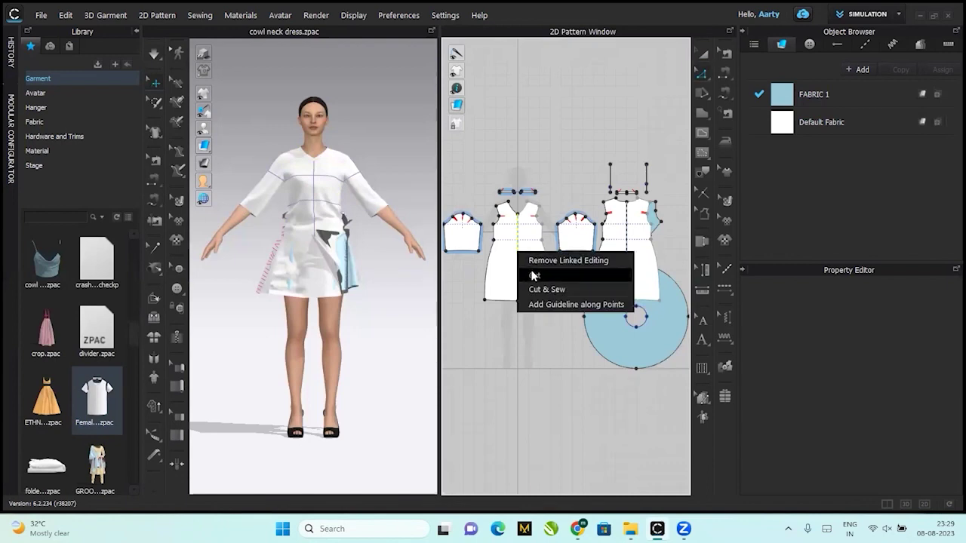
pyautogui.click(534, 275)
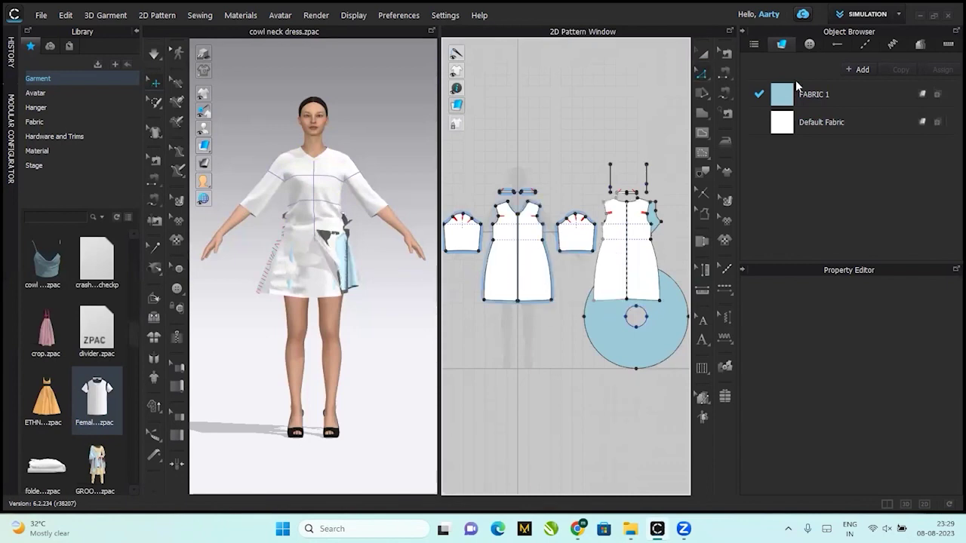
pyautogui.press('a')
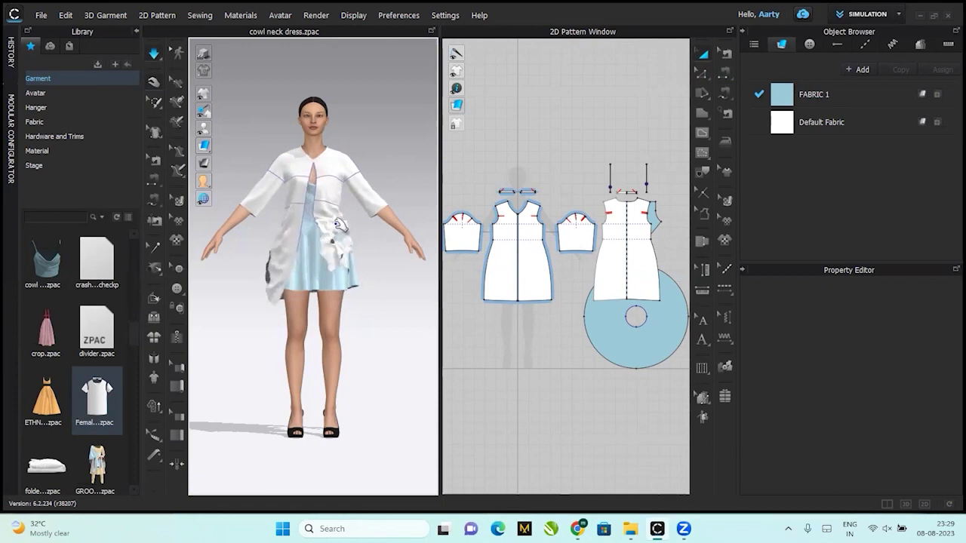
# Pull the avatar's left front panel outward during simulation to free the overlay from the dress.
pyautogui.click(368, 233)
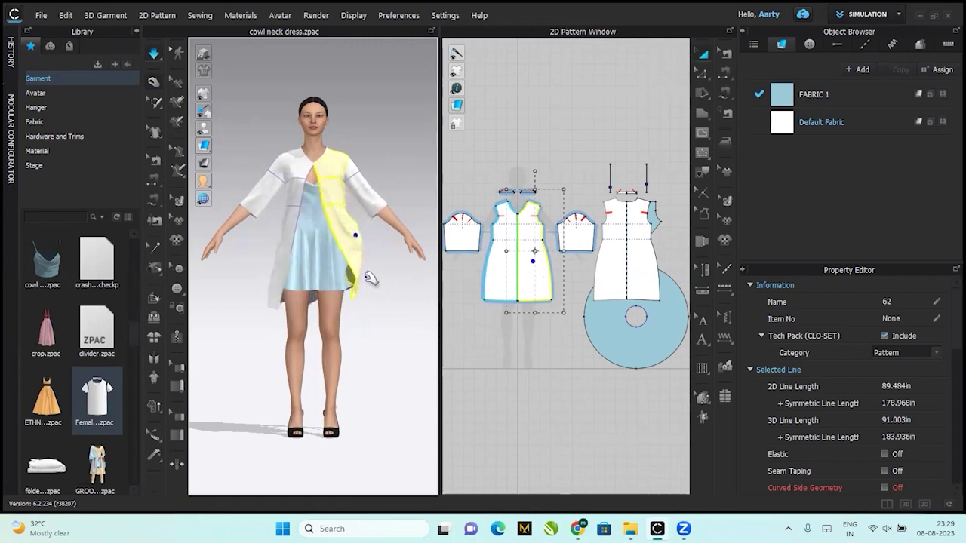
pyautogui.moveTo(371, 278); pyautogui.dragTo(453, 302)
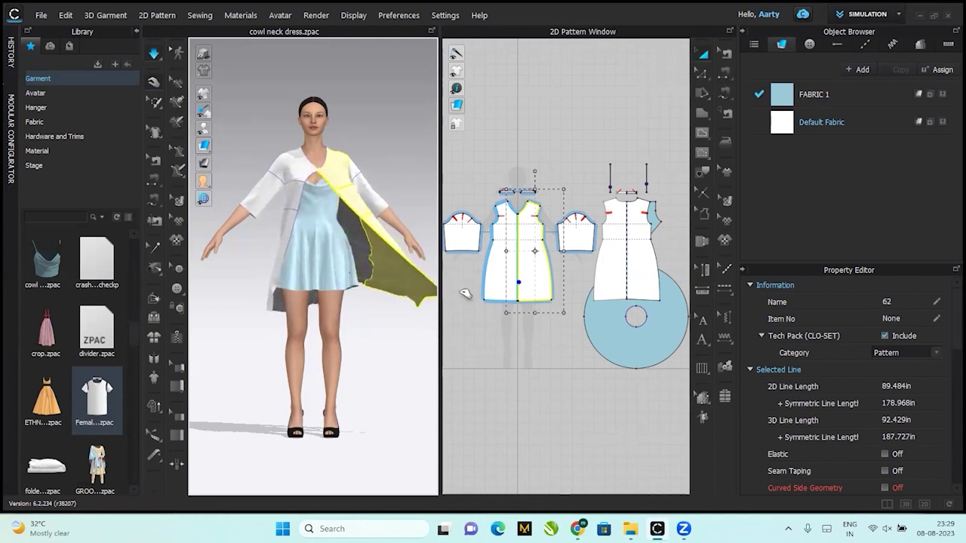
pyautogui.rightClick(471, 275)
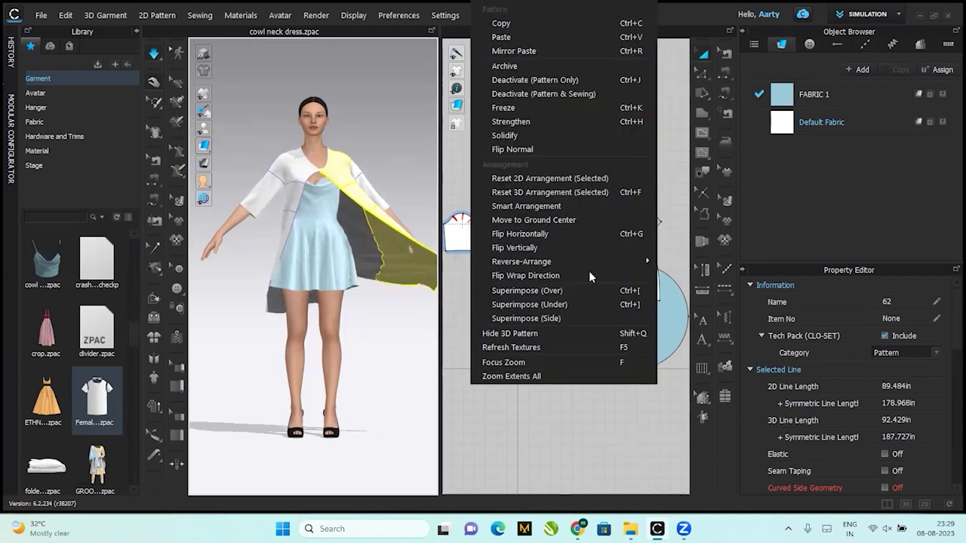
pyautogui.click(521, 438)
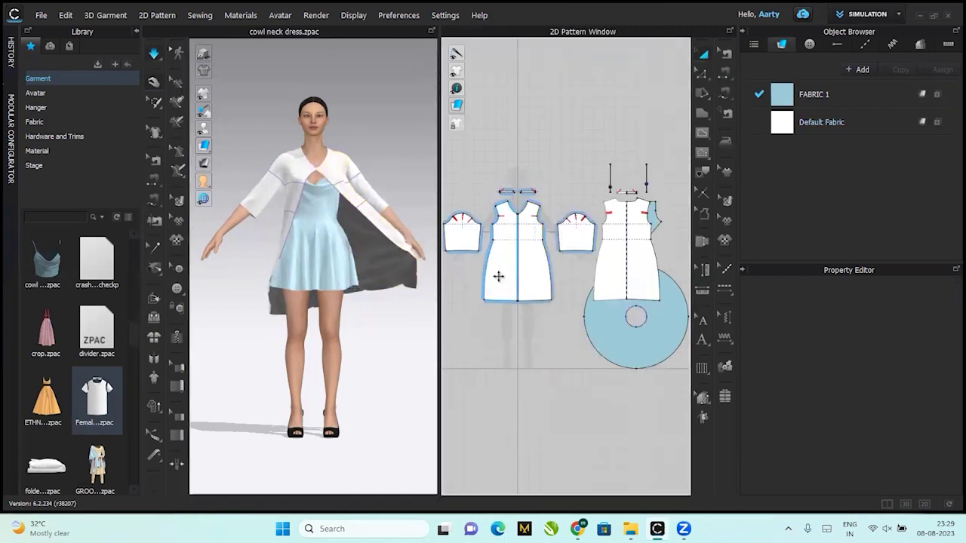
# Inspect the simulation properties of the avatar's right front panel, including its Layer setting.
pyautogui.click(498, 276)
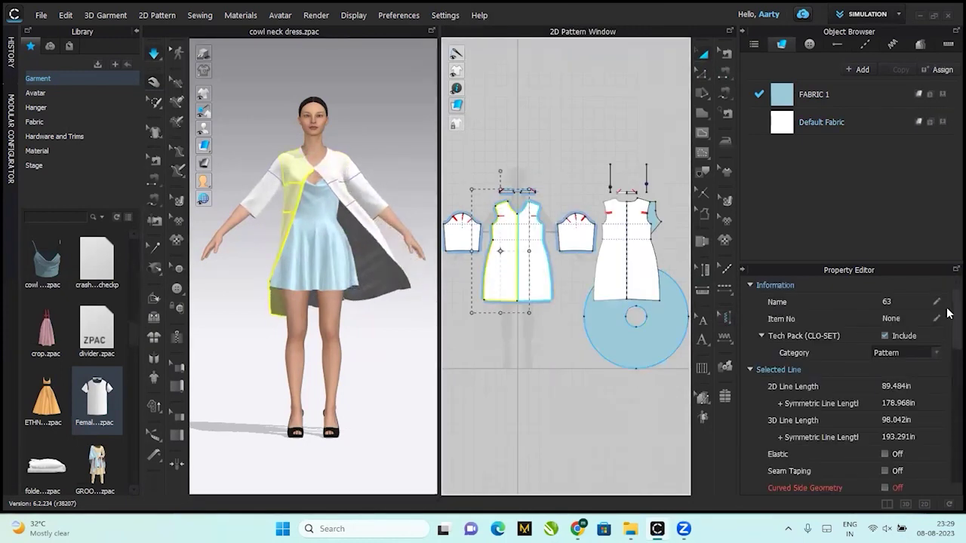
pyautogui.scroll(-5, 947, 324)
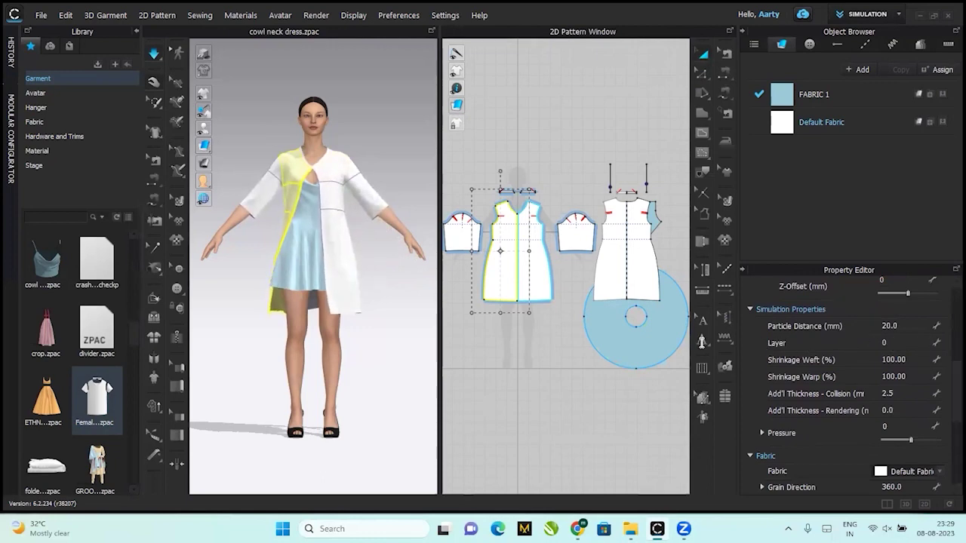
pyautogui.click(408, 299)
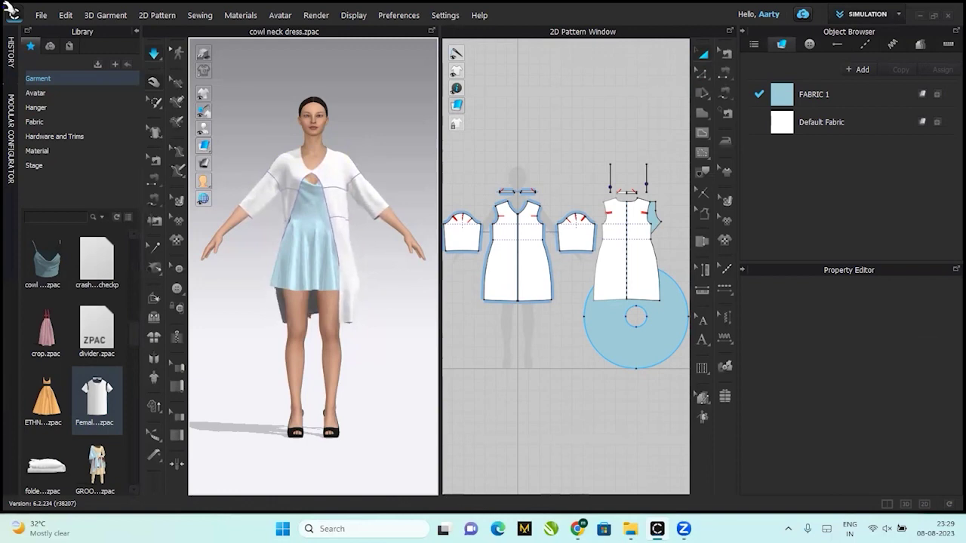
# Set the overlay back pattern's Layer to 1 while viewing the avatar from behind.
pyautogui.press('8')
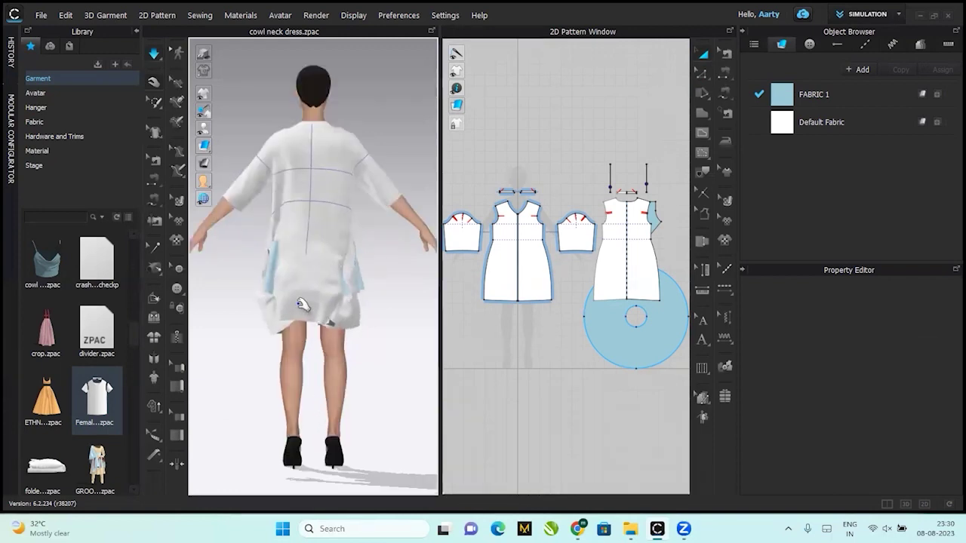
pyautogui.click(533, 274)
pyautogui.click(621, 273)
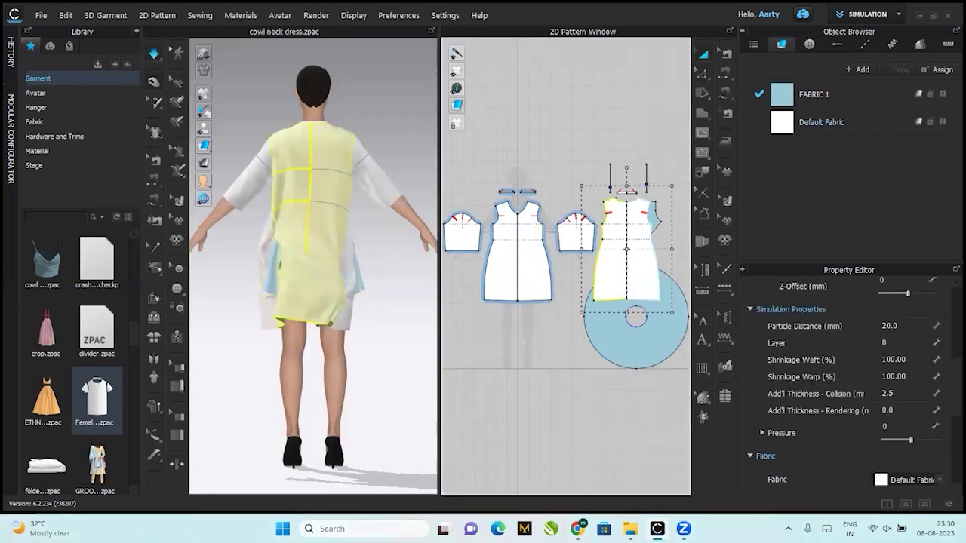
pyautogui.click(900, 344)
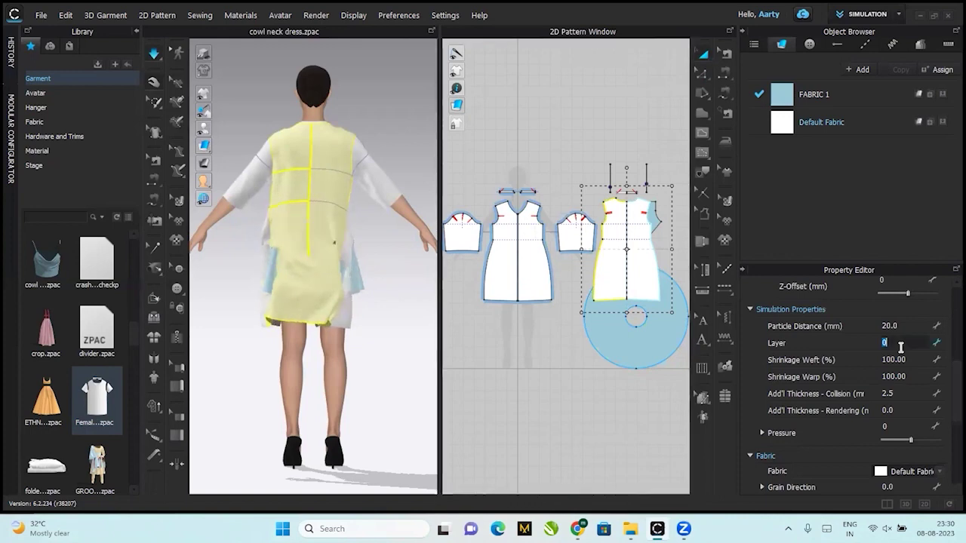
pyautogui.write('1')
pyautogui.press('Return')
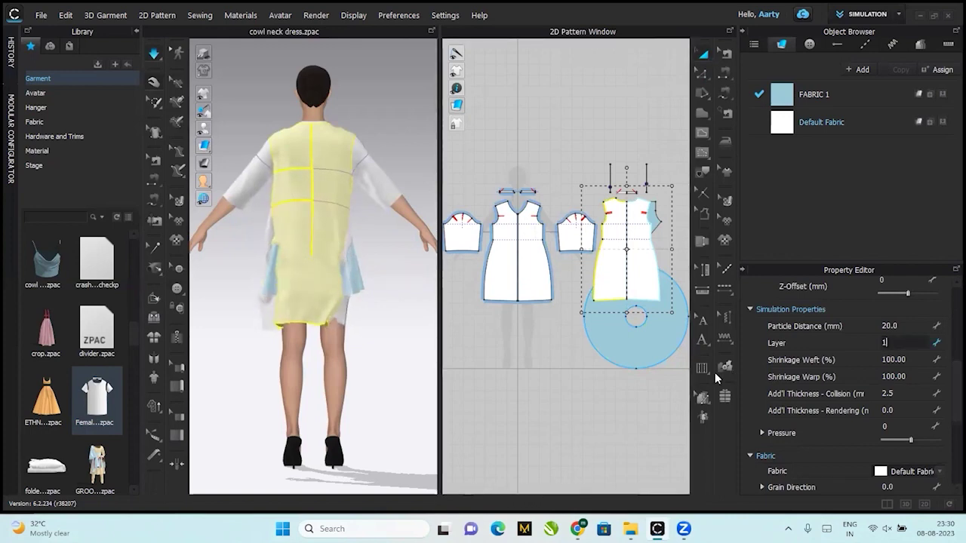
pyautogui.click(530, 387)
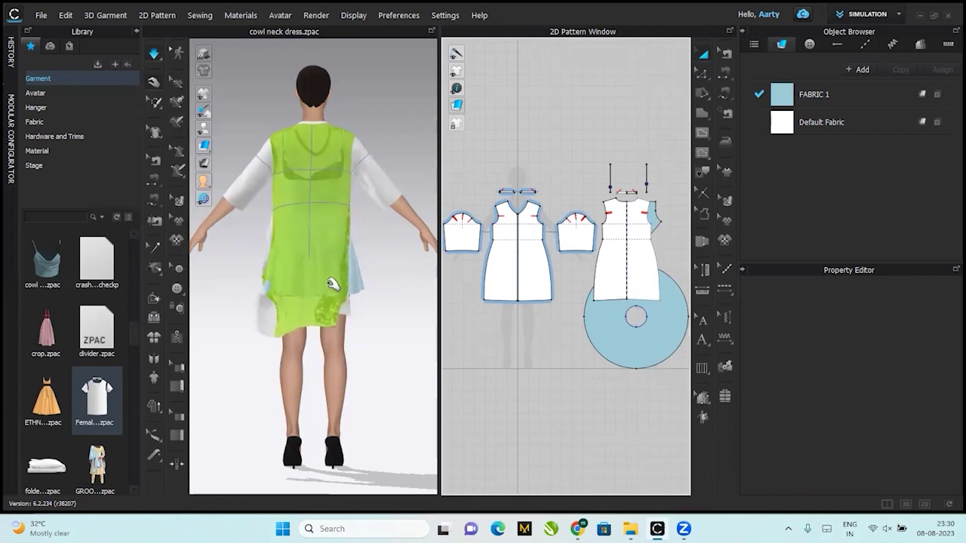
# Pull the overlay's back and both front panels outward from behind during simulation to untangle them from the dress.
pyautogui.click(364, 285)
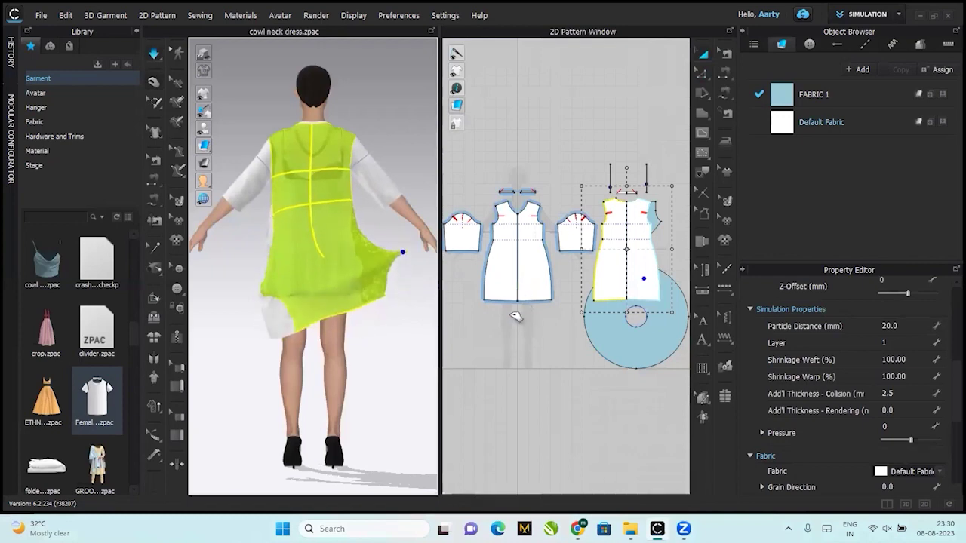
pyautogui.click(385, 351)
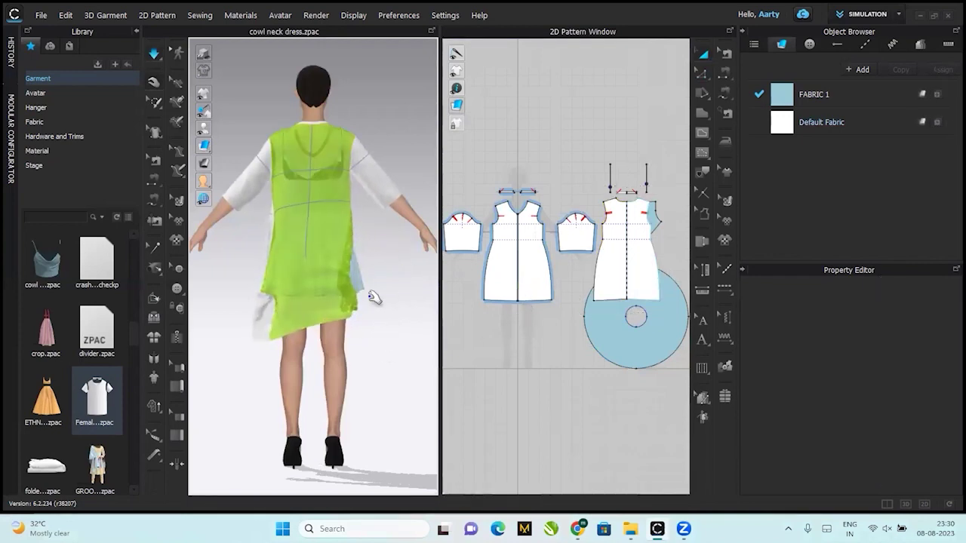
pyautogui.click(265, 314)
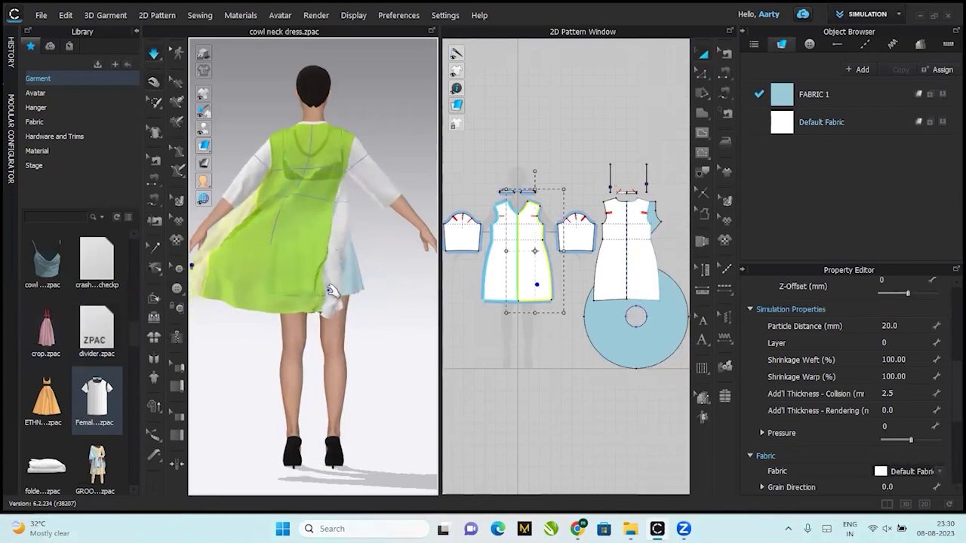
pyautogui.moveTo(329, 294); pyautogui.dragTo(495, 347)
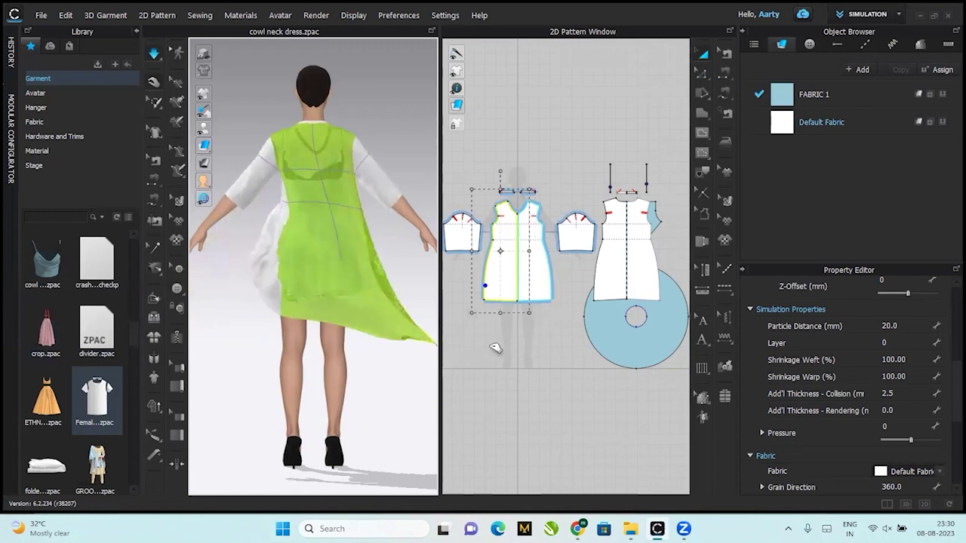
pyautogui.click(401, 365)
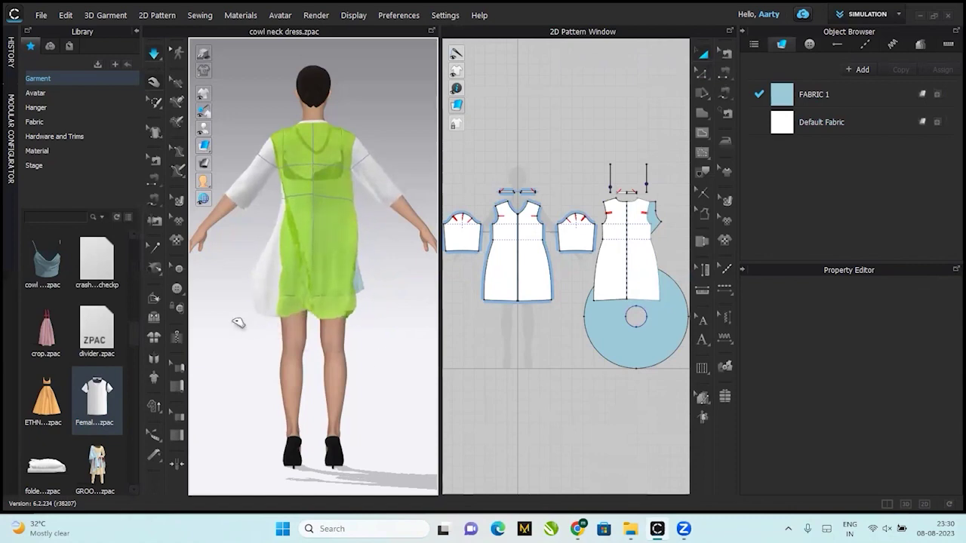
pyautogui.click(241, 321)
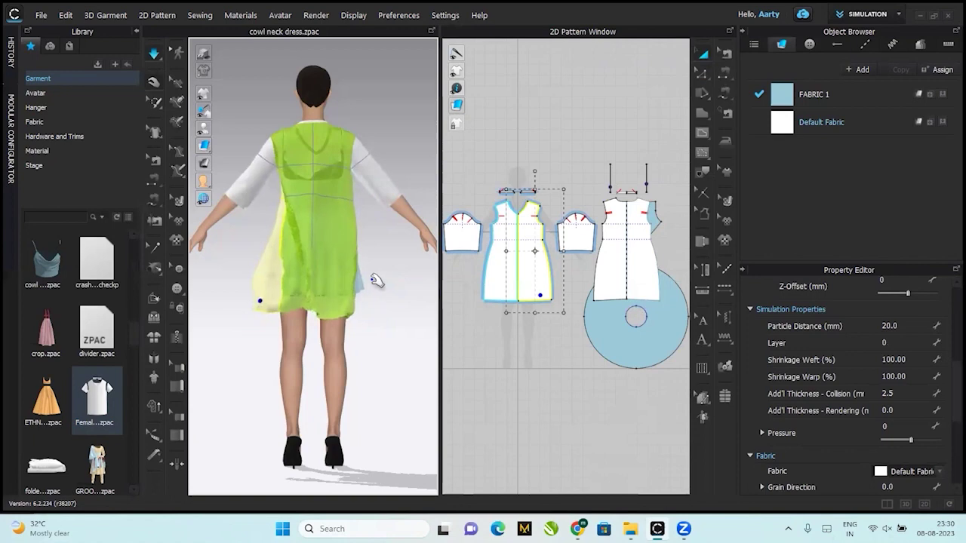
# Set the Layer of the avatar's right front panel to 1.
pyautogui.moveTo(375, 276); pyautogui.dragTo(204, 291, button='right')
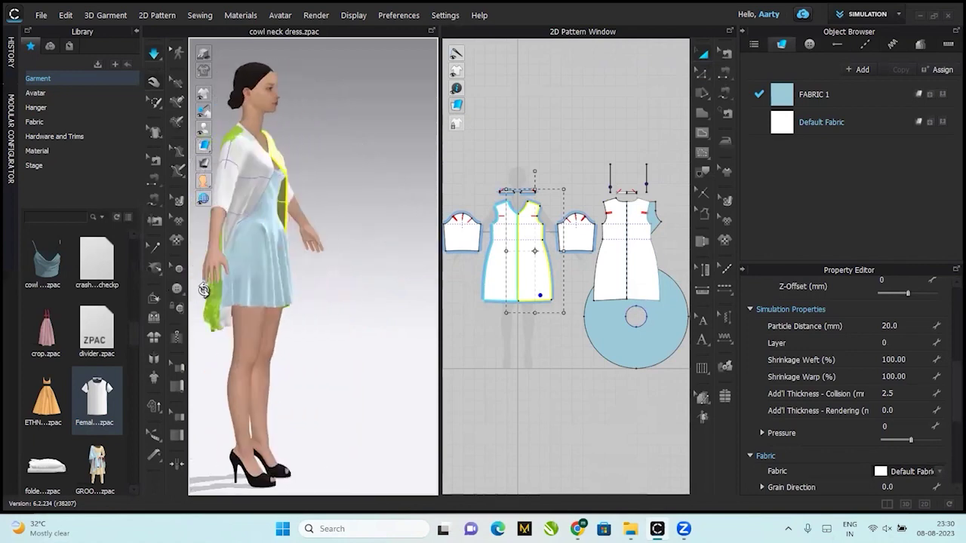
pyautogui.click(246, 180)
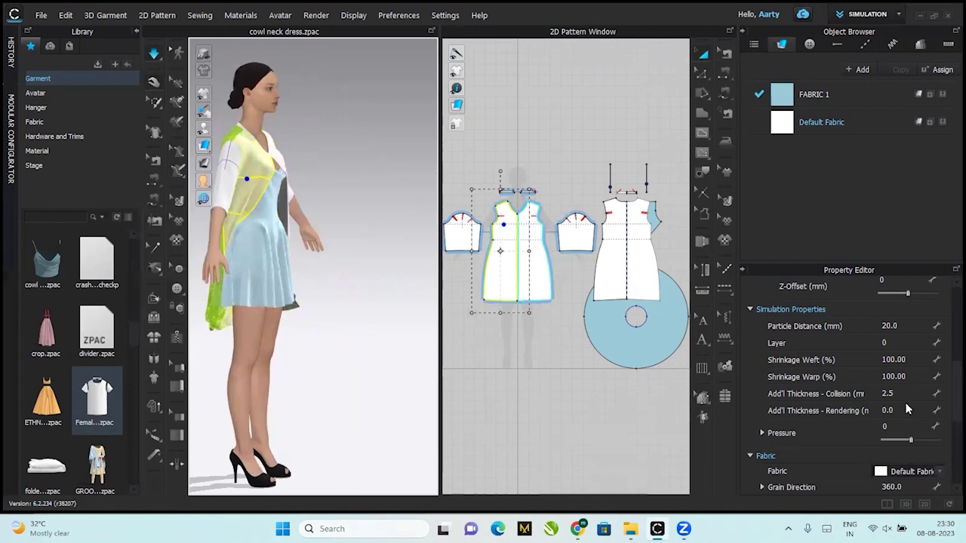
pyautogui.click(906, 342)
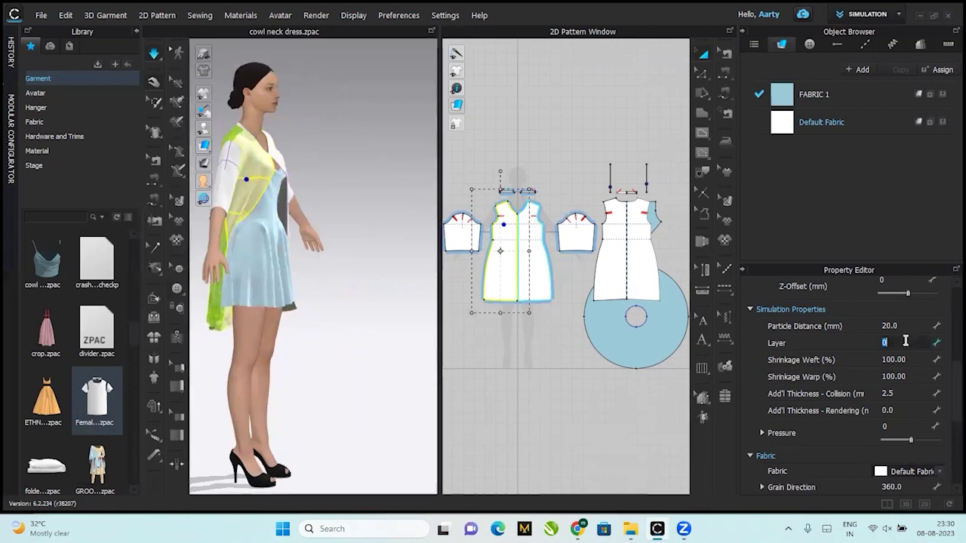
pyautogui.click(382, 346)
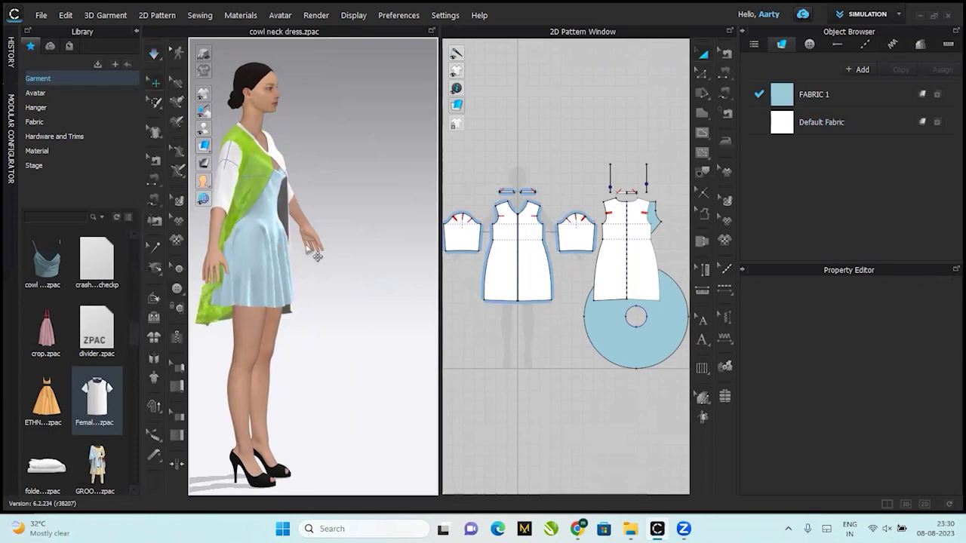
# Reset the 3D arrangement of the avatar's right front panel and simulate the garment again.
pyautogui.moveTo(287, 241); pyautogui.dragTo(207, 231, button='right')
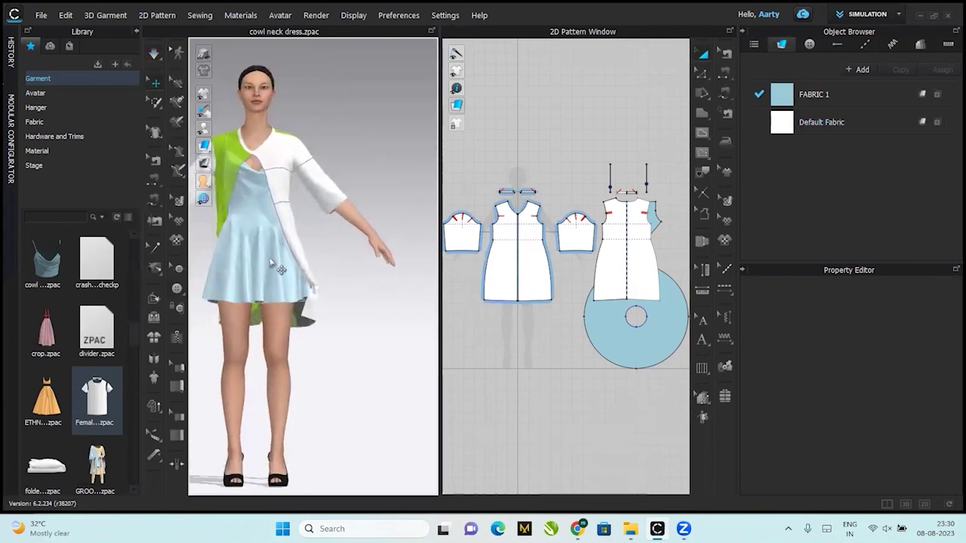
pyautogui.click(286, 198)
pyautogui.moveTo(275, 208); pyautogui.dragTo(226, 323)
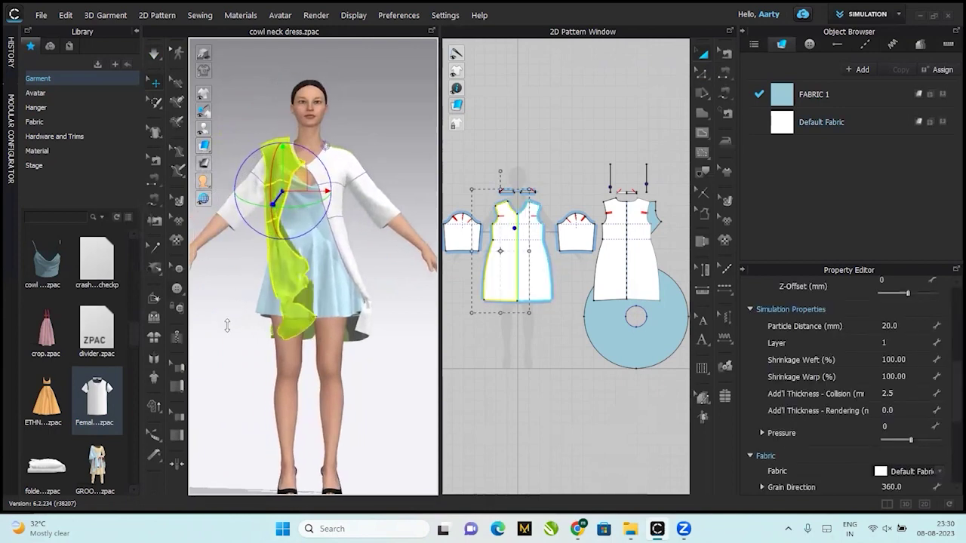
pyautogui.rightClick(286, 270)
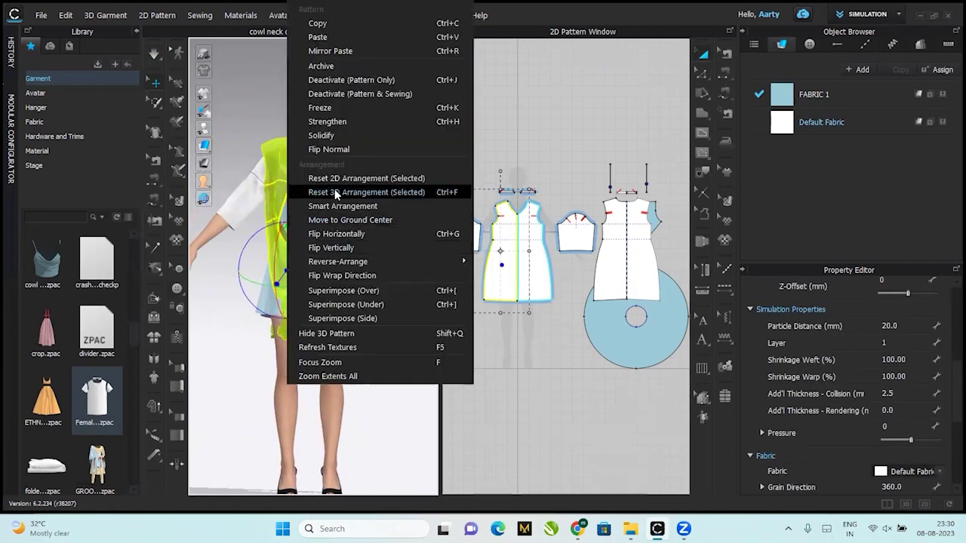
pyautogui.click(334, 179)
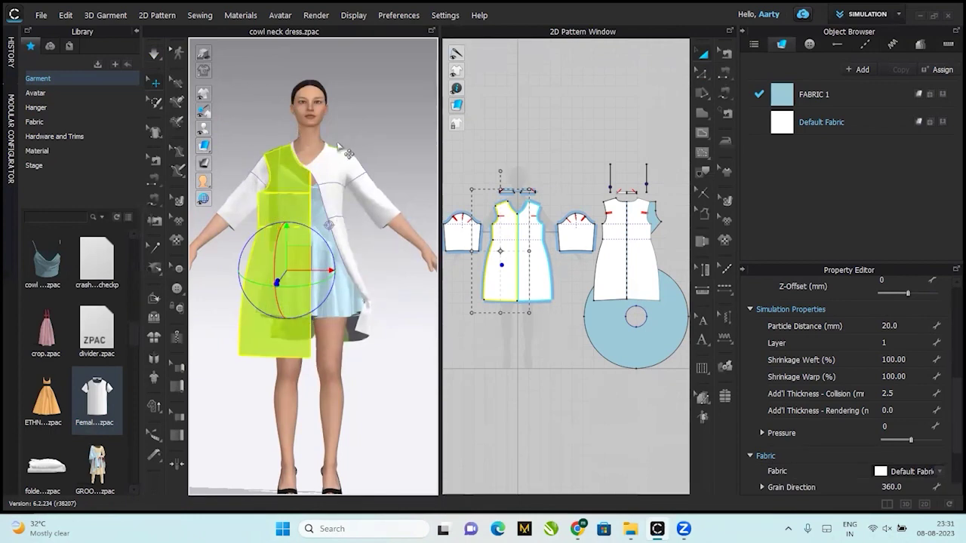
pyautogui.press('space')
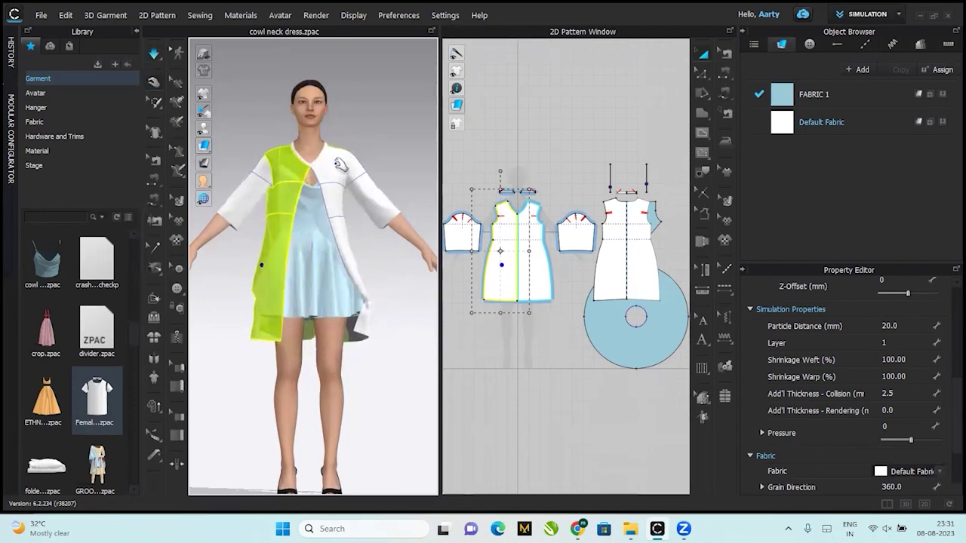
# Tug the hem of the avatar's left front panel outward during simulation to straighten its drape.
pyautogui.click(371, 146)
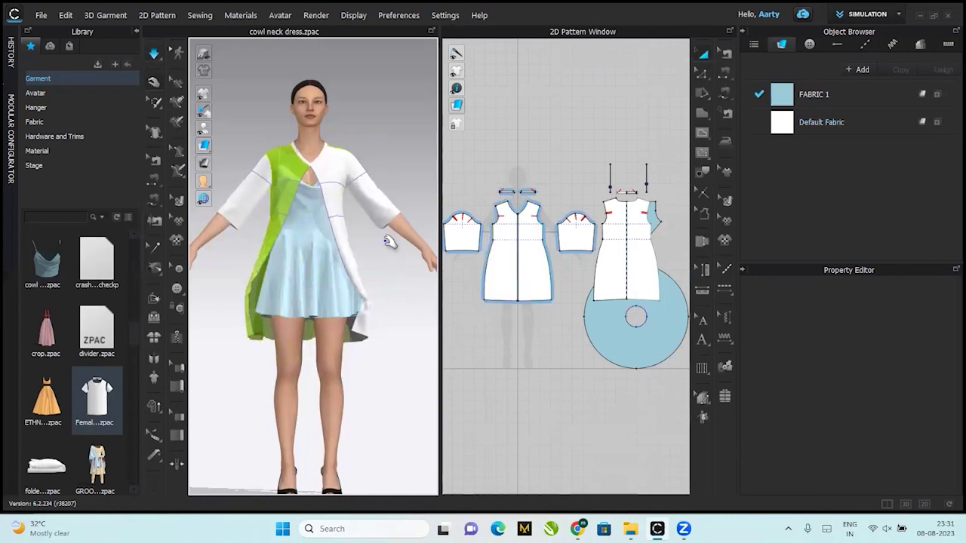
pyautogui.click(364, 333)
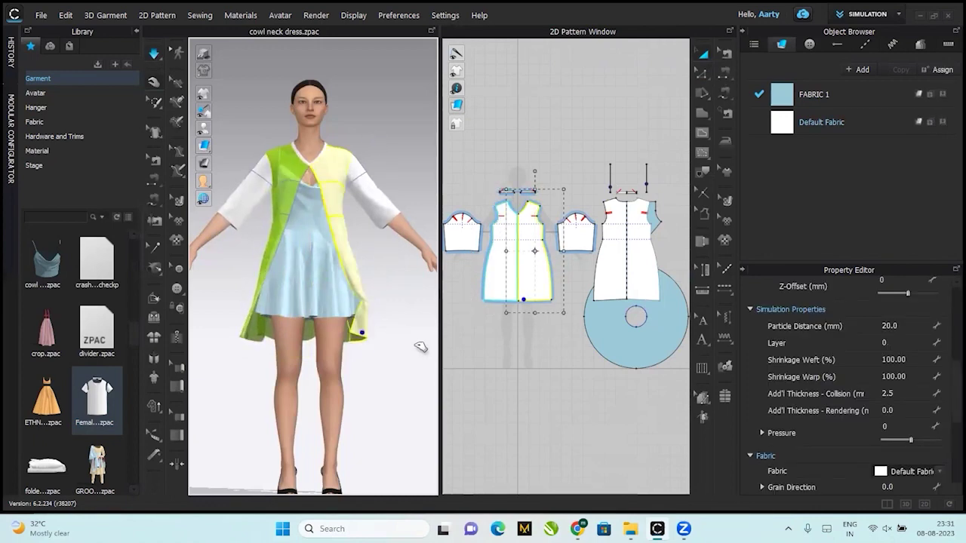
pyautogui.click(407, 384)
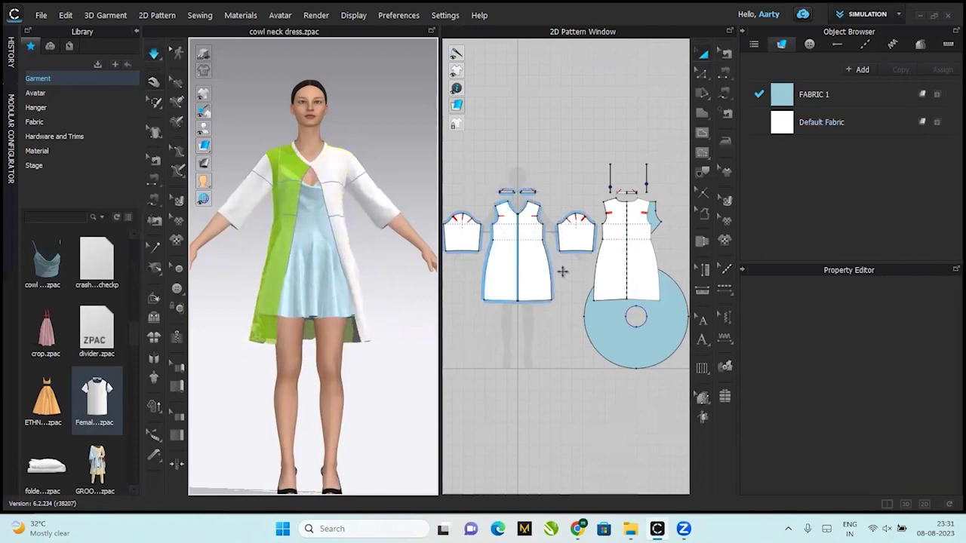
# Set the Layer of the right front panel and back pattern to 0, and check the overlay's drape from behind.
pyautogui.click(617, 275)
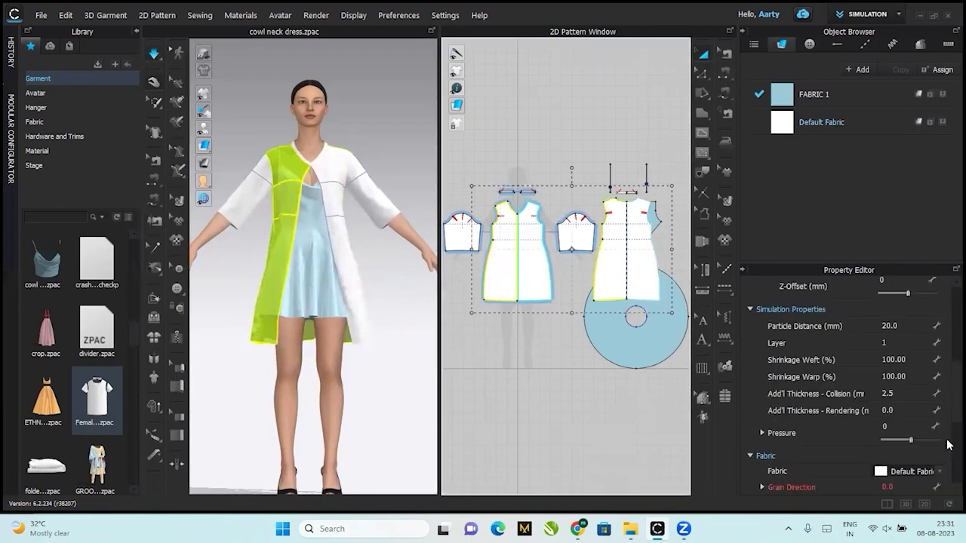
pyautogui.click(918, 342)
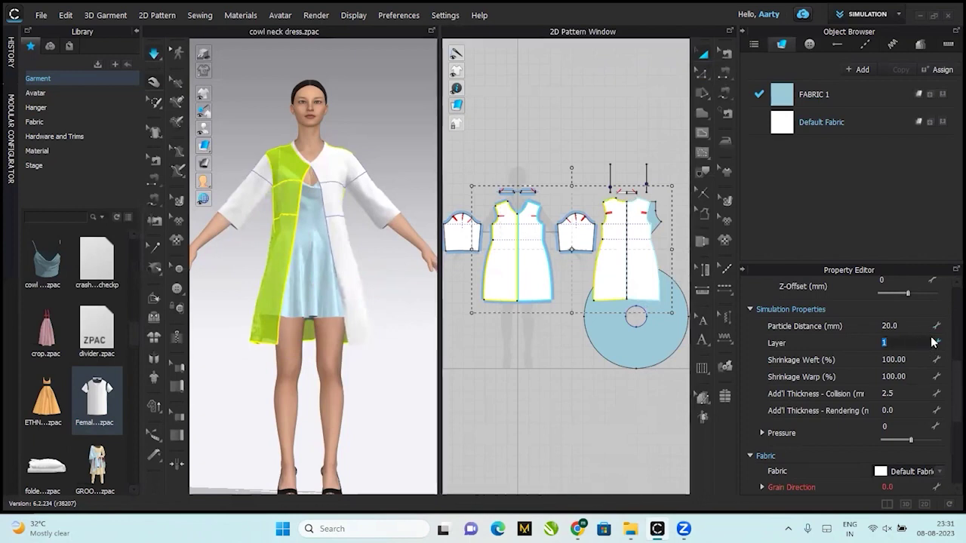
pyautogui.write('0')
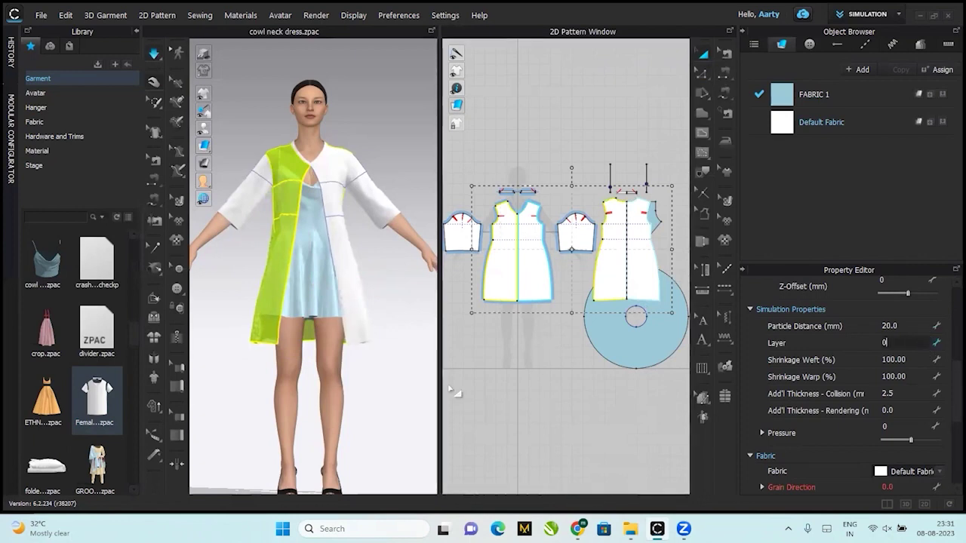
pyautogui.click(458, 394)
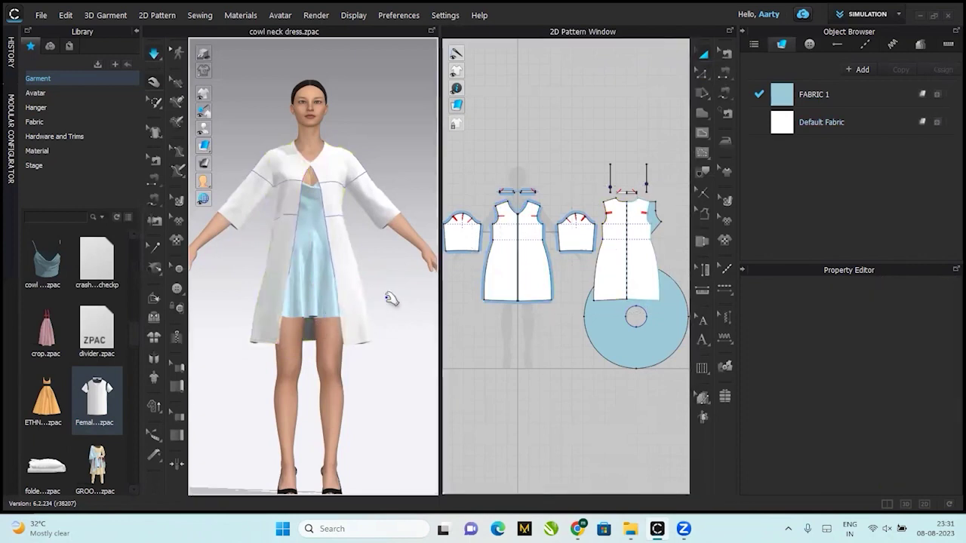
pyautogui.press('8')
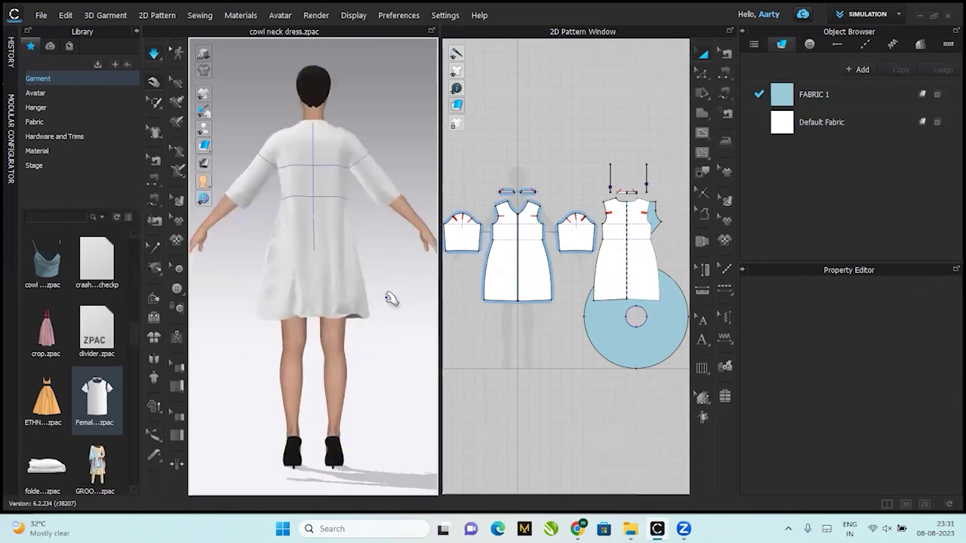
# Shorten the overlay's linked front panels by moving their hem line up 5 in.
pyautogui.press('2')
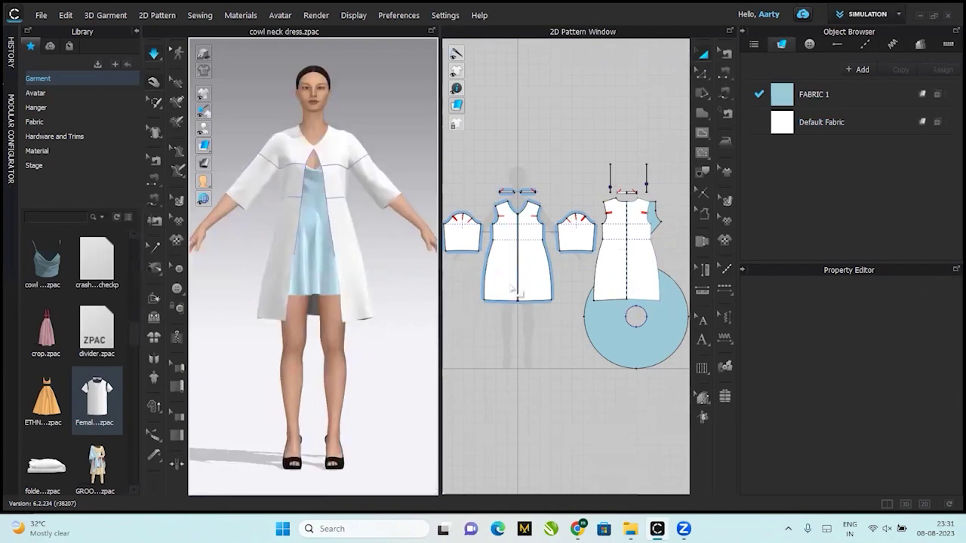
pyautogui.press('z')
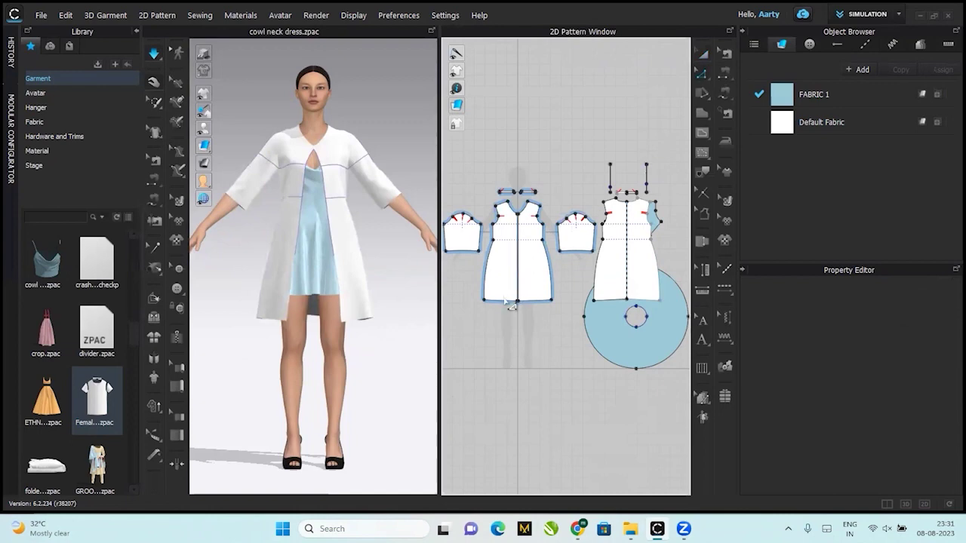
pyautogui.click(514, 302)
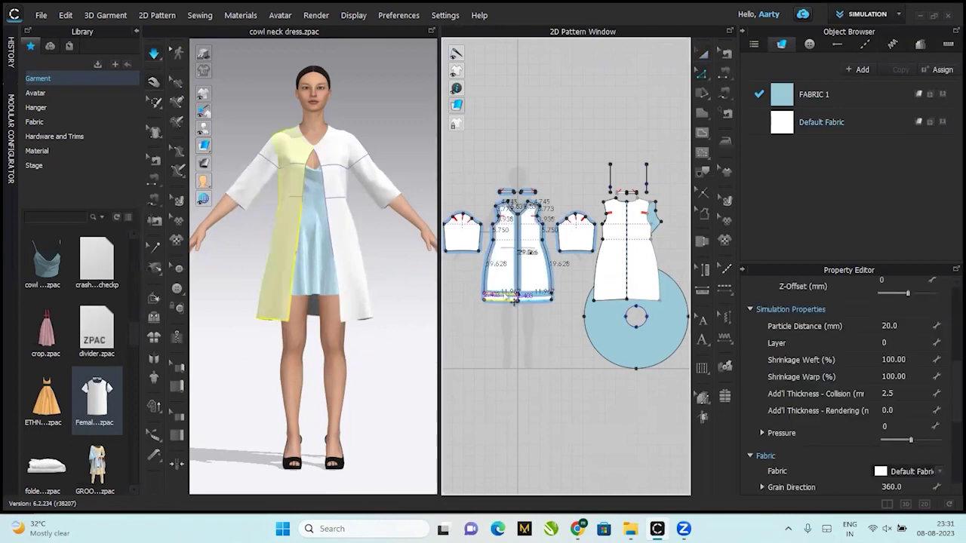
pyautogui.press('Return')
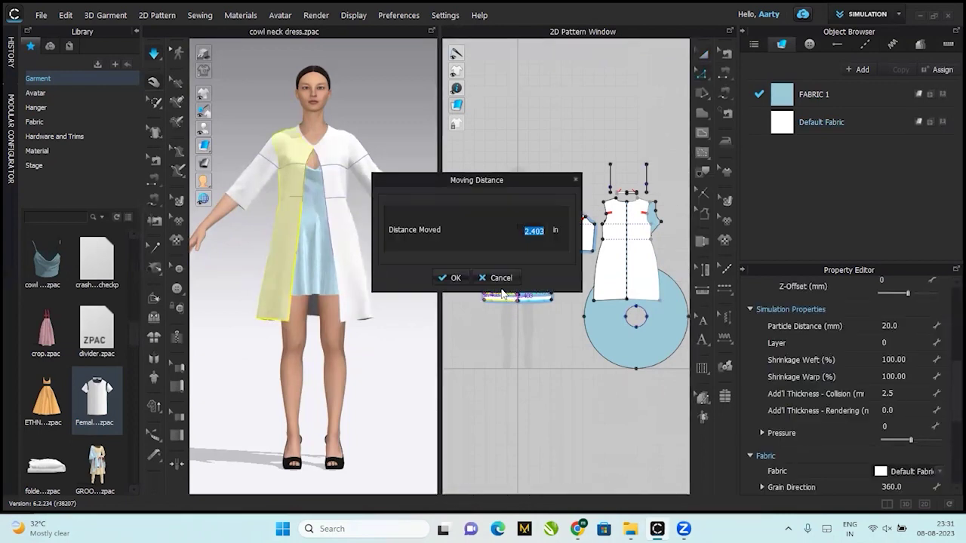
pyautogui.write('5')
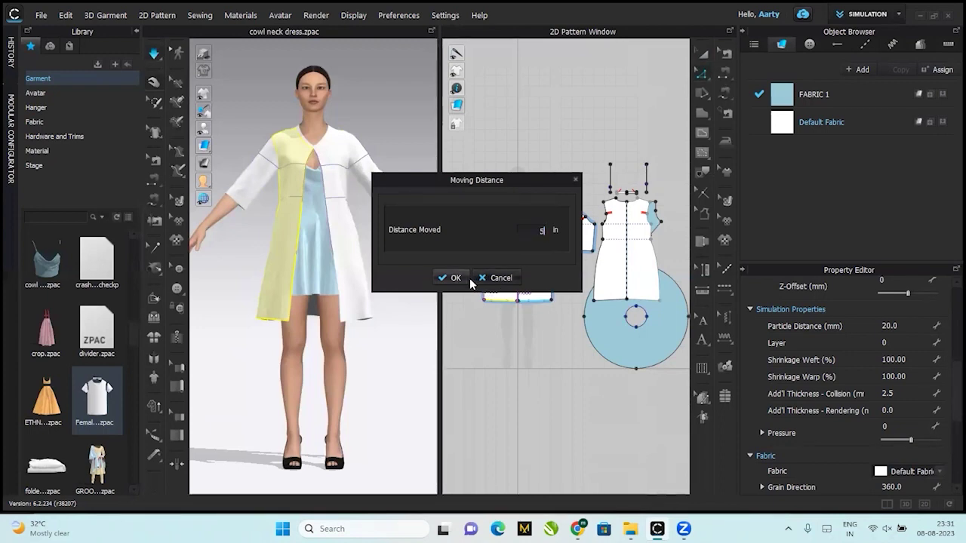
pyautogui.click(453, 278)
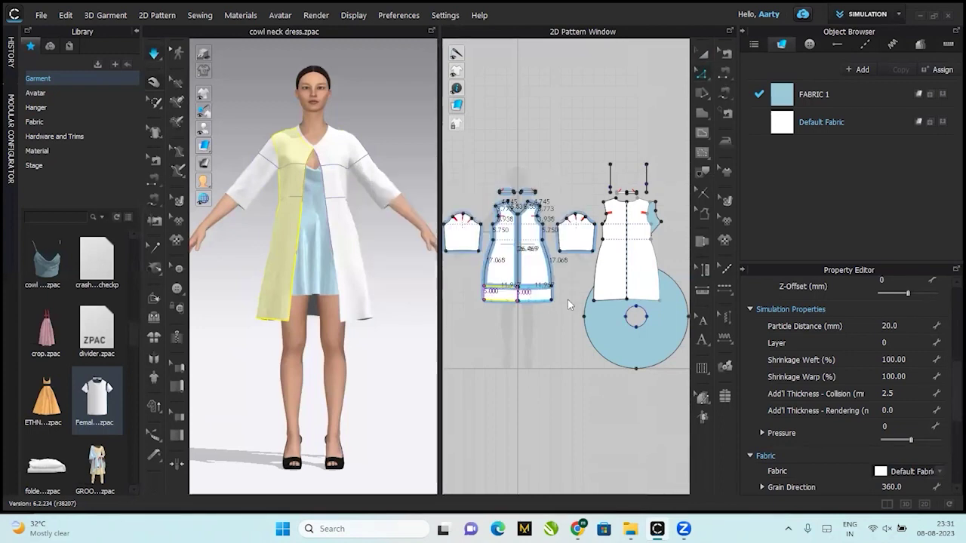
# Raise the back pattern's hem by 4.772 in to match the front length and simulate the garment.
pyautogui.moveTo(612, 298); pyautogui.dragTo(613, 286)
pyautogui.rightClick(613, 286)
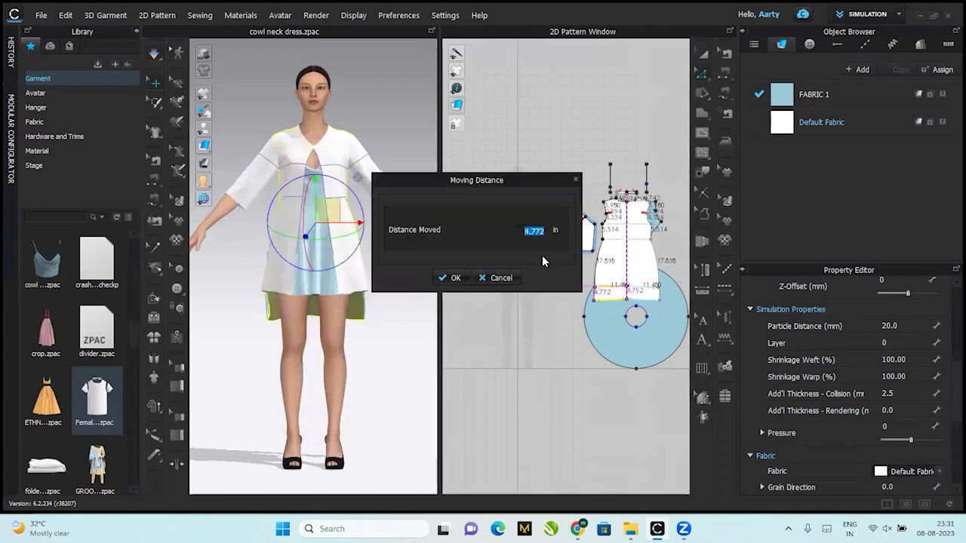
pyautogui.click(452, 278)
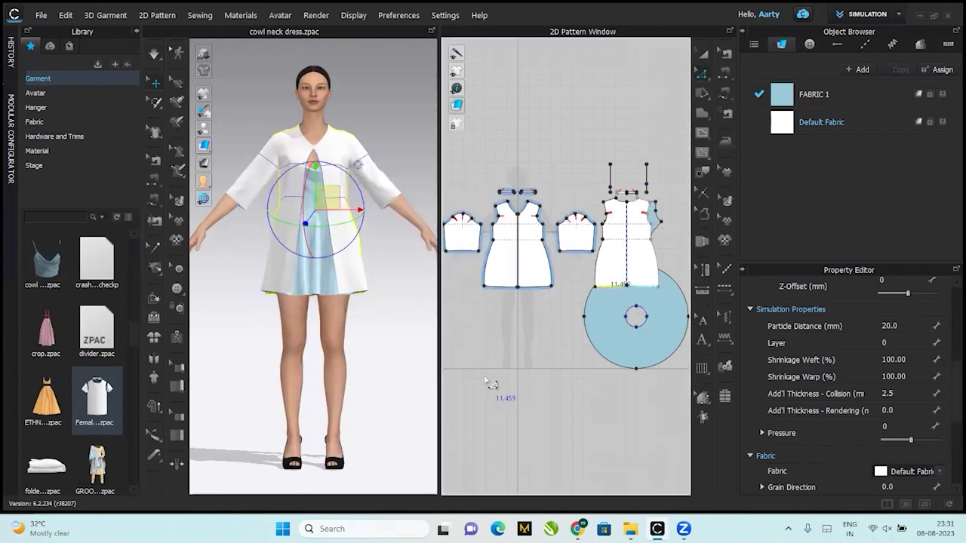
pyautogui.press('space')
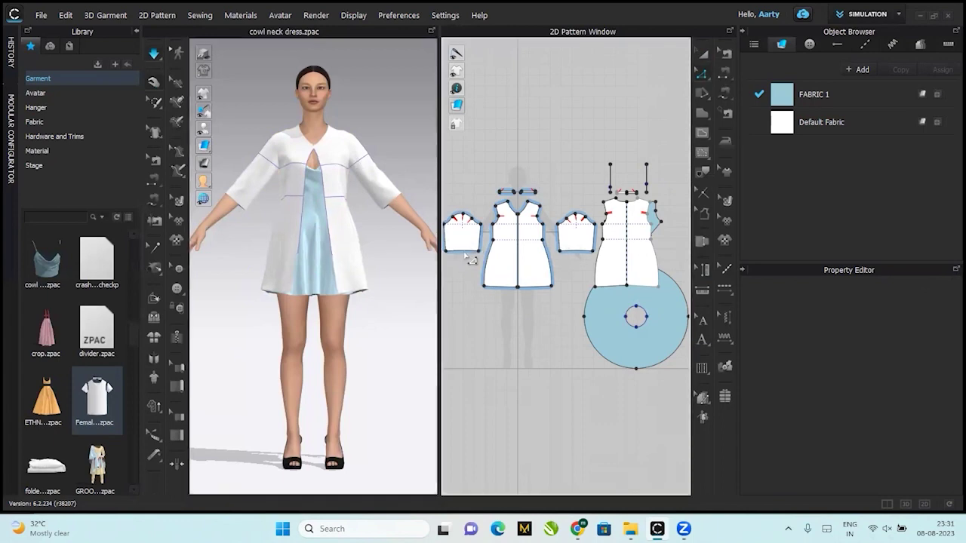
# Lengthen both sleeves by moving their hem line down 6 in and simulate the garment.
pyautogui.click(463, 249)
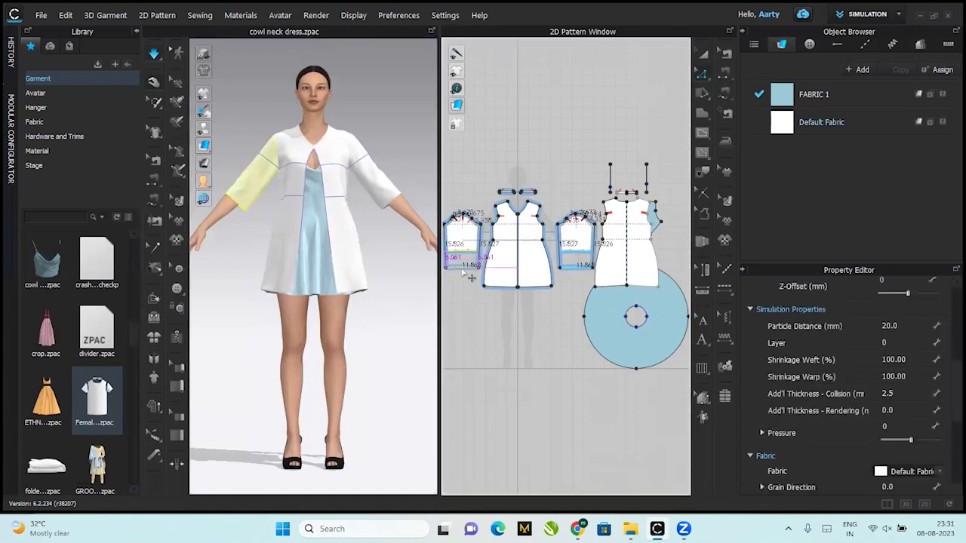
pyautogui.rightClick(463, 273)
pyautogui.write('6')
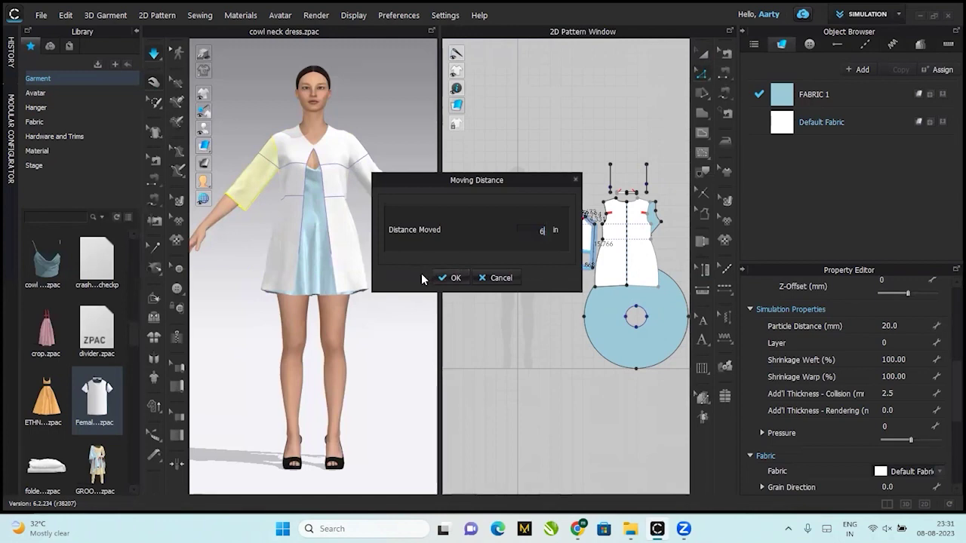
pyautogui.click(450, 278)
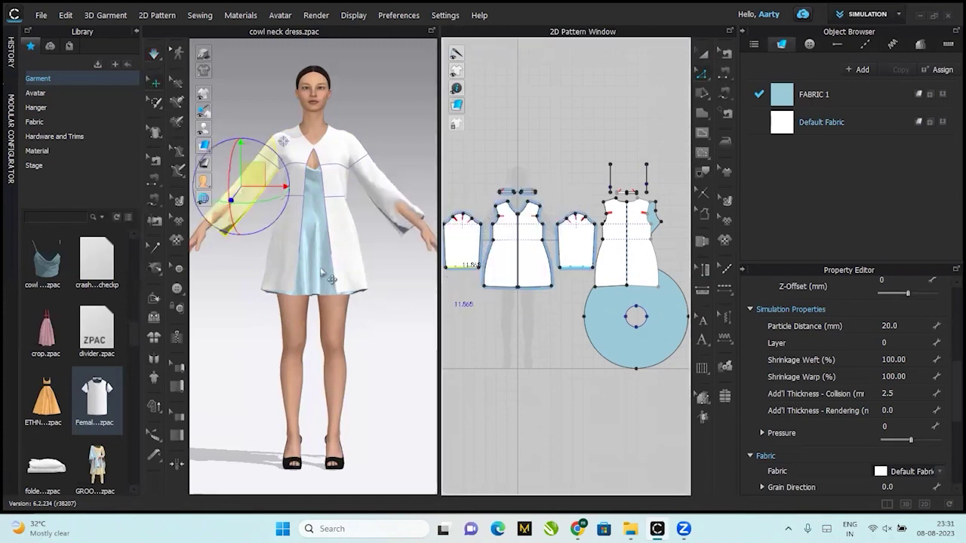
pyautogui.press('space')
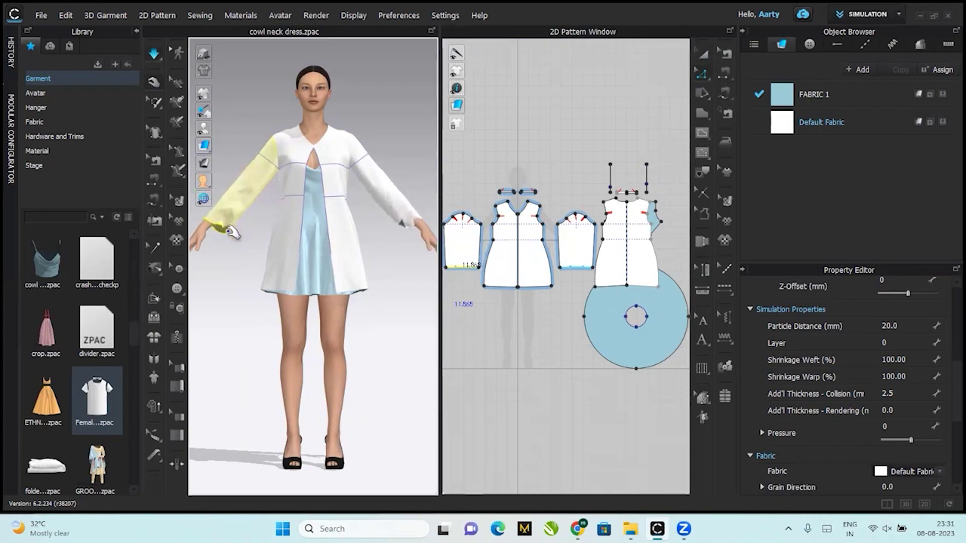
pyautogui.click(491, 340)
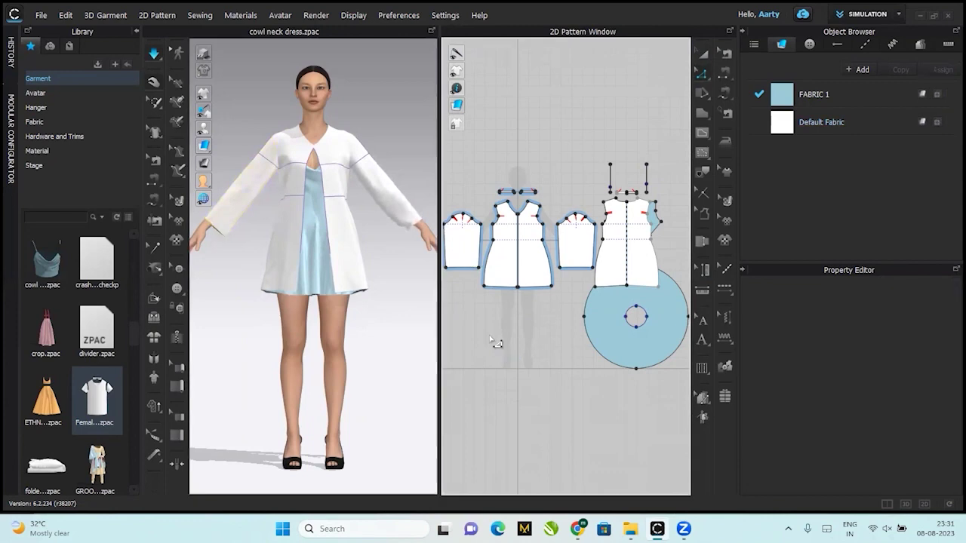
# Try a Layer Clone (Over) of the front, back and sleeve patterns placed below the originals, and undo it.
pyautogui.click(702, 56)
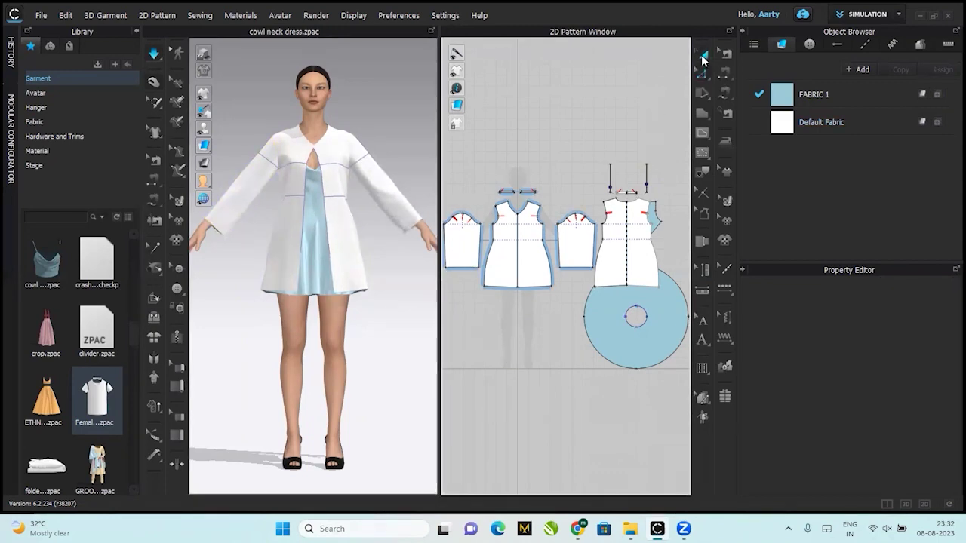
pyautogui.click(500, 260)
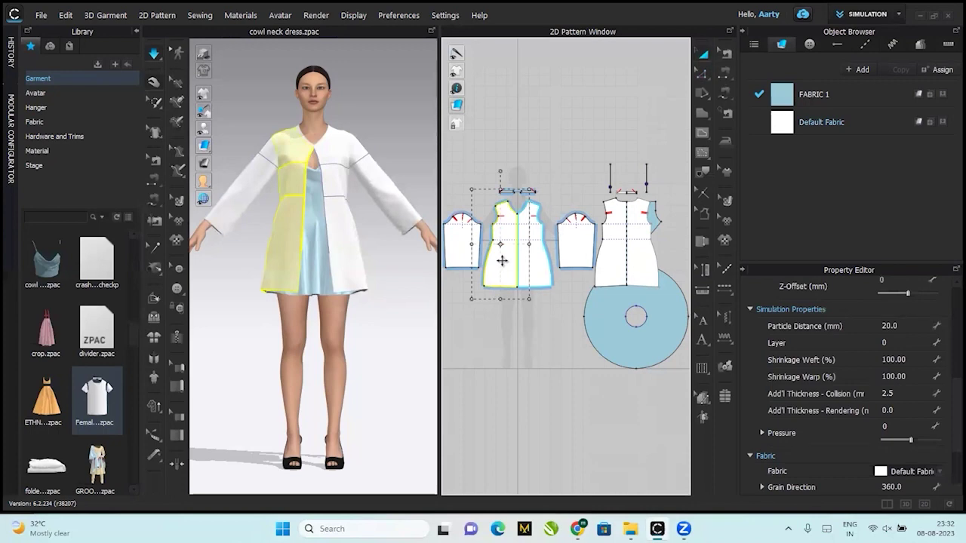
pyautogui.keyDown('shift'); pyautogui.click(542, 273); pyautogui.keyUp('shift')
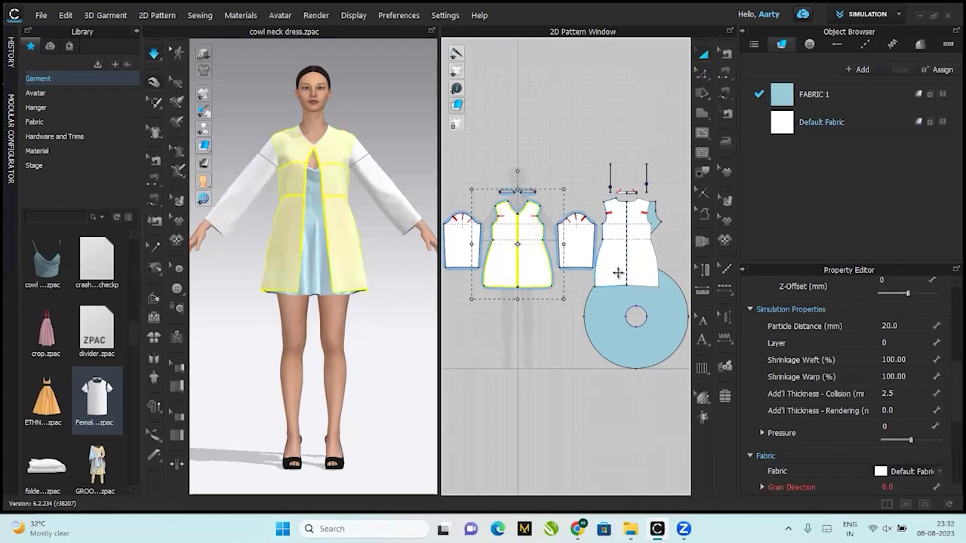
pyautogui.keyDown('shift'); pyautogui.click(613, 269); pyautogui.keyUp('shift')
pyautogui.keyDown('shift'); pyautogui.click(587, 248); pyautogui.keyUp('shift')
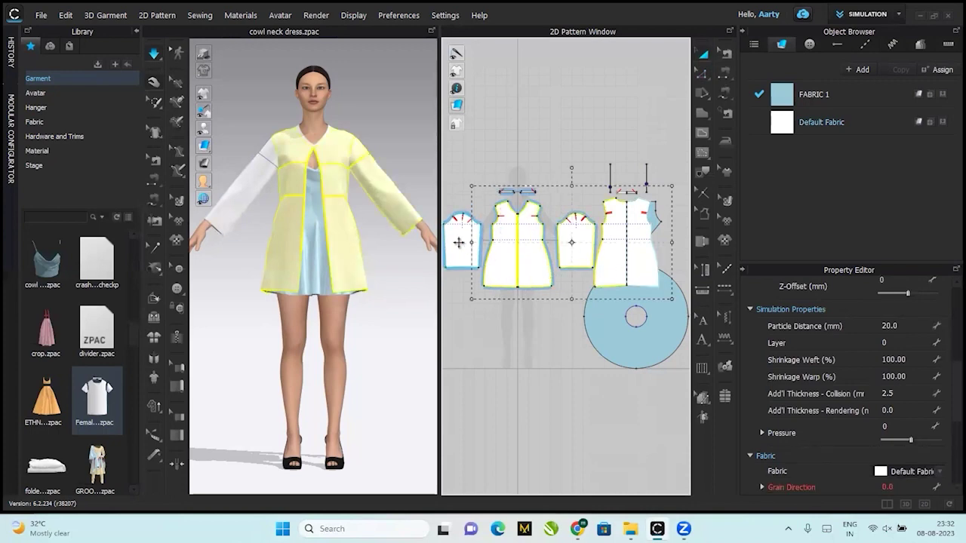
pyautogui.keyDown('shift'); pyautogui.click(458, 241); pyautogui.keyUp('shift')
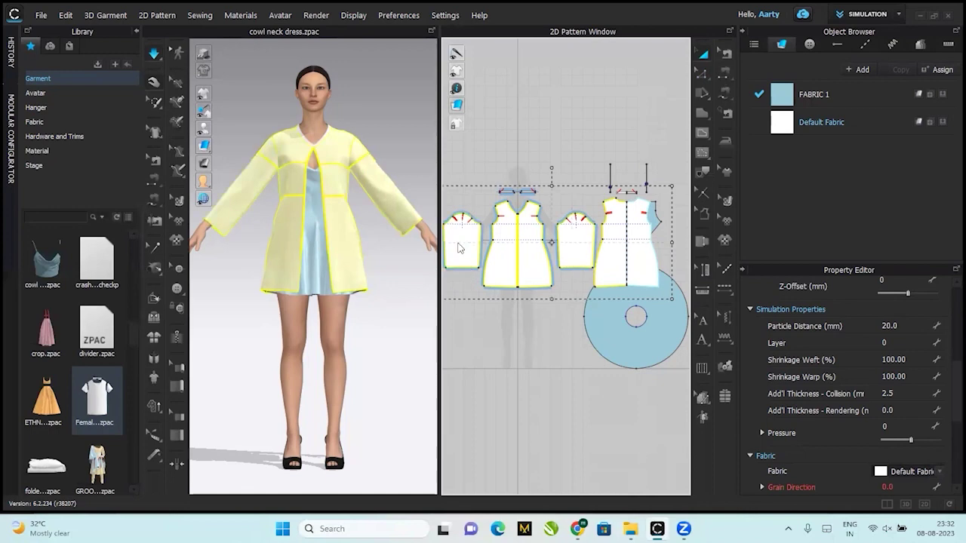
pyautogui.rightClick(458, 249)
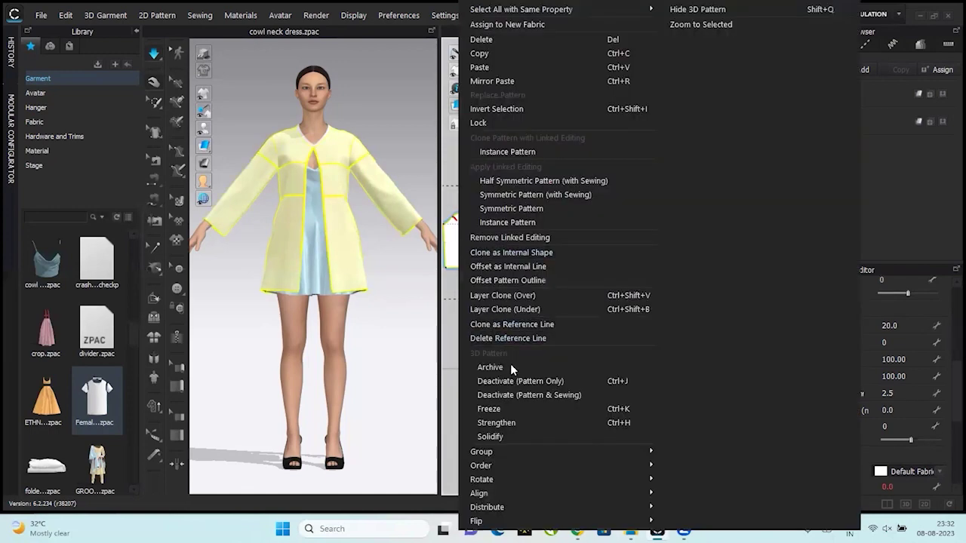
pyautogui.click(507, 295)
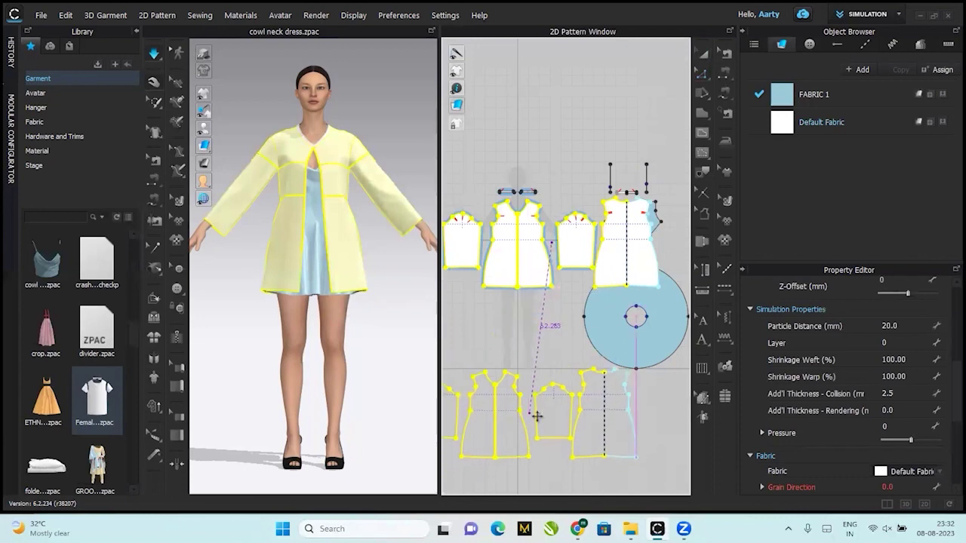
pyautogui.click(382, 248)
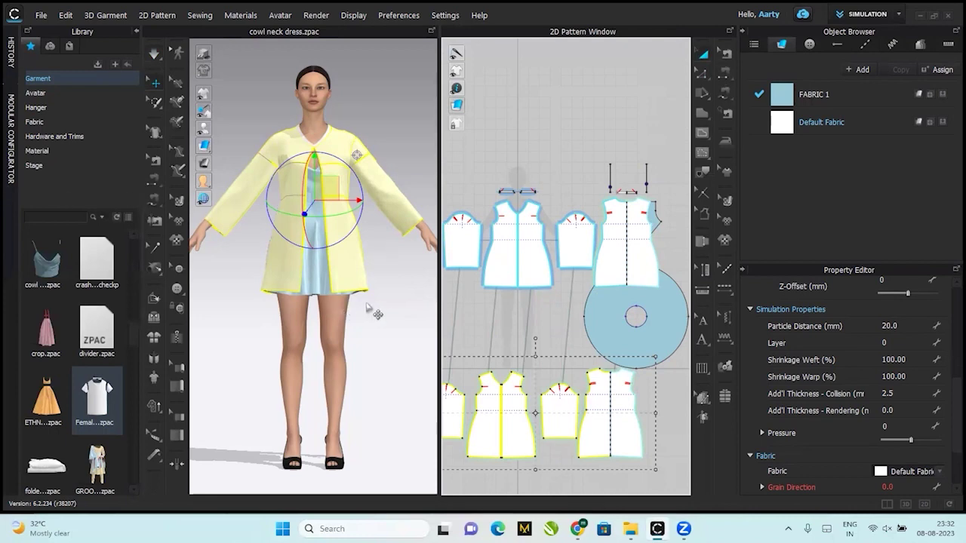
pyautogui.hotkey('ctrl', 'z')
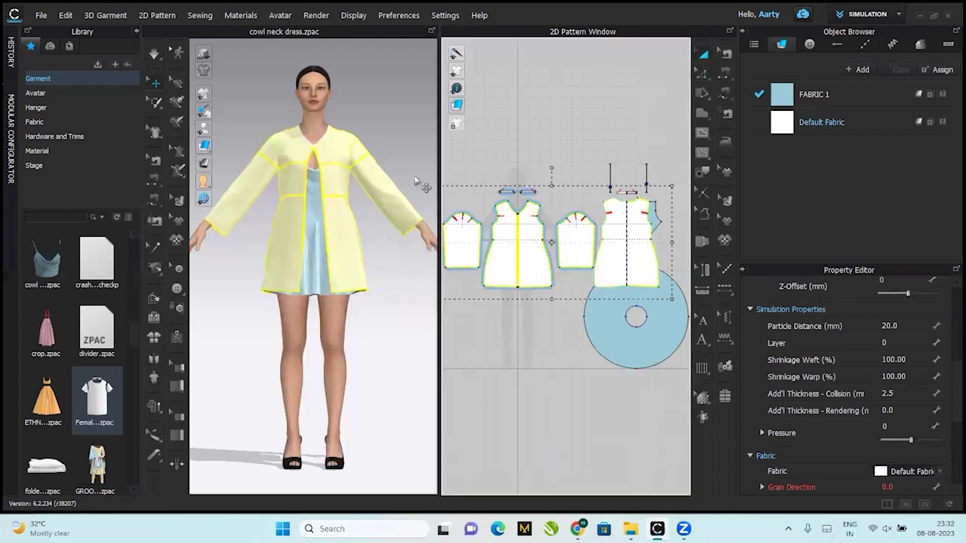
pyautogui.click(495, 154)
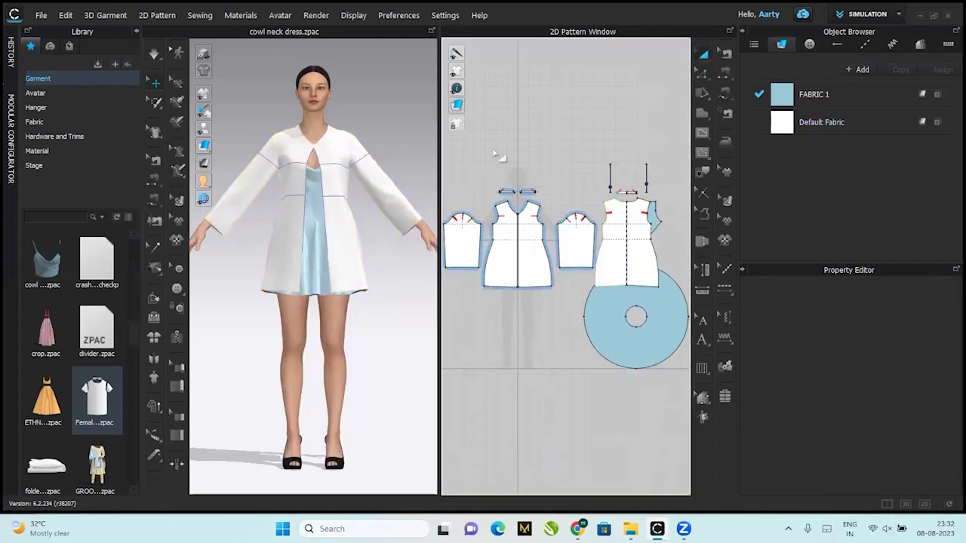
# Try to draw an internal shape on the avatar's right front panel from the side-edge point to the hem, and discard it.
pyautogui.press('z')
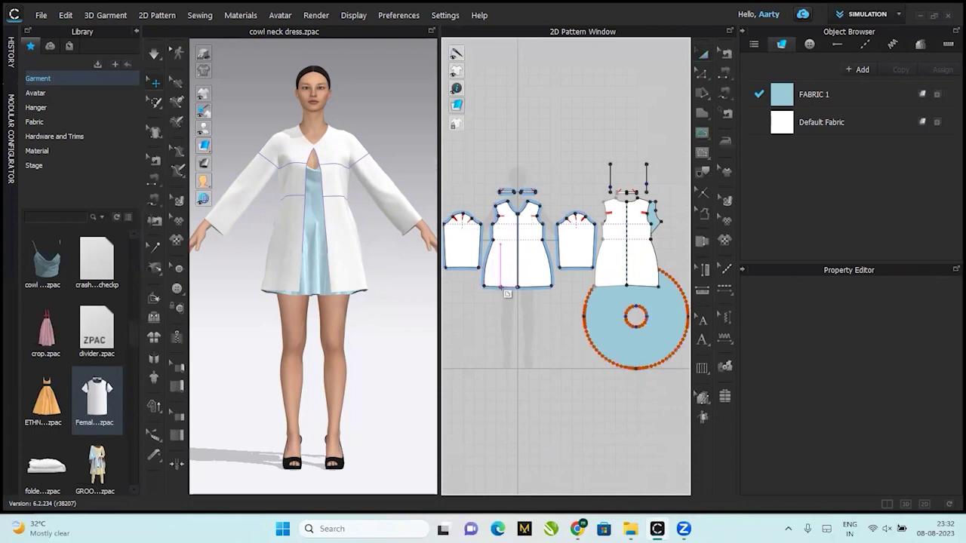
pyautogui.click(492, 258)
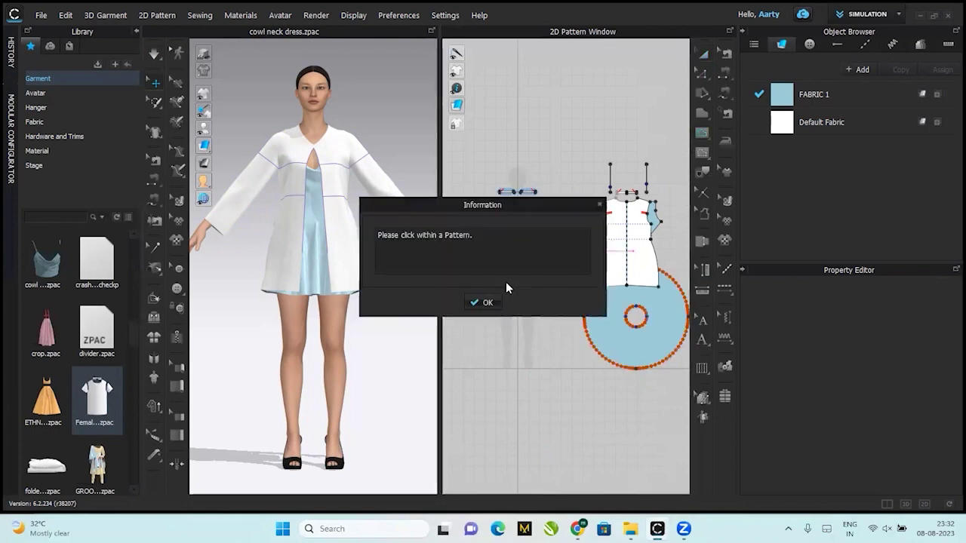
pyautogui.click(492, 301)
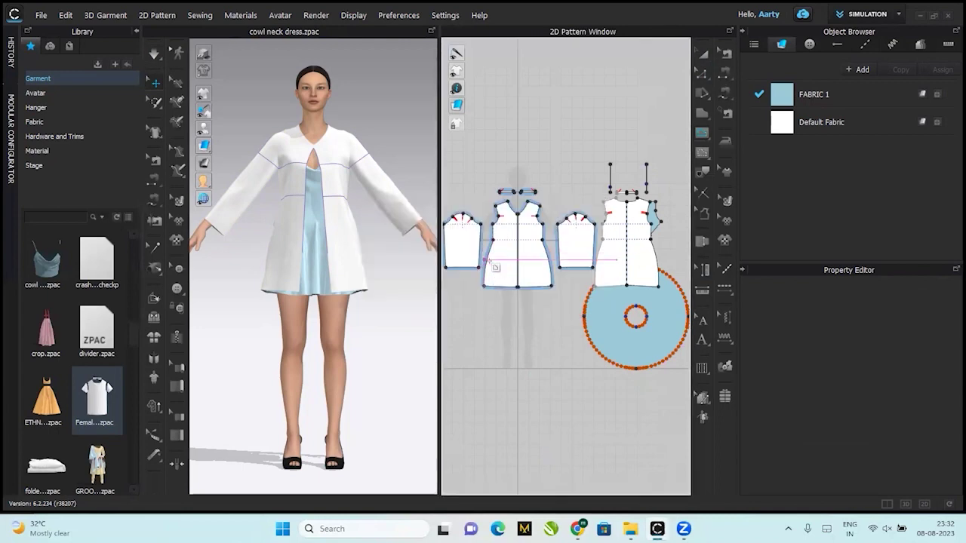
pyautogui.click(493, 240)
pyautogui.click(505, 287)
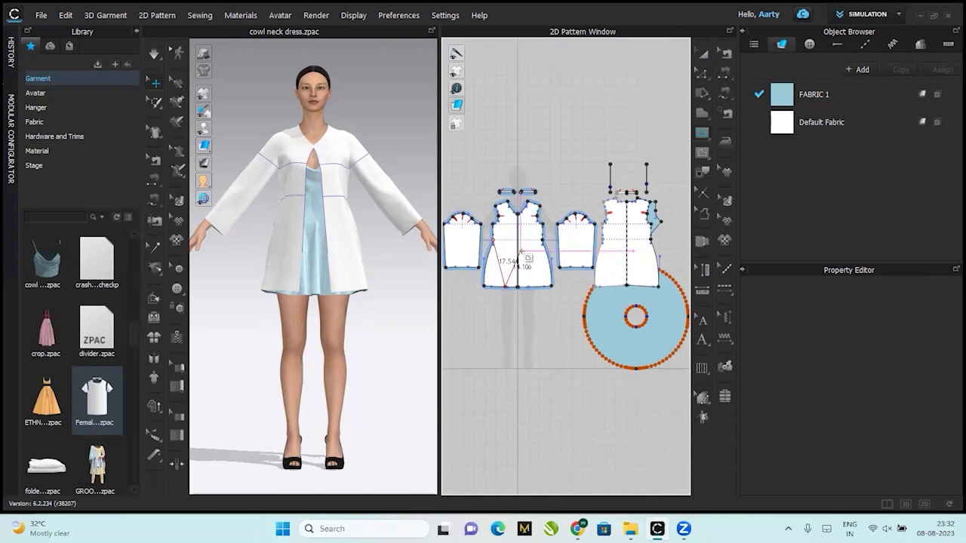
pyautogui.click(504, 287)
pyautogui.press('Delete')
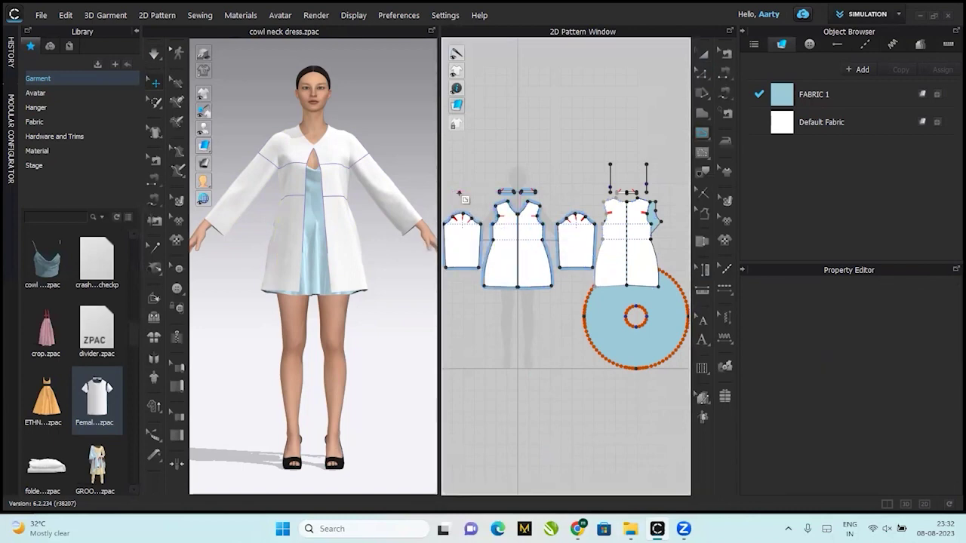
pyautogui.click(495, 331)
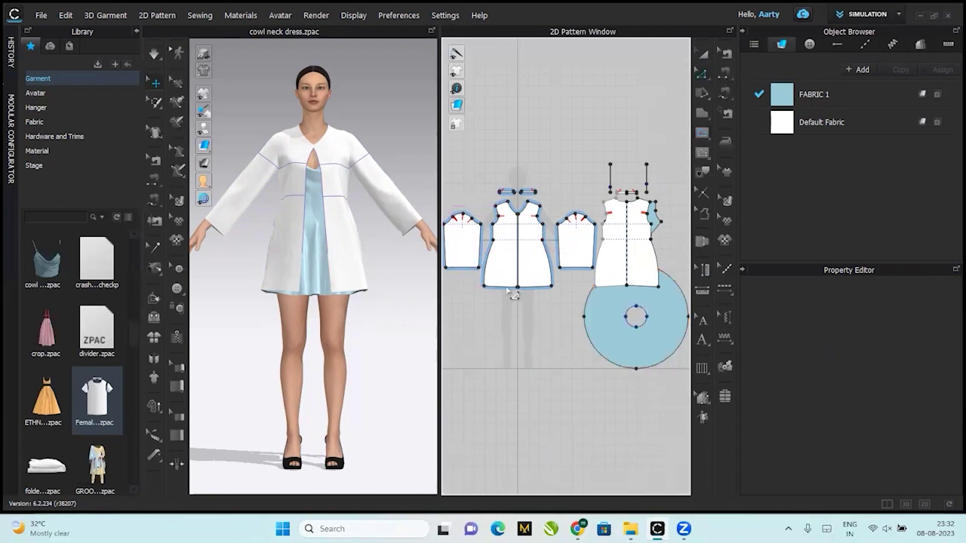
pyautogui.click(507, 288)
pyautogui.rightClick(507, 289)
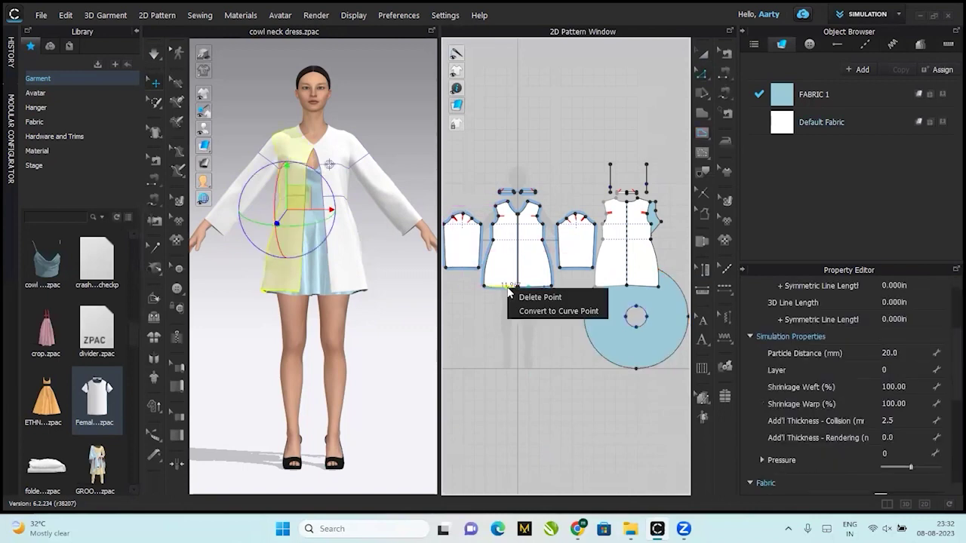
pyautogui.click(491, 315)
pyautogui.rightClick(496, 288)
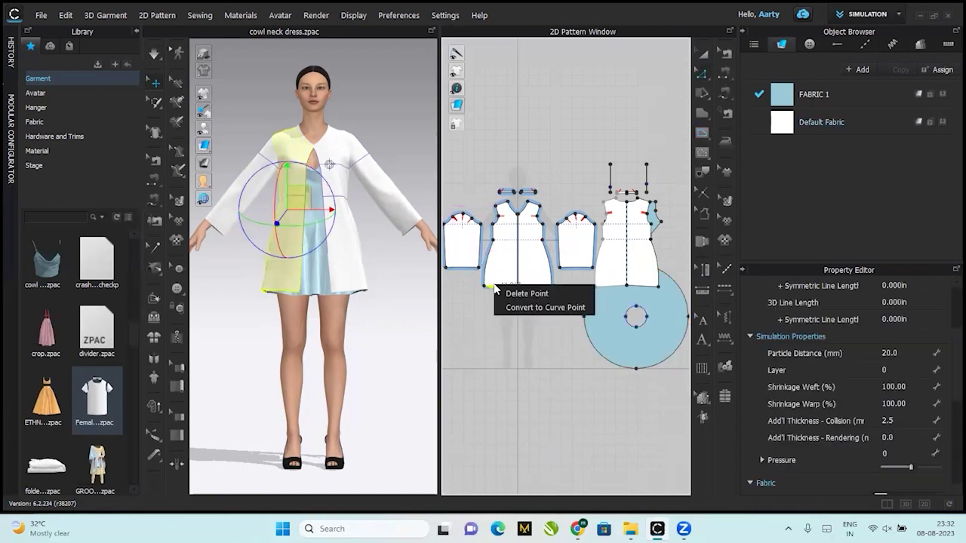
pyautogui.click(508, 337)
pyautogui.rightClick(527, 289)
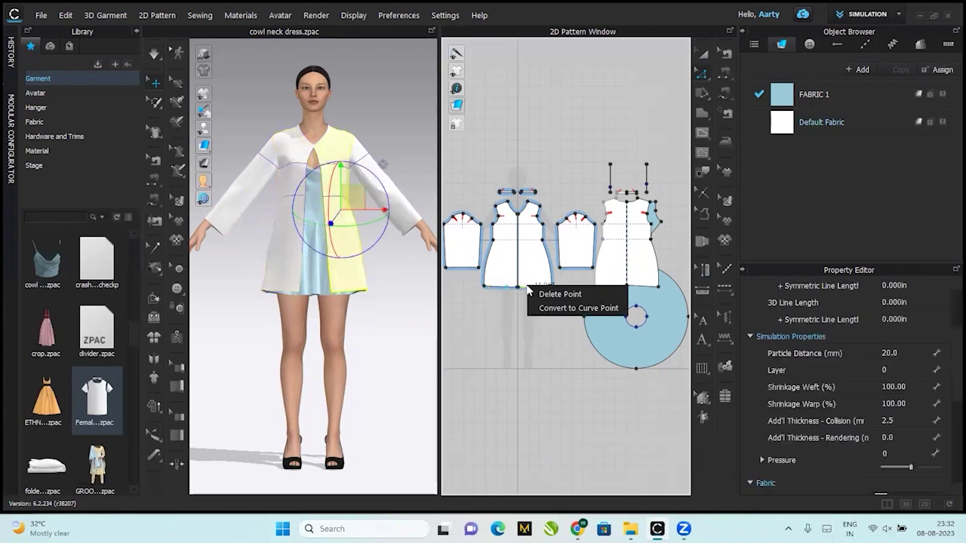
pyautogui.click(542, 296)
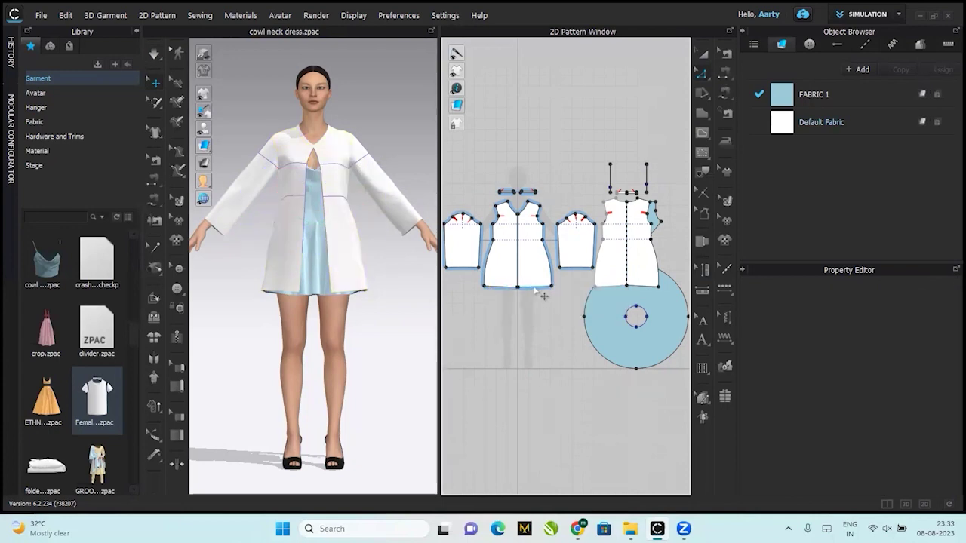
# Offset the front pattern's hem line as 6 internal lines spaced 5.1 in apart, with Extend on.
pyautogui.rightClick(535, 289)
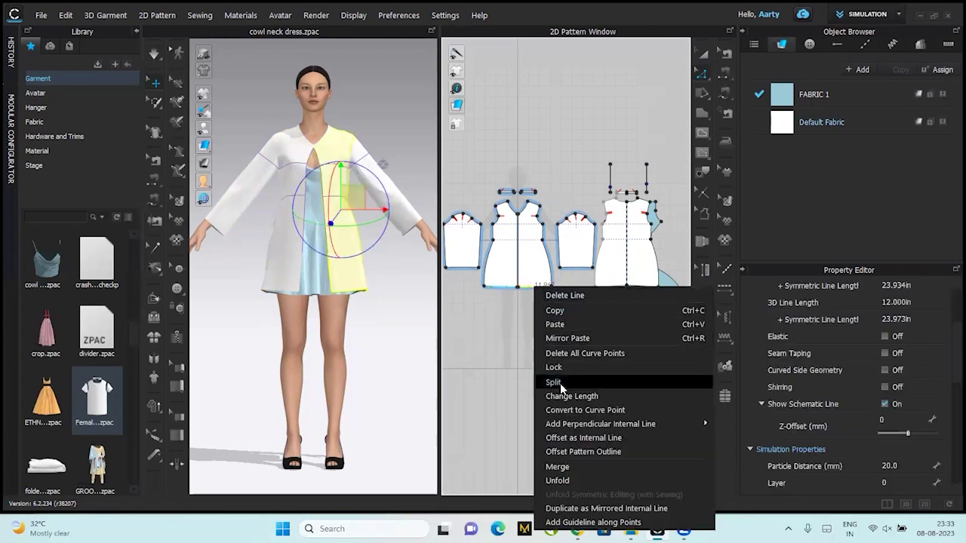
pyautogui.click(575, 438)
pyautogui.moveTo(475, 138); pyautogui.dragTo(340, 193)
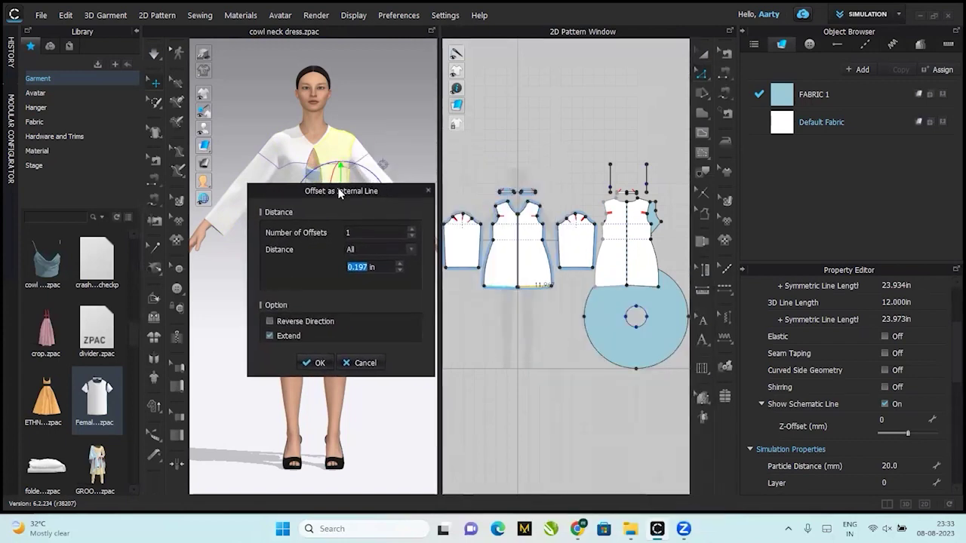
pyautogui.write('5')
pyautogui.click(412, 231)
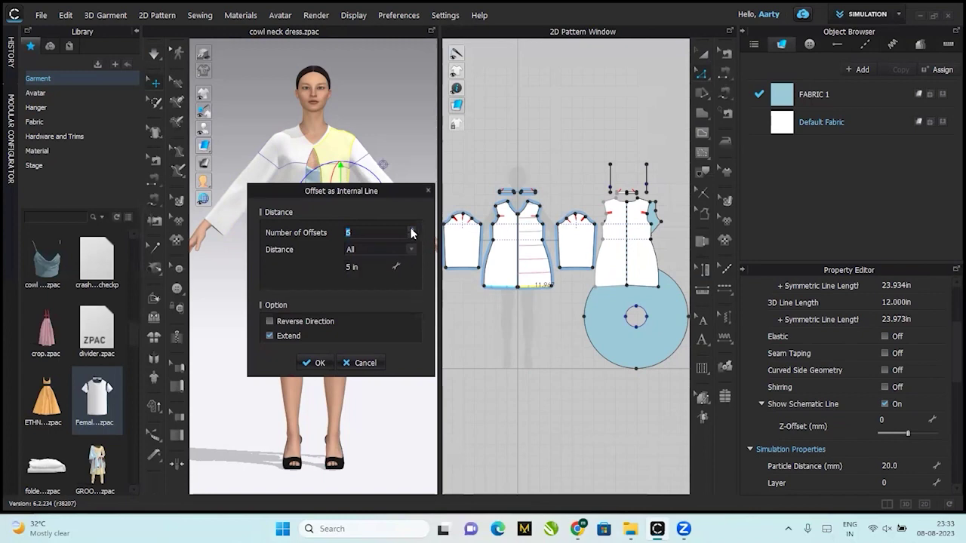
pyautogui.doubleClick(359, 266)
pyautogui.press('BackSpace')
pyautogui.write('100')
pyautogui.click(378, 233)
pyautogui.click(314, 363)
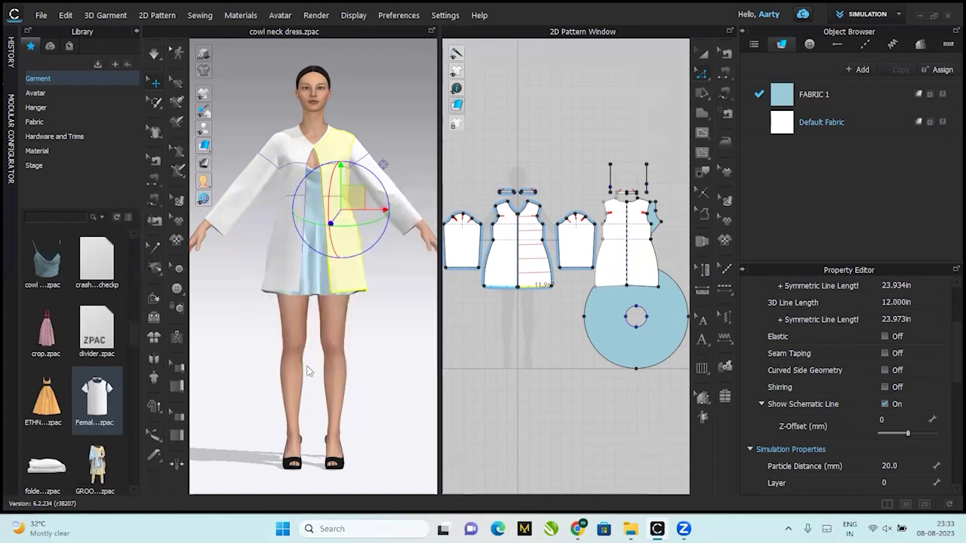
# Remove the centre point of the back pattern's hem and offset the hem as 6 internal lines spaced 5.1 in apart.
pyautogui.click(625, 290)
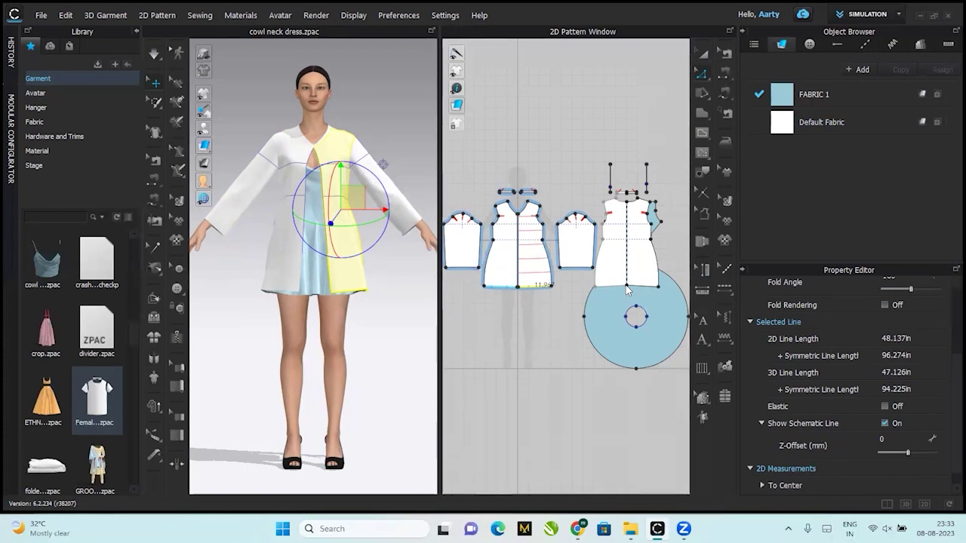
pyautogui.click(627, 286)
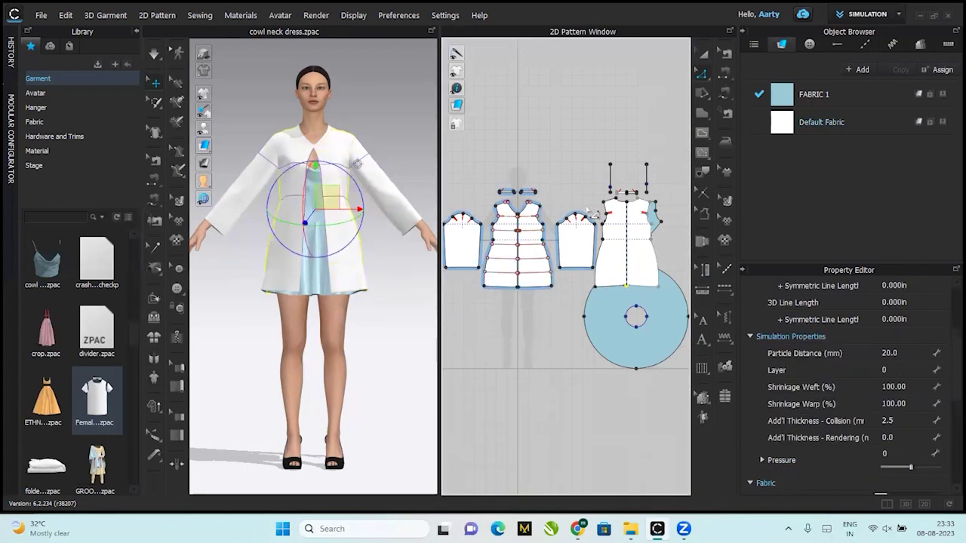
pyautogui.click(588, 214)
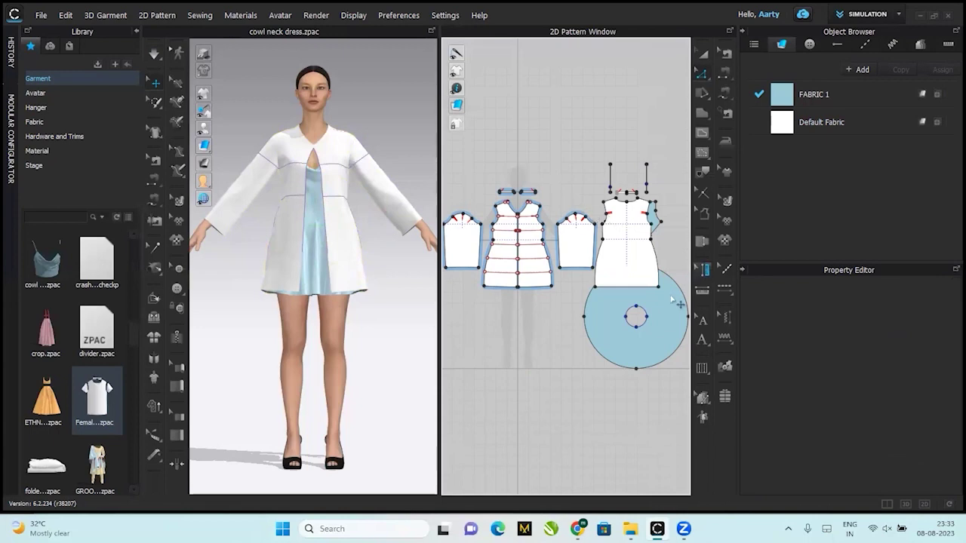
pyautogui.rightClick(643, 288)
pyautogui.click(644, 288)
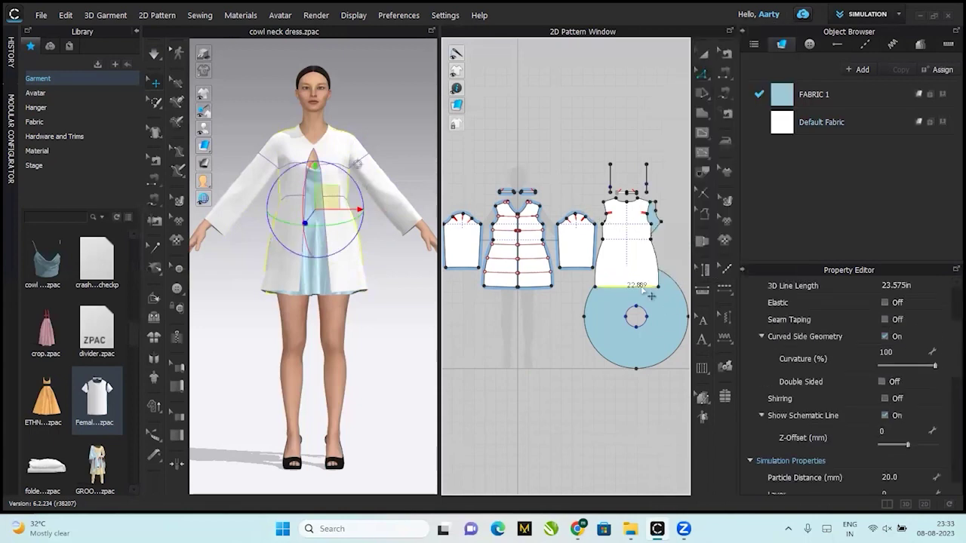
pyautogui.rightClick(643, 288)
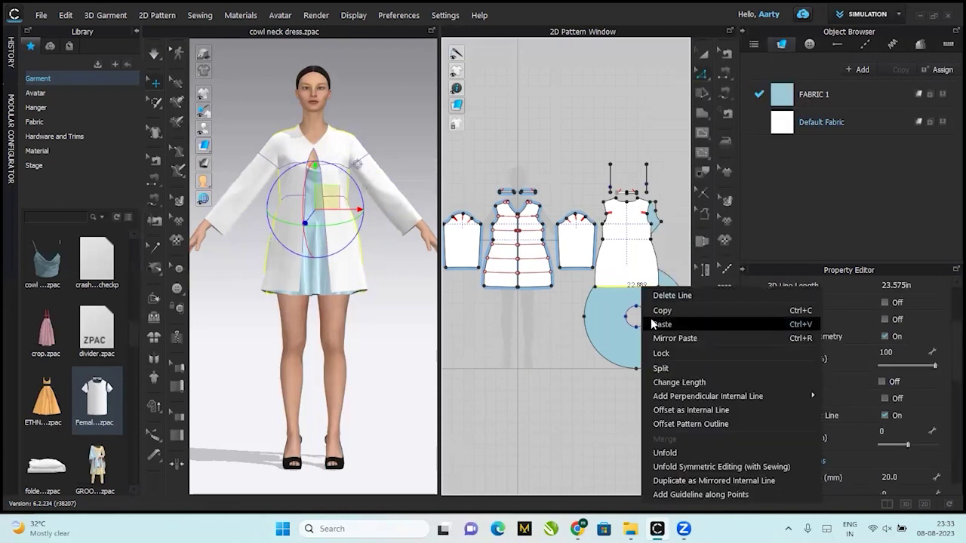
pyautogui.click(669, 414)
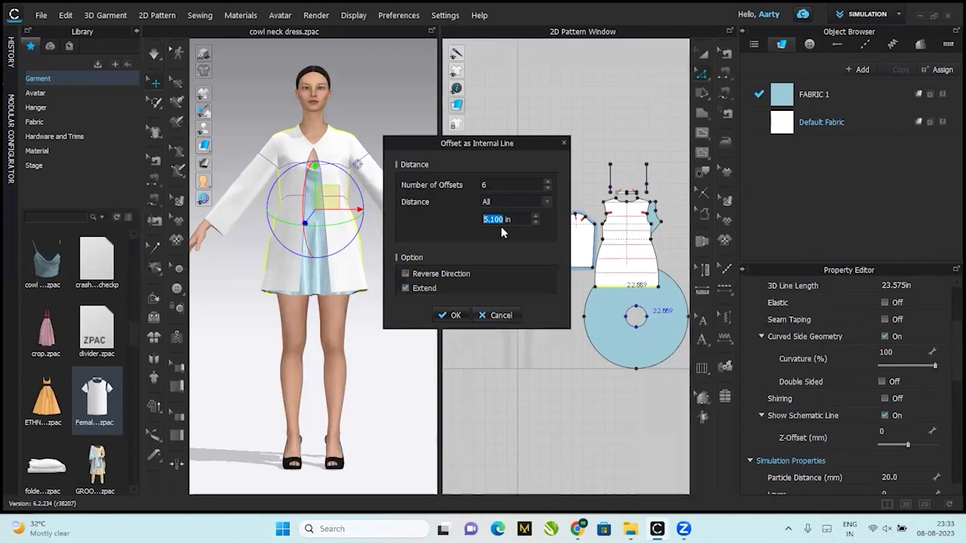
pyautogui.click(456, 315)
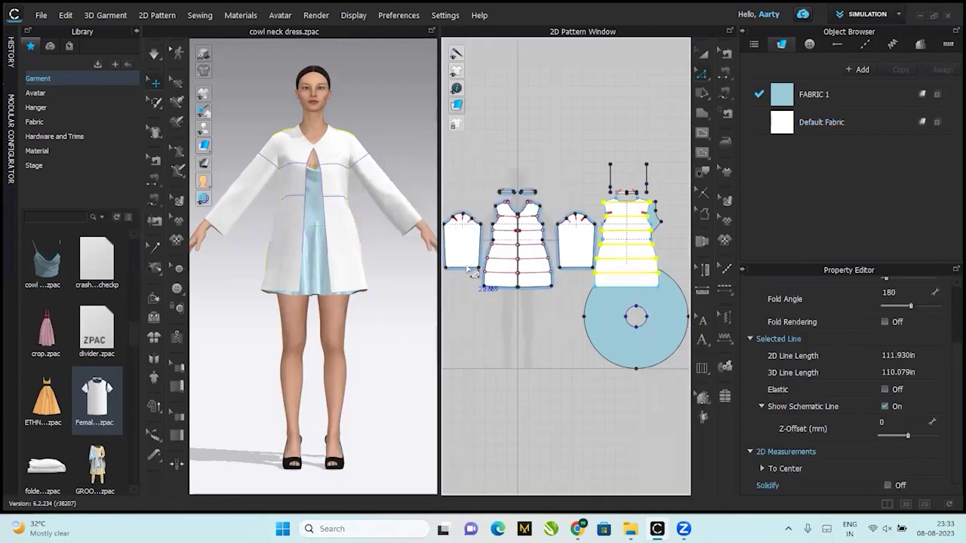
# Offset the sleeve's hem line as 3 internal lines spaced 5.1 in apart.
pyautogui.click(467, 267)
pyautogui.rightClick(468, 268)
pyautogui.click(457, 289)
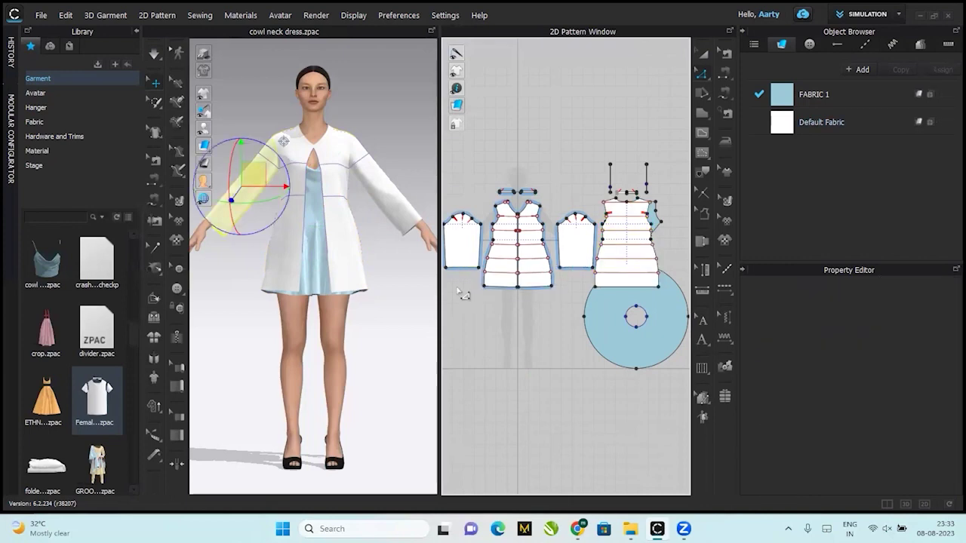
pyautogui.click(464, 294)
pyautogui.rightClick(461, 268)
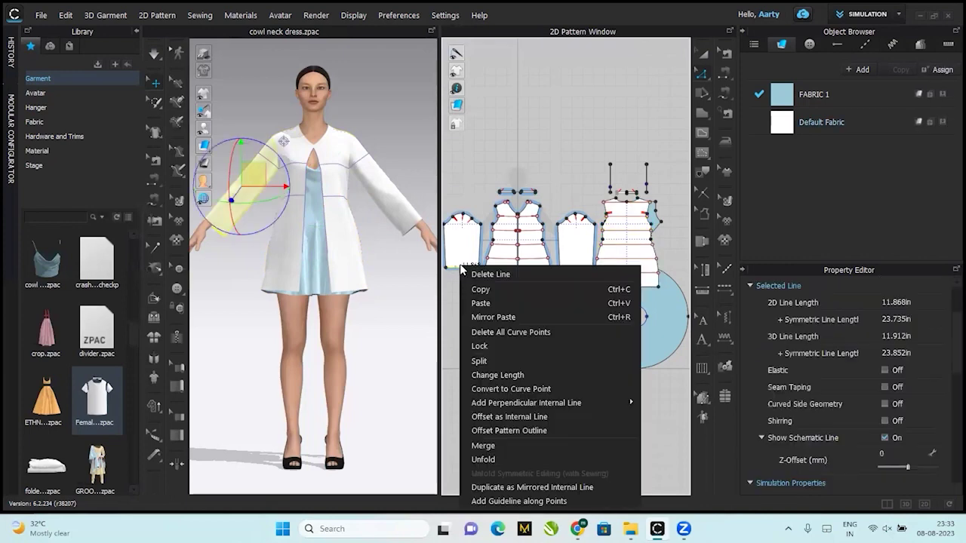
pyautogui.click(510, 417)
pyautogui.moveTo(478, 142); pyautogui.dragTo(281, 173)
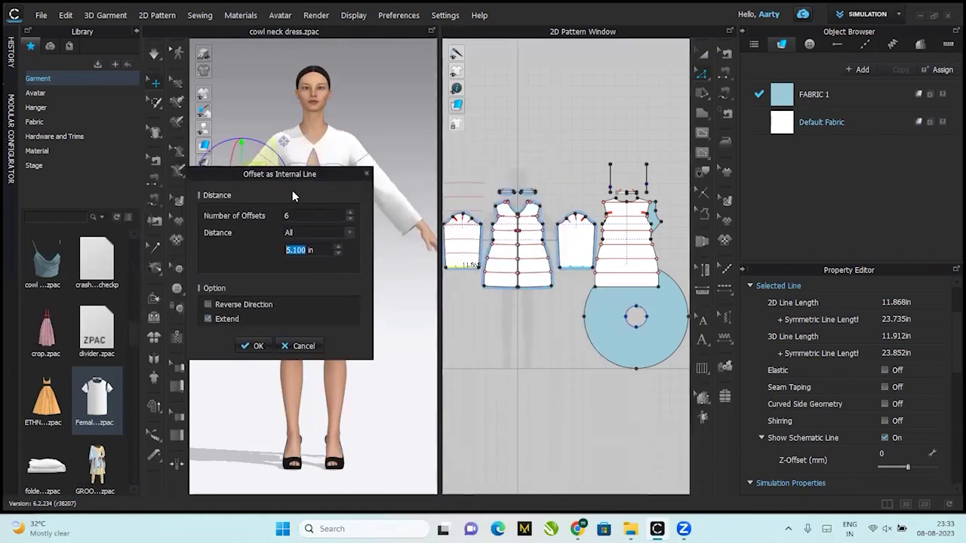
pyautogui.click(350, 218)
pyautogui.click(349, 218)
pyautogui.click(349, 218)
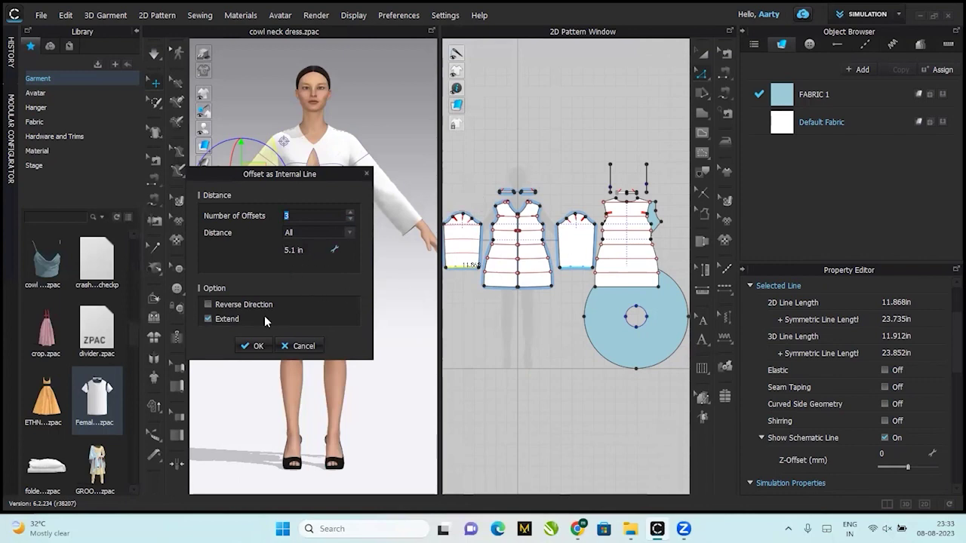
pyautogui.click(257, 347)
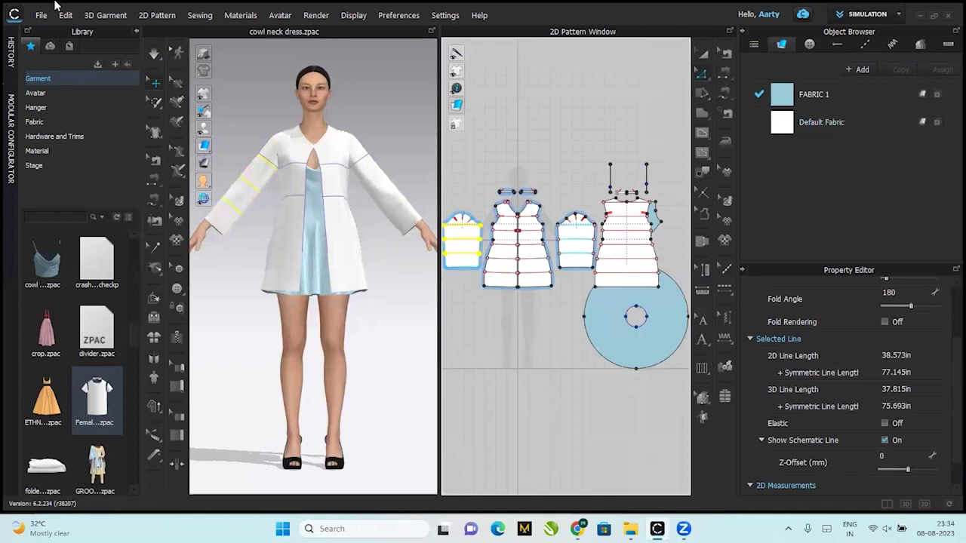
pyautogui.click(704, 55)
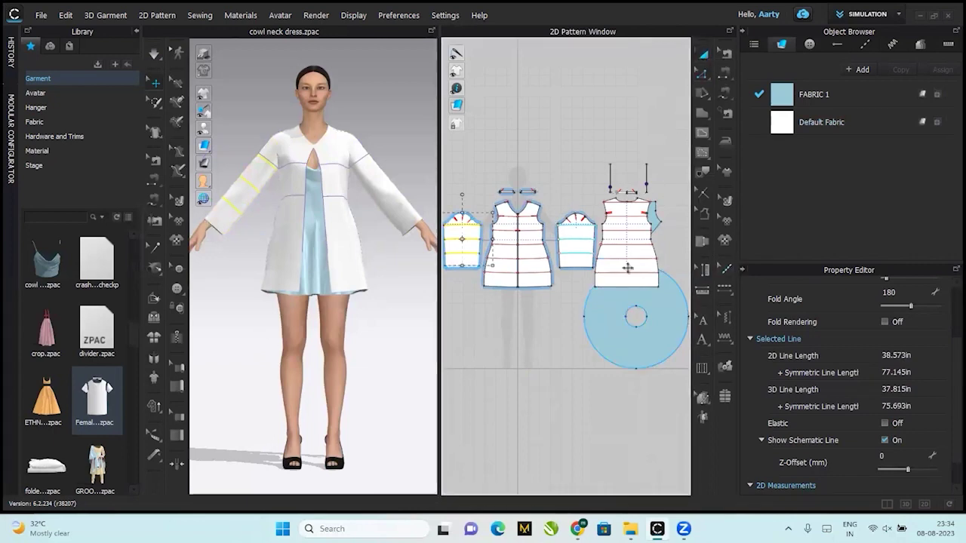
pyautogui.click(627, 211)
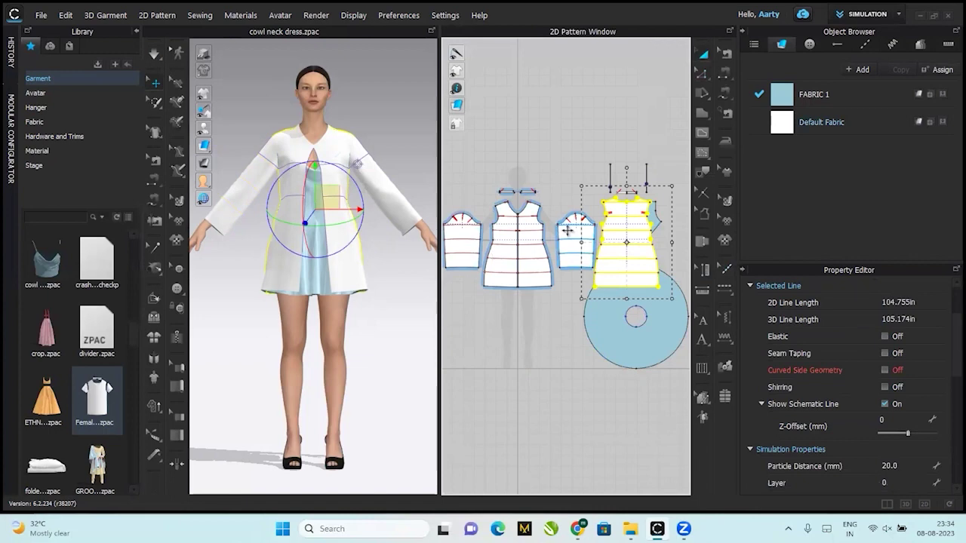
pyautogui.keyDown('shift'); pyautogui.click(568, 231); pyautogui.keyUp('shift')
pyautogui.keyDown('shift'); pyautogui.click(467, 232); pyautogui.keyUp('shift')
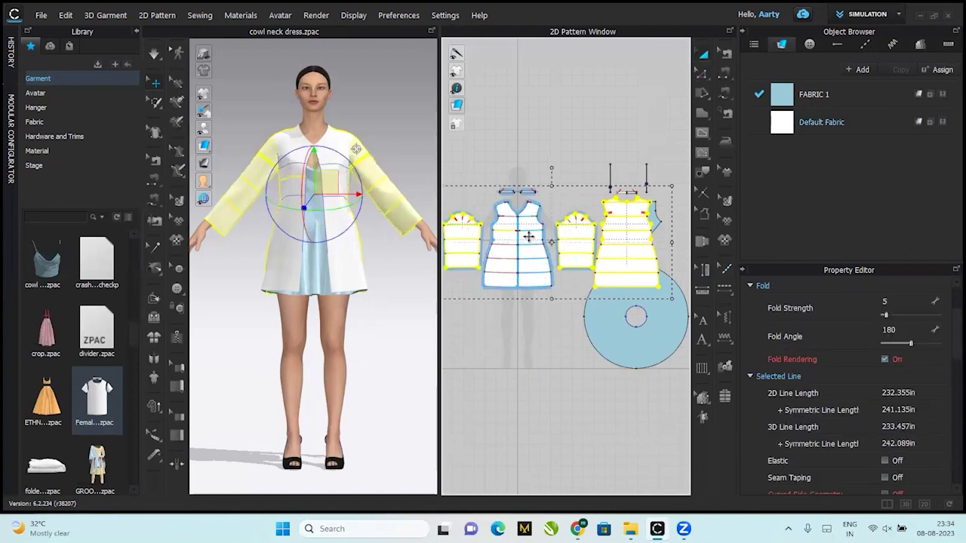
pyautogui.moveTo(528, 237); pyautogui.dragTo(554, 108)
pyautogui.hotkey('ctrl', 'z')
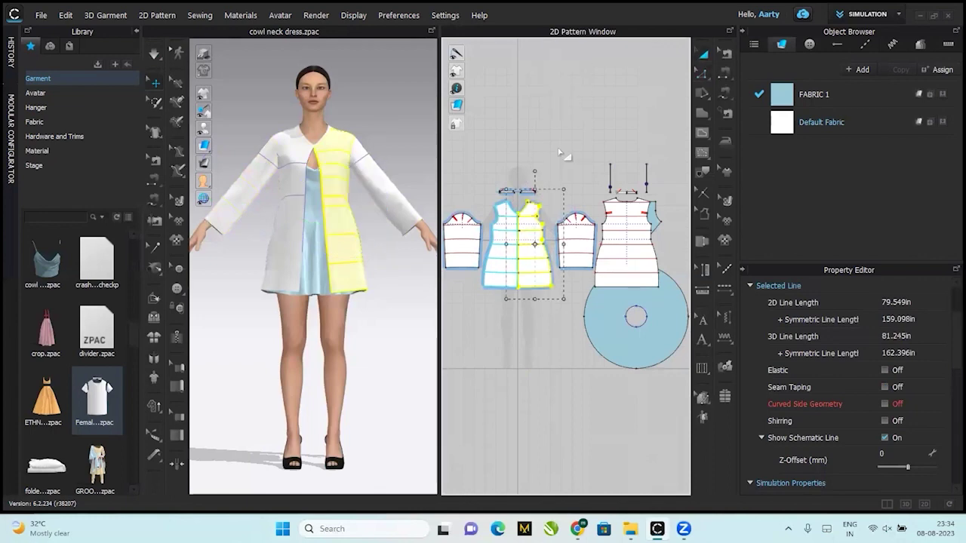
# Create a Layer Clone (Over) of the front, back and both sleeve patterns, placing the copies below the originals.
pyautogui.keyDown('shift'); pyautogui.click(466, 259); pyautogui.keyUp('shift')
pyautogui.keyDown('shift'); pyautogui.click(518, 280); pyautogui.keyUp('shift')
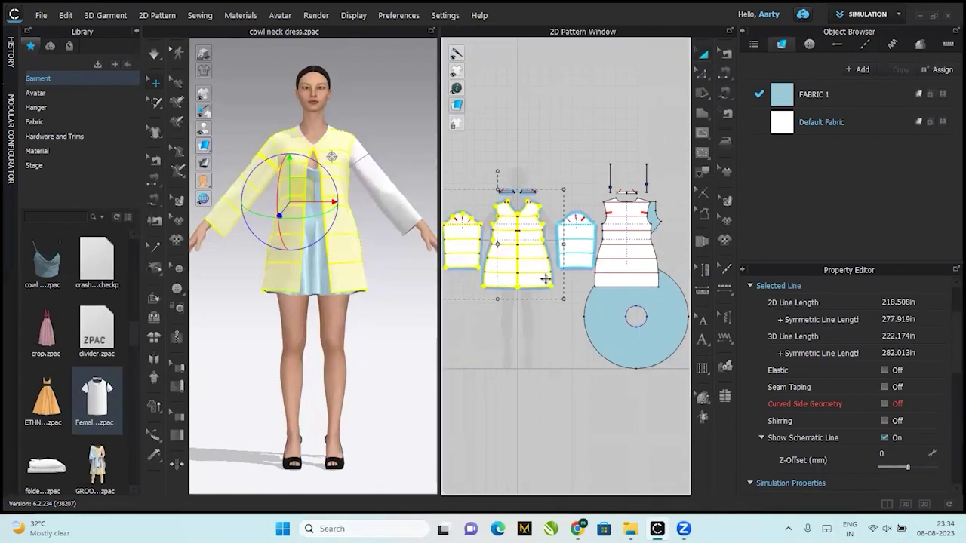
pyautogui.keyDown('shift'); pyautogui.click(630, 265); pyautogui.keyUp('shift')
pyautogui.keyDown('shift'); pyautogui.click(589, 259); pyautogui.keyUp('shift')
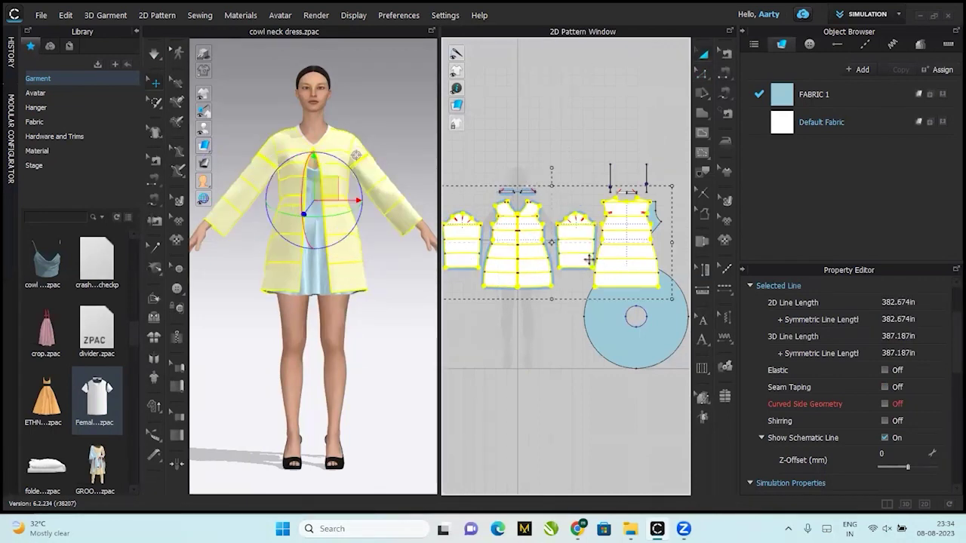
pyautogui.rightClick(588, 259)
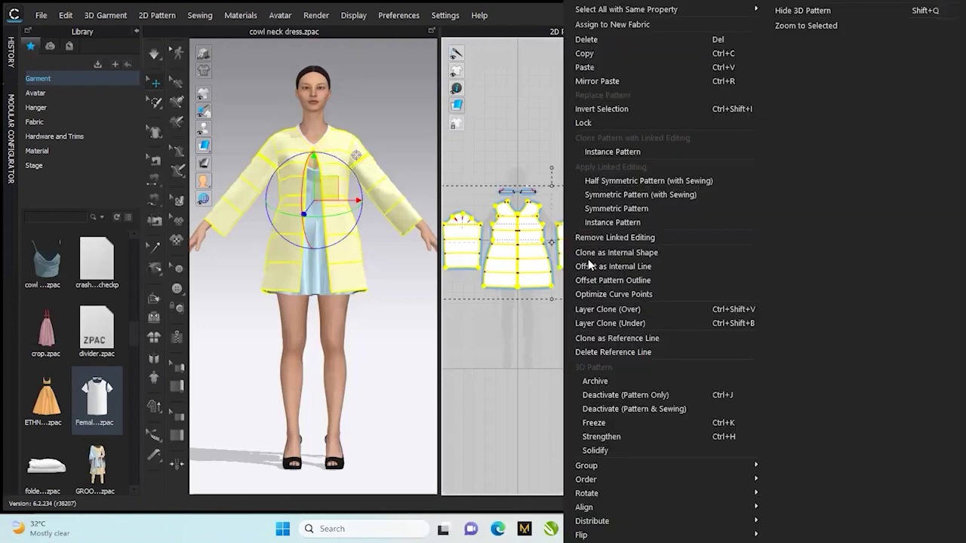
pyautogui.click(609, 310)
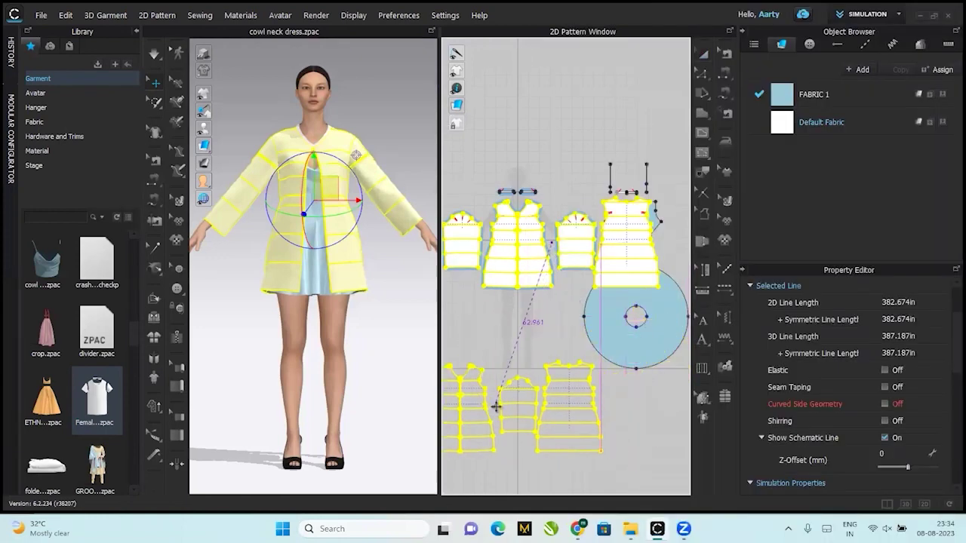
pyautogui.click(526, 415)
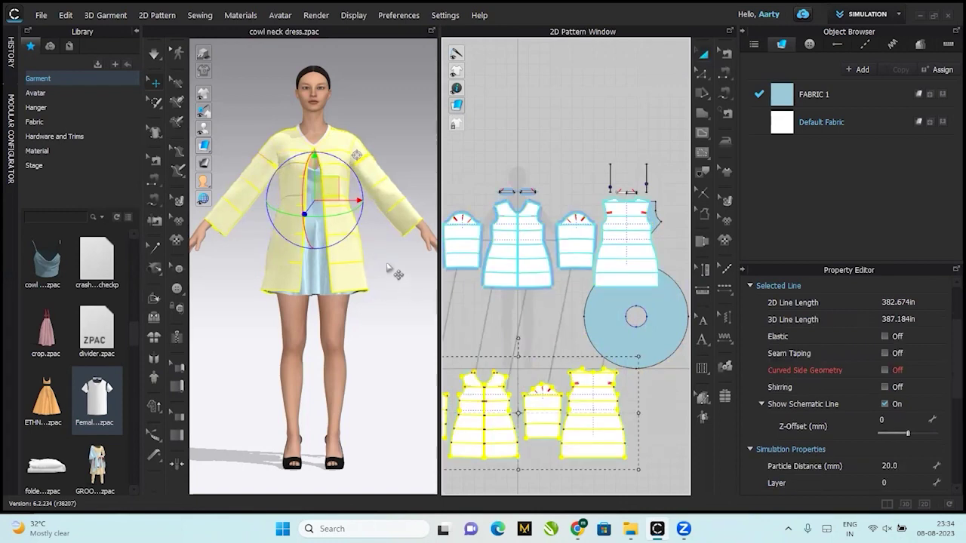
pyautogui.click(389, 266)
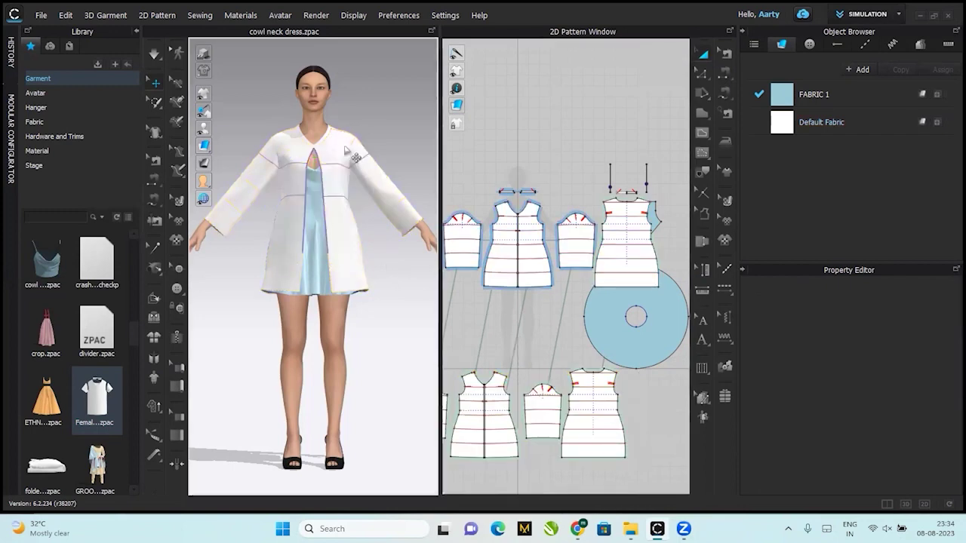
# Simulate the garment with its cloned layer while viewing it from the side, and return to the front view.
pyautogui.moveTo(349, 153); pyautogui.dragTo(252, 163, button='right')
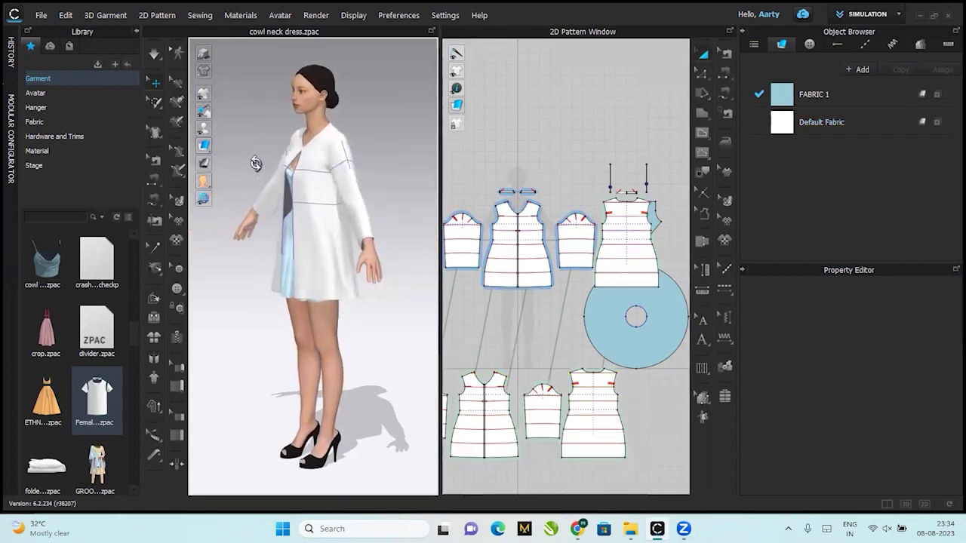
pyautogui.click(287, 281)
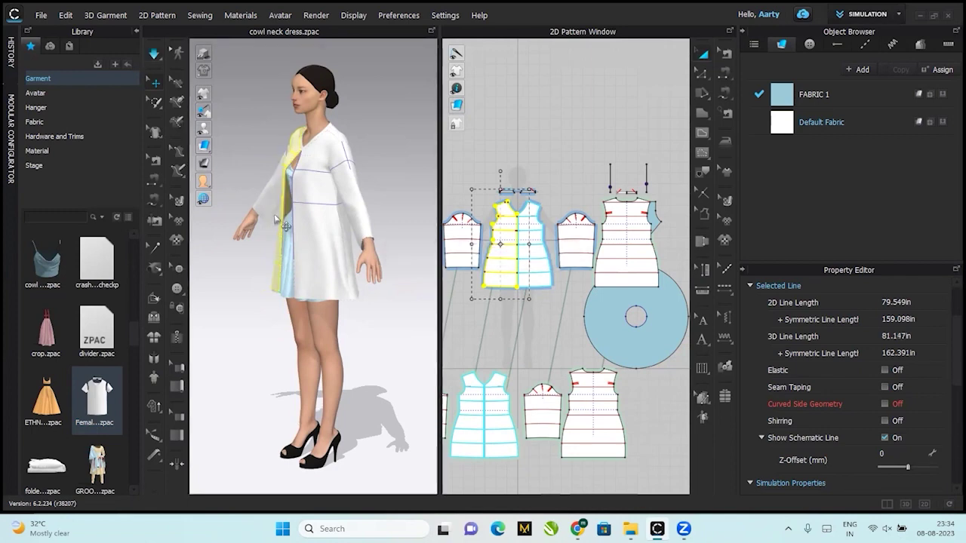
pyautogui.press('space')
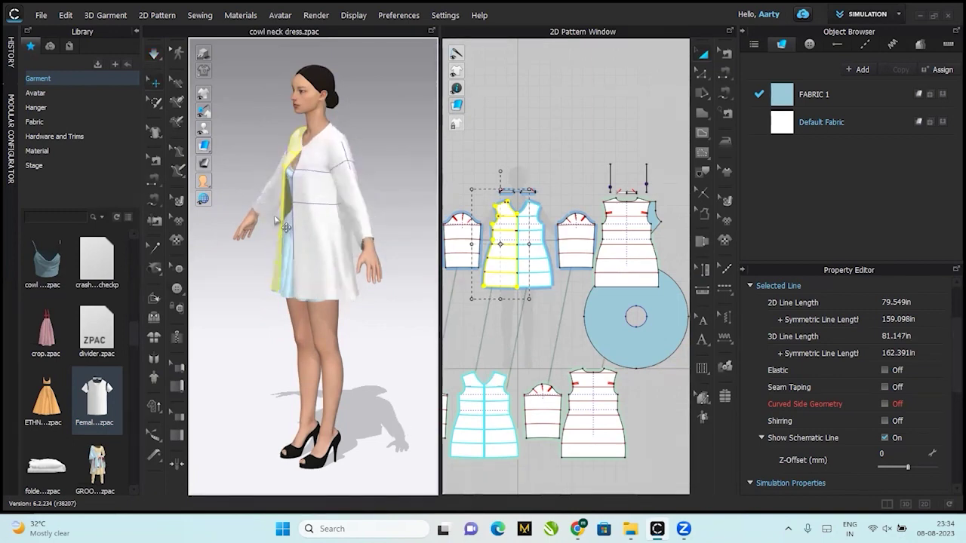
pyautogui.press('2')
pyautogui.click(582, 118)
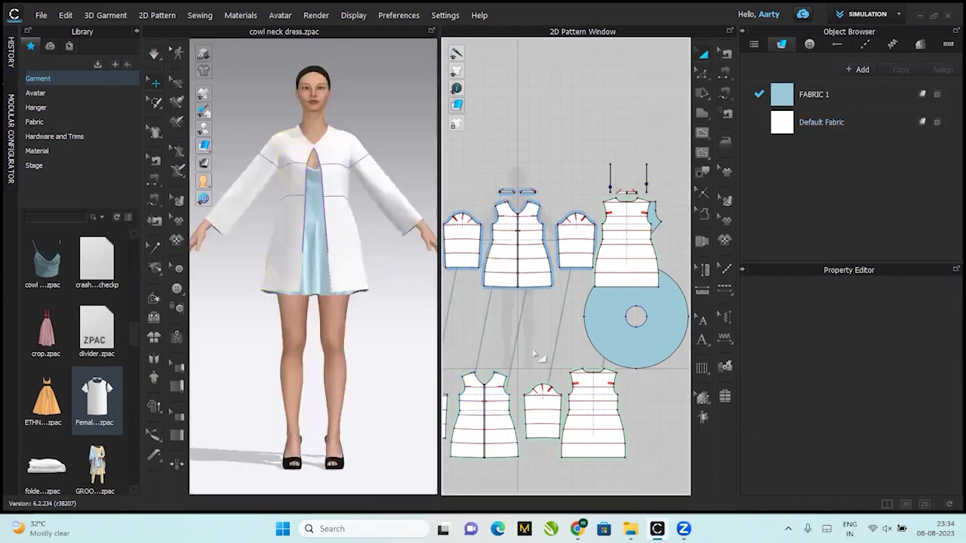
pyautogui.click(359, 281)
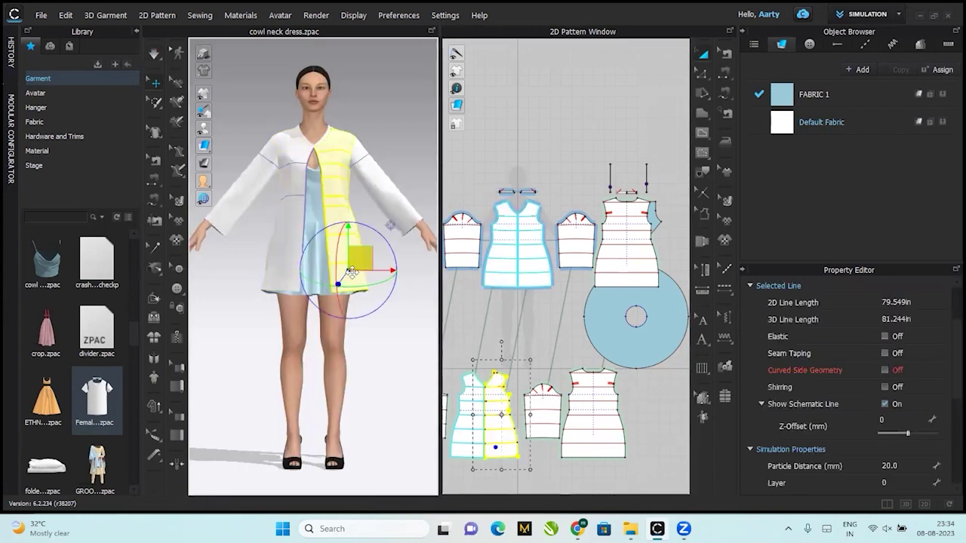
pyautogui.click(288, 229)
pyautogui.rightClick(278, 272)
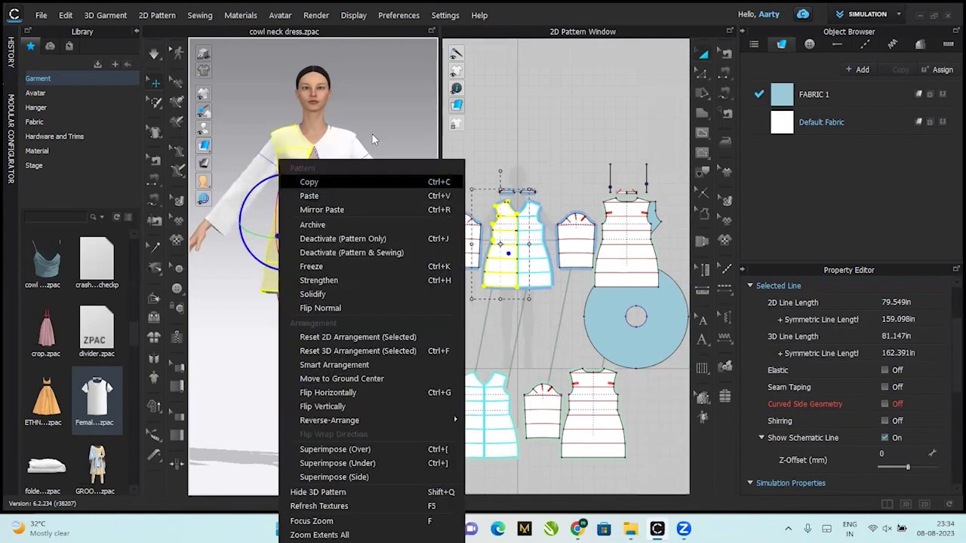
pyautogui.click(375, 116)
pyautogui.click(383, 185)
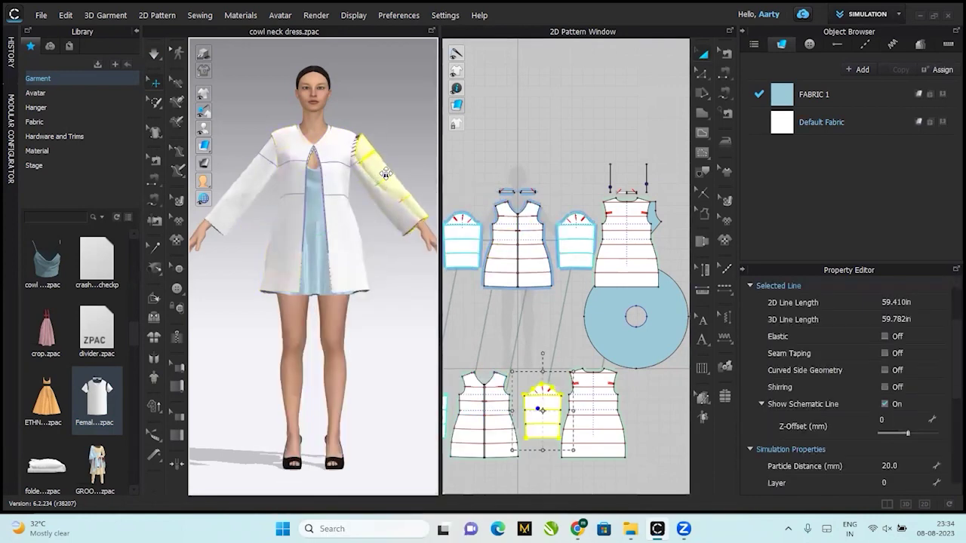
pyautogui.rightClick(385, 181)
pyautogui.click(236, 200)
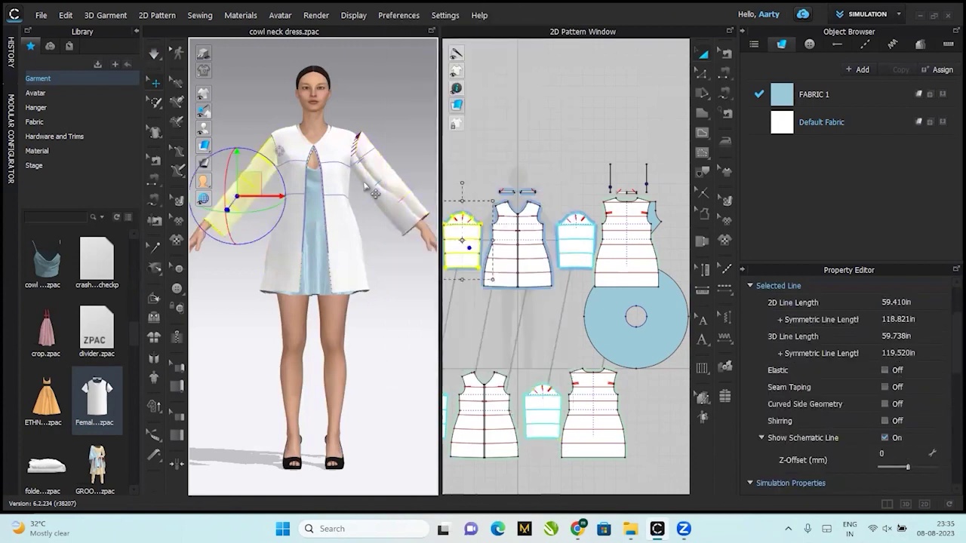
pyautogui.rightClick(240, 189)
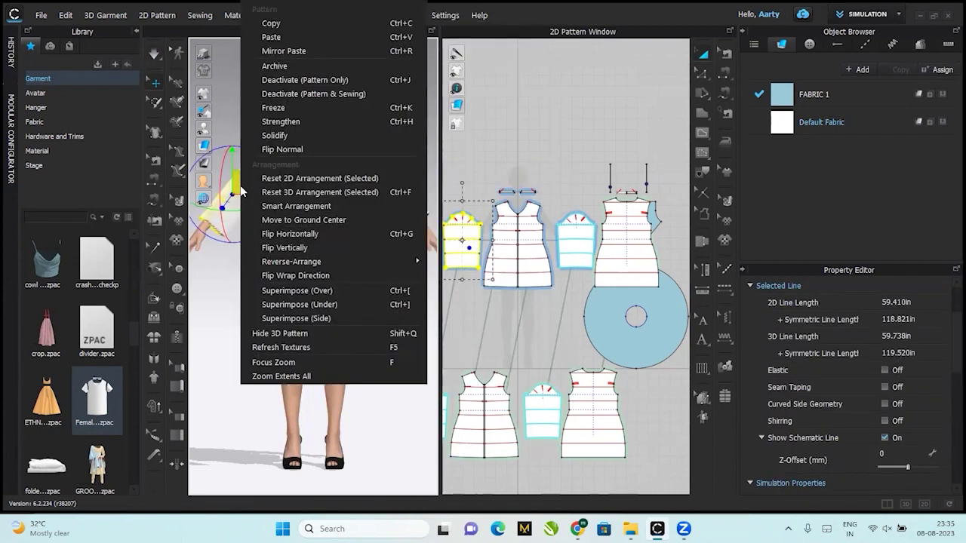
pyautogui.click(228, 107)
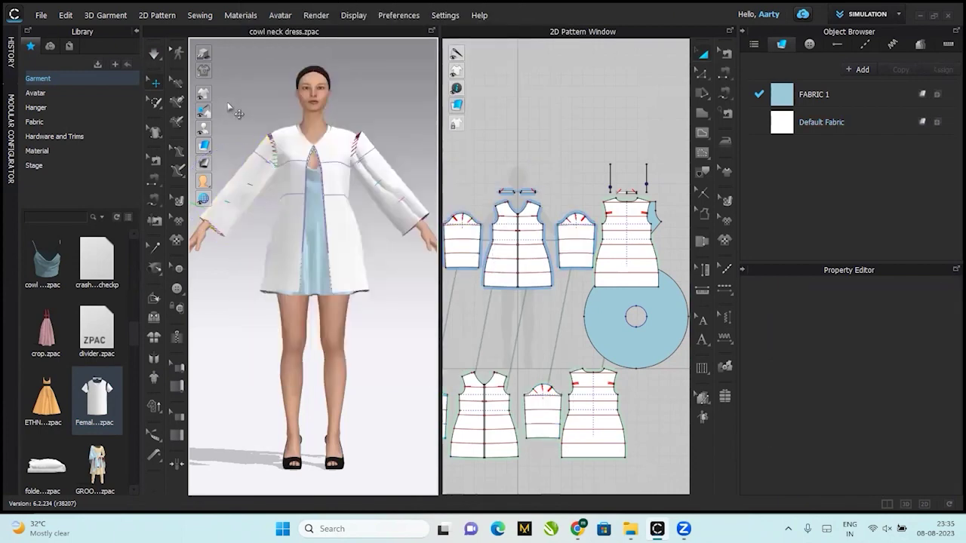
# Undo the recent edits back past the layer clone, and redo the cloned front, back and sleeve patterns.
pyautogui.hotkey('ctrl', 'z')
pyautogui.hotkey('ctrl', 'z')
pyautogui.hotkey('ctrl', 'z')
pyautogui.hotkey('ctrl', 'z')
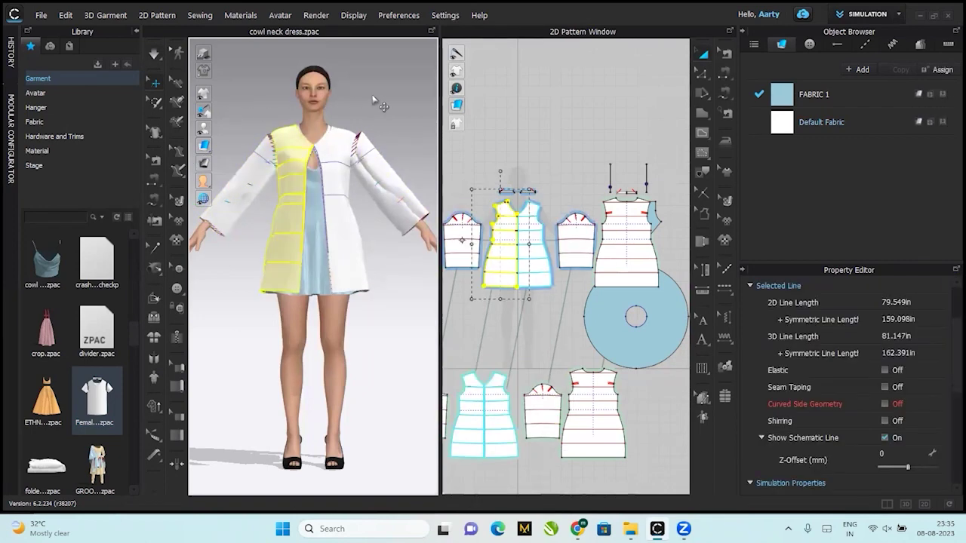
pyautogui.click(376, 102)
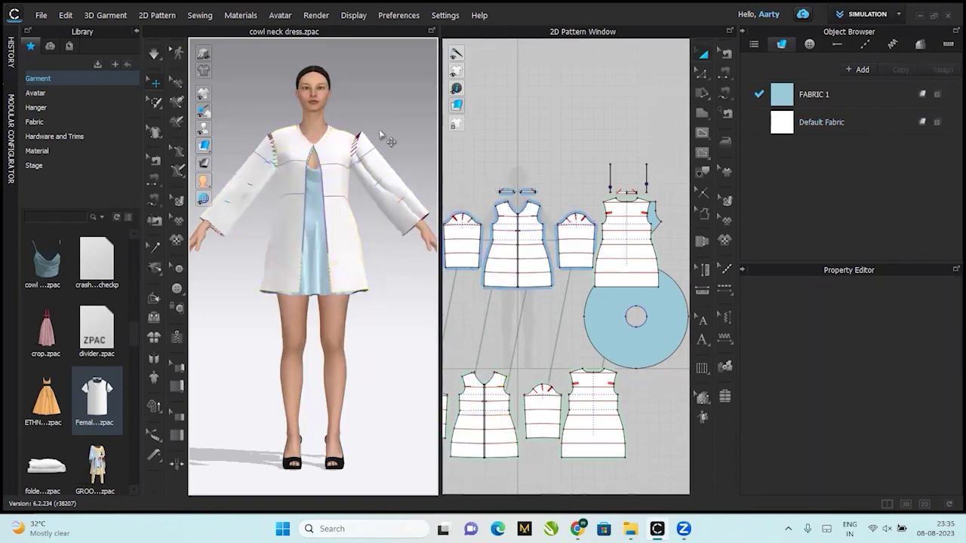
pyautogui.hotkey('ctrl', 'a')
pyautogui.hotkey('ctrl', 'z')
pyautogui.hotkey('ctrl', 'z')
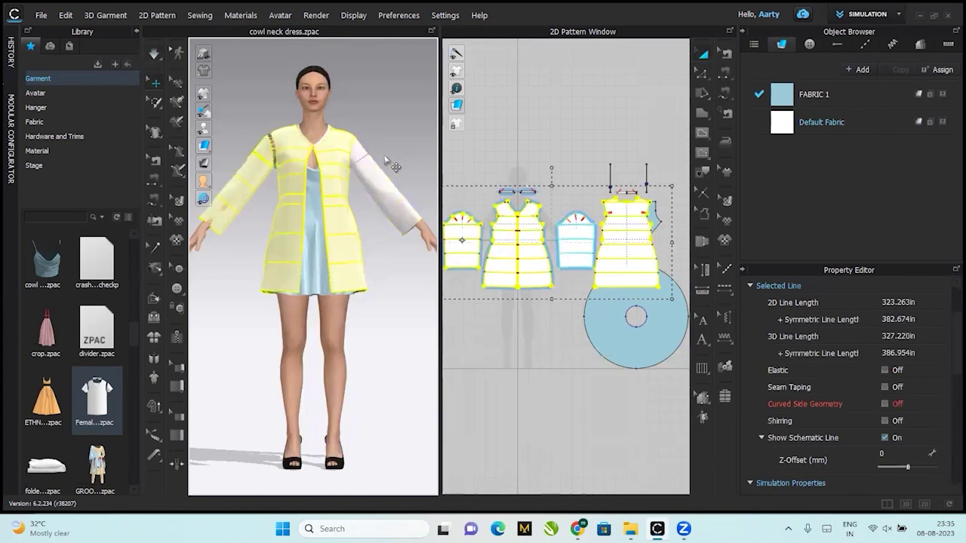
pyautogui.hotkey('ctrl', 'z')
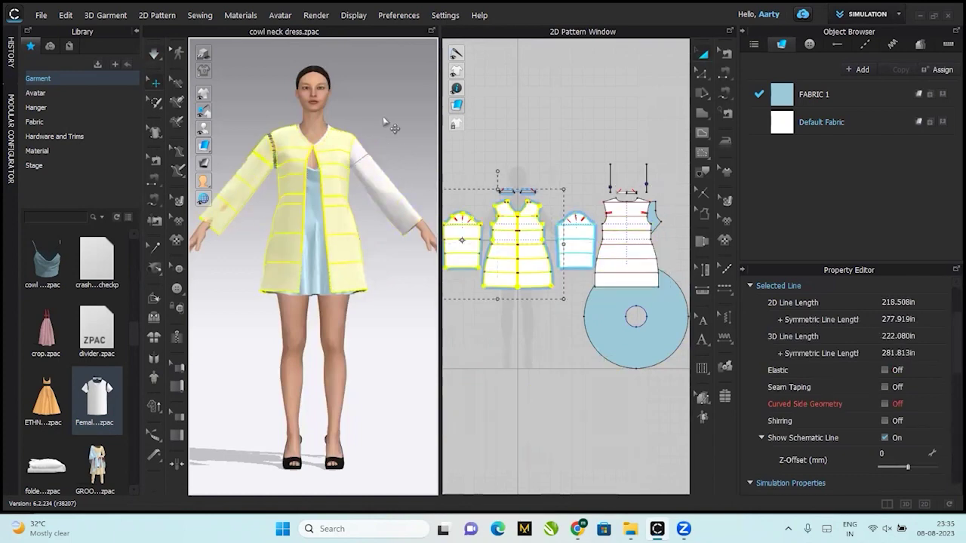
pyautogui.hotkey('ctrl', 'a')
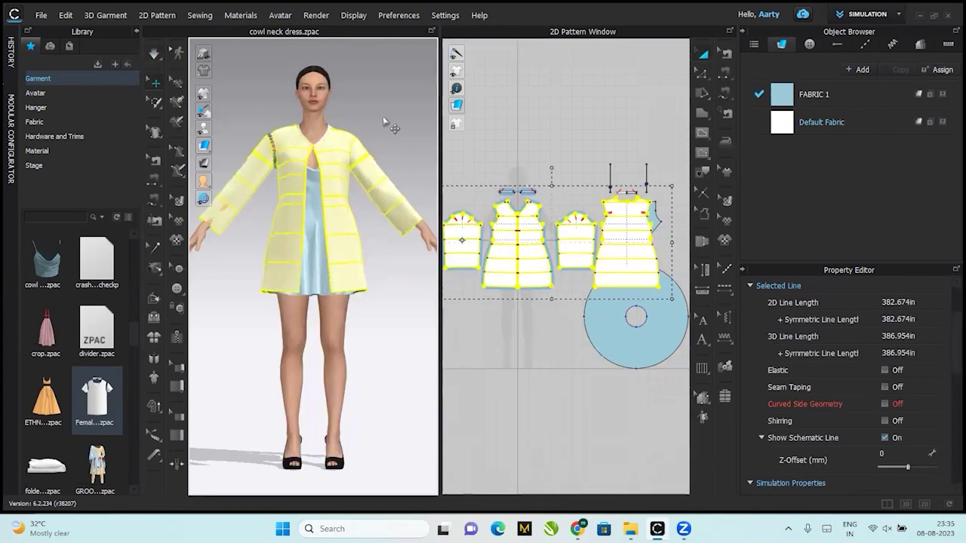
pyautogui.hotkey('ctrl', 'y')
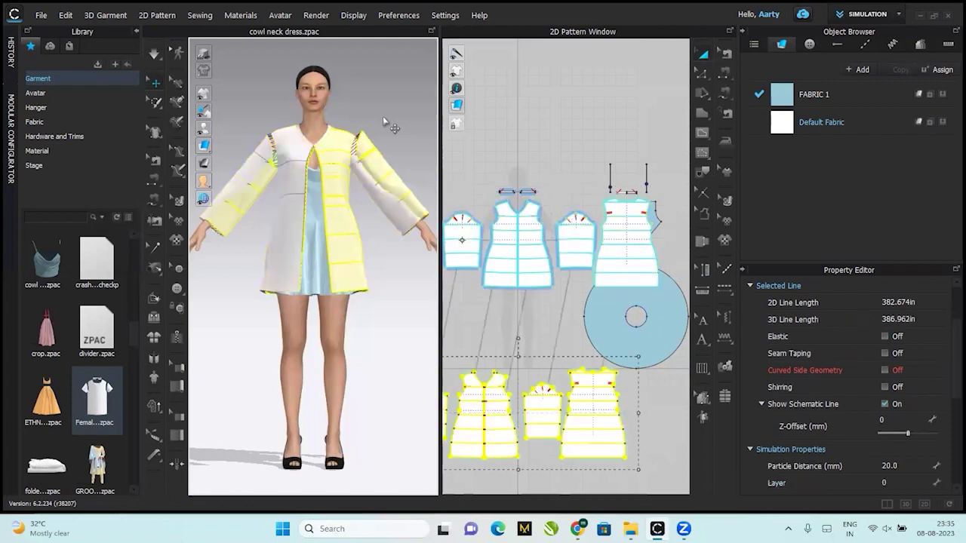
pyautogui.click(383, 116)
pyautogui.click(387, 184)
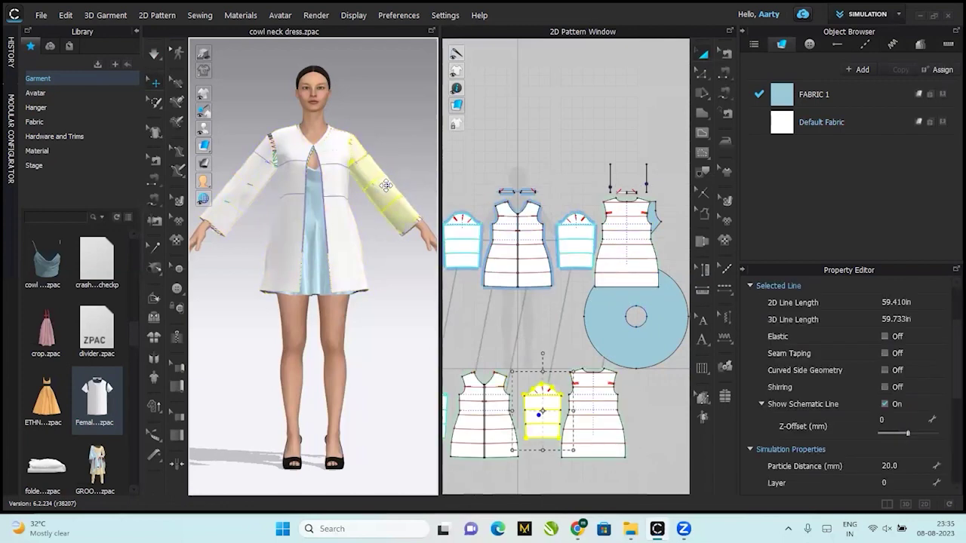
pyautogui.click(261, 167)
pyautogui.rightClick(261, 166)
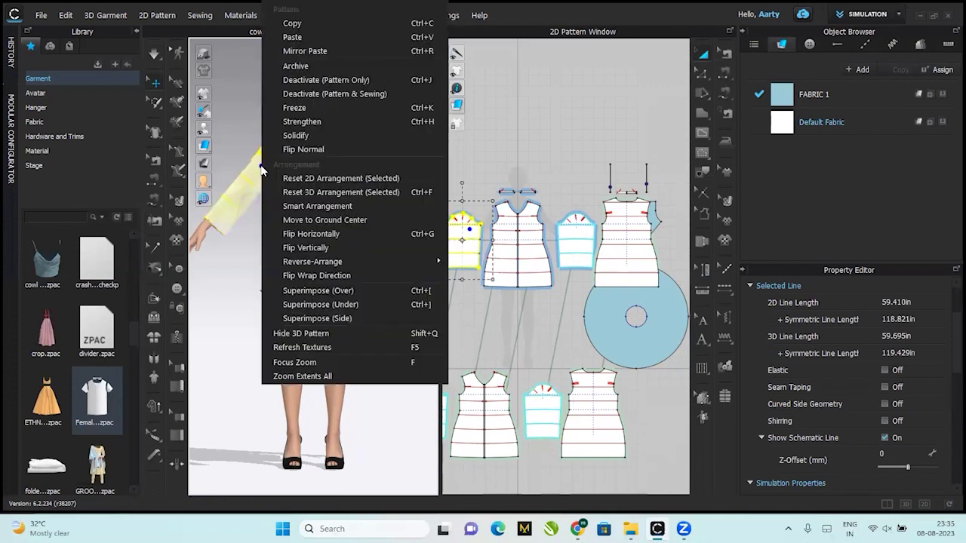
pyautogui.click(217, 323)
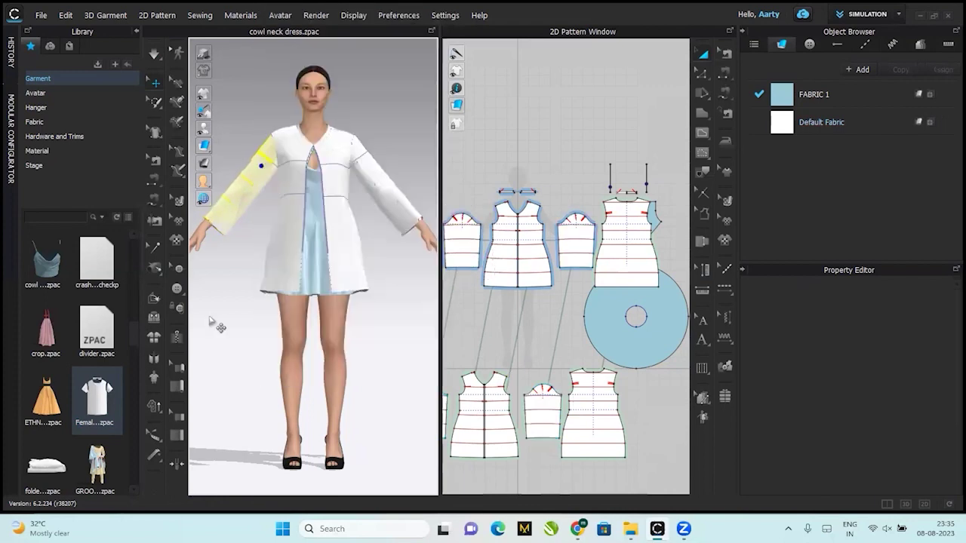
# Set the pressure of the original front, back and both sleeve patterns to -30.
pyautogui.click(530, 284)
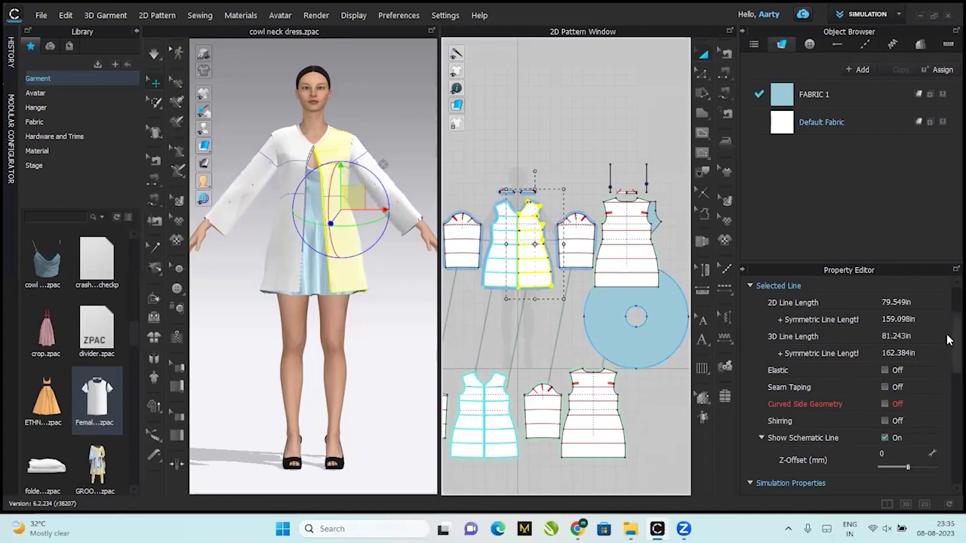
pyautogui.scroll(-5, 949, 340)
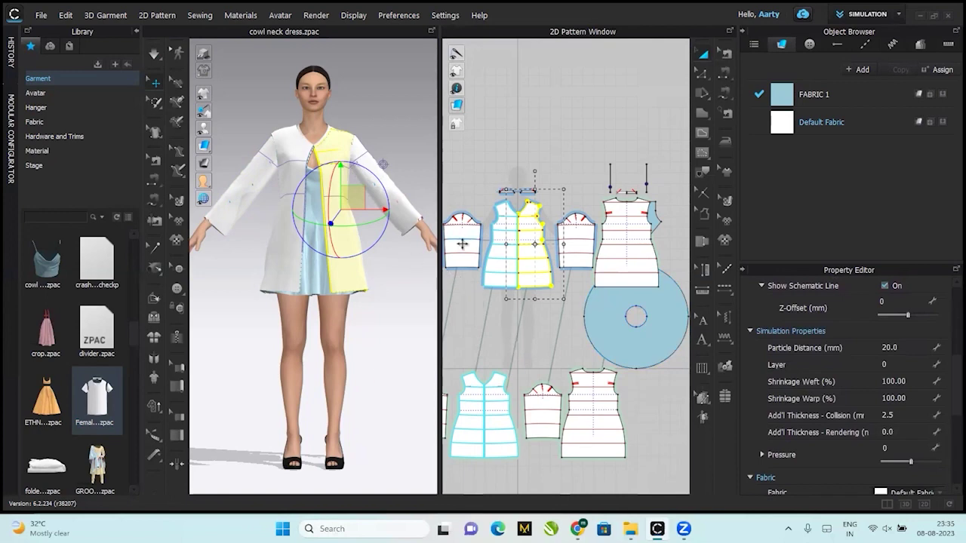
pyautogui.click(469, 249)
pyautogui.keyDown('shift'); pyautogui.click(497, 263); pyautogui.keyUp('shift')
pyautogui.keyDown('shift'); pyautogui.click(542, 270); pyautogui.keyUp('shift')
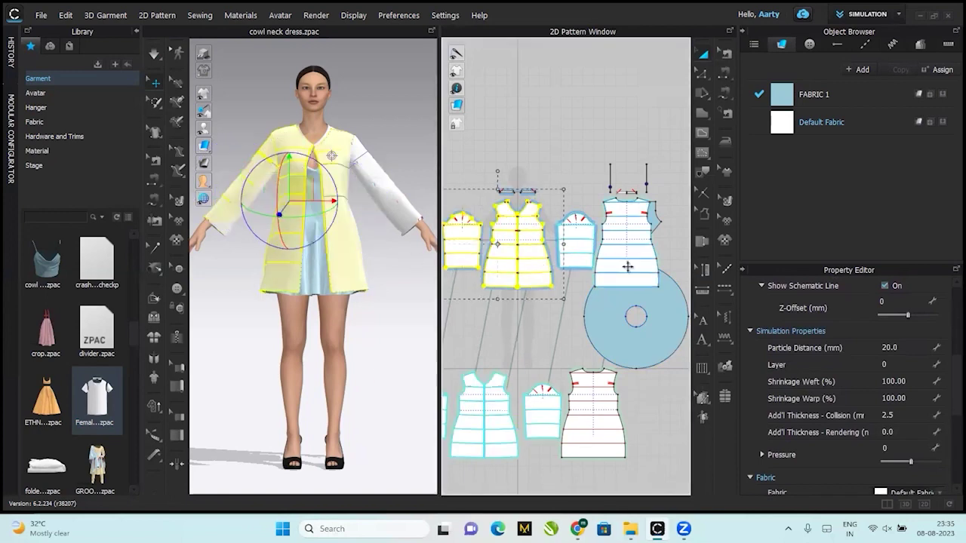
pyautogui.keyDown('shift'); pyautogui.click(627, 267); pyautogui.keyUp('shift')
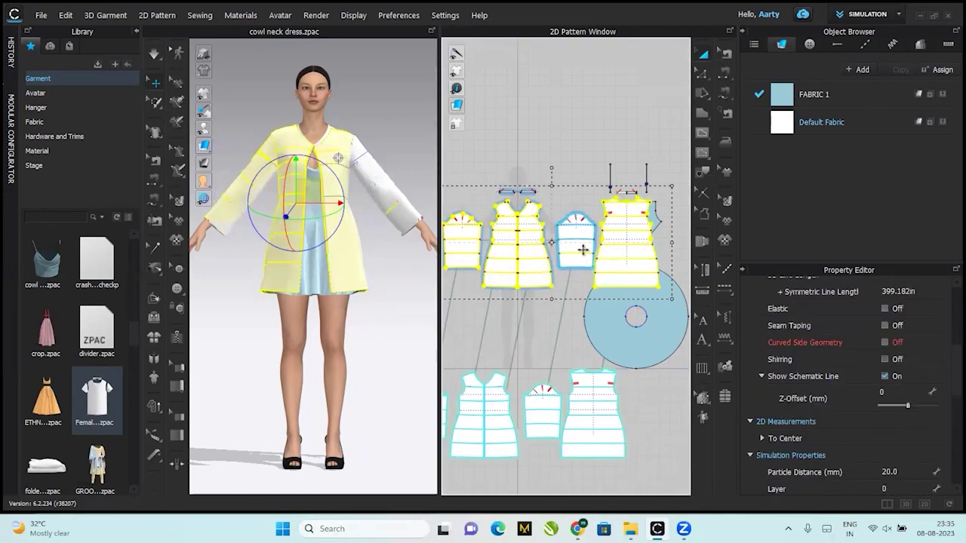
pyautogui.keyDown('shift'); pyautogui.click(582, 250); pyautogui.keyUp('shift')
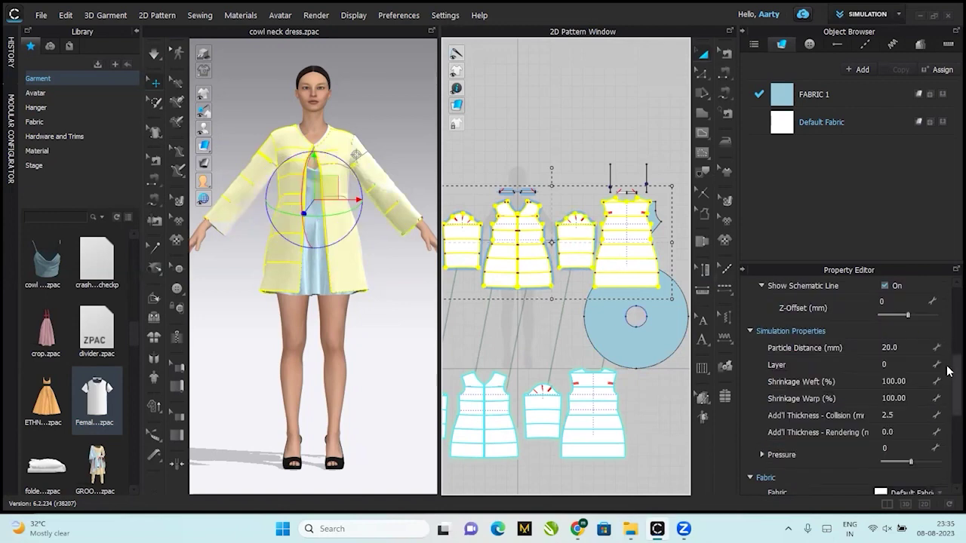
pyautogui.scroll(-1, 942, 391)
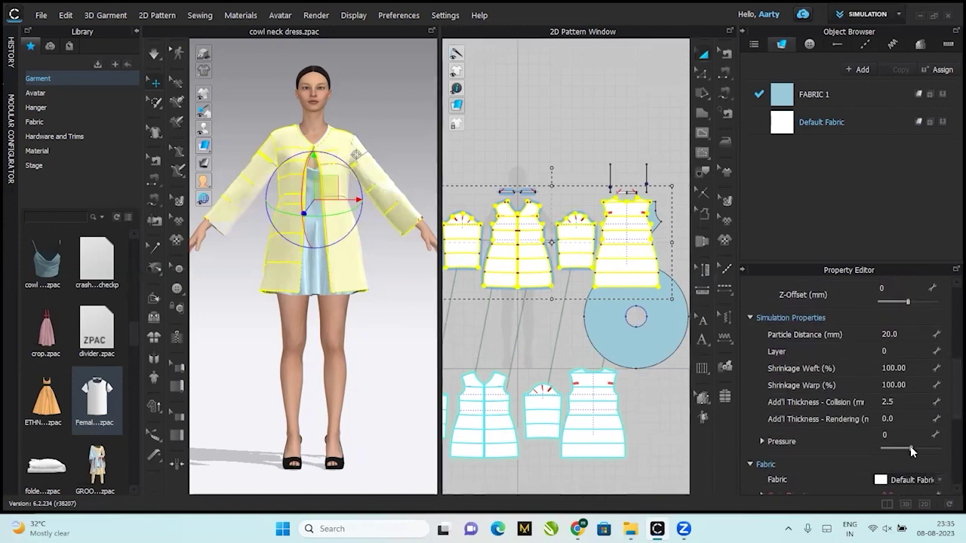
pyautogui.moveTo(910, 450); pyautogui.dragTo(899, 451)
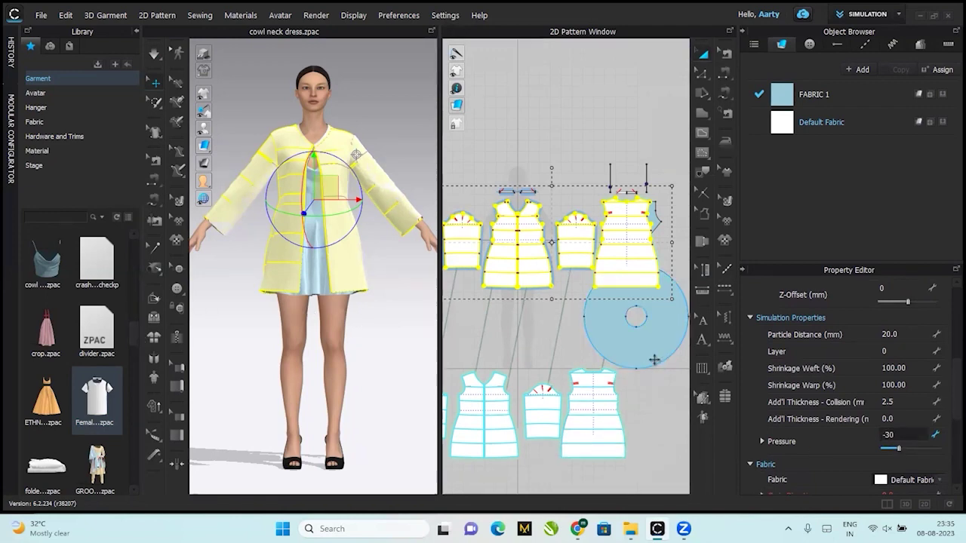
# Set the pressure of all the cloned front, back and sleeve patterns below the originals to 30.
pyautogui.moveTo(643, 469); pyautogui.dragTo(487, 478)
pyautogui.moveTo(360, 453); pyautogui.dragTo(339, 350)
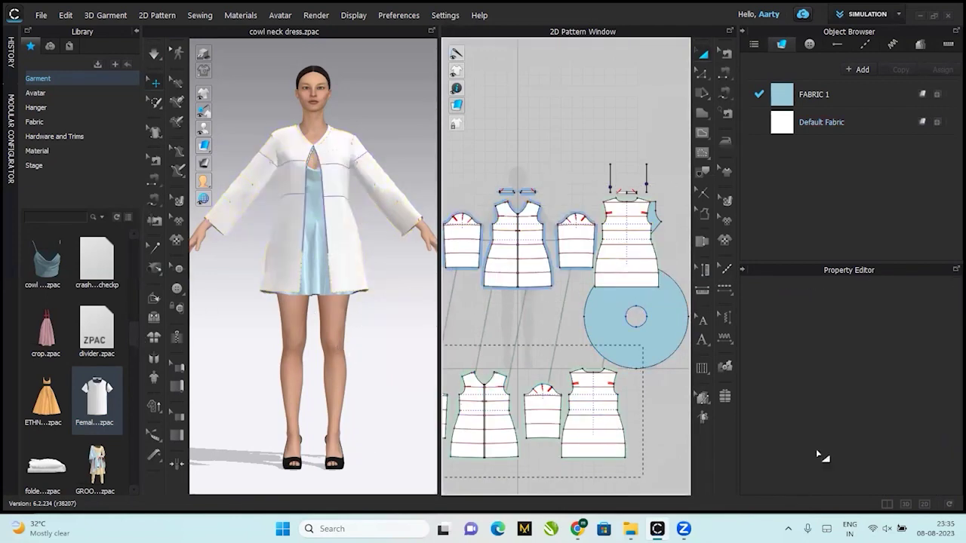
pyautogui.moveTo(821, 455); pyautogui.dragTo(823, 456)
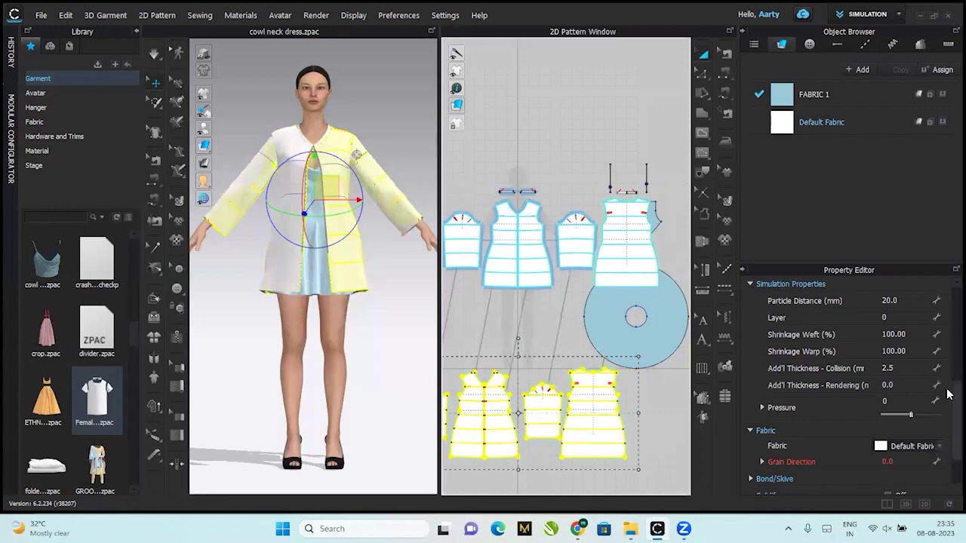
pyautogui.scroll(-3, 949, 398)
pyautogui.scroll(8, 949, 402)
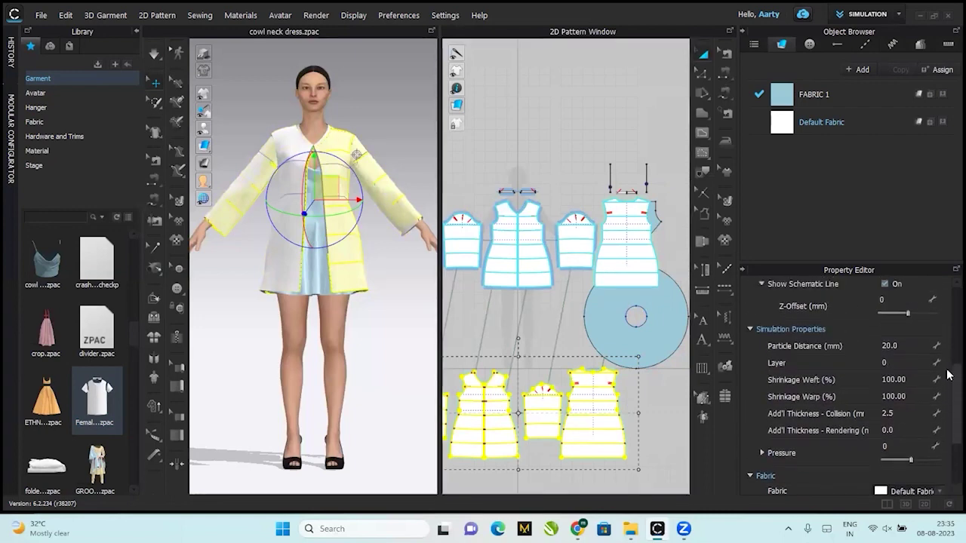
pyautogui.scroll(-6, 949, 402)
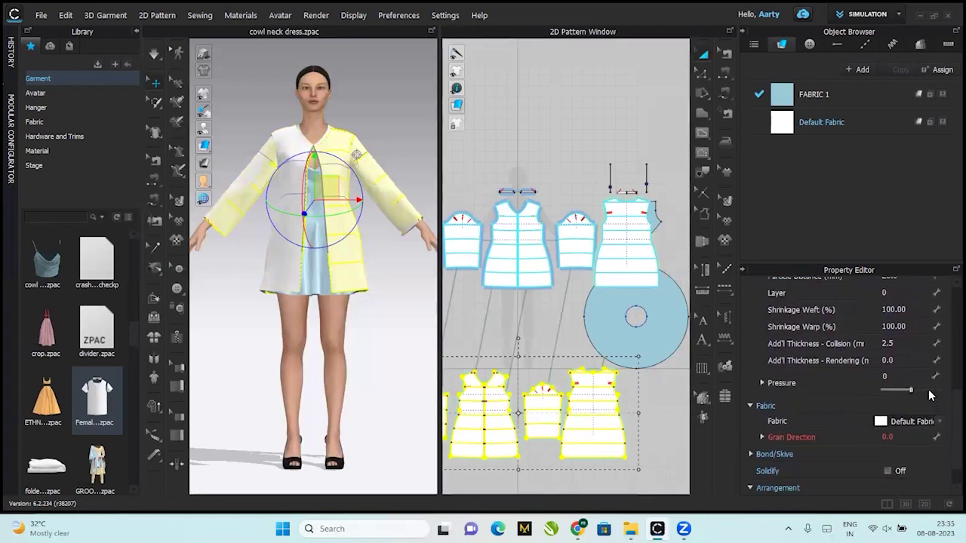
pyautogui.moveTo(912, 390); pyautogui.dragTo(917, 389)
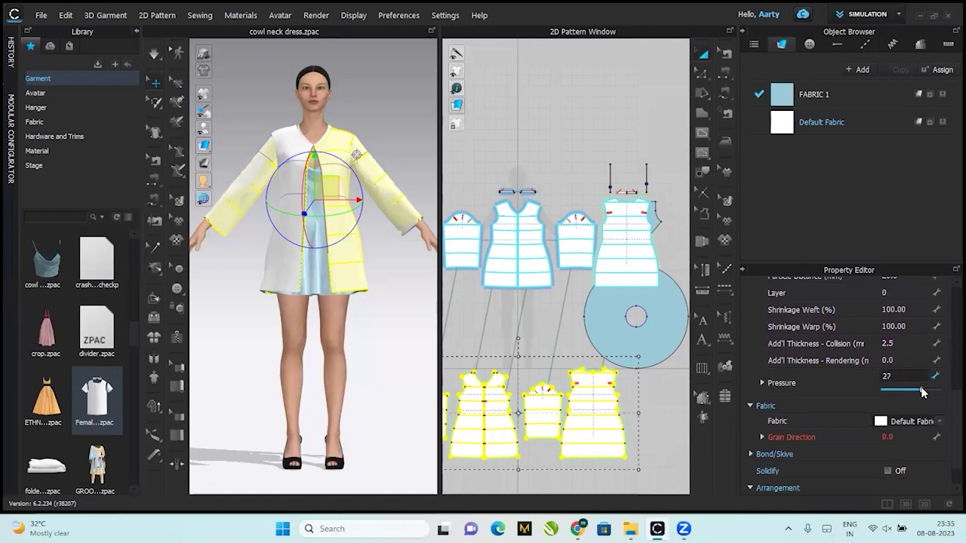
pyautogui.moveTo(922, 392); pyautogui.dragTo(923, 392)
# Simulate the two-layer garment with the applied pressures and pull the avatar's right front panel outward near the hem.
pyautogui.click(408, 137)
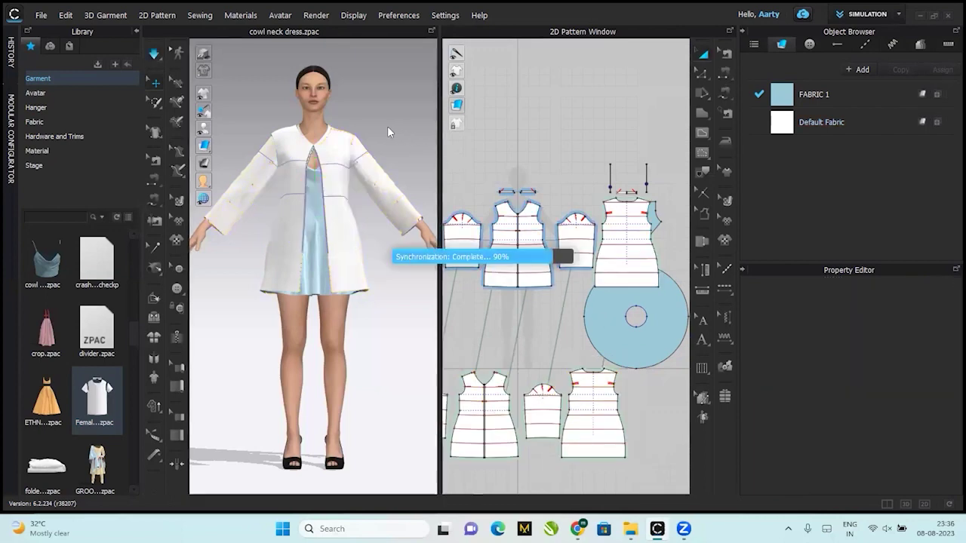
pyautogui.press('space')
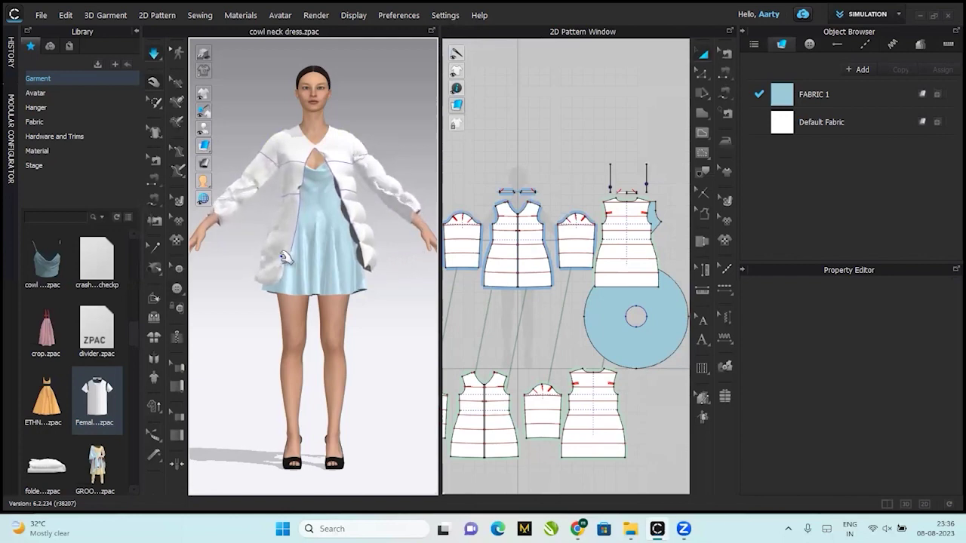
pyautogui.click(252, 257)
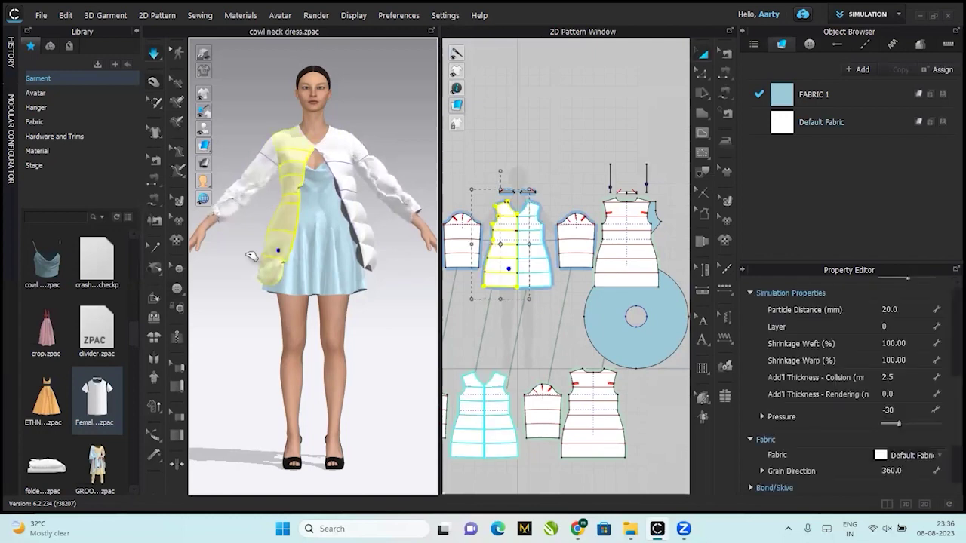
pyautogui.click(353, 326)
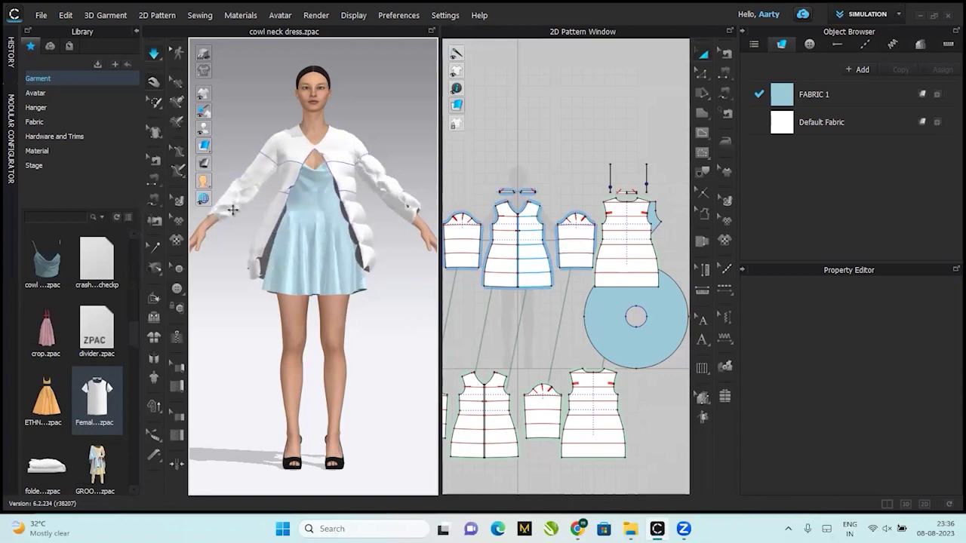
# Check the pressure of the original and cloned front panels, and pull the avatar's right front panel outward again during the simulation.
pyautogui.click(278, 230)
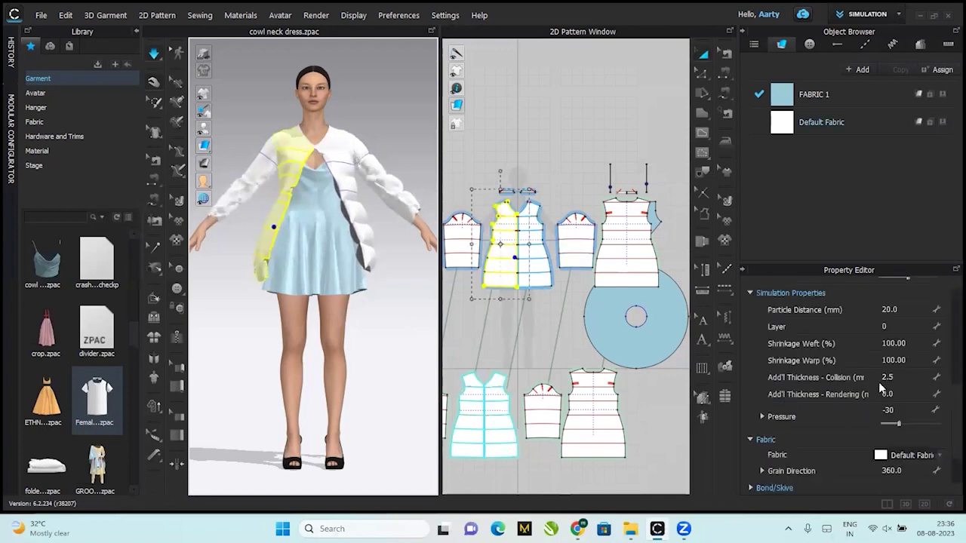
pyautogui.click(535, 282)
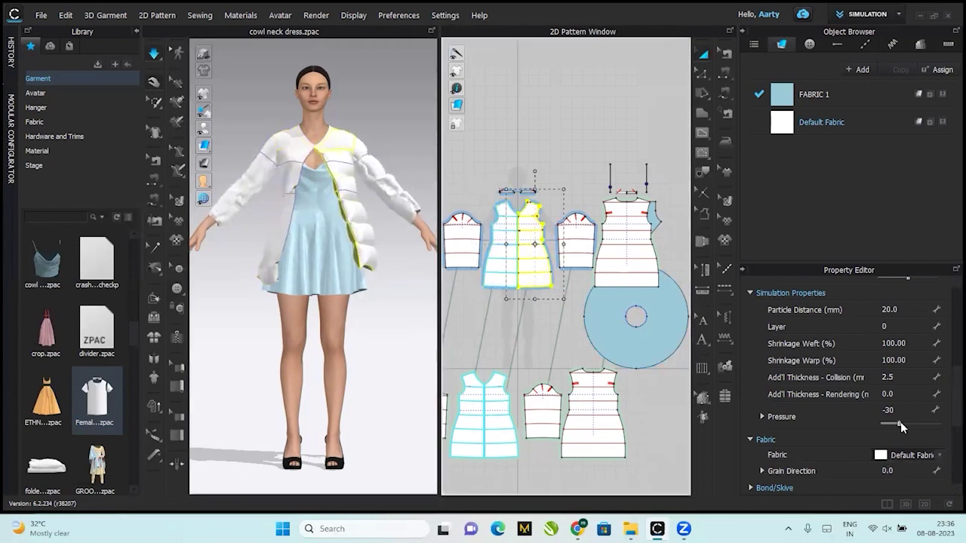
pyautogui.click(471, 447)
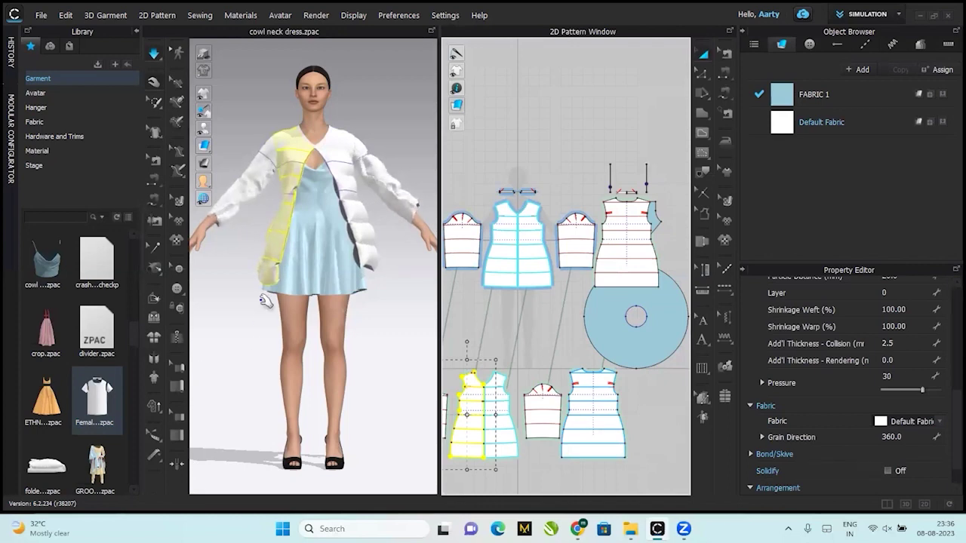
pyautogui.click(267, 302)
pyautogui.click(253, 284)
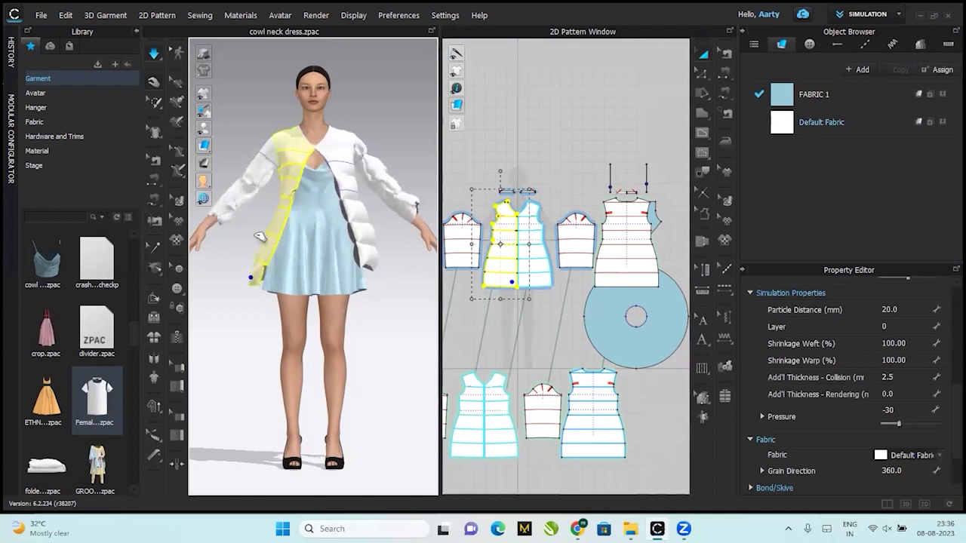
# Pull the avatar's right front panel upward and inward during the simulation, and clear the selection.
pyautogui.moveTo(260, 236); pyautogui.dragTo(283, 200)
pyautogui.rightClick(279, 198)
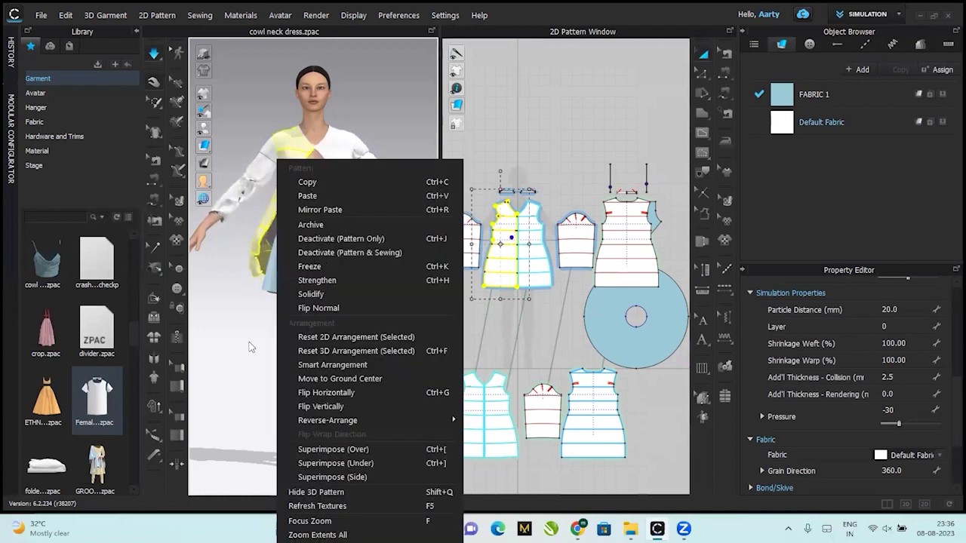
pyautogui.click(249, 342)
pyautogui.click(392, 259)
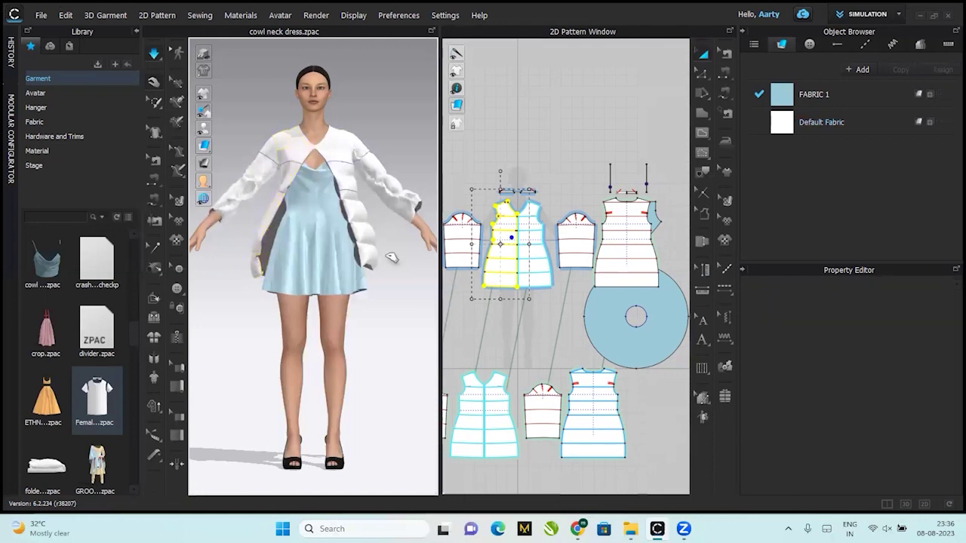
# Set the pressure of the original front panel on the avatar's right to 28 and of its clone to -32.
pyautogui.click(492, 280)
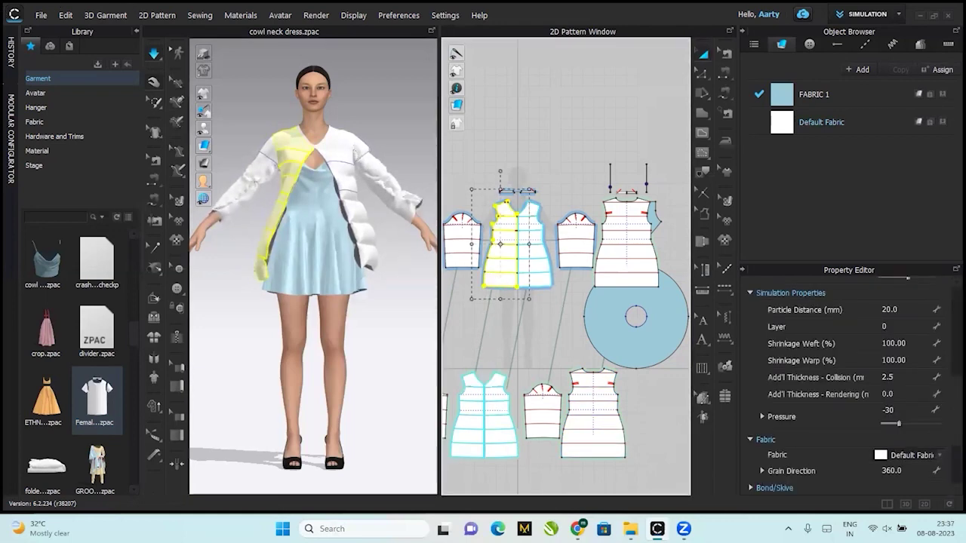
pyautogui.moveTo(898, 420); pyautogui.dragTo(908, 425)
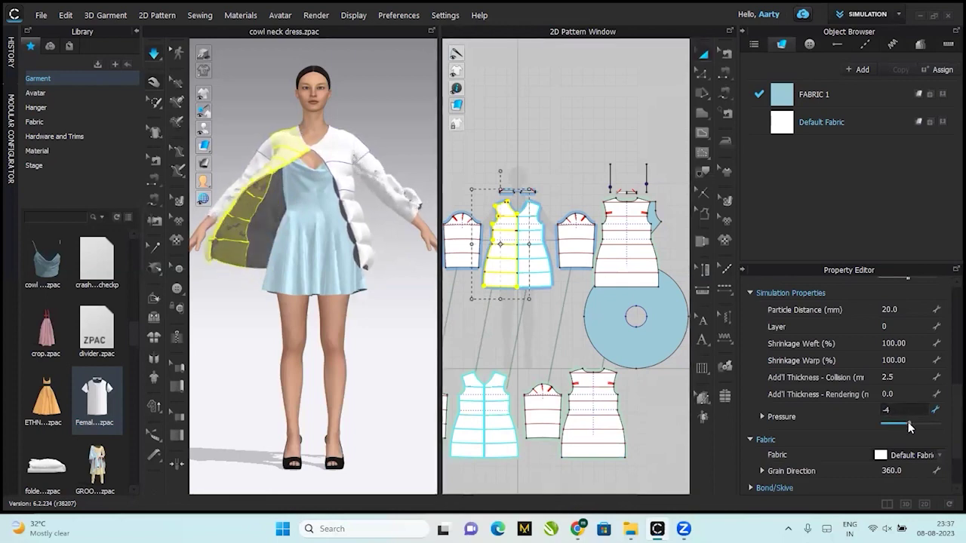
pyautogui.moveTo(914, 422); pyautogui.dragTo(916, 422)
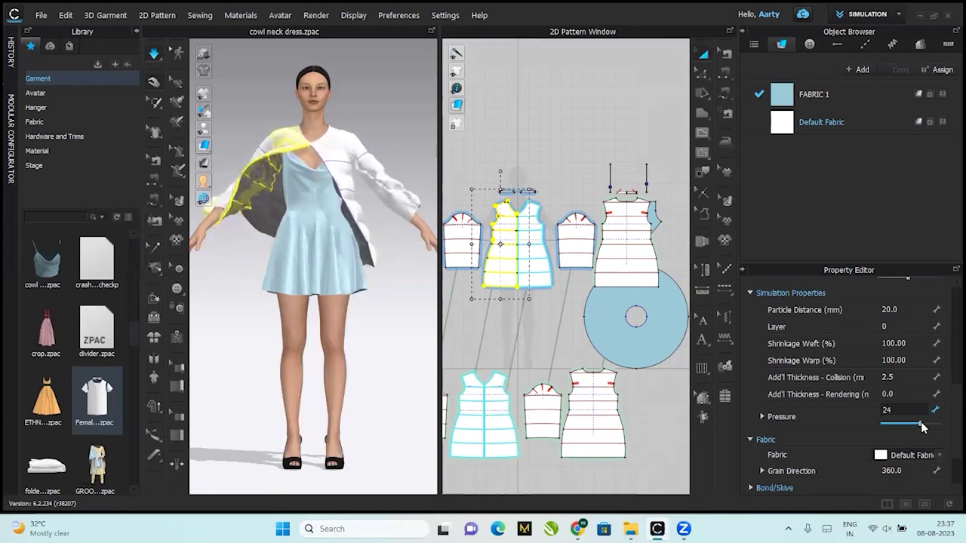
pyautogui.click(462, 450)
pyautogui.scroll(-1, 845, 404)
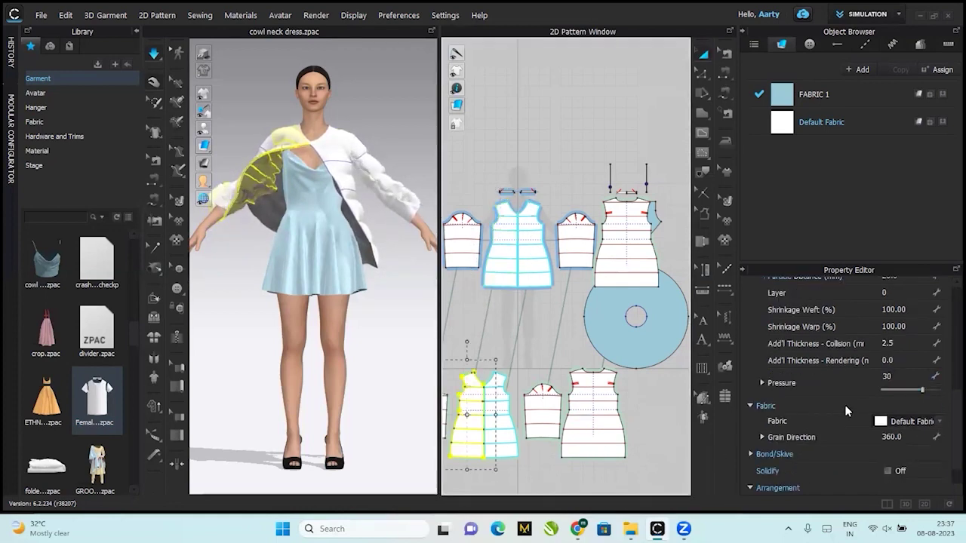
pyautogui.moveTo(925, 393); pyautogui.dragTo(909, 395)
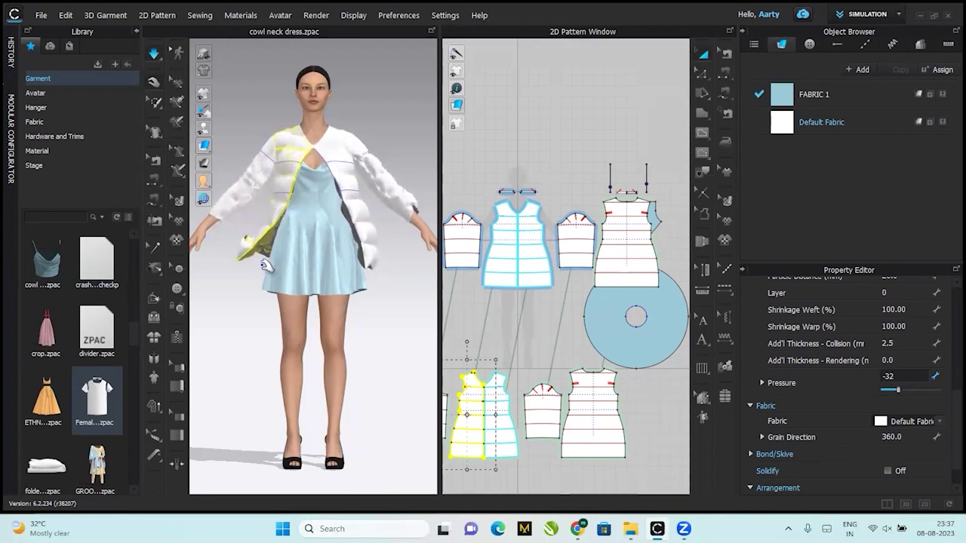
# Pull the avatar's right front panel into place beside the dress during the simulation and clear the selection.
pyautogui.moveTo(277, 236); pyautogui.dragTo(283, 212)
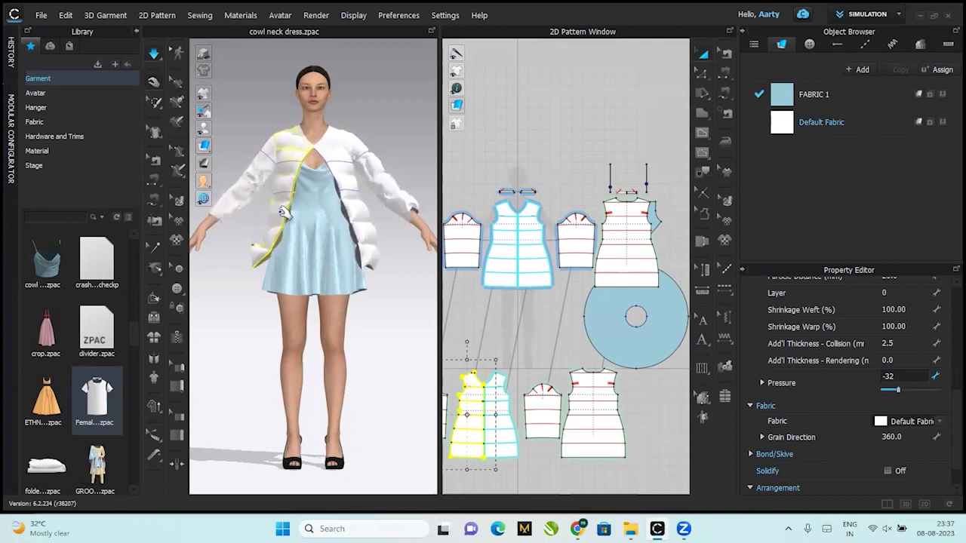
pyautogui.click(394, 333)
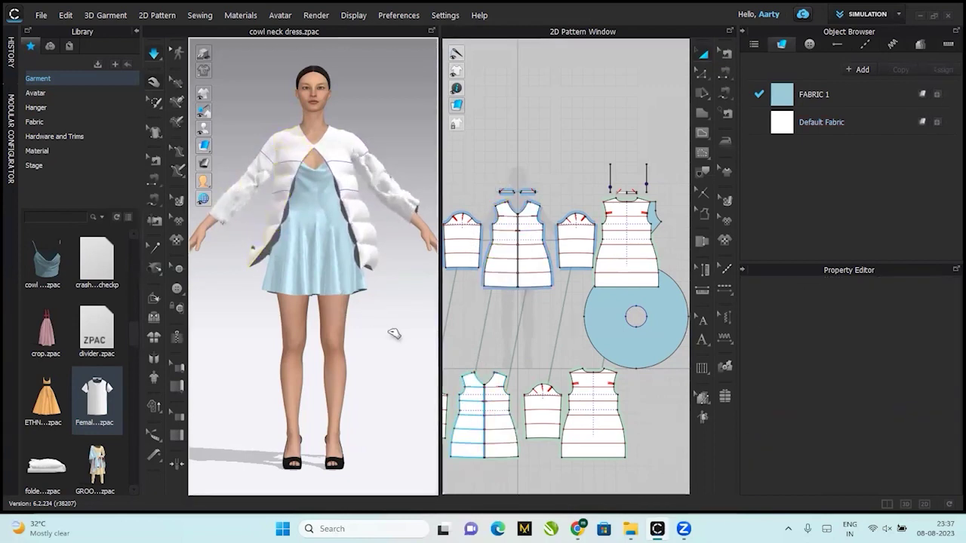
pyautogui.click(268, 265)
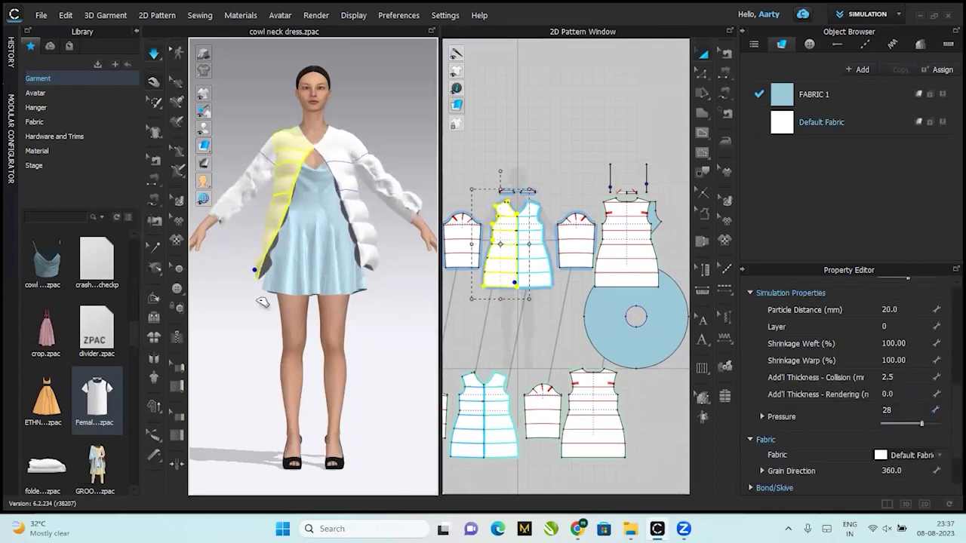
pyautogui.rightClick(256, 297)
pyautogui.click(215, 343)
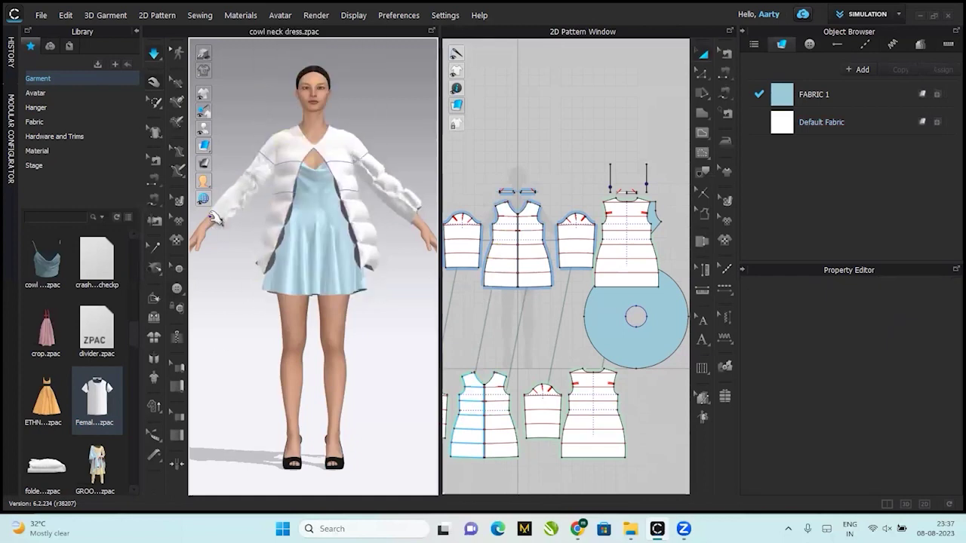
# Set the layer of the cloned sleeve on the avatar's left arm to 1.
pyautogui.moveTo(394, 196)
pyautogui.mouseDown()
pyautogui.moveTo(411, 218)
pyautogui.moveTo(401, 185)
pyautogui.mouseUp()
pyautogui.click(399, 187)
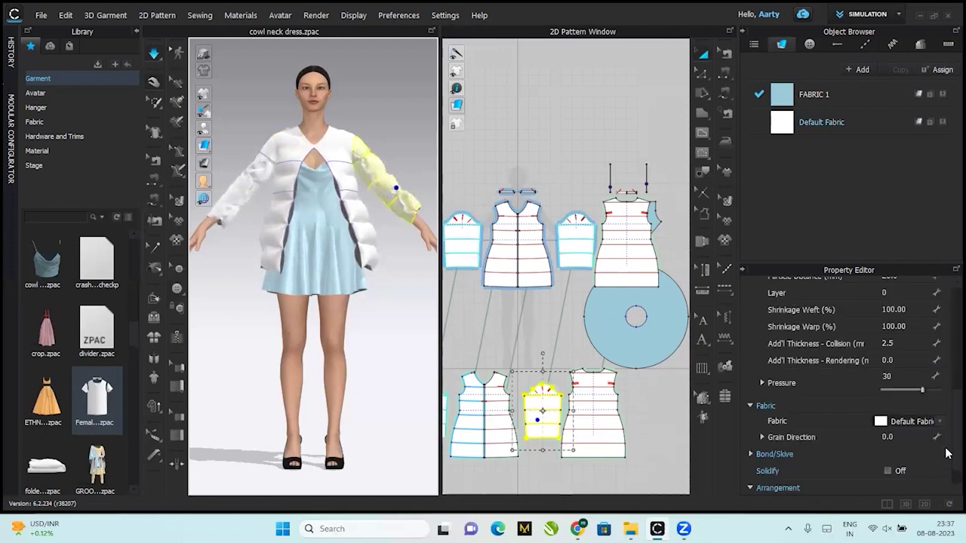
pyautogui.scroll(-1, 949, 407)
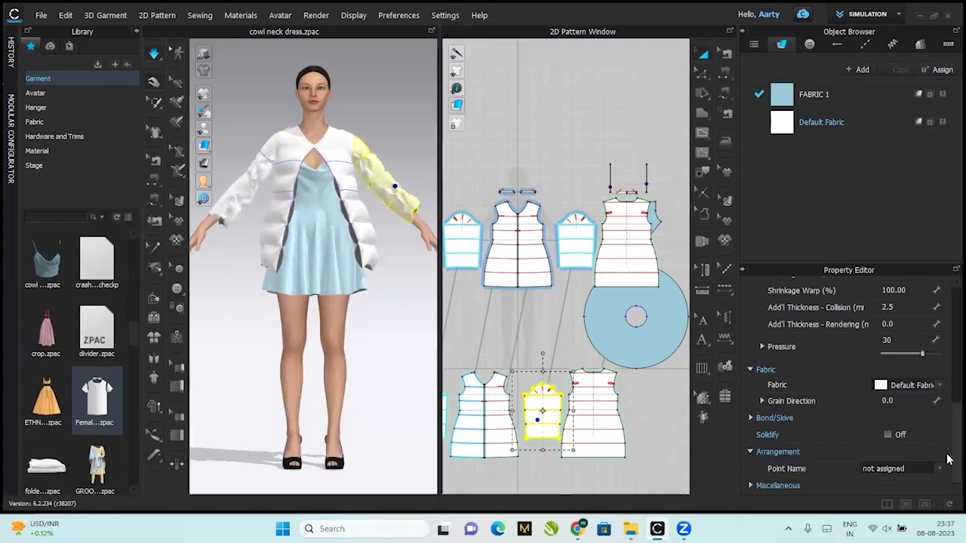
pyautogui.scroll(4, 949, 414)
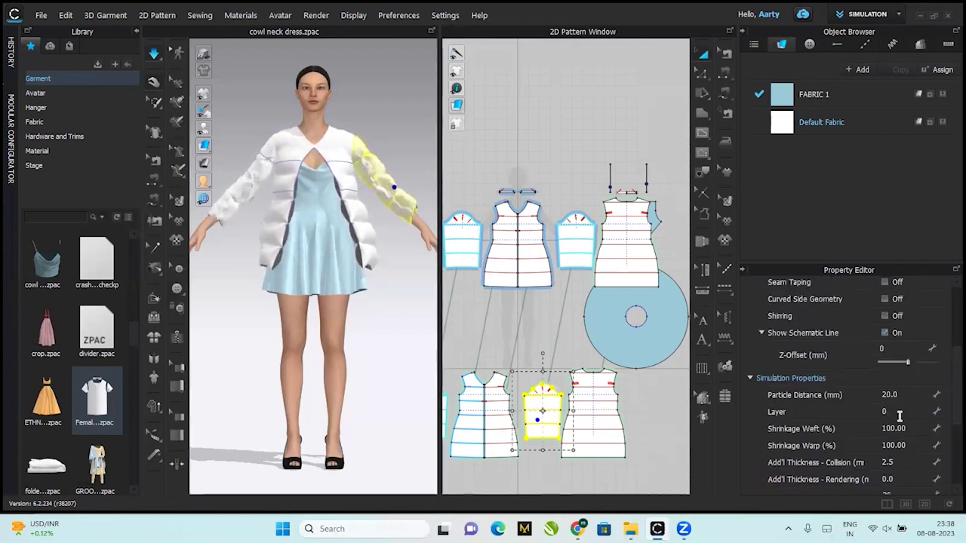
pyautogui.click(896, 410)
pyautogui.write('1')
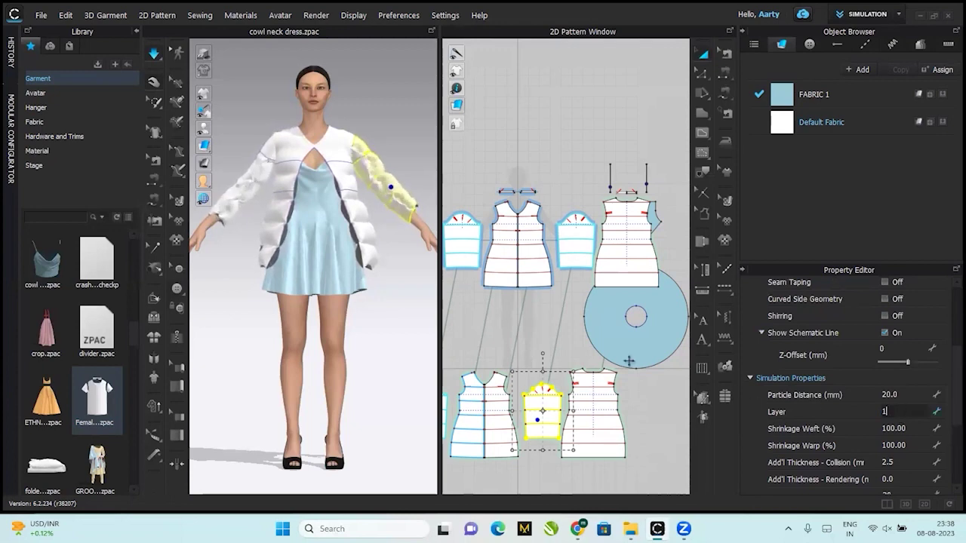
pyautogui.rightClick(395, 131)
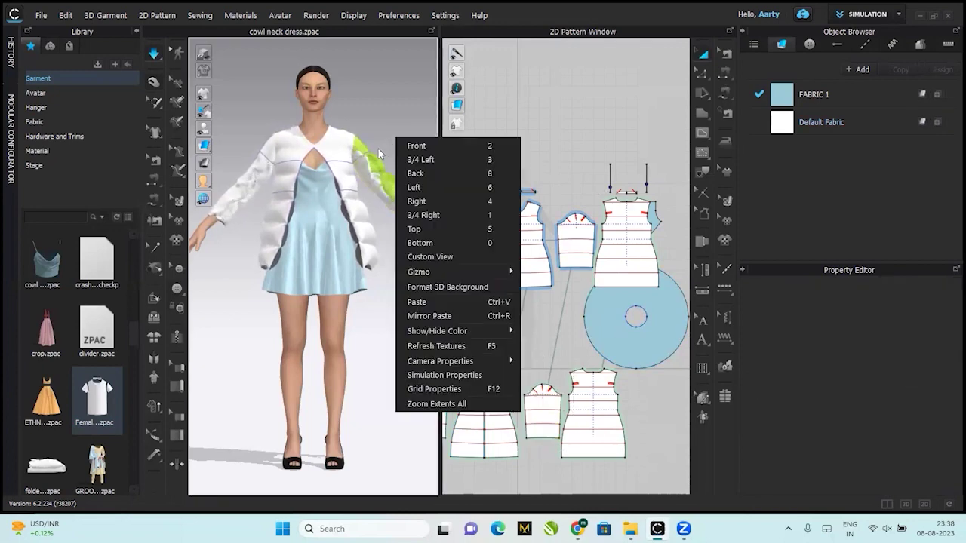
pyautogui.click(377, 127)
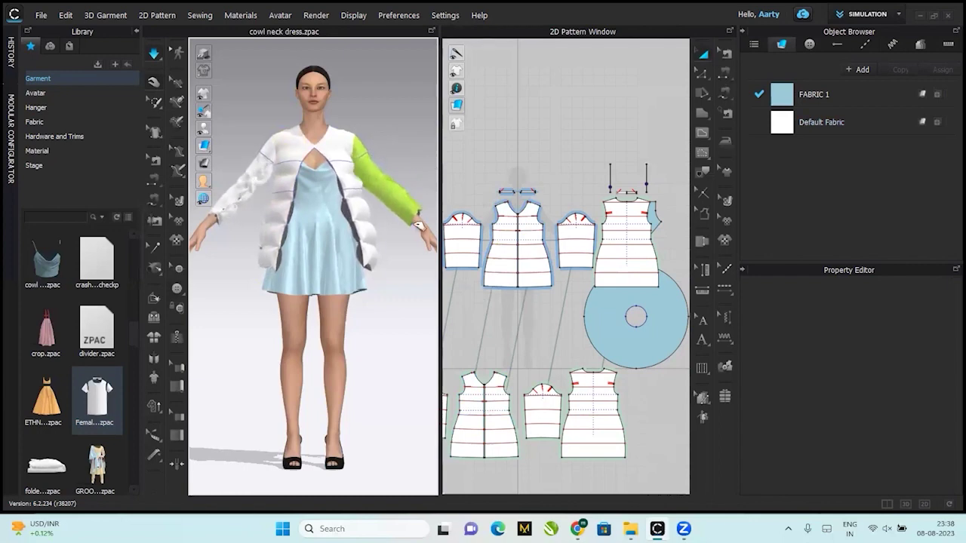
# Set the layer of the original sleeve on the avatar's right arm to 1.
pyautogui.click(263, 171)
pyautogui.click(906, 446)
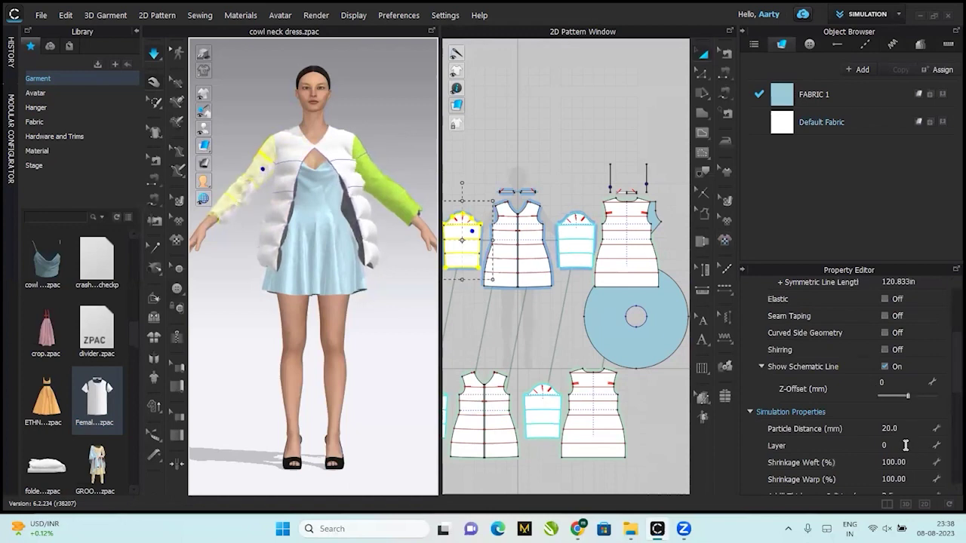
pyautogui.write('1')
pyautogui.press('Return')
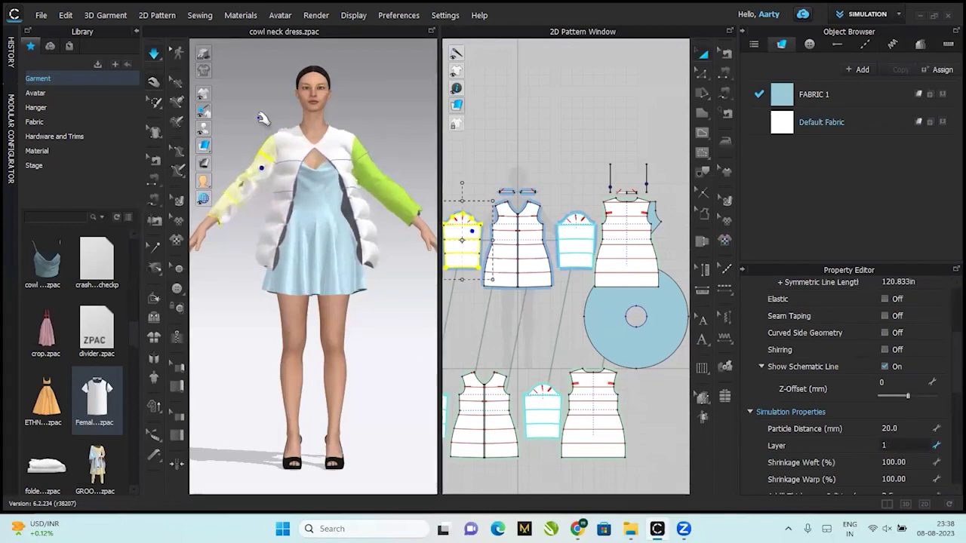
pyautogui.click(262, 119)
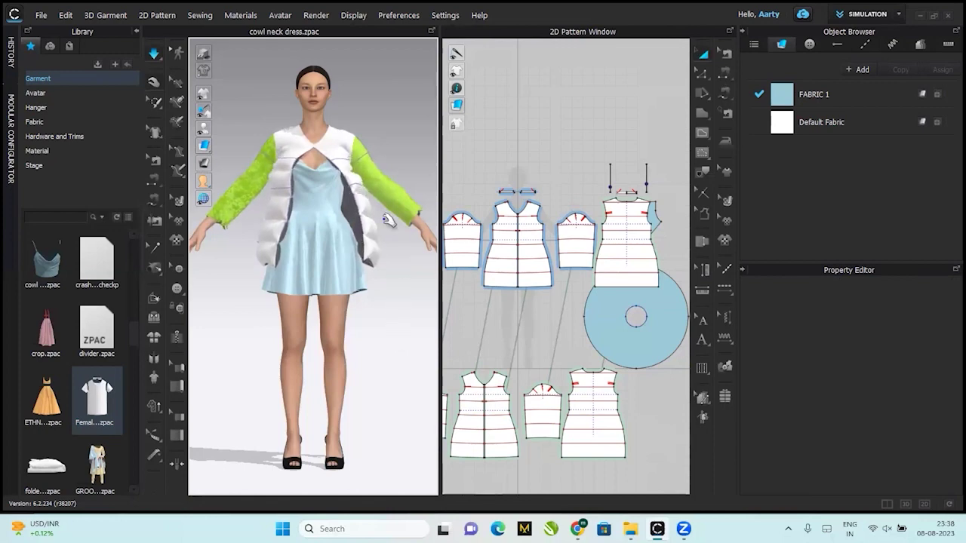
# Set the pressure of the original sleeve on the avatar's right arm to 33 and of its clone to -42.
pyautogui.click(470, 243)
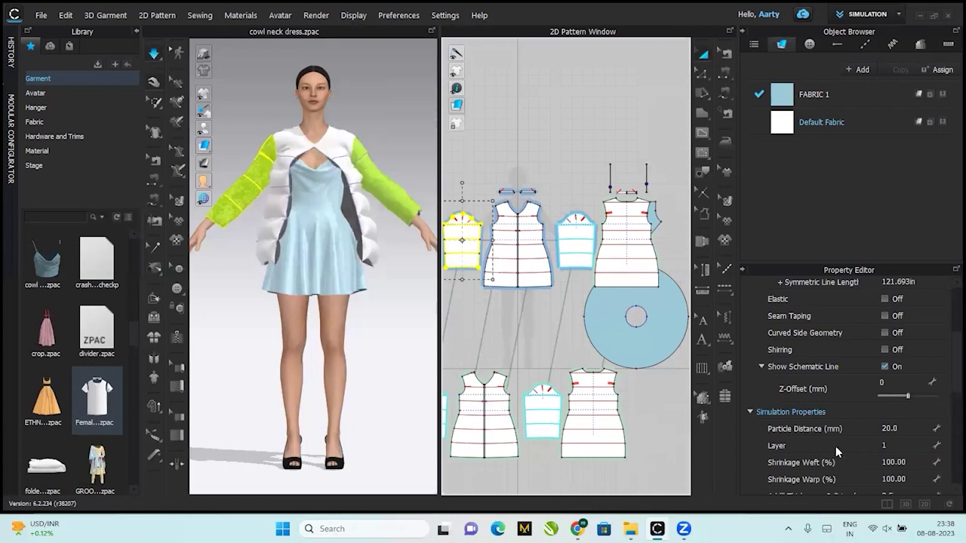
pyautogui.scroll(-3, 948, 375)
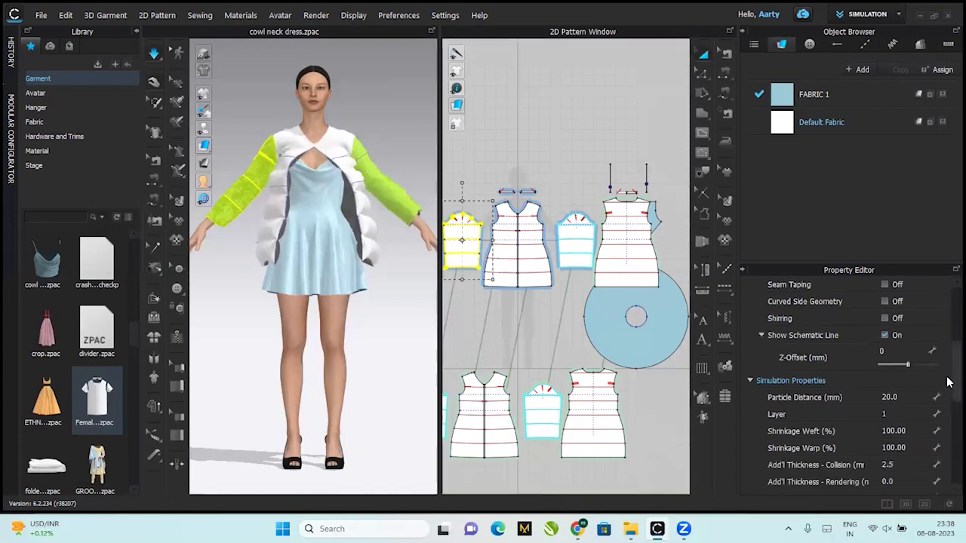
pyautogui.scroll(-1, 943, 393)
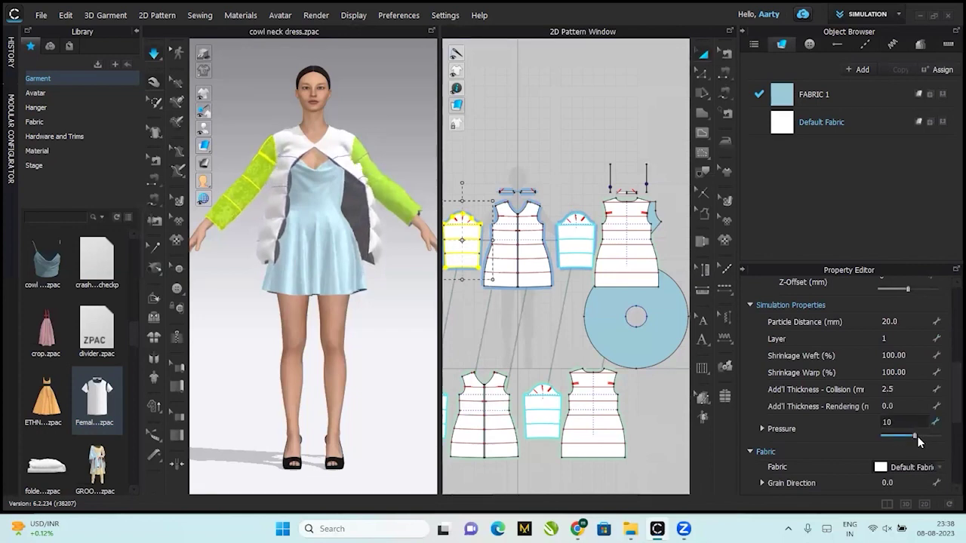
pyautogui.moveTo(919, 438); pyautogui.dragTo(923, 439)
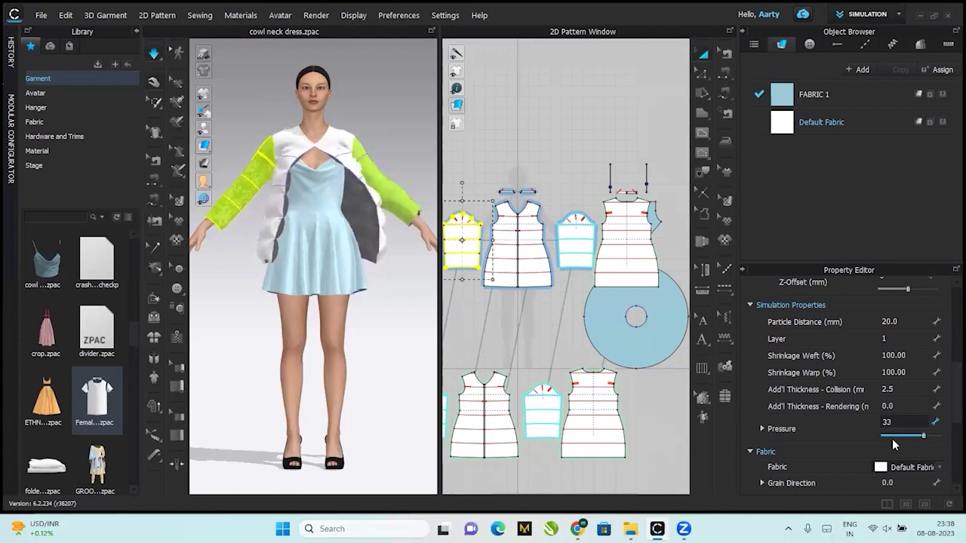
pyautogui.click(446, 408)
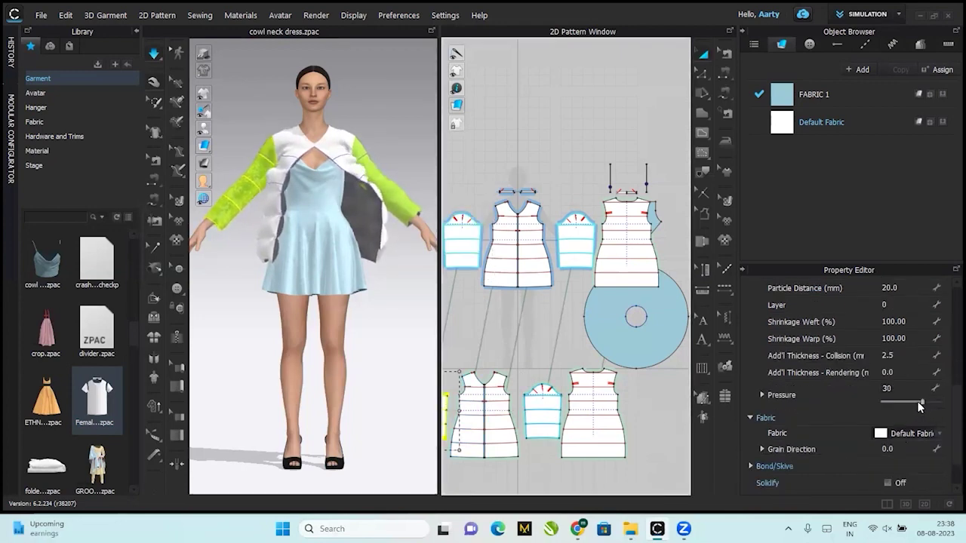
pyautogui.moveTo(920, 406); pyautogui.dragTo(905, 407)
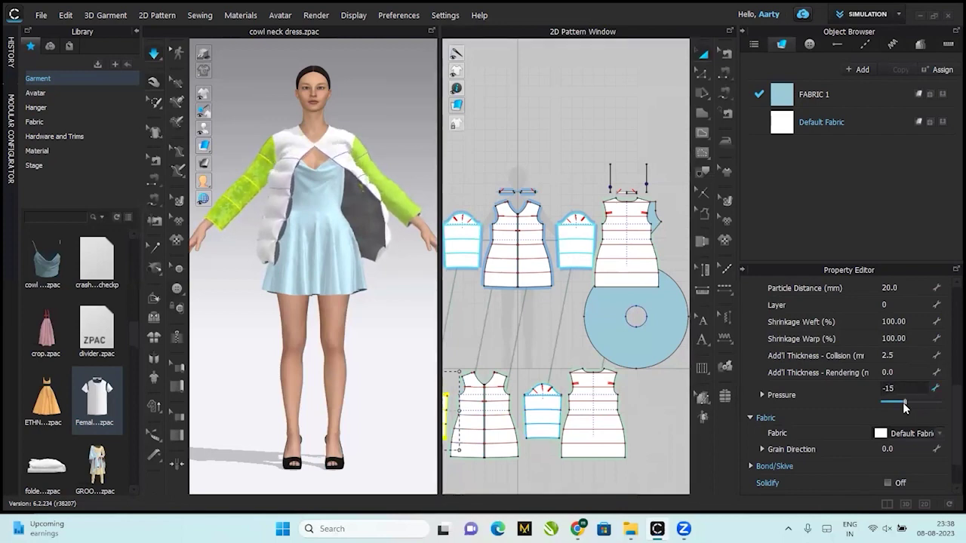
pyautogui.moveTo(903, 402); pyautogui.dragTo(894, 404)
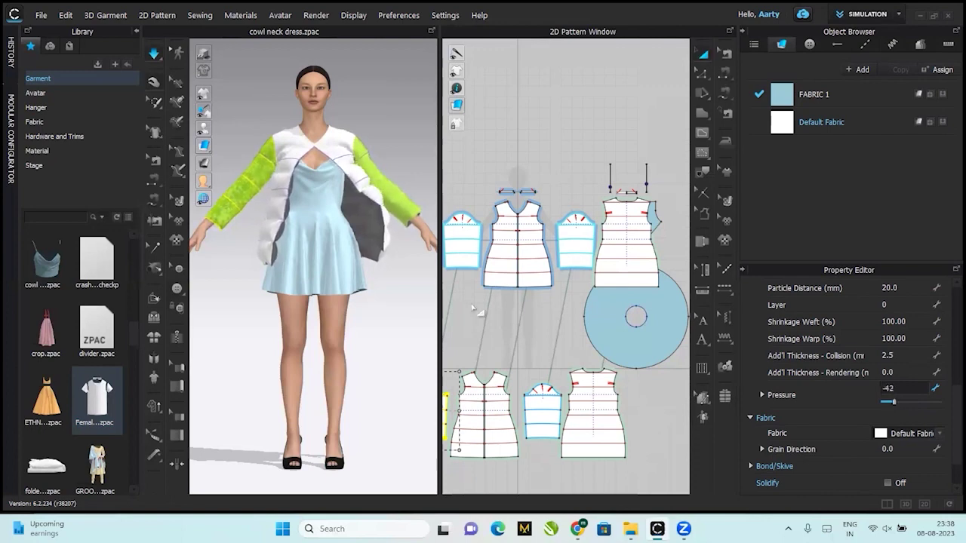
pyautogui.click(387, 311)
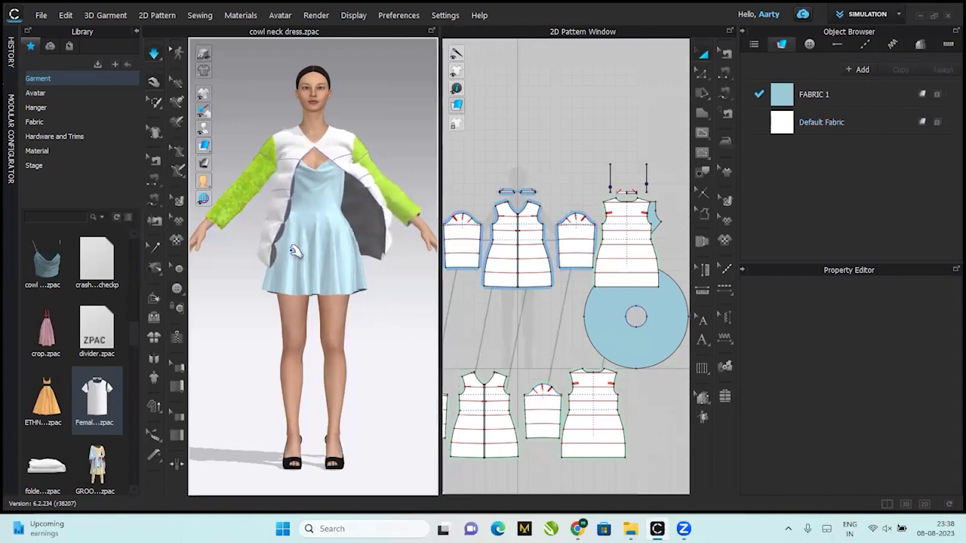
# Strengthen the original sleeve pattern on the avatar's right arm.
pyautogui.rightClick(247, 172)
pyautogui.click(236, 191)
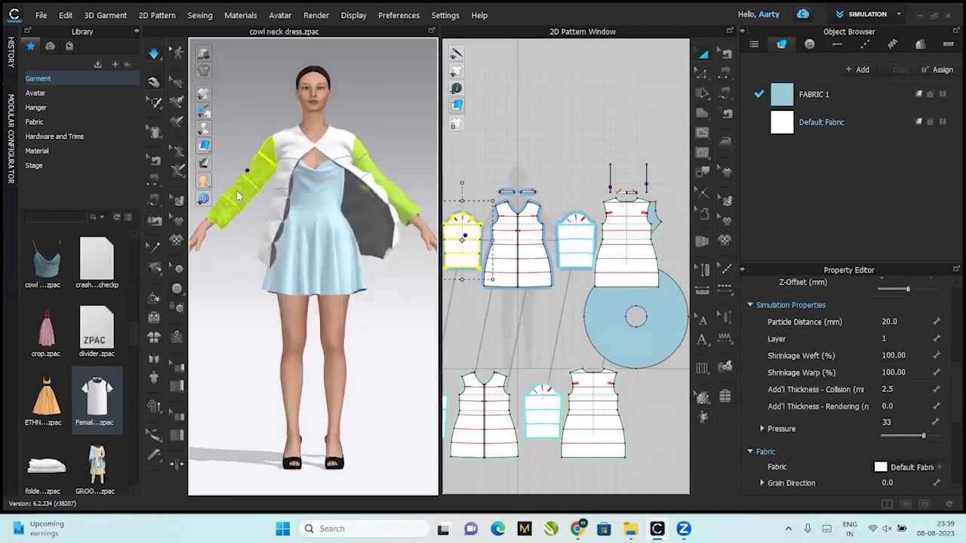
pyautogui.rightClick(236, 190)
pyautogui.click(282, 121)
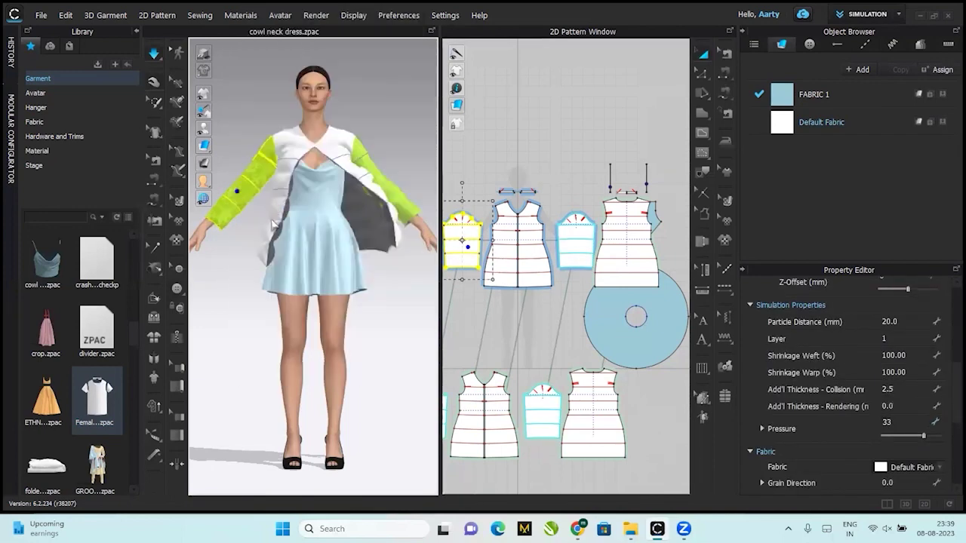
pyautogui.click(248, 230)
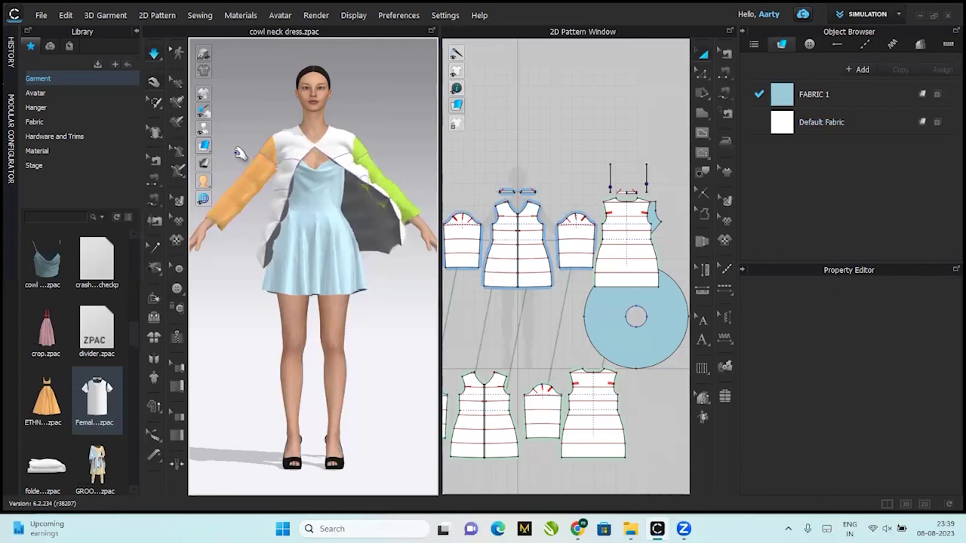
# Pull the avatar's left front panel forward over the dress and back outward near the hem during the simulation.
pyautogui.moveTo(238, 153)
pyautogui.mouseDown(button='right')
pyautogui.moveTo(425, 197)
pyautogui.moveTo(501, 155)
pyautogui.moveTo(272, 144)
pyautogui.moveTo(215, 159)
pyautogui.moveTo(261, 157)
pyautogui.moveTo(219, 156)
pyautogui.mouseUp(button='right')
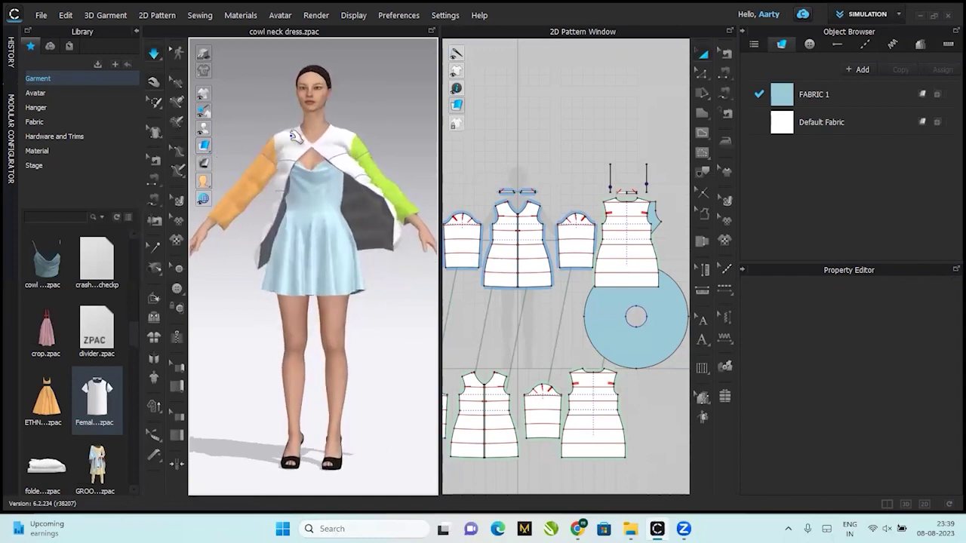
pyautogui.click(392, 237)
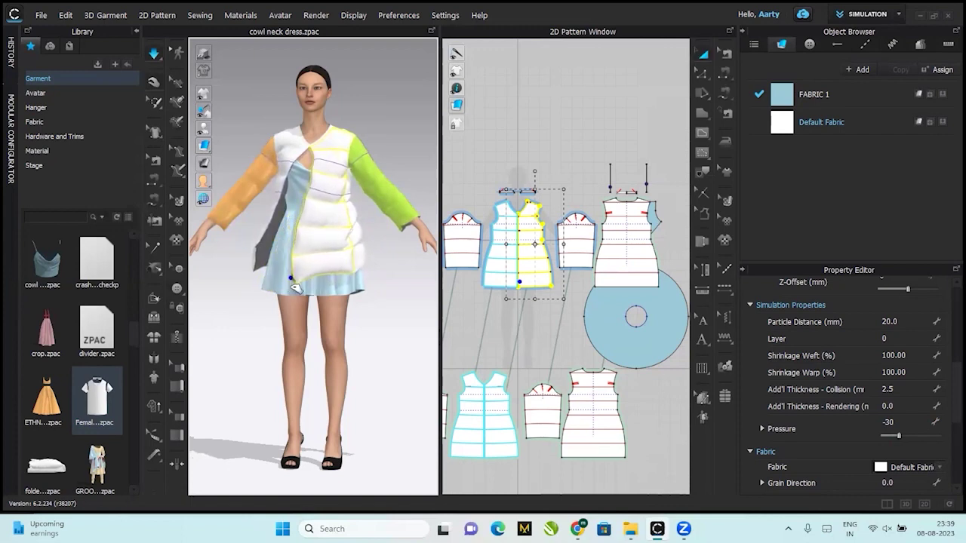
pyautogui.moveTo(295, 286); pyautogui.dragTo(366, 274)
pyautogui.click(372, 297)
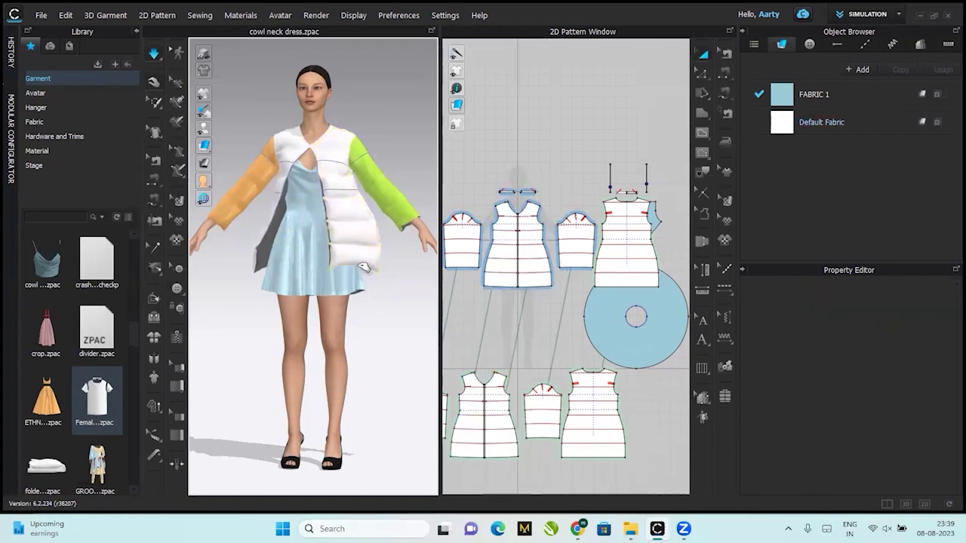
# Strengthen the original sleeve pattern on the avatar's left arm.
pyautogui.rightClick(388, 197)
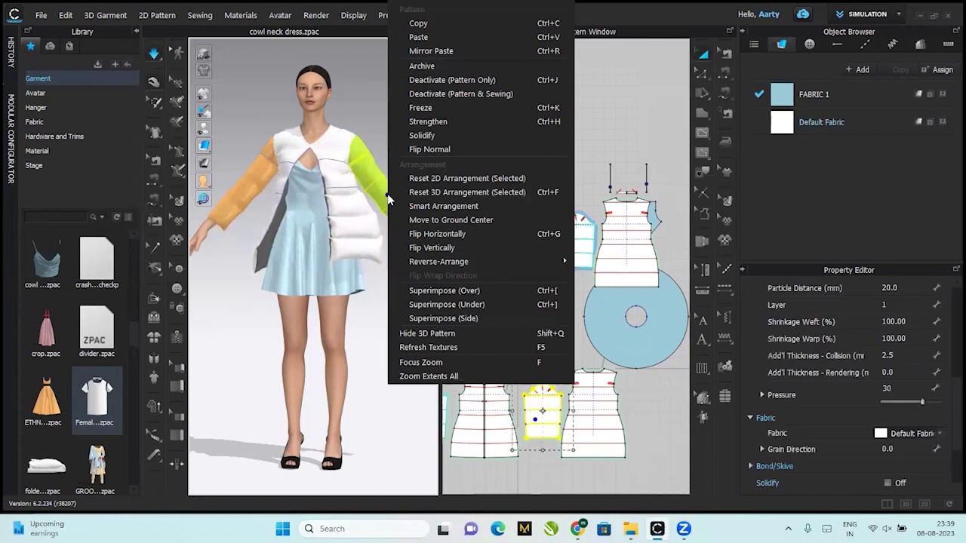
pyautogui.click(434, 121)
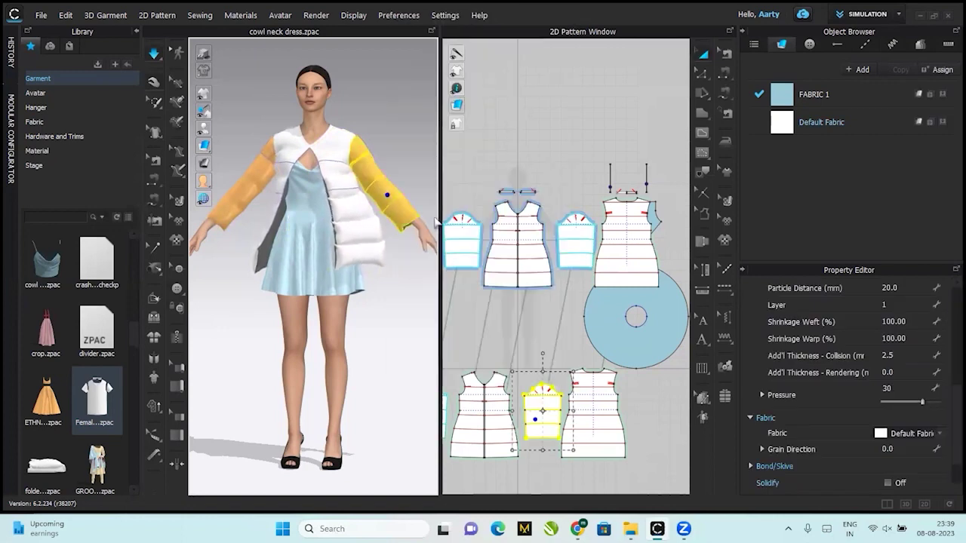
pyautogui.rightClick(393, 290)
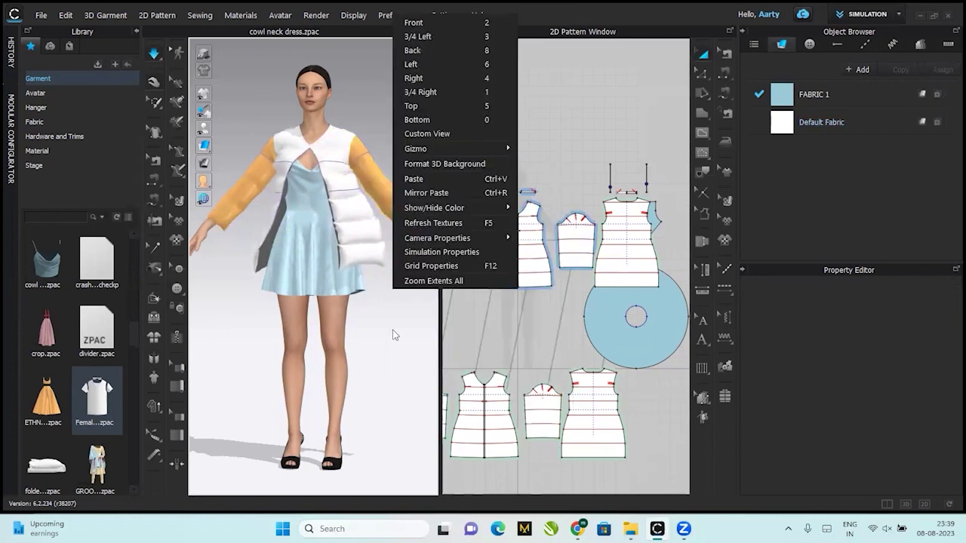
pyautogui.click(394, 332)
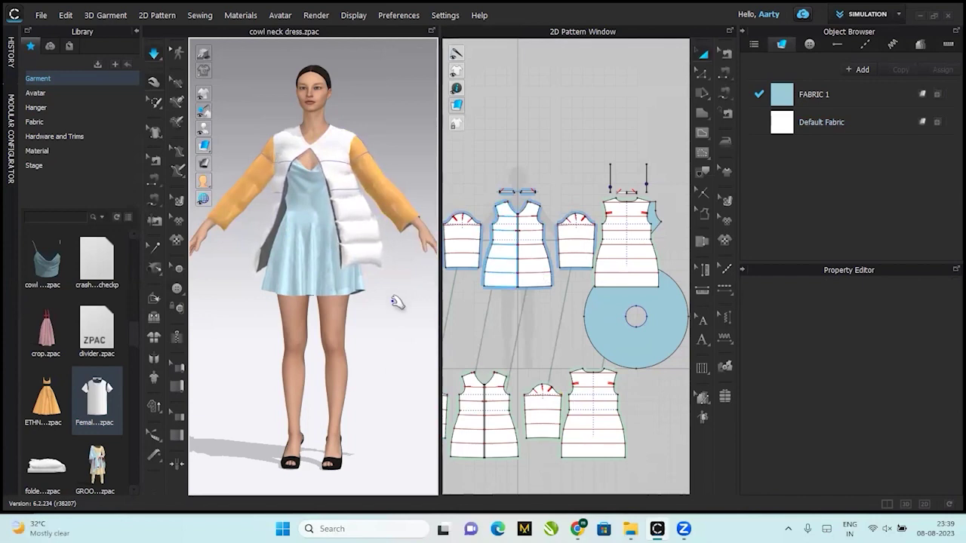
# Pull the overlay's back hem down during the simulation and strengthen the outer back panel.
pyautogui.press('8')
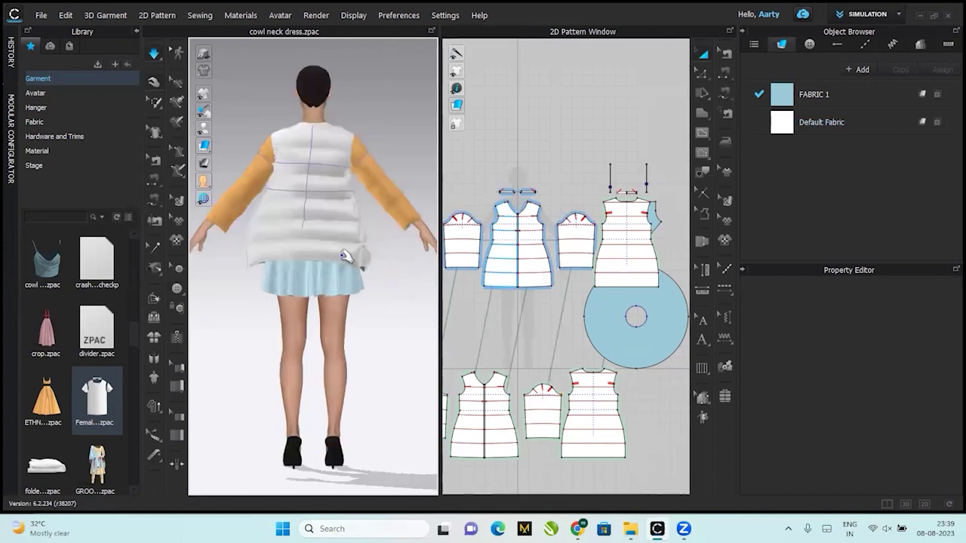
pyautogui.click(332, 291)
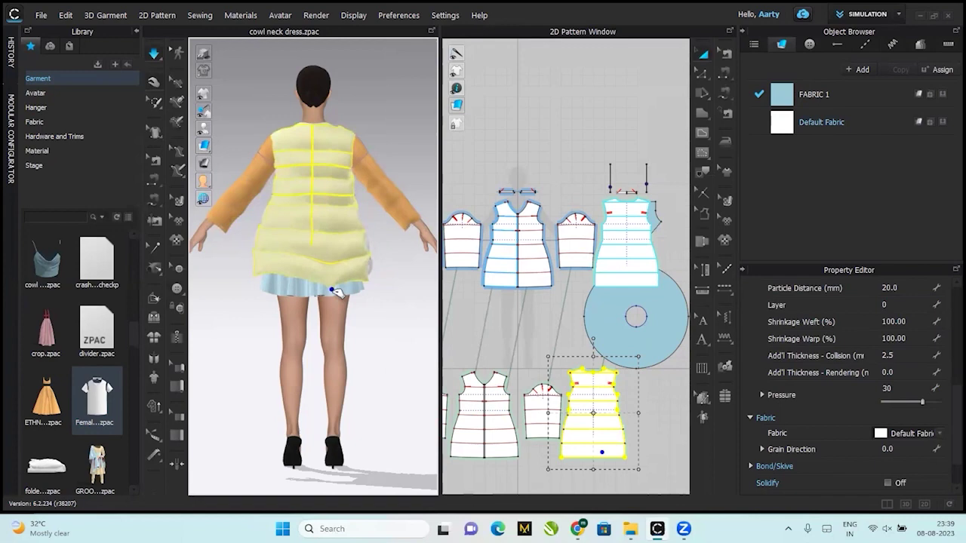
pyautogui.rightClick(332, 290)
pyautogui.rightClick(378, 416)
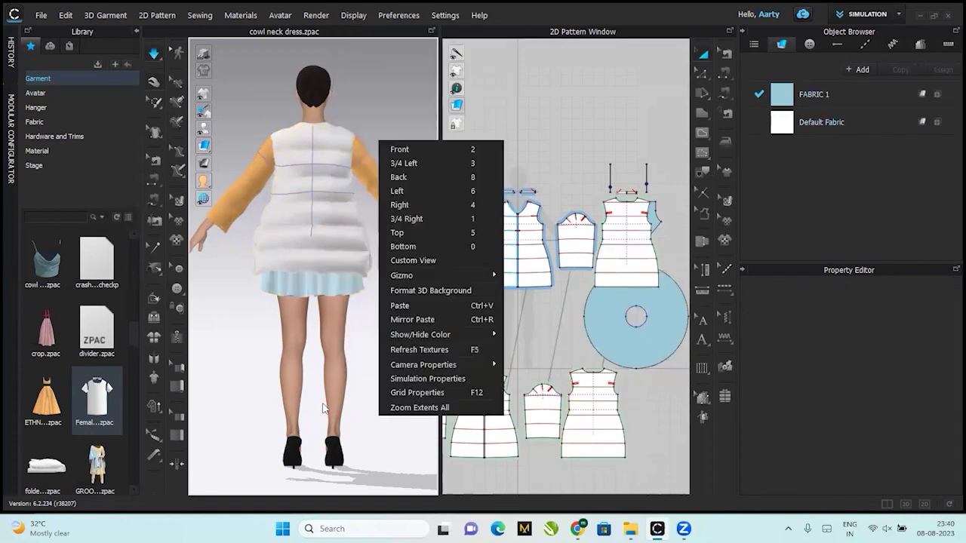
pyautogui.click(385, 123)
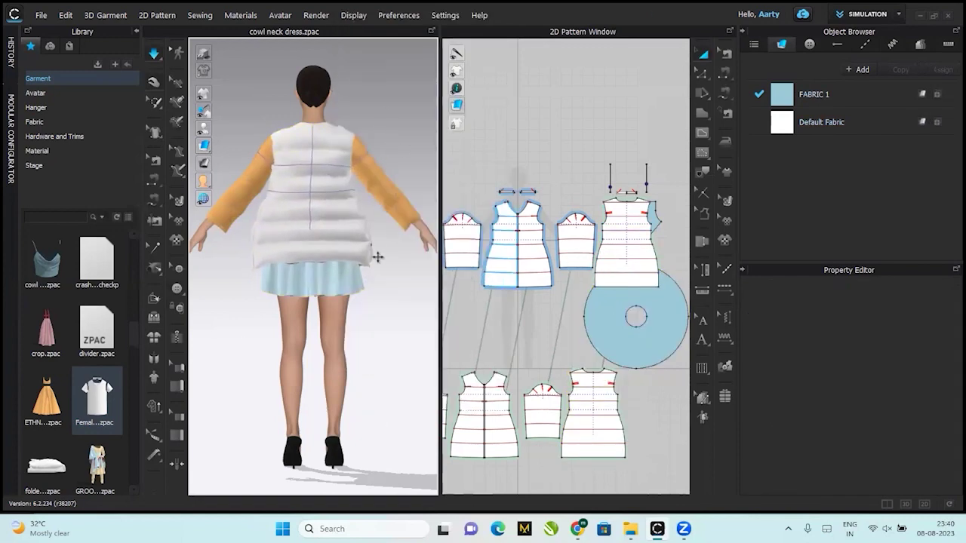
pyautogui.click(343, 257)
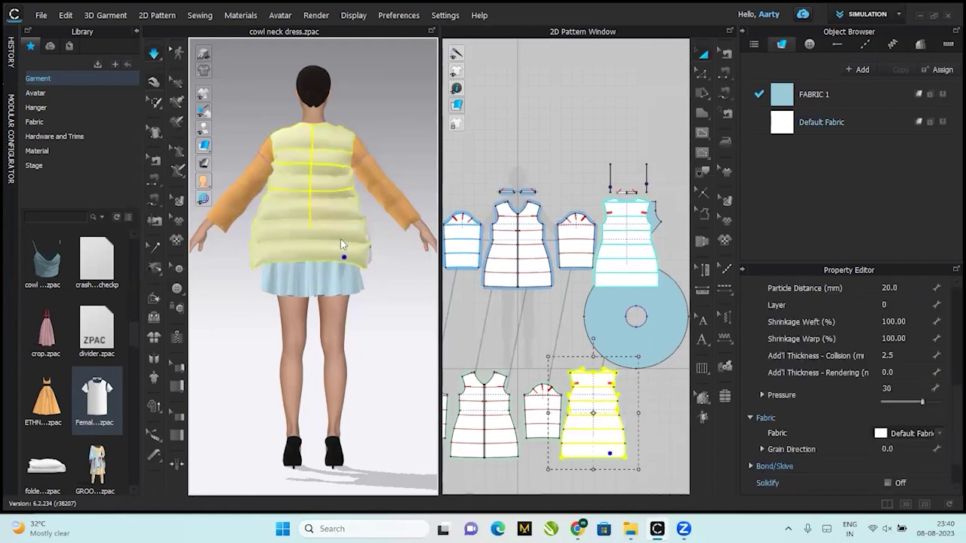
pyautogui.click(345, 272)
pyautogui.rightClick(330, 231)
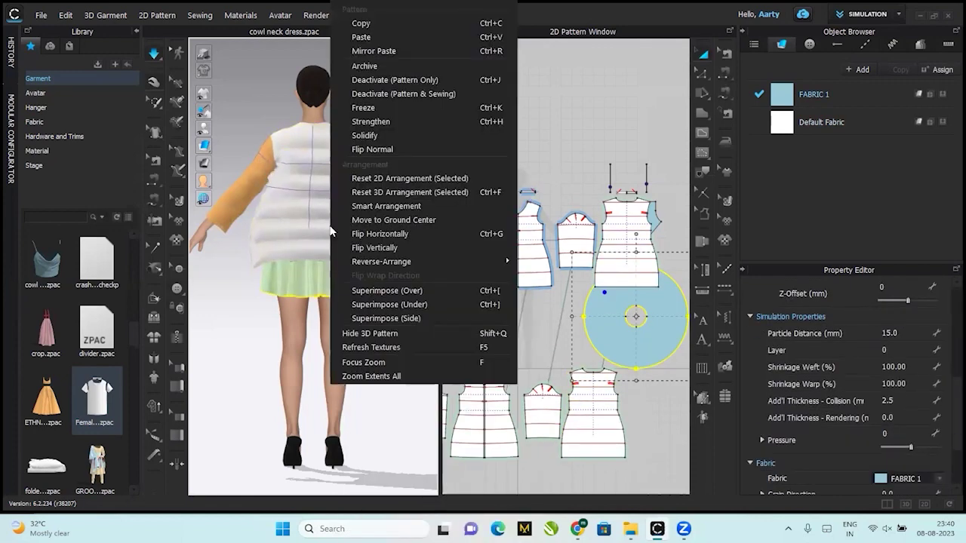
pyautogui.click(385, 133)
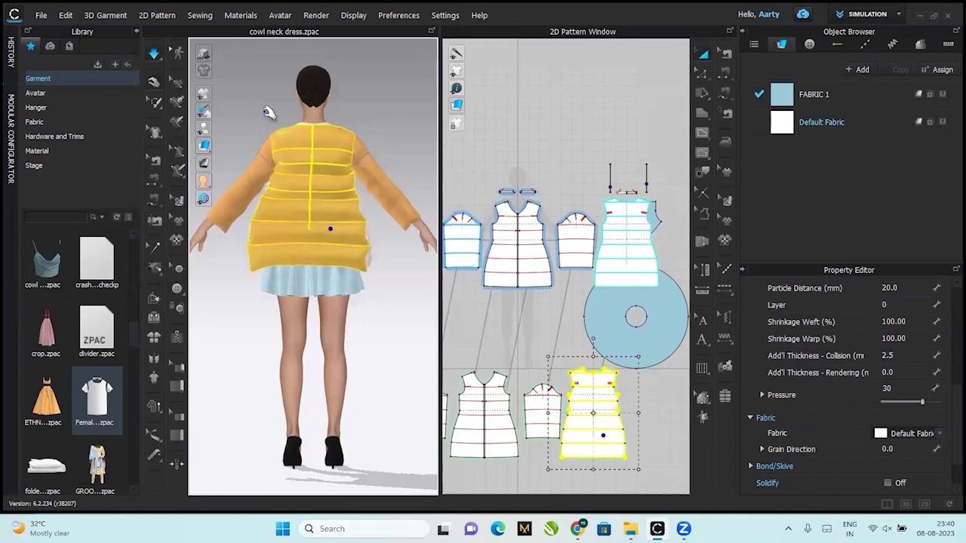
# Strengthen the overlay's two outer front panels.
pyautogui.press('2')
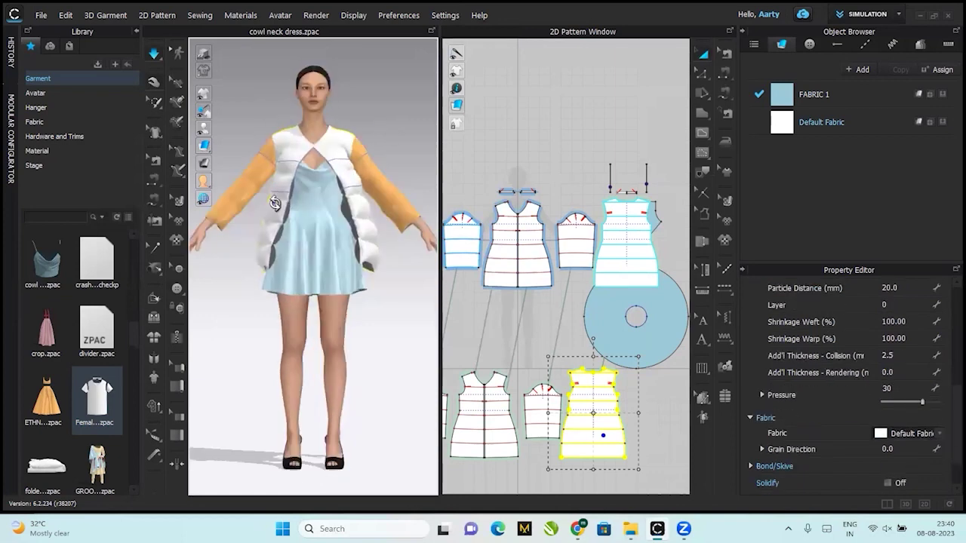
pyautogui.rightClick(280, 202)
pyautogui.click(316, 121)
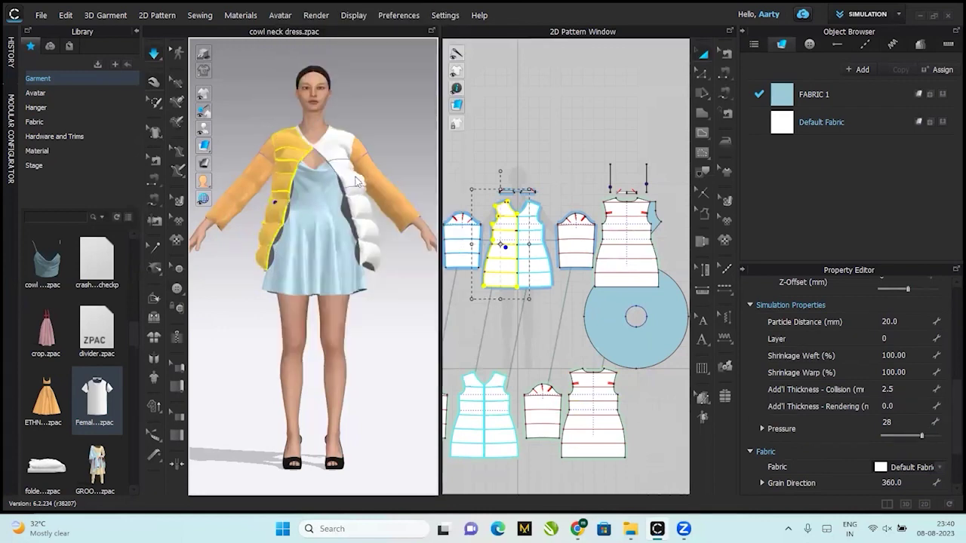
pyautogui.rightClick(356, 189)
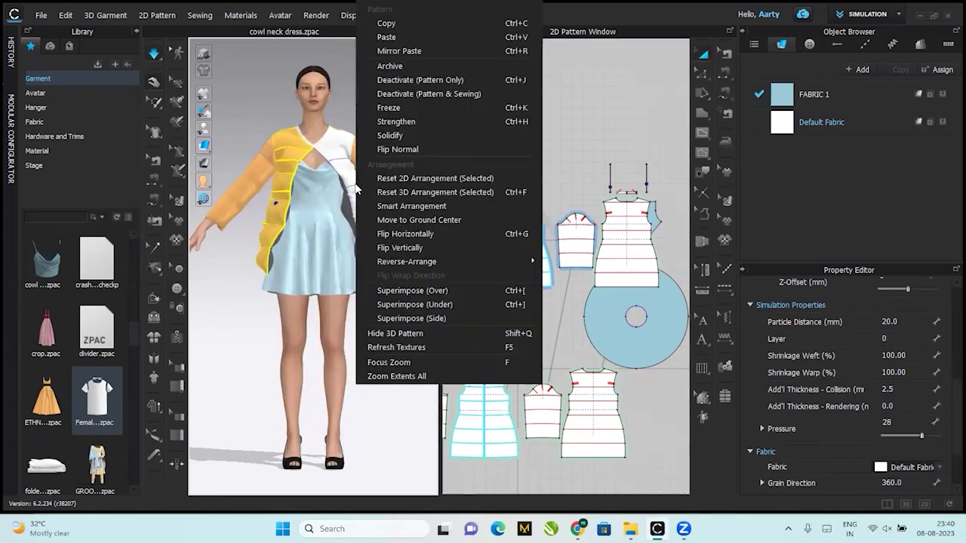
pyautogui.click(391, 121)
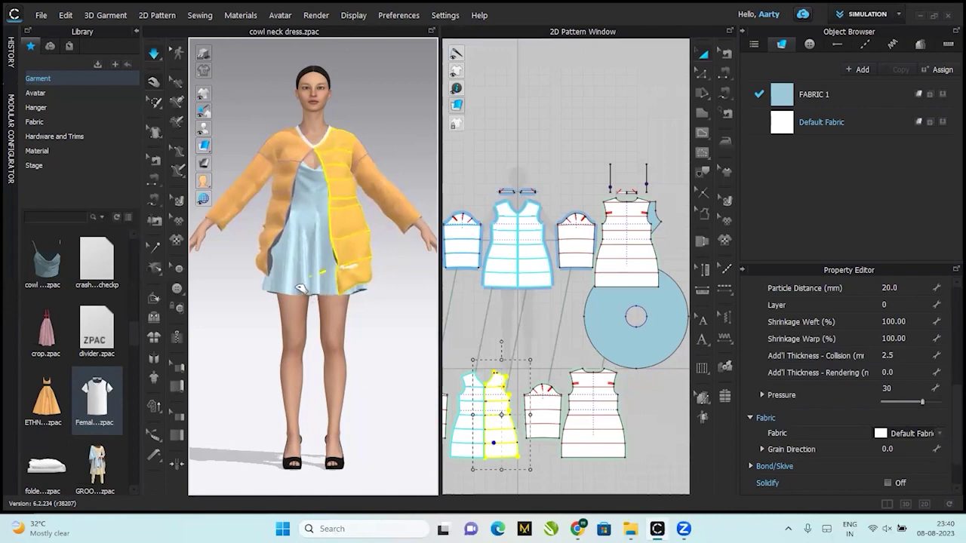
# Set the pressure of the original sleeve on the avatar's left arm to -33 and of its clone to 35.
pyautogui.click(394, 198)
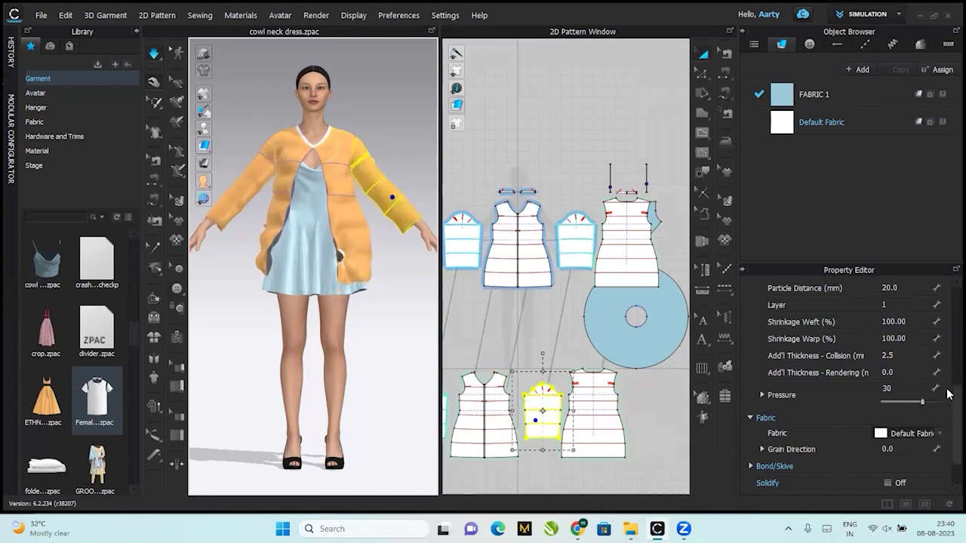
pyautogui.moveTo(918, 408); pyautogui.dragTo(900, 408)
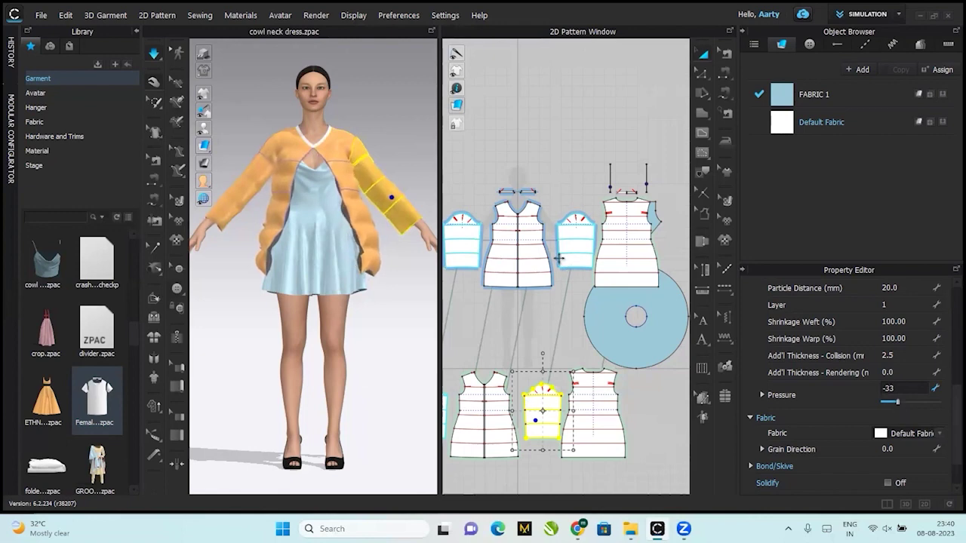
pyautogui.click(571, 250)
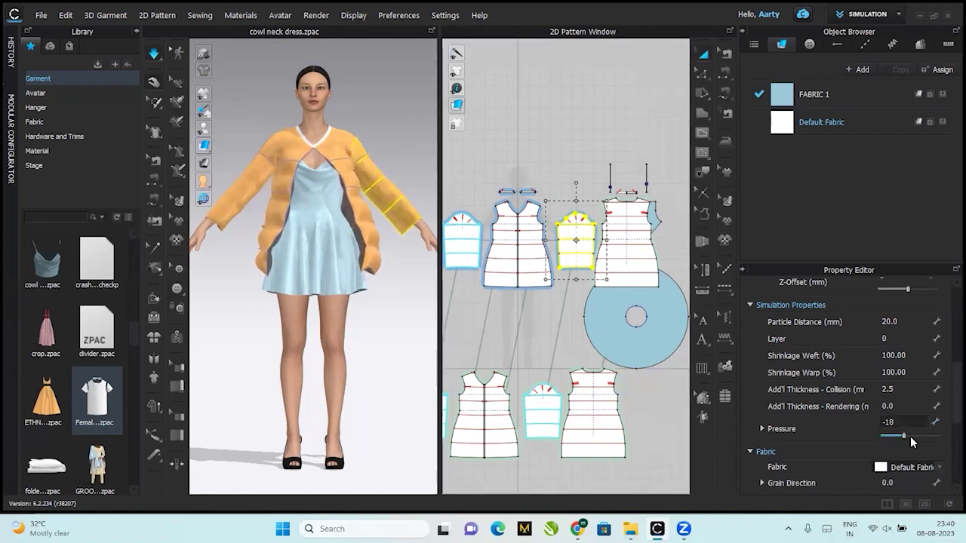
pyautogui.moveTo(915, 436); pyautogui.dragTo(919, 437)
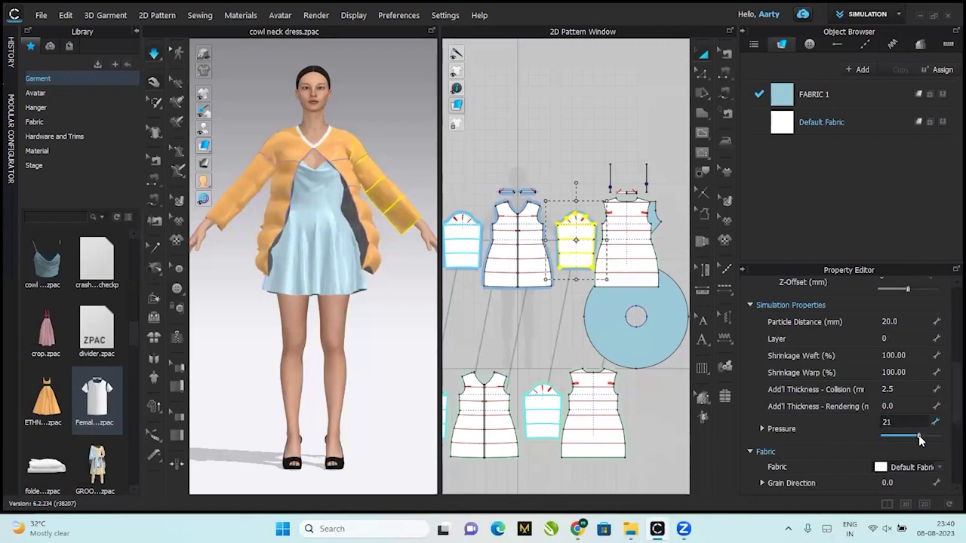
pyautogui.moveTo(923, 438); pyautogui.dragTo(925, 437)
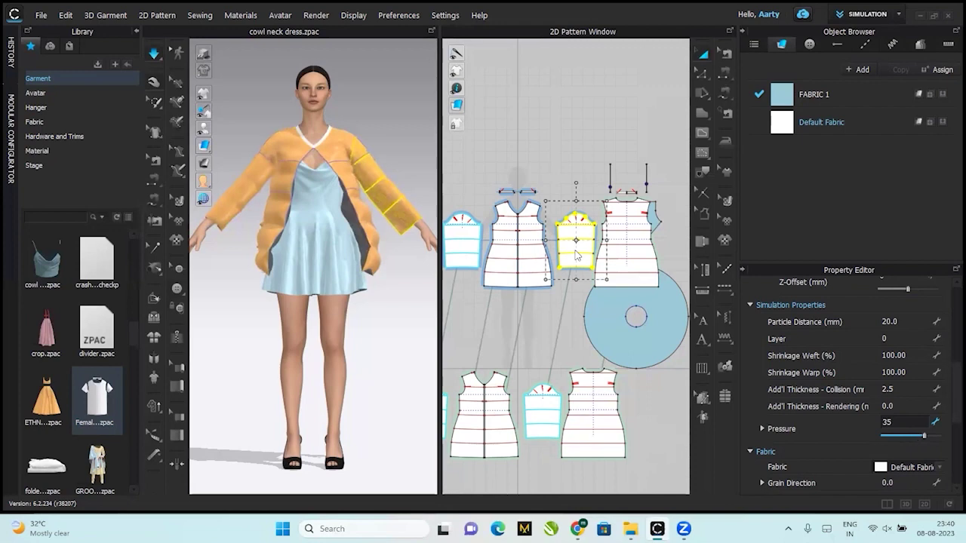
# Simulate the new sleeve pressures and undo the last pressure change on the left arm's cloned sleeve.
pyautogui.click(401, 143)
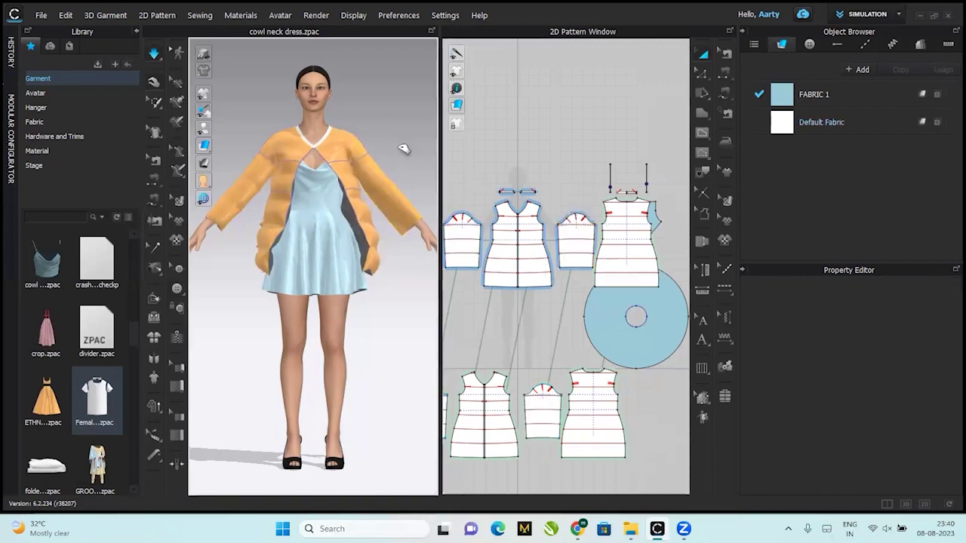
pyautogui.click(400, 210)
pyautogui.click(421, 295)
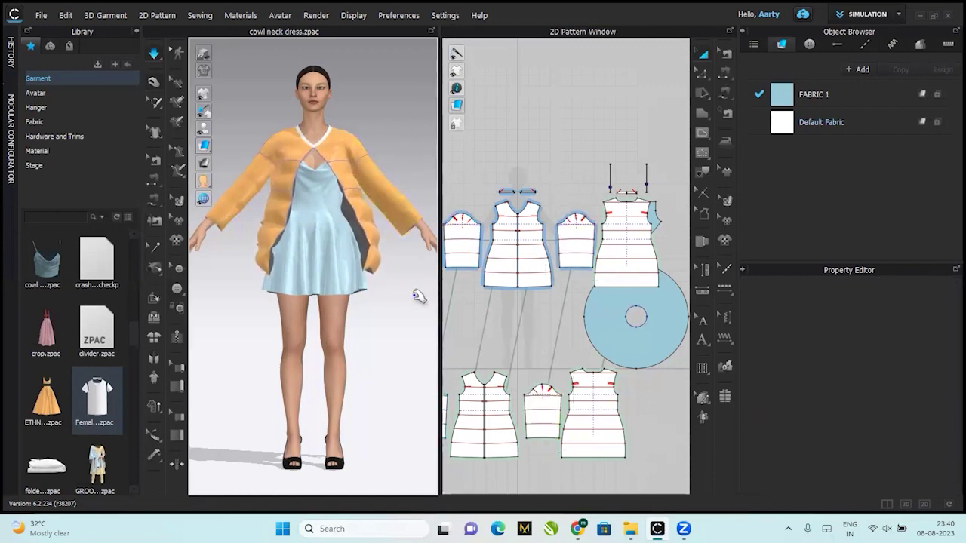
pyautogui.hotkey('ctrl', 'z')
pyautogui.click(411, 311)
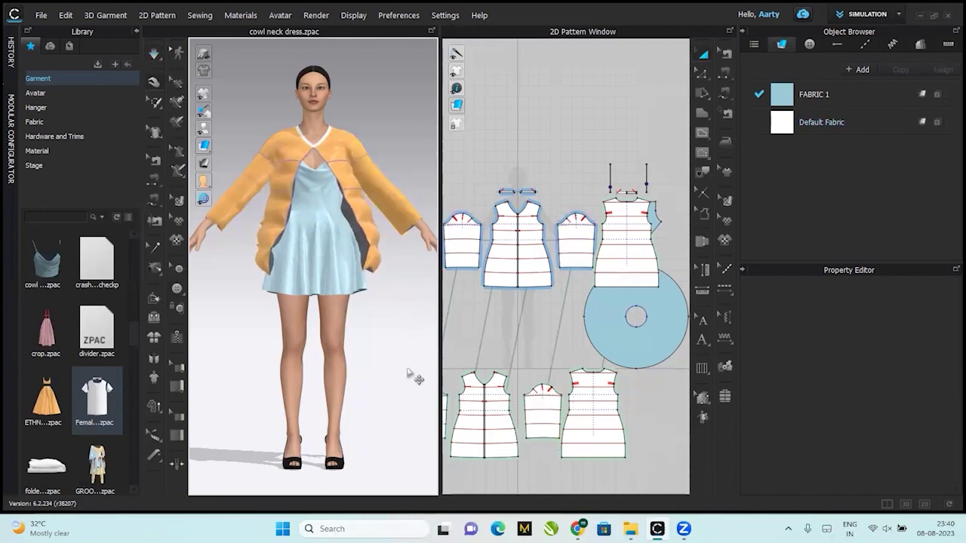
pyautogui.hotkey('ctrl', 'z')
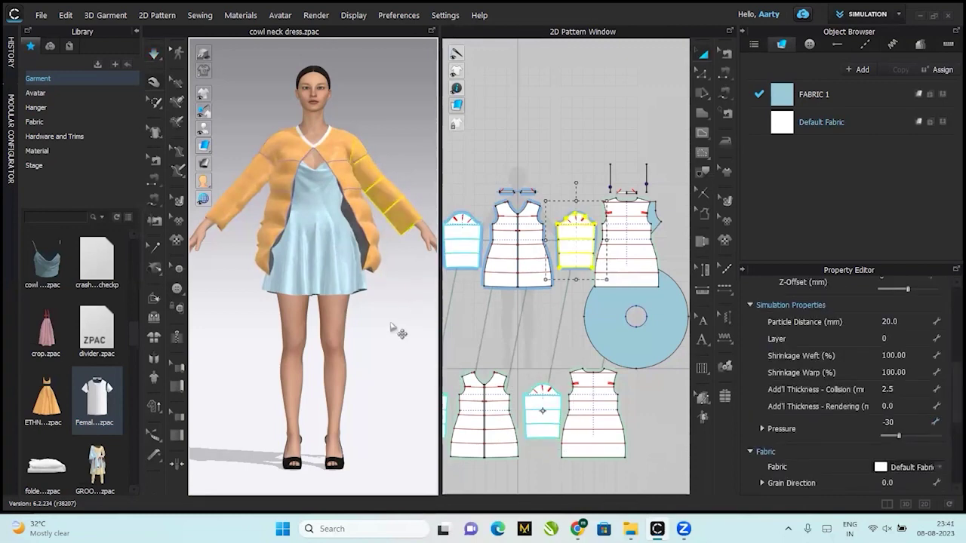
# Set the pressure of the cloned sleeve on the avatar's left arm to 47 and of the original sleeve to -53.
pyautogui.click(542, 416)
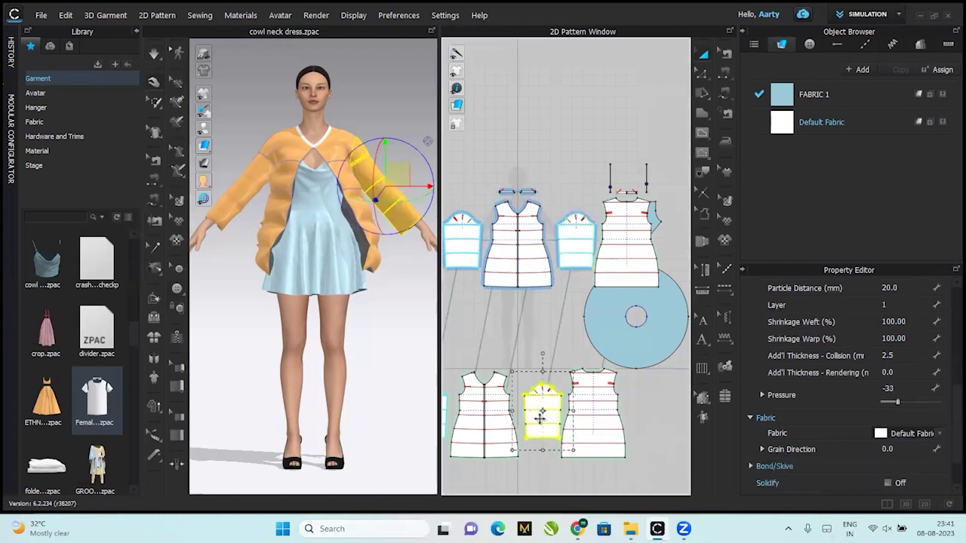
pyautogui.click(585, 253)
pyautogui.moveTo(898, 436); pyautogui.dragTo(930, 444)
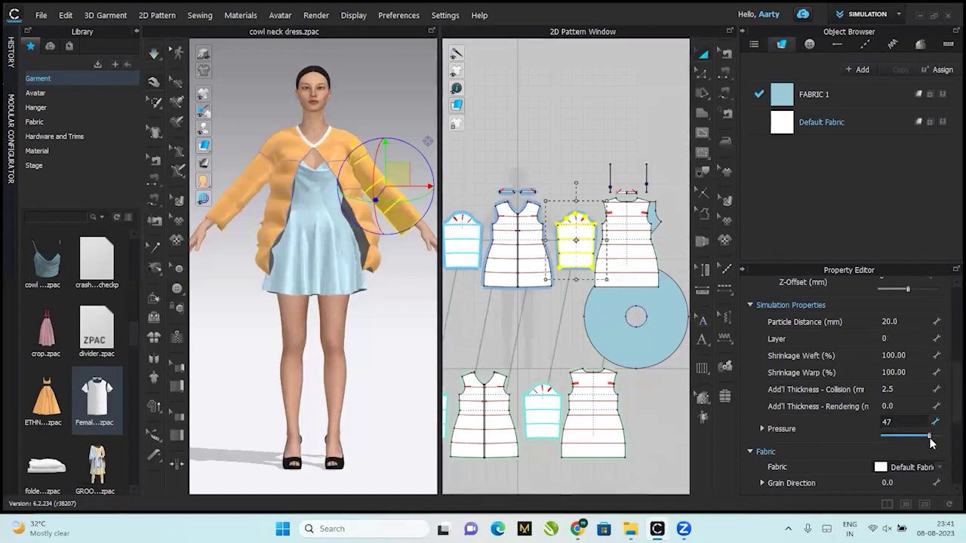
pyautogui.click(553, 418)
pyautogui.moveTo(899, 403); pyautogui.dragTo(897, 405)
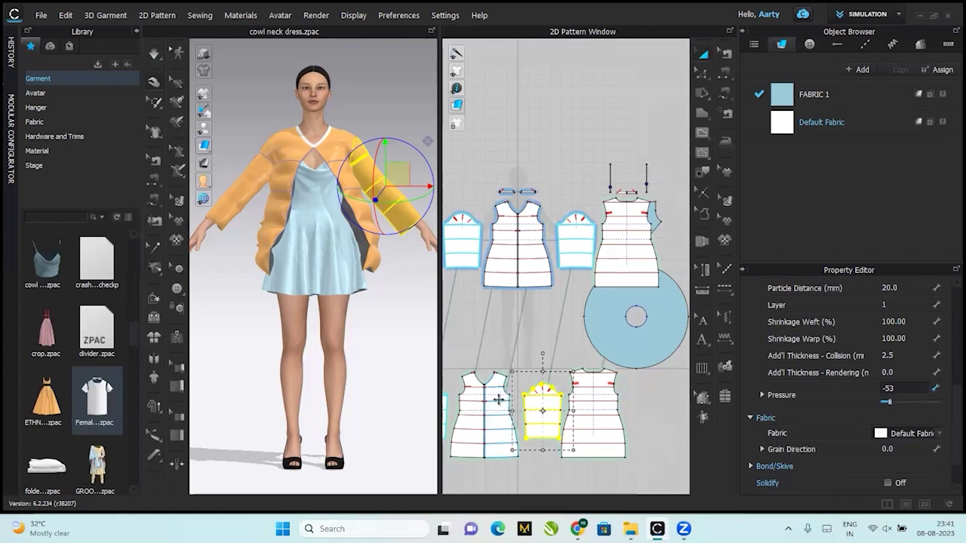
# Resume the simulation and pull the cuff of the sleeve on the avatar's left arm outward and up.
pyautogui.click(400, 323)
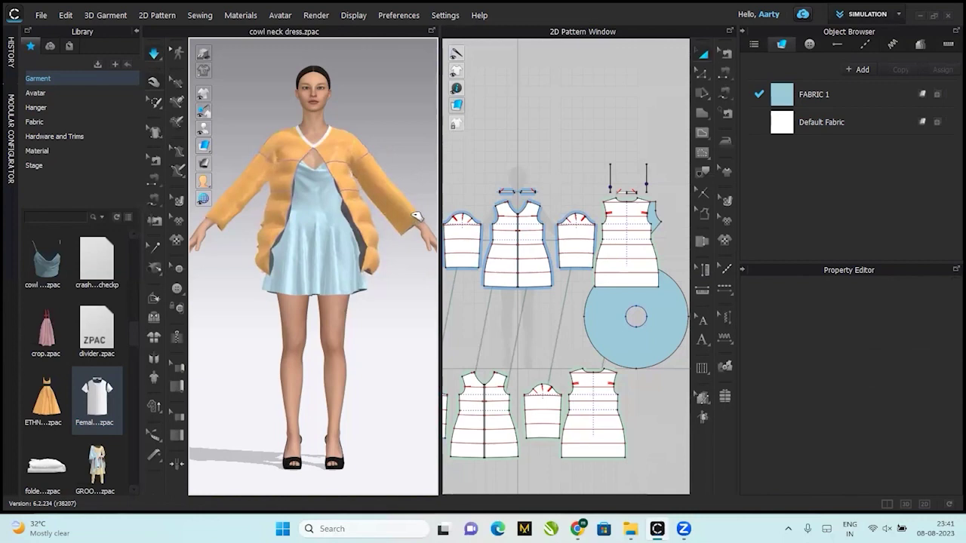
pyautogui.click(416, 217)
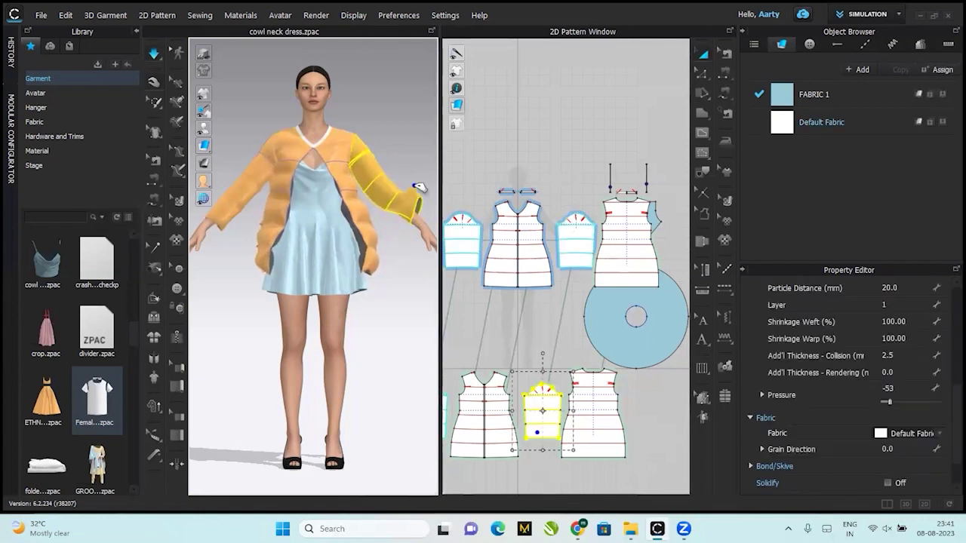
# Set the pressure of the avatar's left sleeve to -42 on the upper-row pattern piece and 45 on its lower-row counterpart.
pyautogui.click(419, 188)
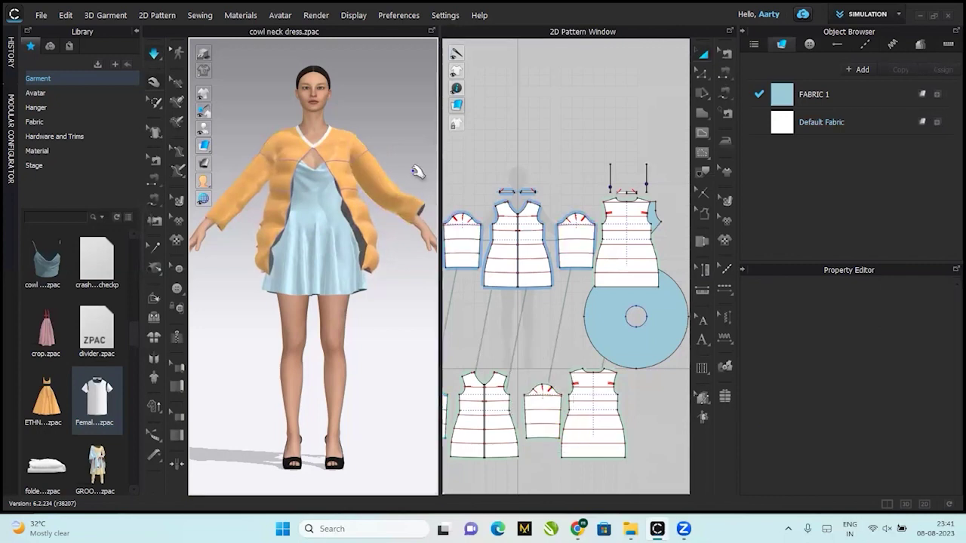
pyautogui.click(545, 402)
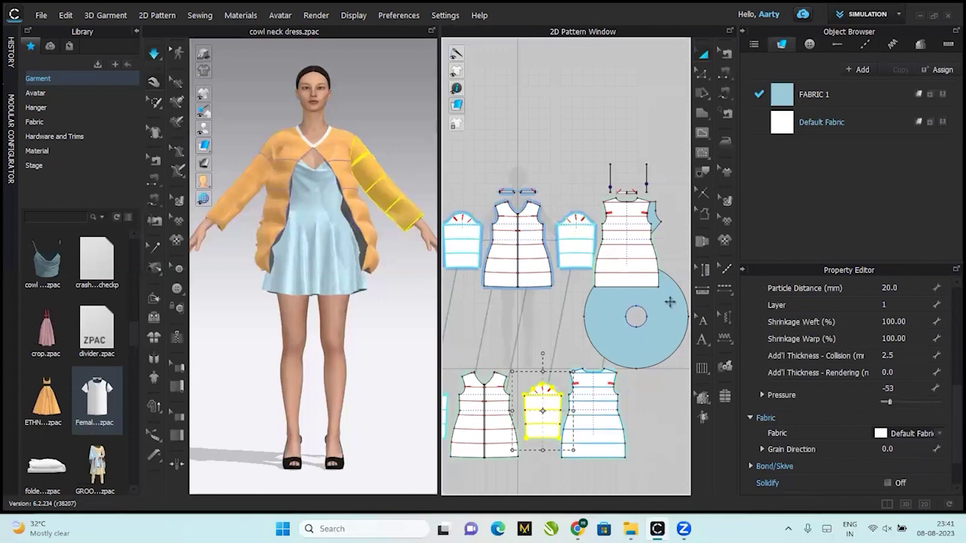
pyautogui.click(578, 259)
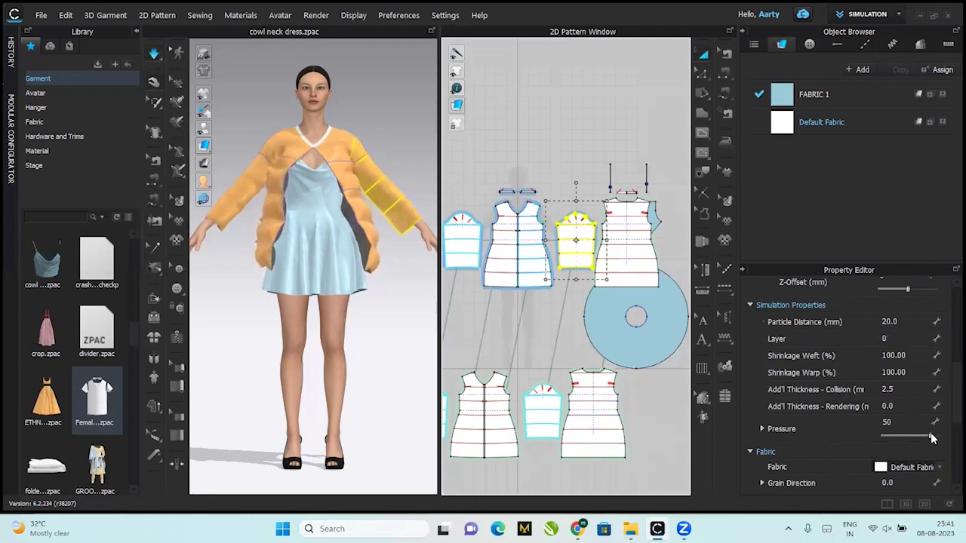
pyautogui.moveTo(932, 439); pyautogui.dragTo(895, 436)
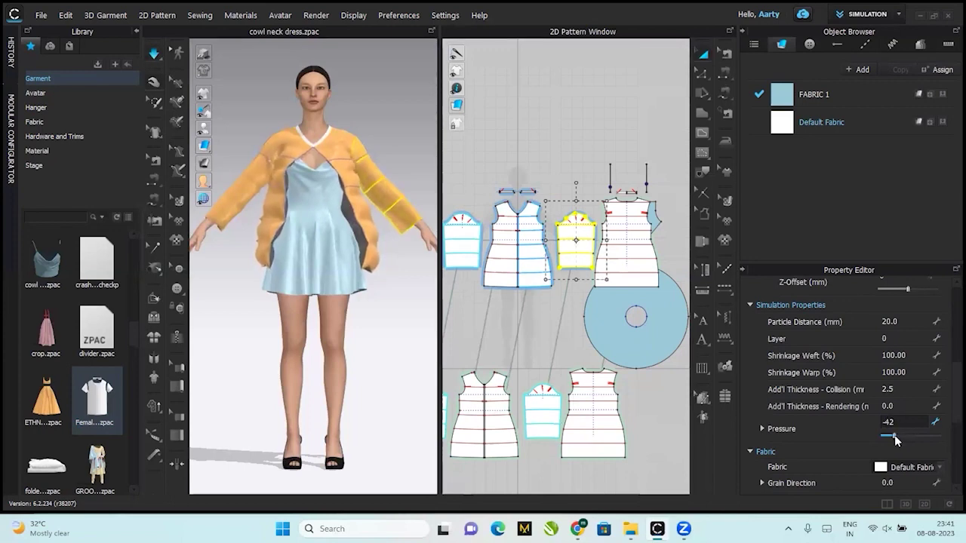
pyautogui.click(549, 416)
pyautogui.scroll(-1, 901, 448)
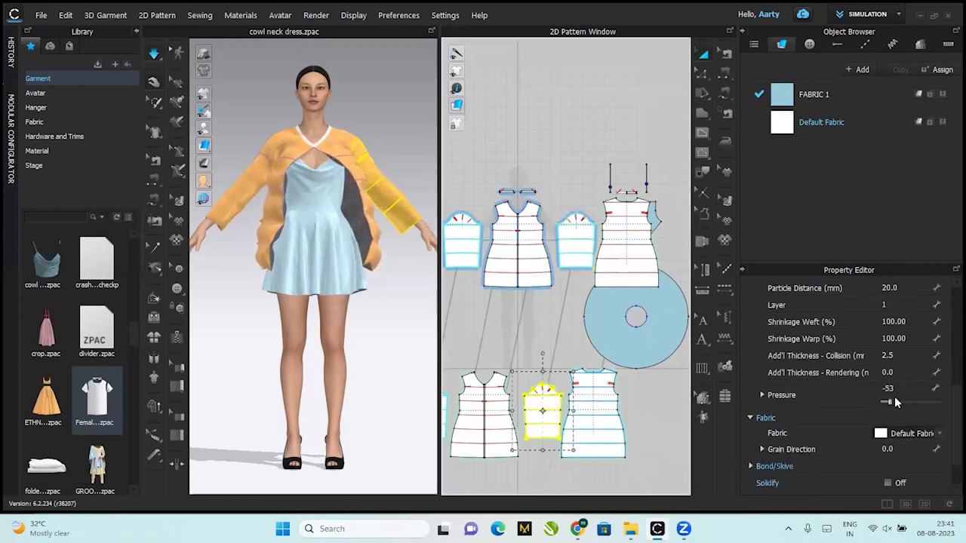
pyautogui.moveTo(889, 402); pyautogui.dragTo(930, 404)
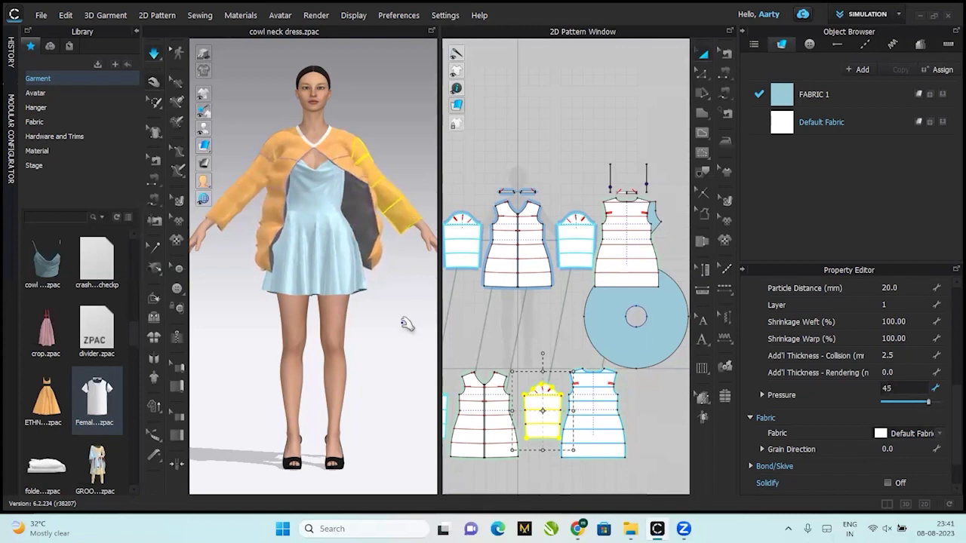
pyautogui.click(393, 261)
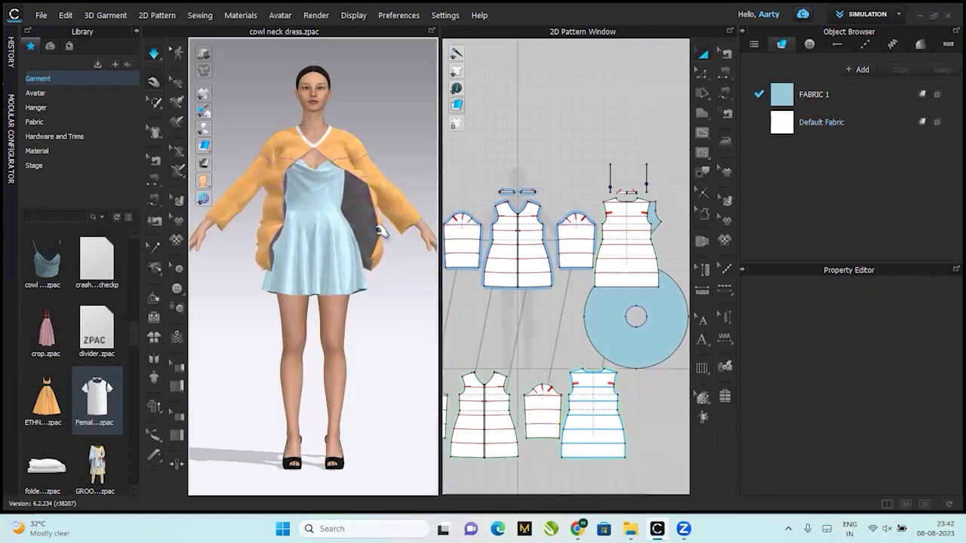
# Pull the jacket's left front panel toward the center front in simulation, and freeze that panel and the left sleeve.
pyautogui.moveTo(377, 228); pyautogui.dragTo(283, 295)
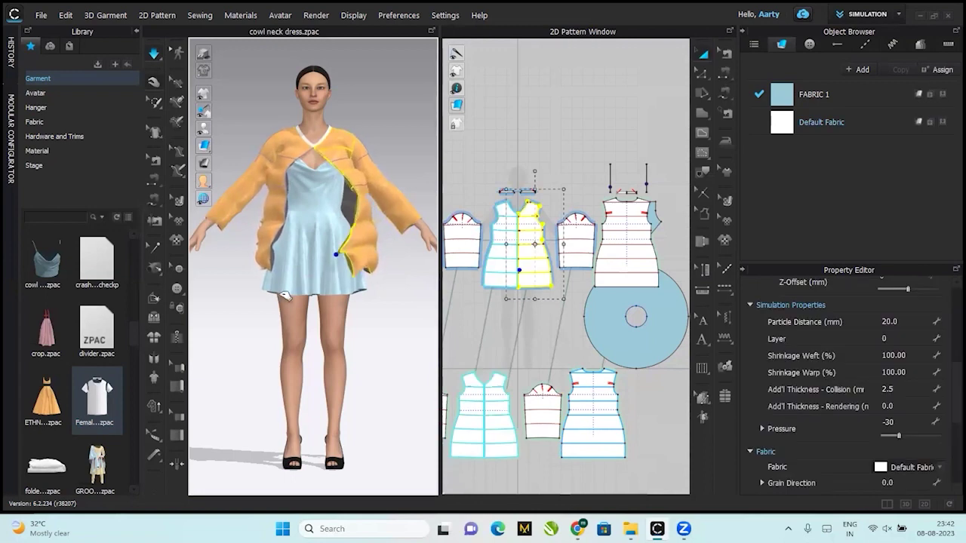
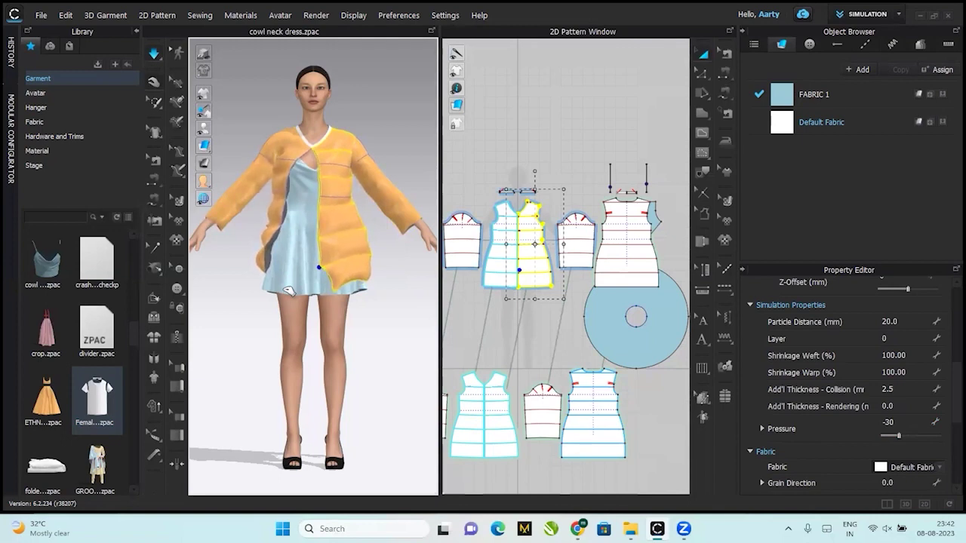
pyautogui.click(345, 266)
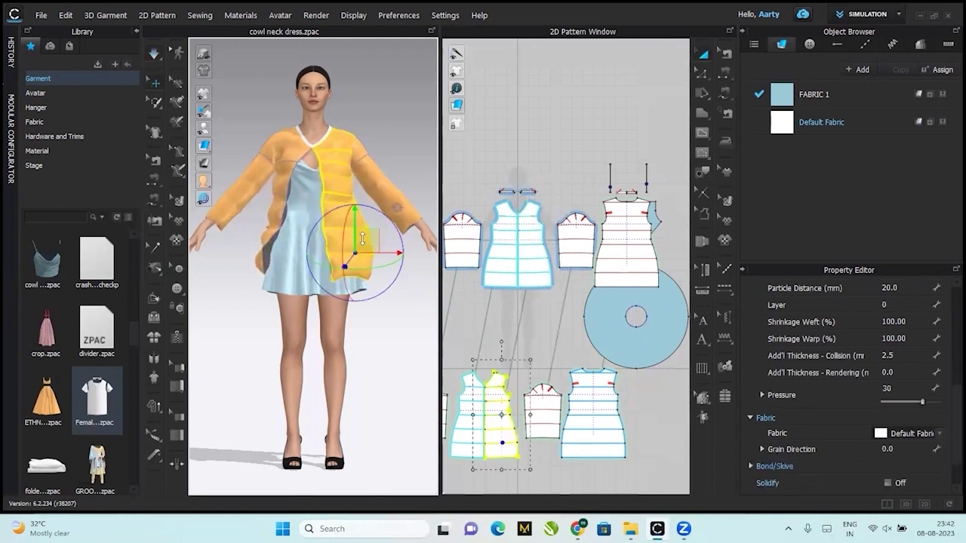
pyautogui.click(385, 198)
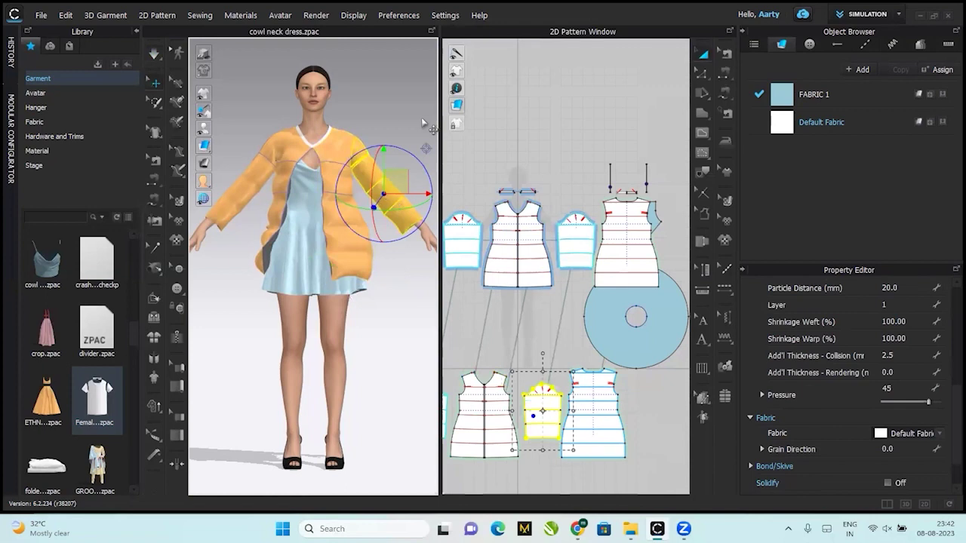
pyautogui.hotkey('ctrl', 'k')
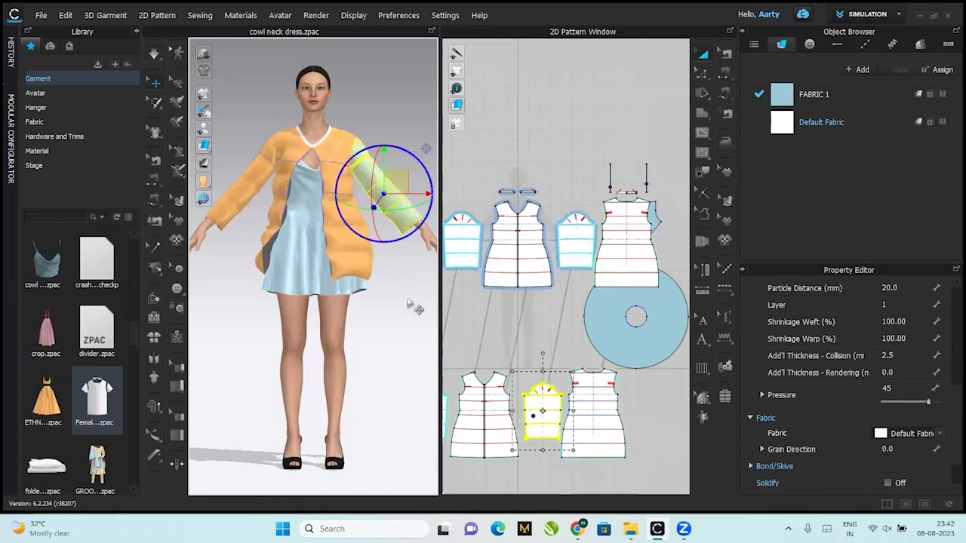
pyautogui.click(412, 306)
pyautogui.click(353, 264)
pyautogui.hotkey('ctrl', 'k')
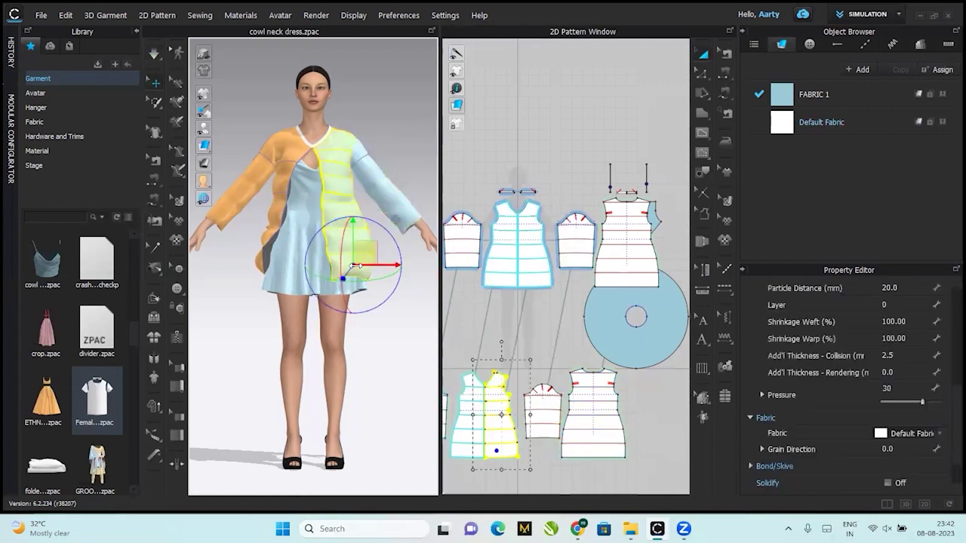
pyautogui.click(377, 328)
pyautogui.click(327, 316)
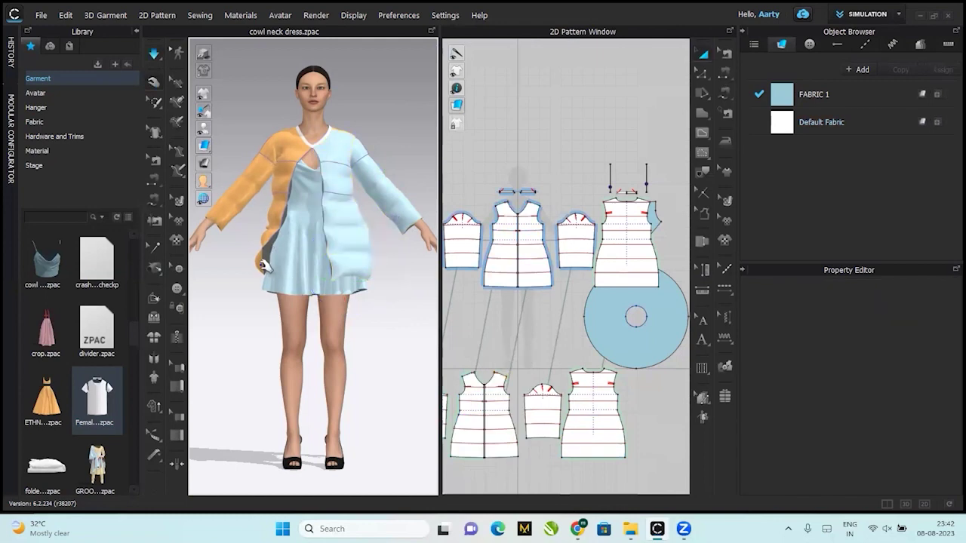
# Pull the jacket's right front panel into place over the dress during simulation, checking it from the side and front.
pyautogui.click(252, 279)
pyautogui.moveTo(240, 287); pyautogui.dragTo(299, 263)
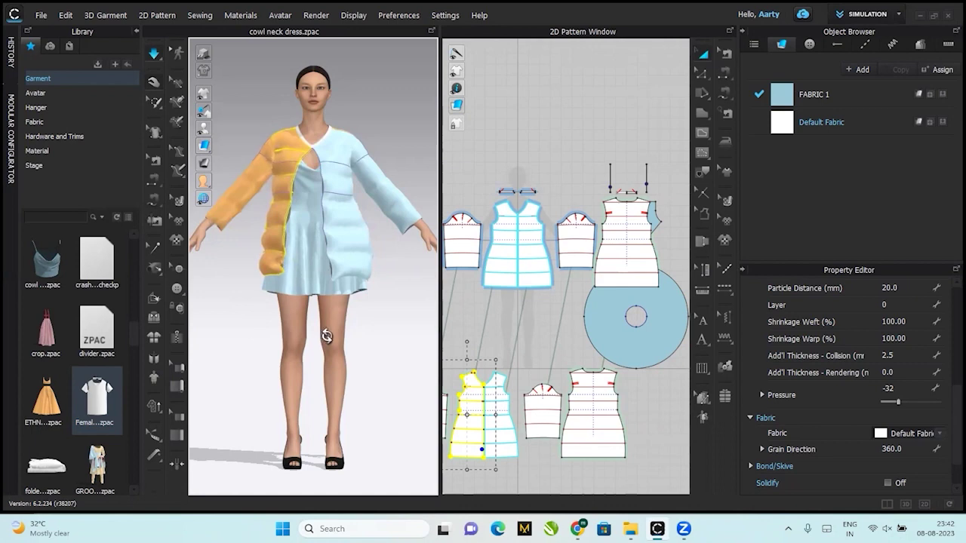
pyautogui.moveTo(323, 334); pyautogui.dragTo(335, 330, button='right')
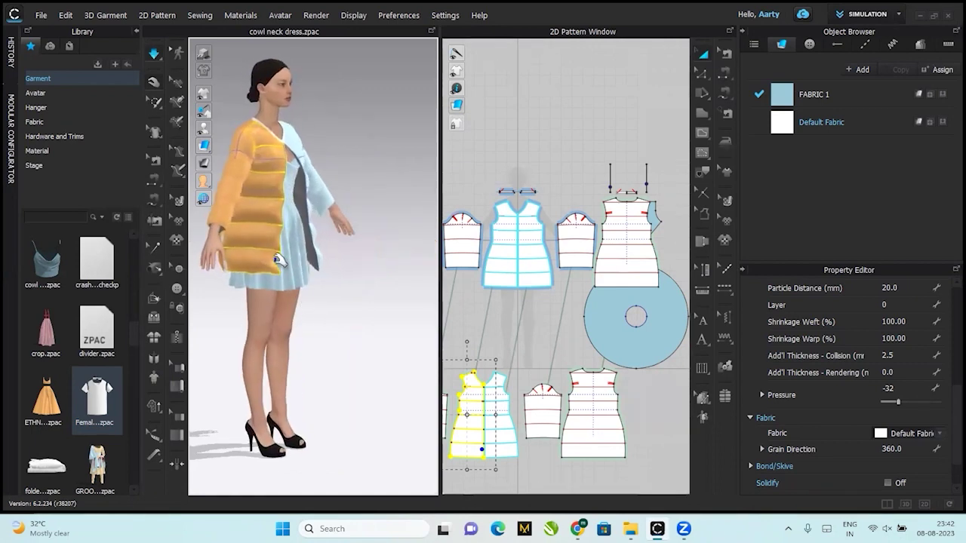
pyautogui.moveTo(275, 255); pyautogui.dragTo(354, 272)
pyautogui.press('2')
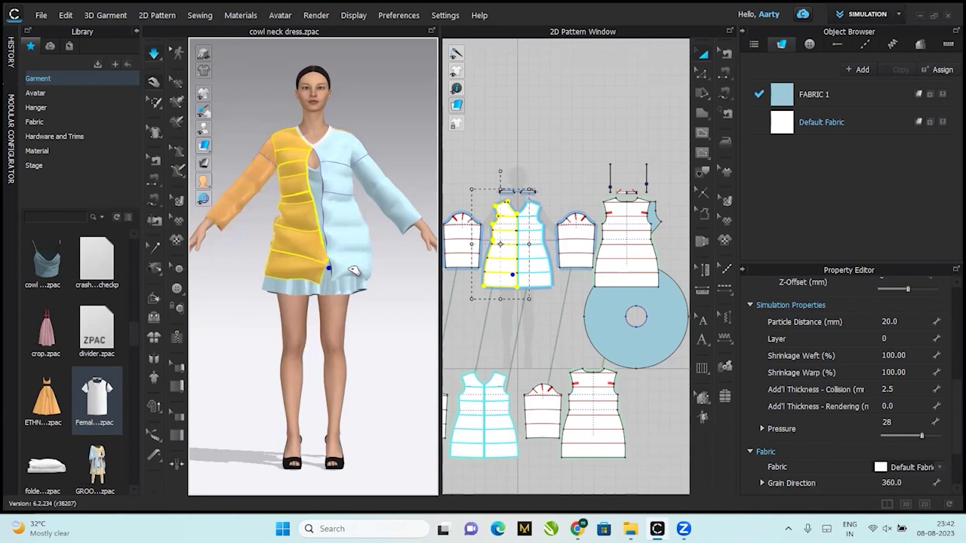
pyautogui.moveTo(354, 270); pyautogui.dragTo(302, 253)
pyautogui.click(393, 328)
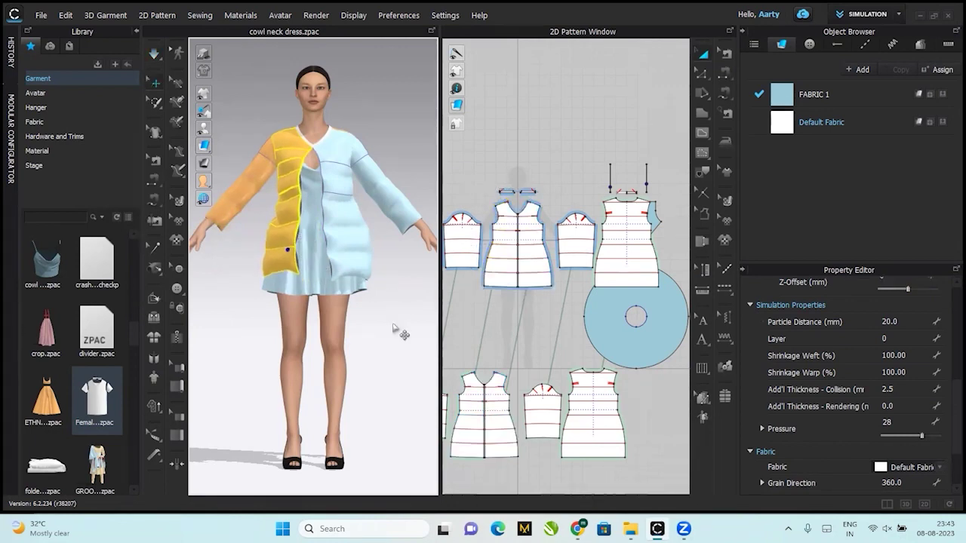
pyautogui.click(279, 256)
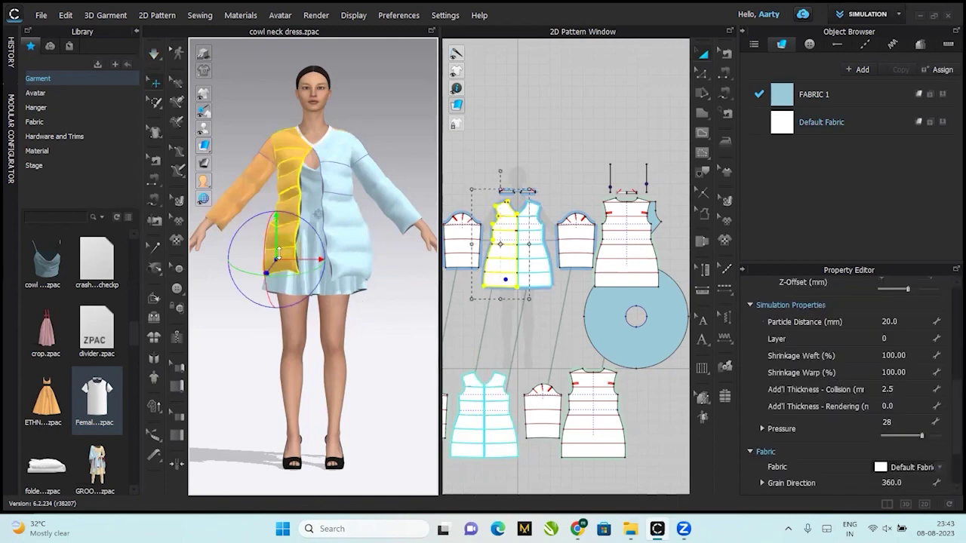
pyautogui.click(385, 360)
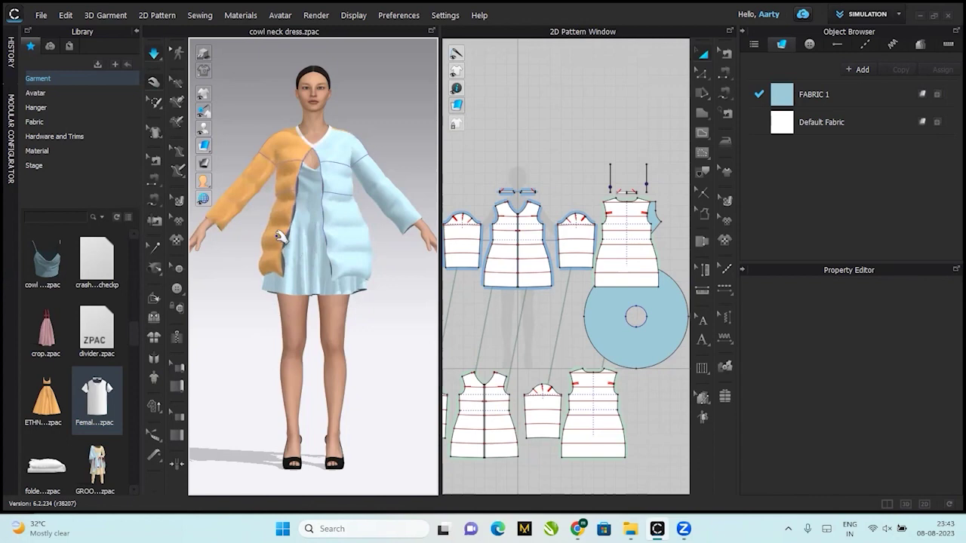
# Freeze the jacket's right front panel and right sleeve.
pyautogui.click(280, 236)
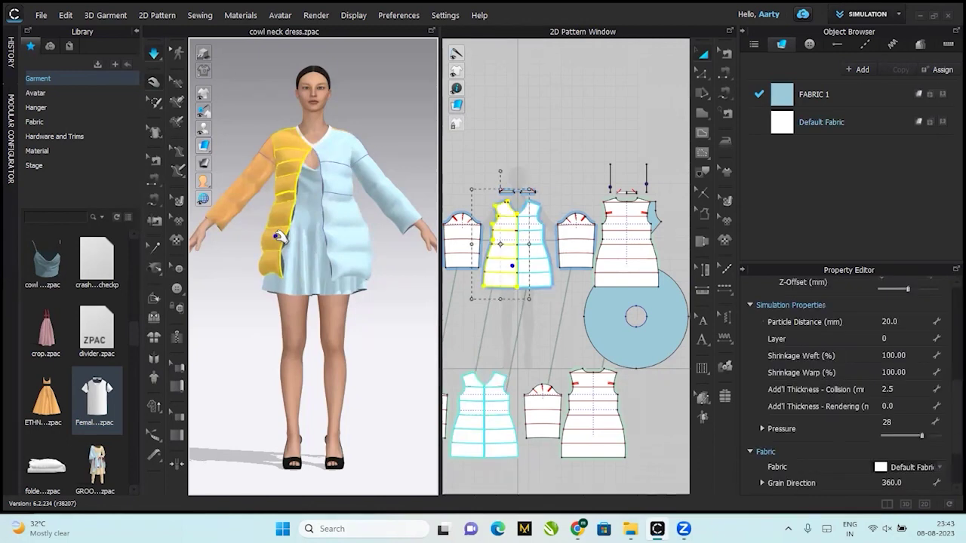
pyautogui.click(394, 358)
pyautogui.click(246, 187)
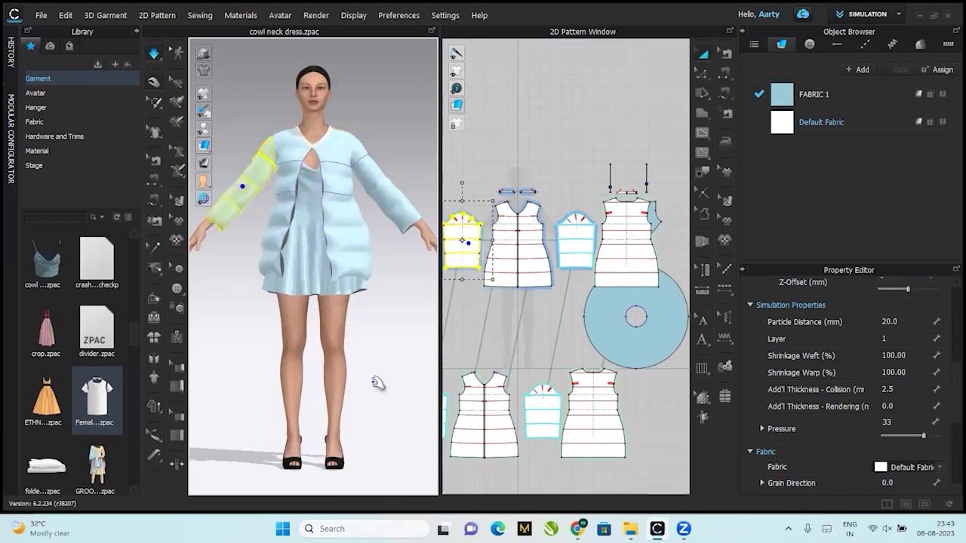
pyautogui.click(395, 367)
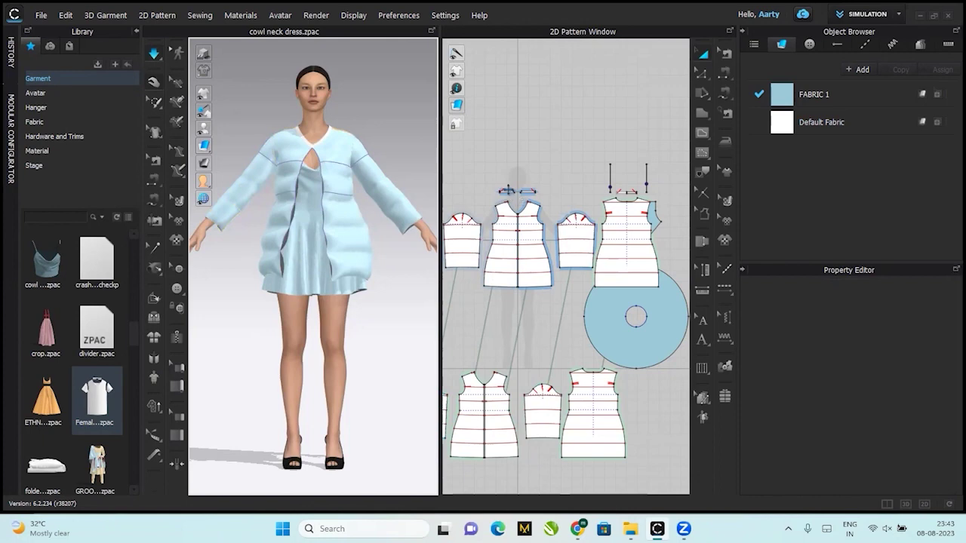
# Curve the top edge of the front collar pieces upward with Edit Curvature, to a length of about 5.1 in.
pyautogui.scroll(6, 507, 190)
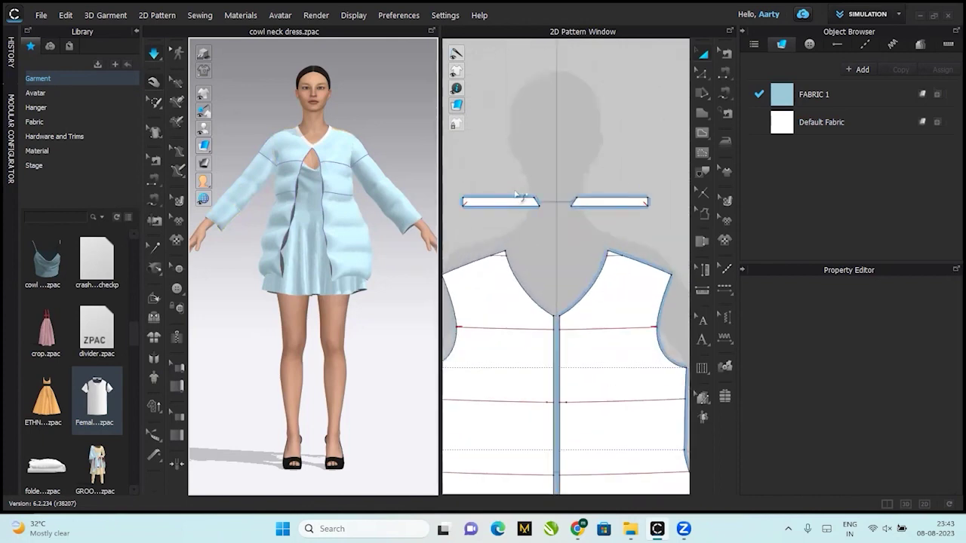
pyautogui.scroll(2, 518, 205)
pyautogui.press('z')
pyautogui.click(519, 204)
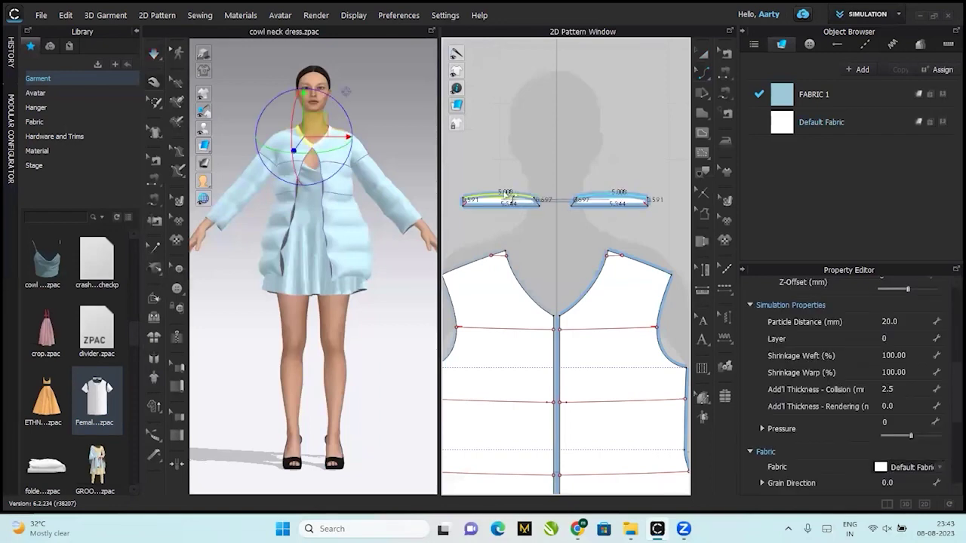
pyautogui.moveTo(504, 194); pyautogui.dragTo(511, 191)
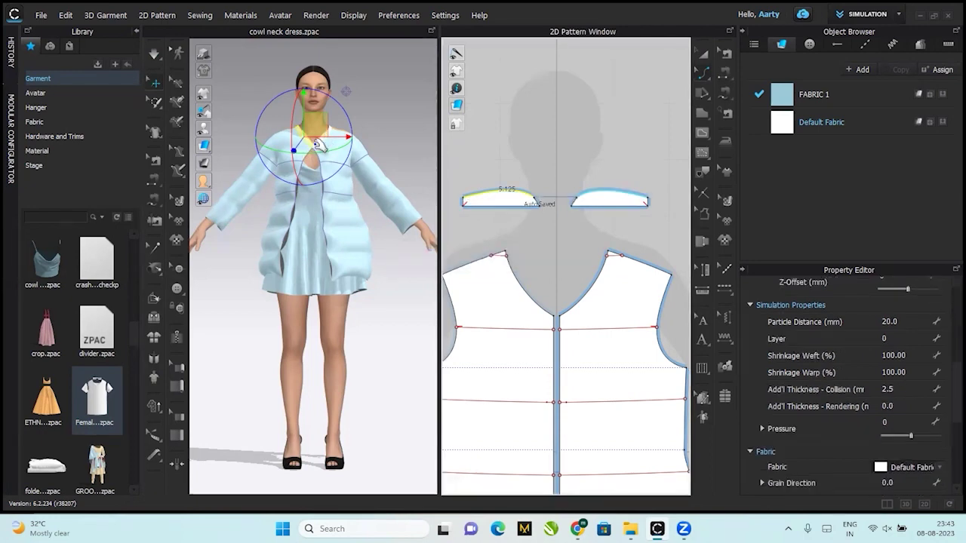
pyautogui.click(375, 144)
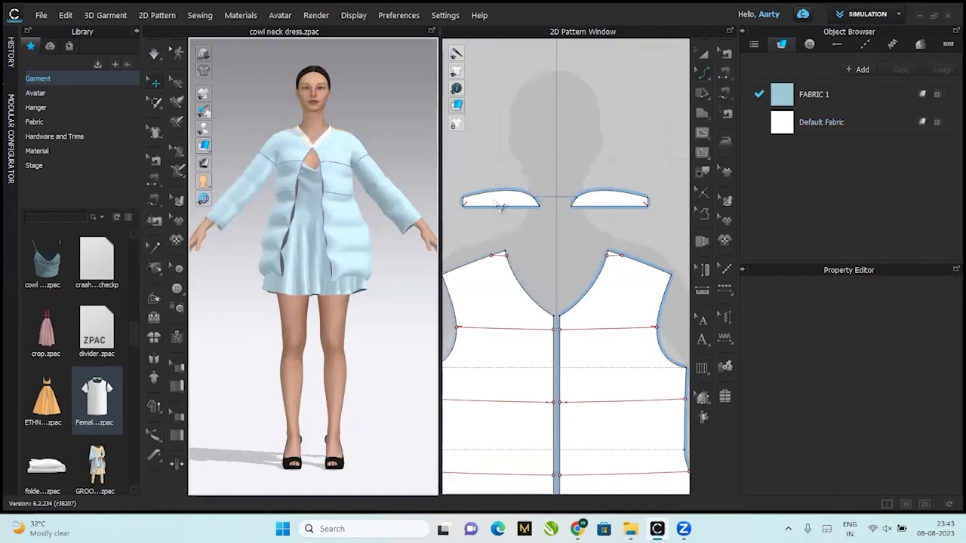
# Raise the outer top corner of the front collar piece straight up and set the adjoining Line 1 length to 5 in.
pyautogui.scroll(-8, 551, 182)
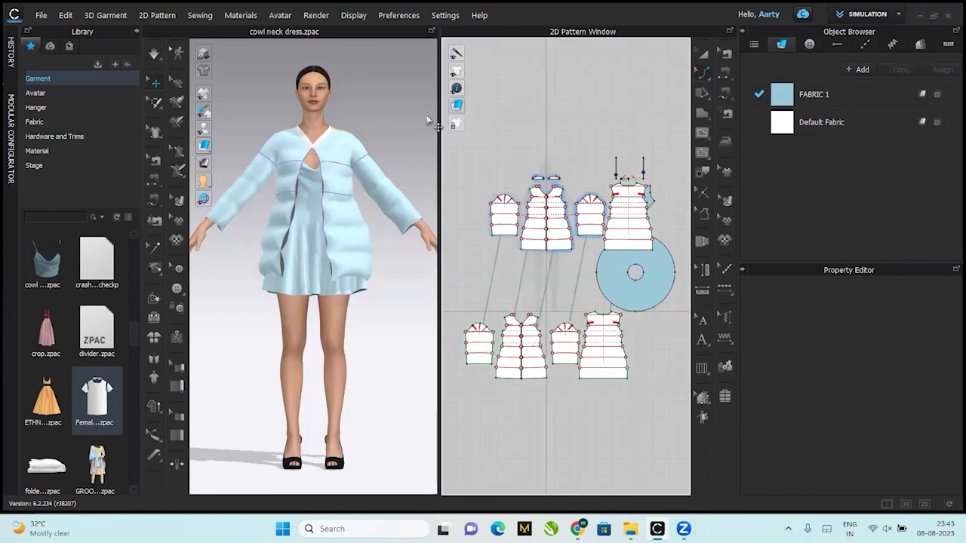
pyautogui.moveTo(375, 118); pyautogui.dragTo(410, 126, button='right')
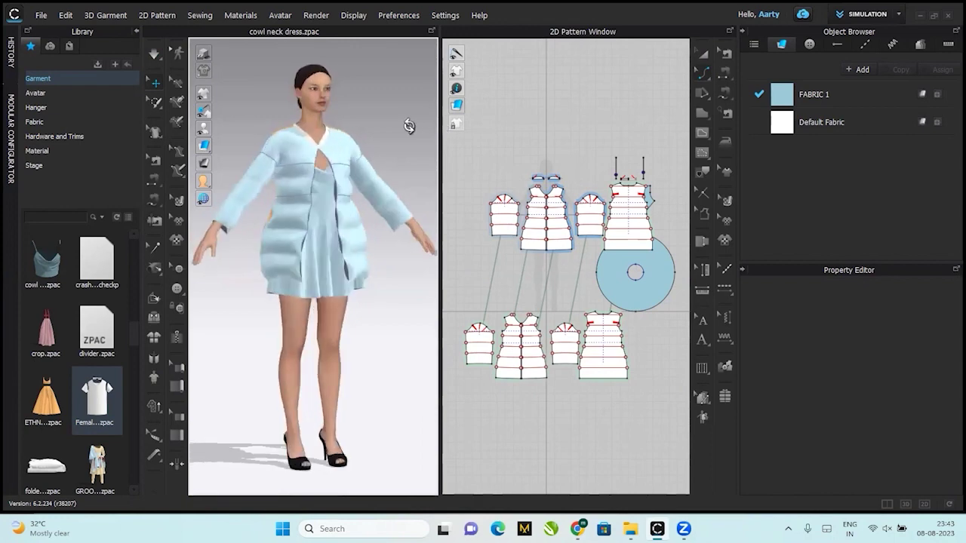
pyautogui.scroll(5, 541, 187)
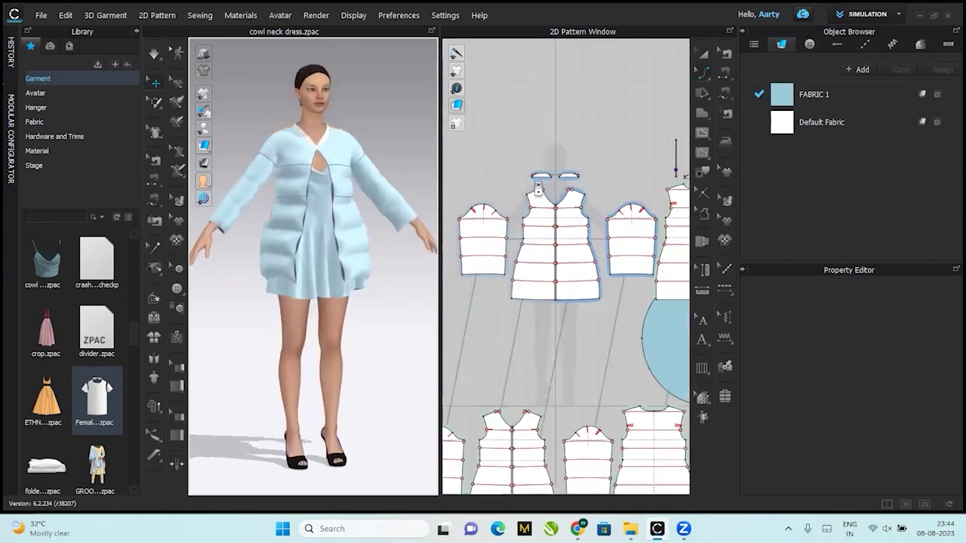
pyautogui.click(531, 164)
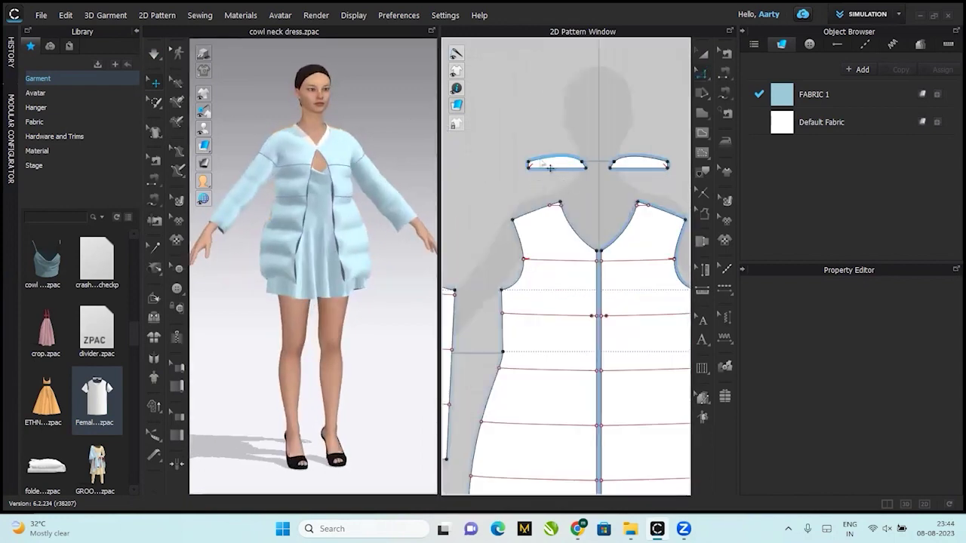
pyautogui.moveTo(530, 164); pyautogui.dragTo(526, 190)
pyautogui.press('Return')
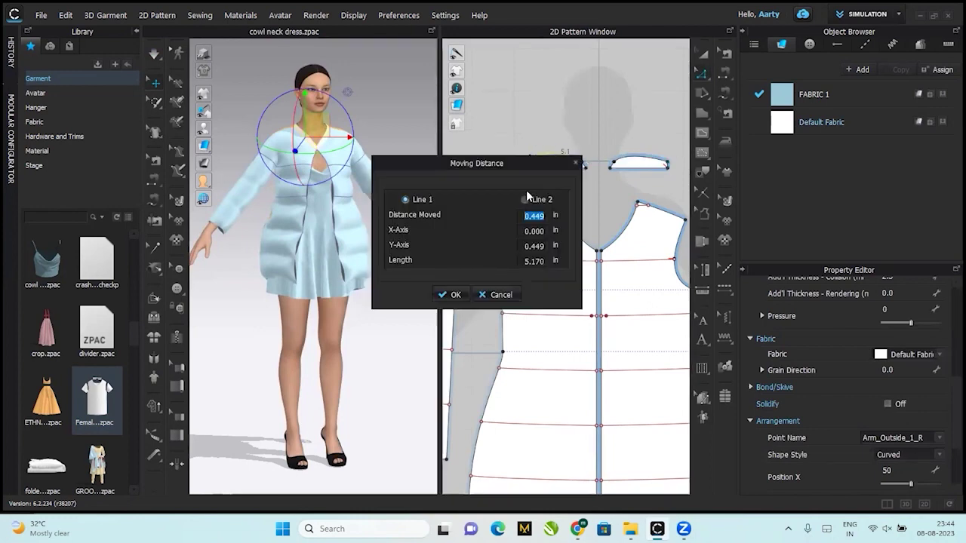
pyautogui.click(523, 261)
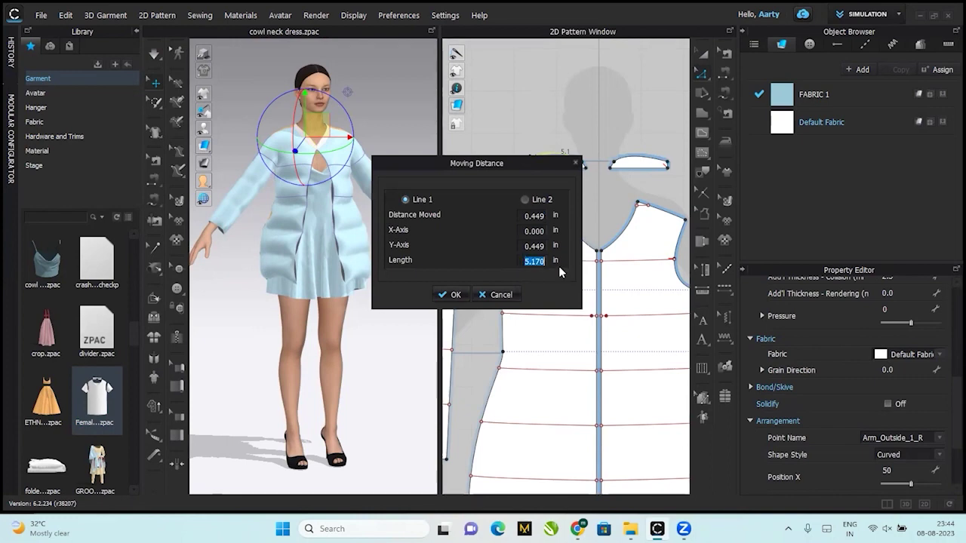
pyautogui.write('5')
pyautogui.click(452, 294)
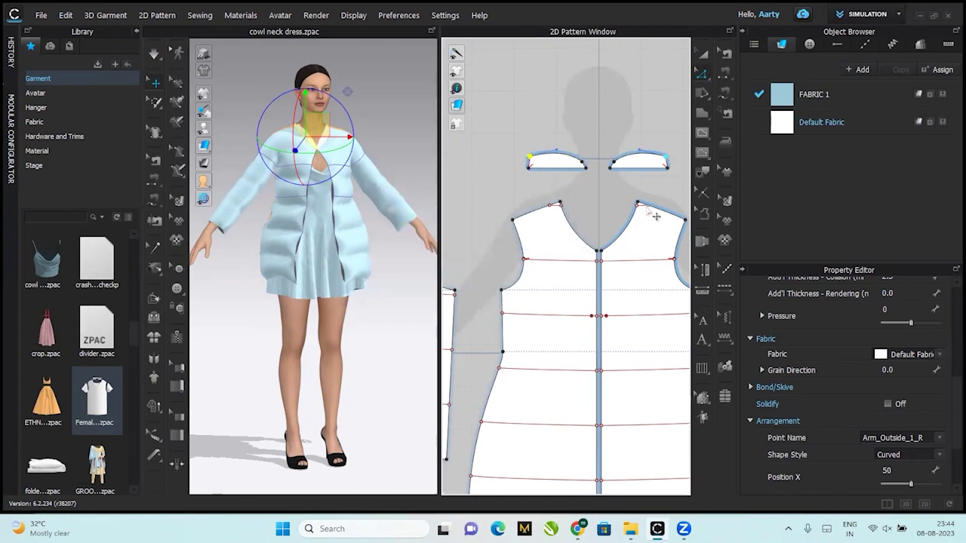
pyautogui.moveTo(654, 217); pyautogui.dragTo(446, 248, button='middle')
pyautogui.moveTo(634, 231); pyautogui.dragTo(512, 275, button='middle')
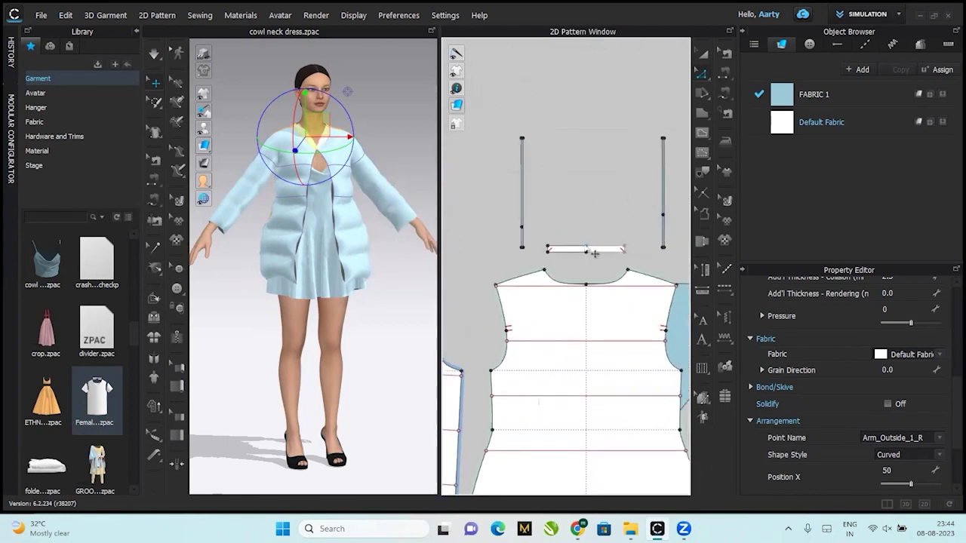
pyautogui.moveTo(586, 247); pyautogui.dragTo(586, 241)
pyautogui.rightClick(585, 240)
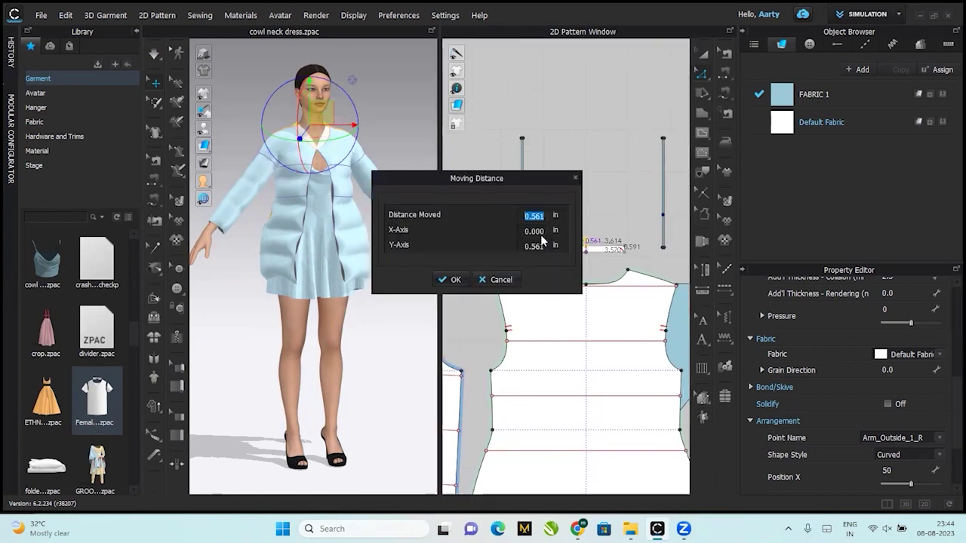
pyautogui.write('5')
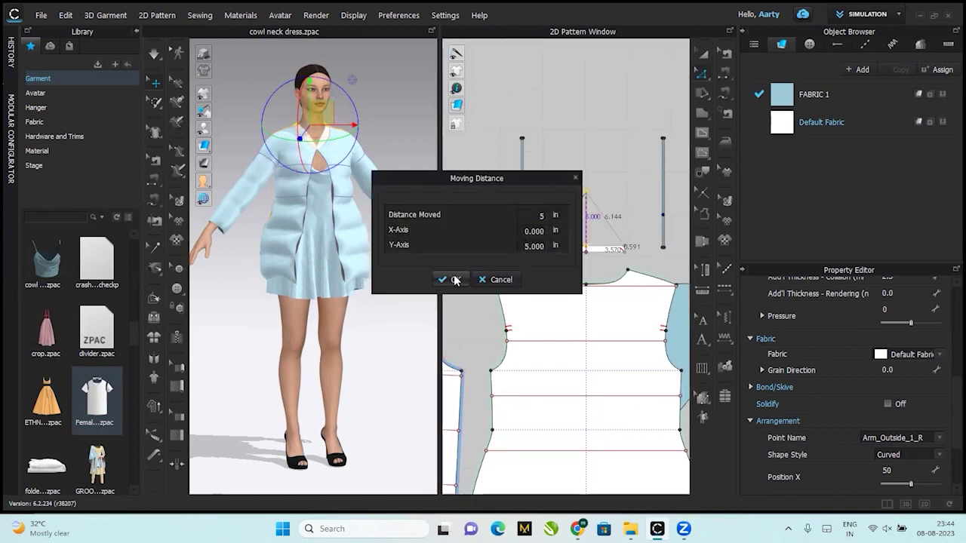
pyautogui.click(511, 279)
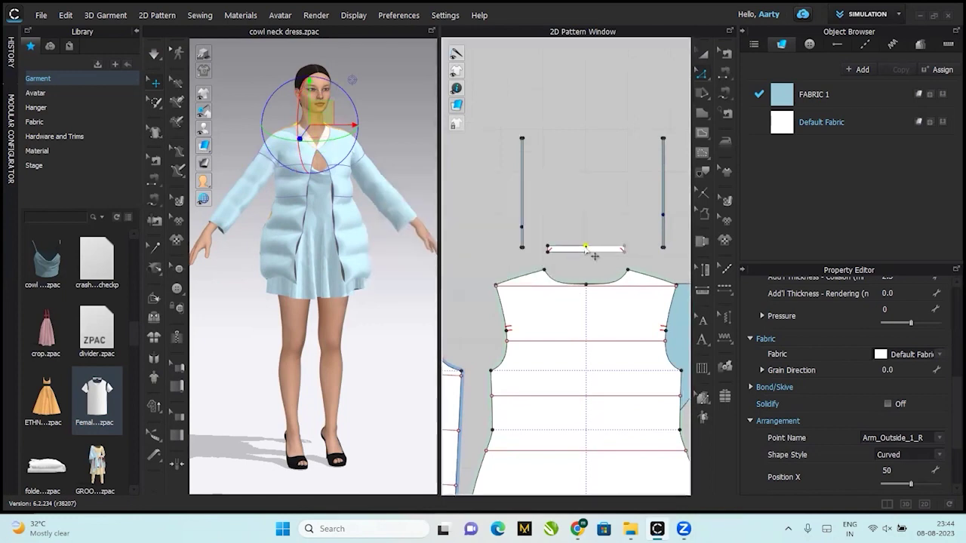
# Raise the center point of the back collar's top edge by 0.5 in along the Y-axis.
pyautogui.moveTo(595, 253); pyautogui.dragTo(595, 248)
pyautogui.rightClick(595, 249)
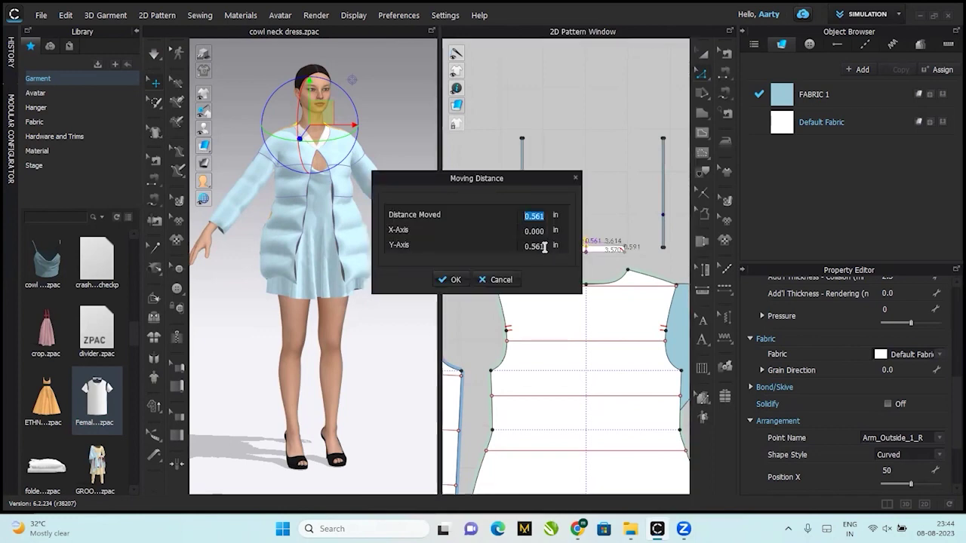
pyautogui.doubleClick(541, 248)
pyautogui.write('.5')
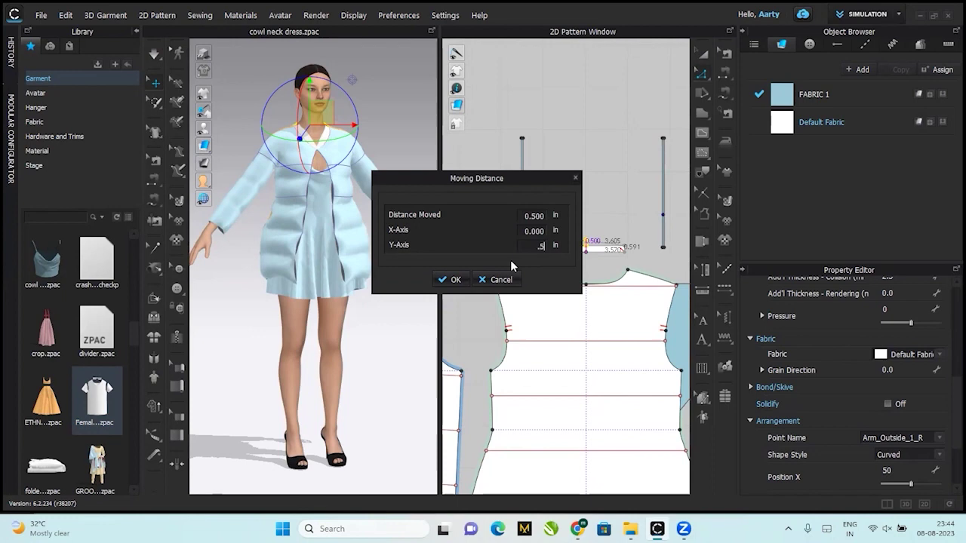
pyautogui.click(467, 279)
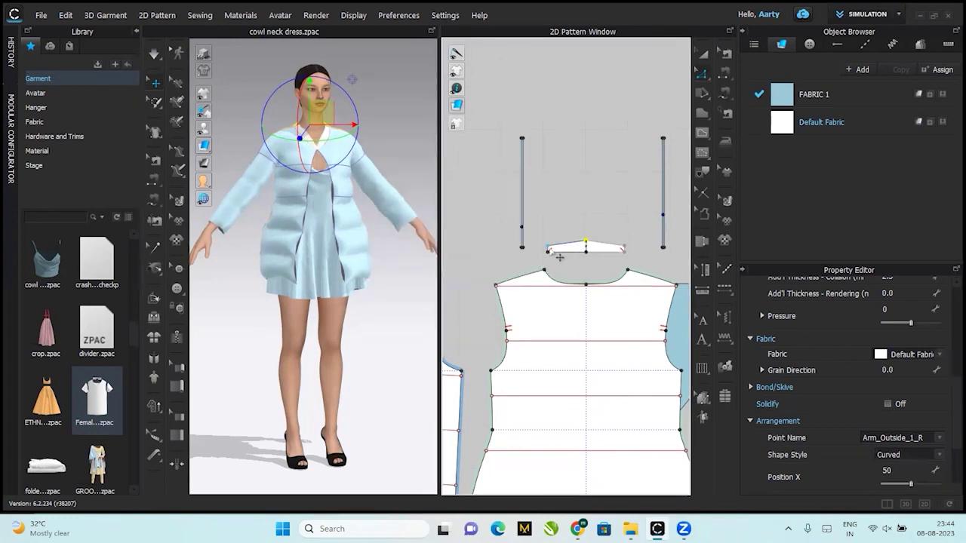
# Raise the outer top corner of the back collar level with the raised center point.
pyautogui.moveTo(549, 249); pyautogui.dragTo(546, 242)
pyautogui.rightClick(546, 242)
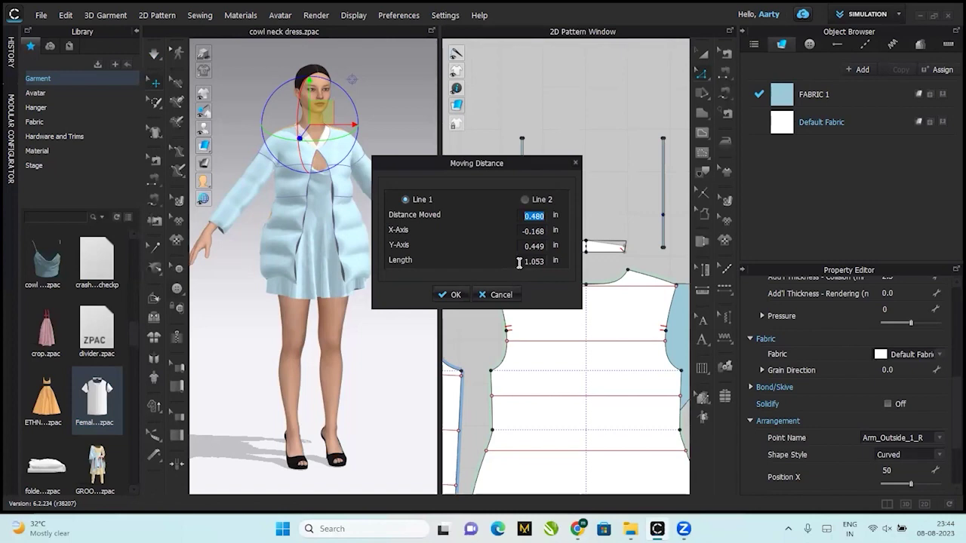
pyautogui.press('BackSpace')
pyautogui.click(467, 291)
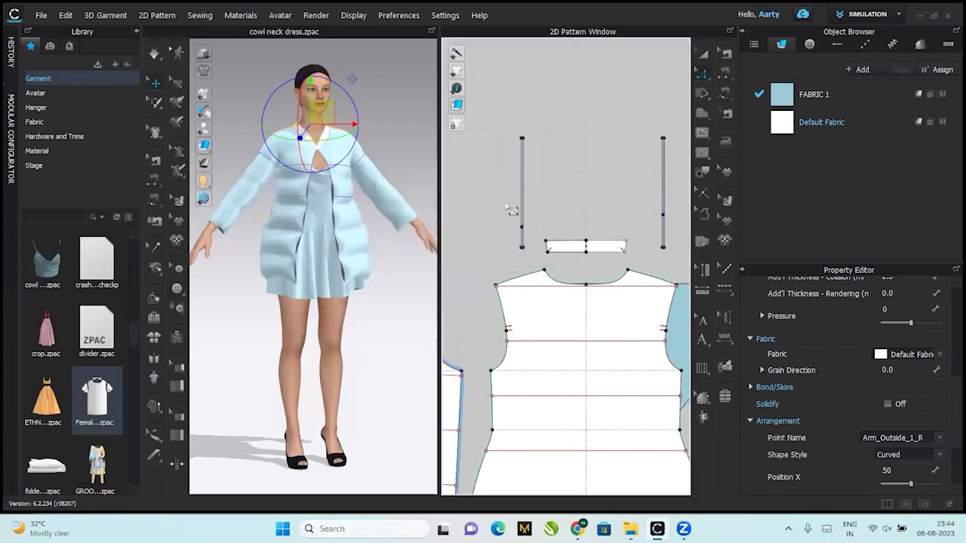
# Simulate the garment to update the reshaped collar on the avatar and check it from the front.
pyautogui.click(403, 148)
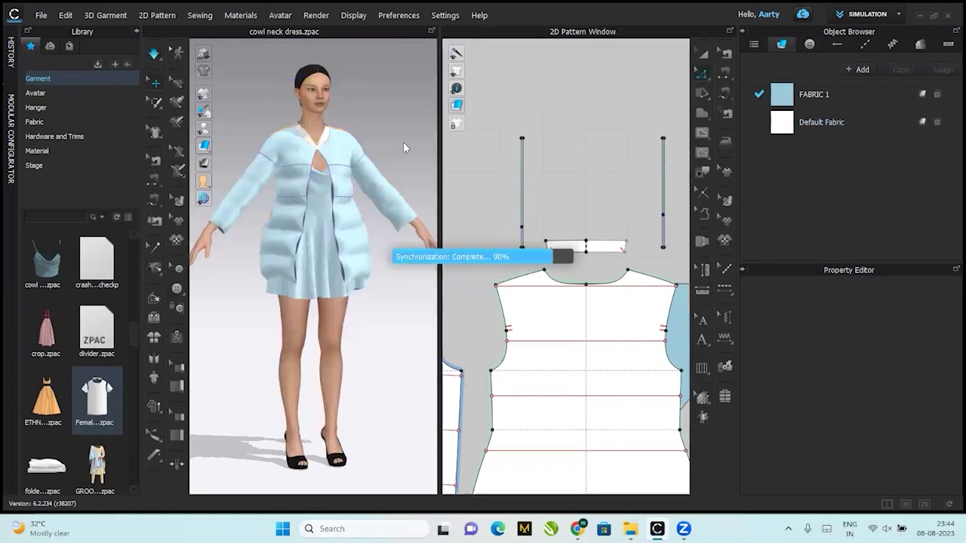
pyautogui.press('space')
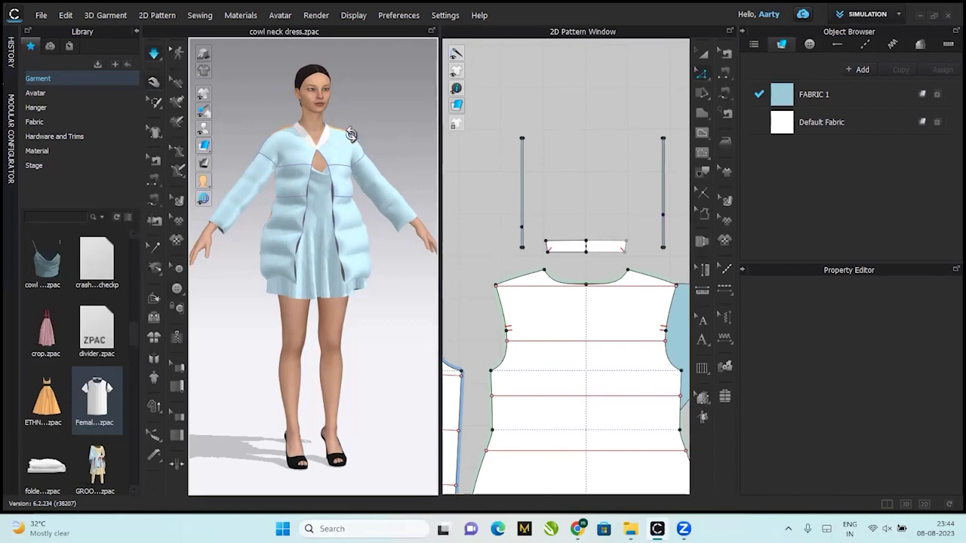
pyautogui.moveTo(354, 133)
pyautogui.mouseDown(button='right')
pyautogui.moveTo(192, 121)
pyautogui.moveTo(353, 126)
pyautogui.moveTo(339, 137)
pyautogui.mouseUp(button='right')
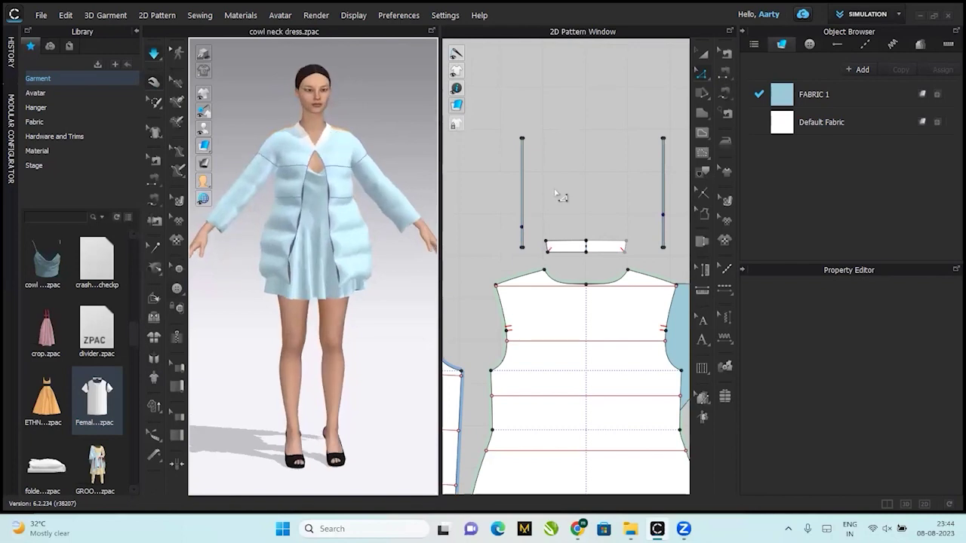
pyautogui.scroll(-5, 560, 196)
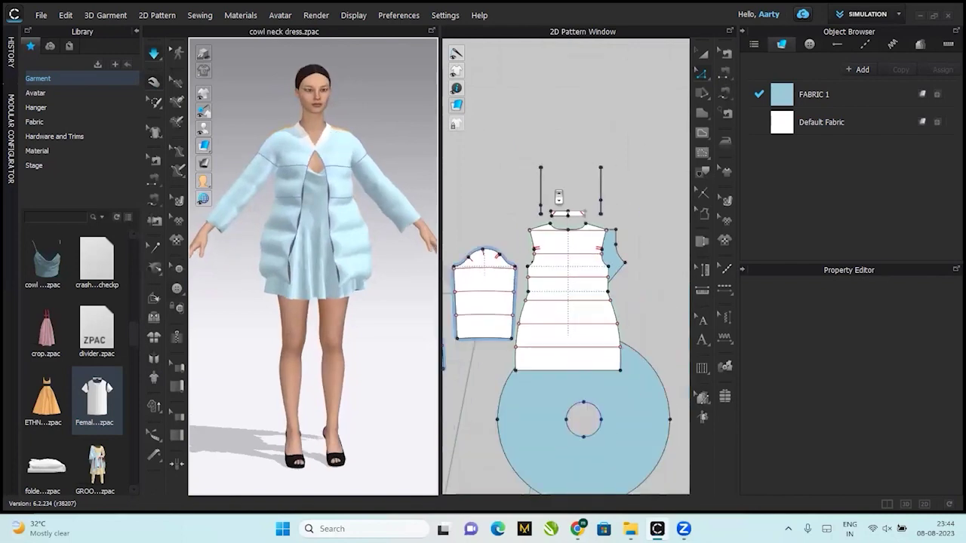
pyautogui.scroll(-3, 558, 197)
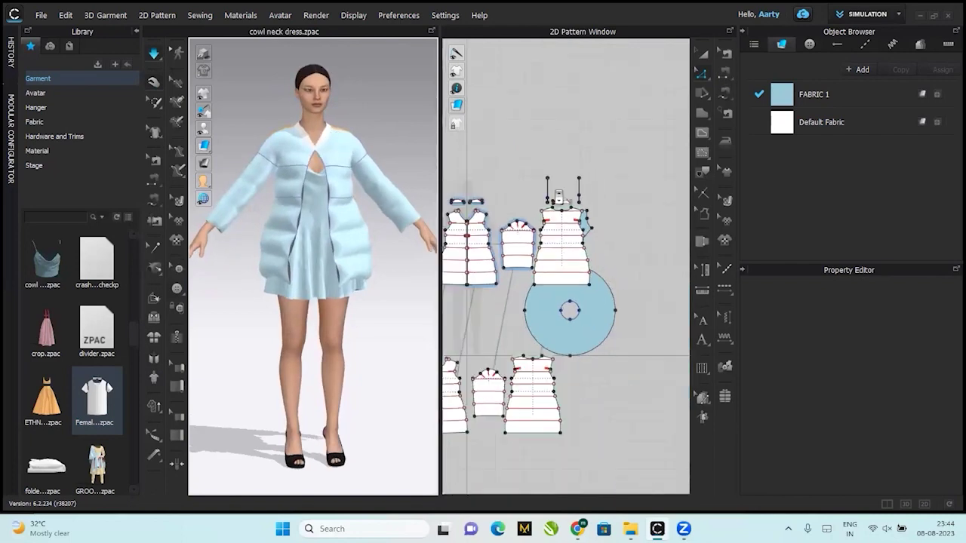
pyautogui.click(705, 52)
pyautogui.moveTo(466, 345); pyautogui.dragTo(598, 296, button='middle')
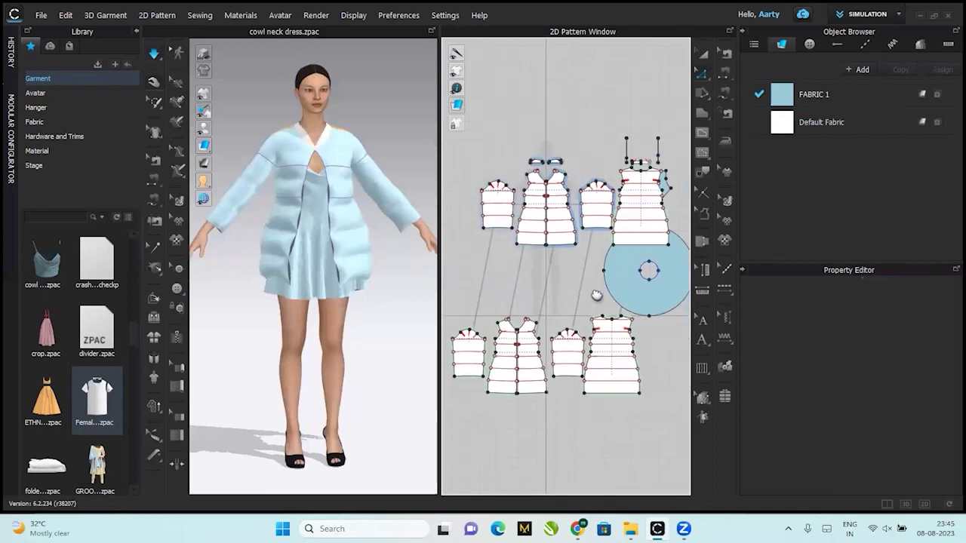
pyautogui.click(700, 113)
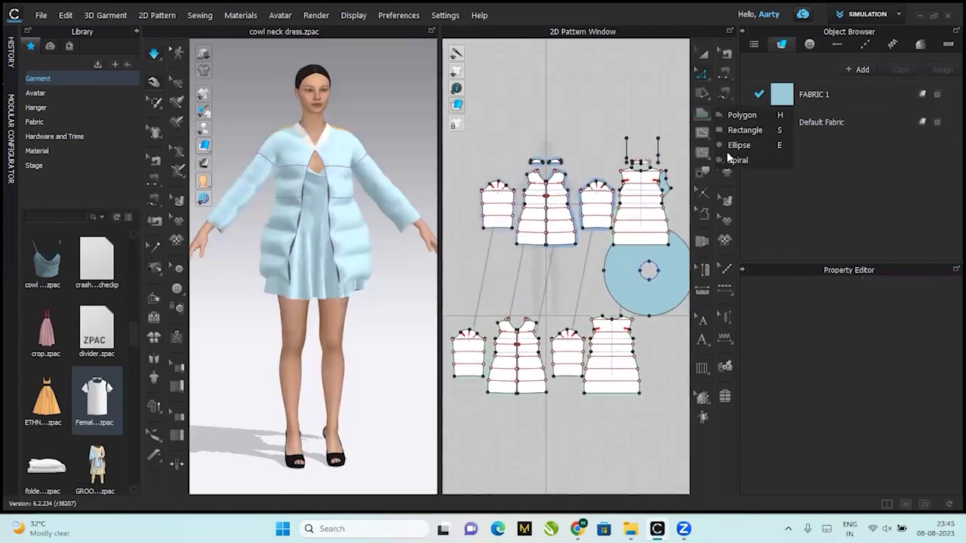
pyautogui.click(738, 130)
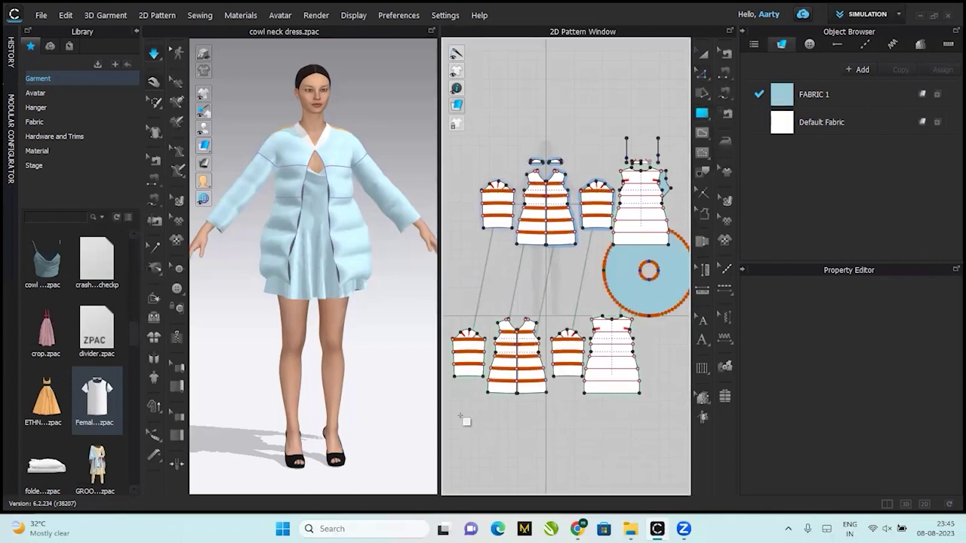
pyautogui.click(465, 399)
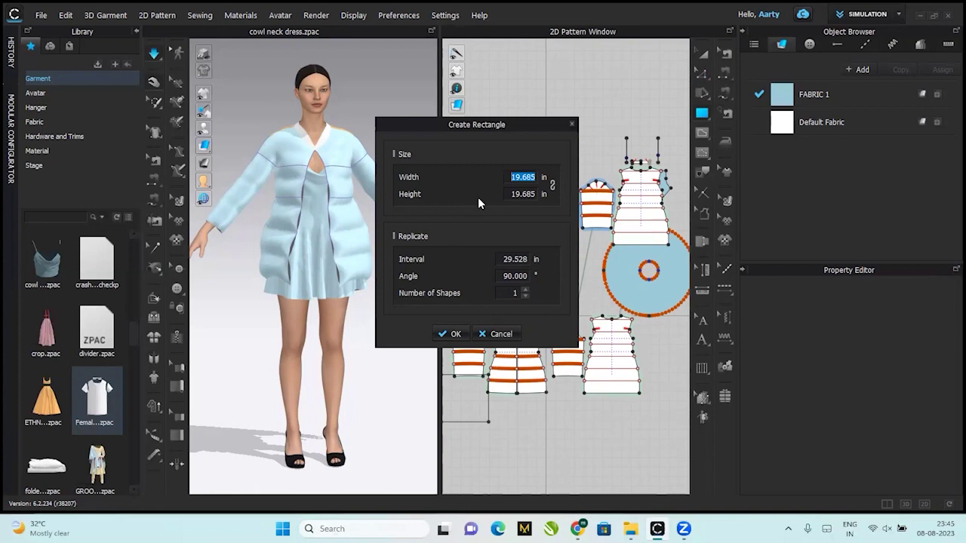
pyautogui.click(502, 334)
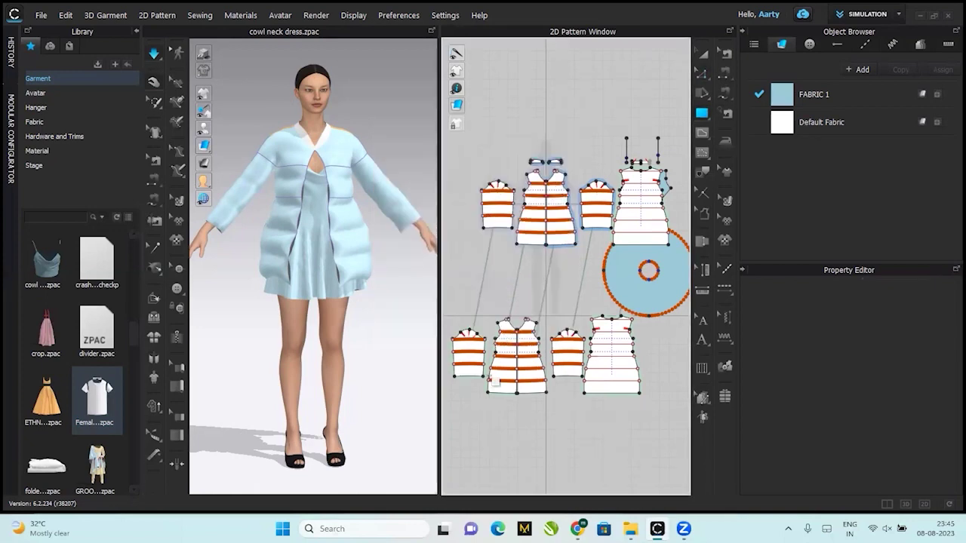
# Check the sleeve hem's length and create a 7 by 2.5 in rectangle as a cuff below the right sleeve pattern.
pyautogui.press('z')
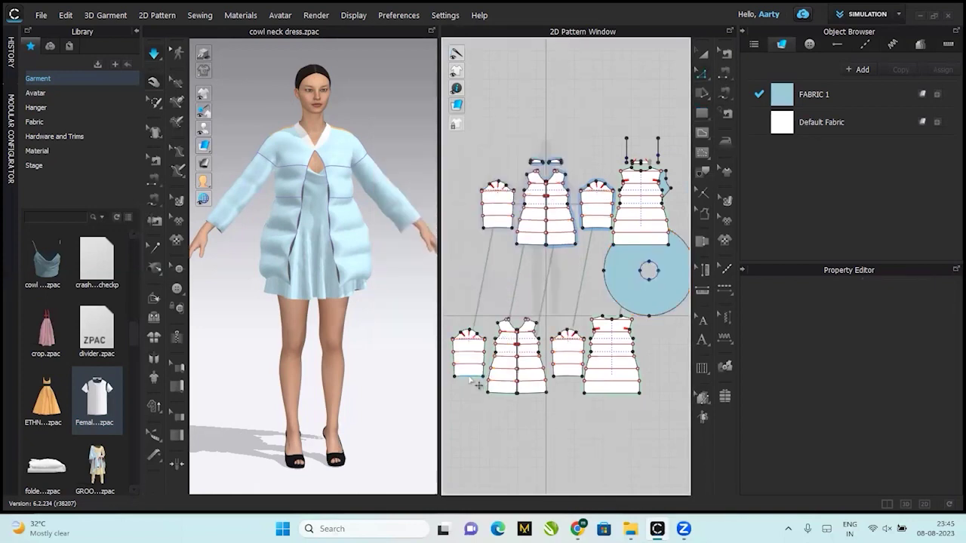
pyautogui.click(473, 382)
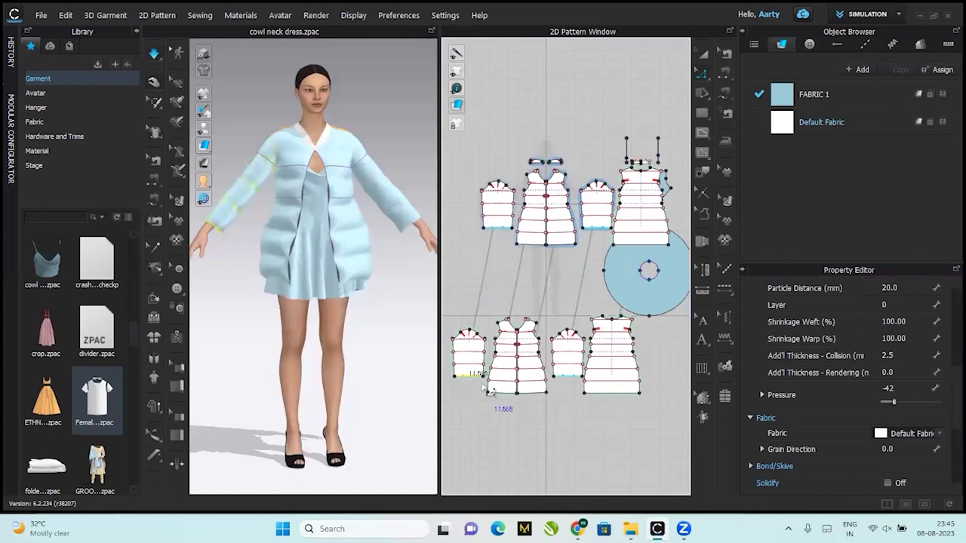
pyautogui.click(702, 112)
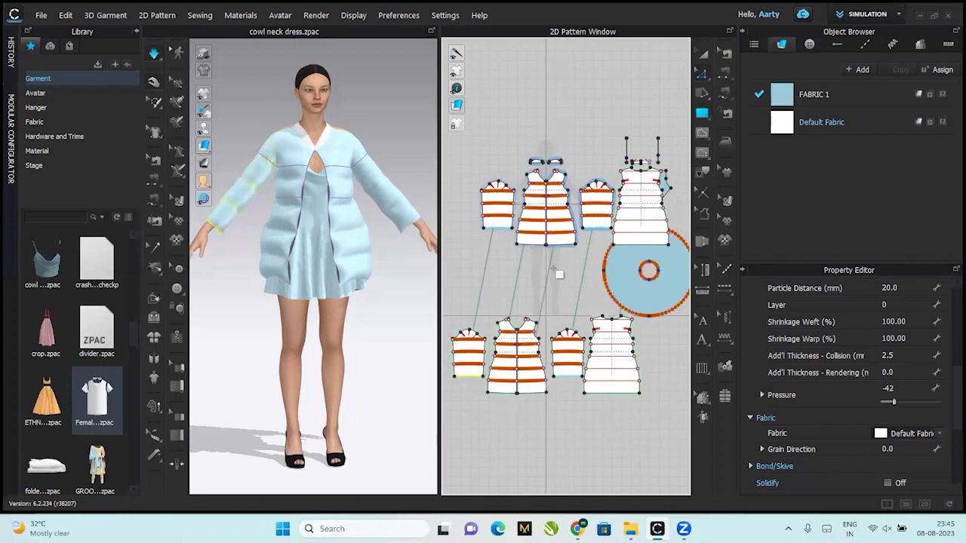
pyautogui.click(503, 277)
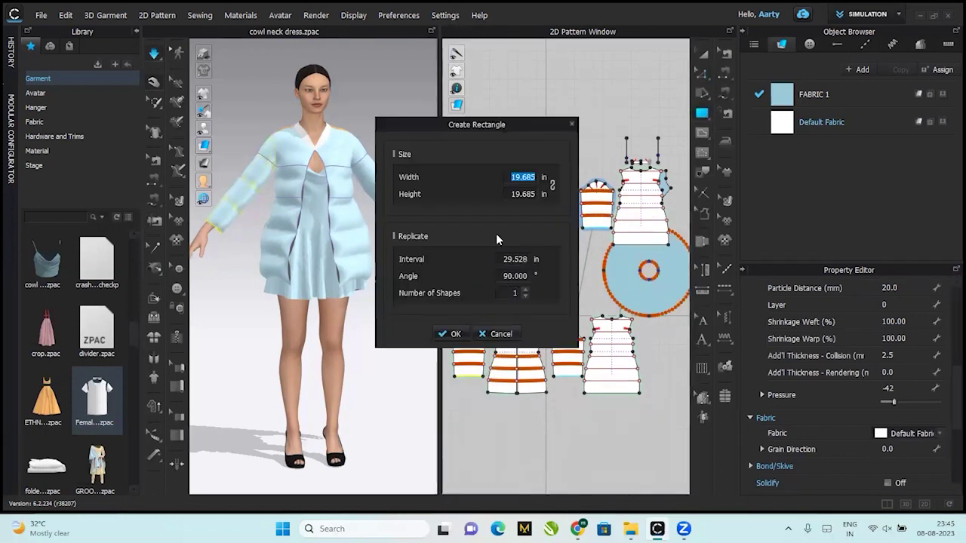
pyautogui.write('7')
pyautogui.click(511, 194)
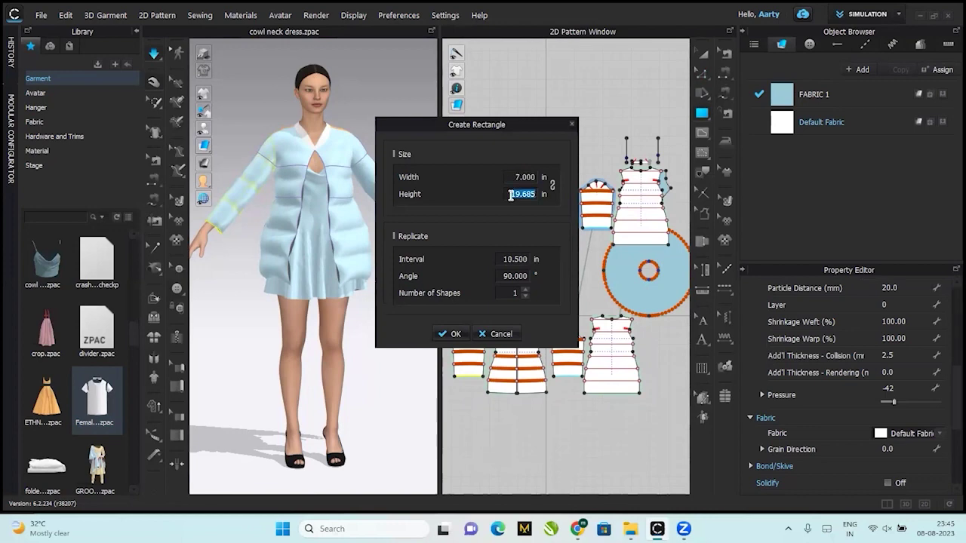
pyautogui.write('2.5')
pyautogui.click(453, 334)
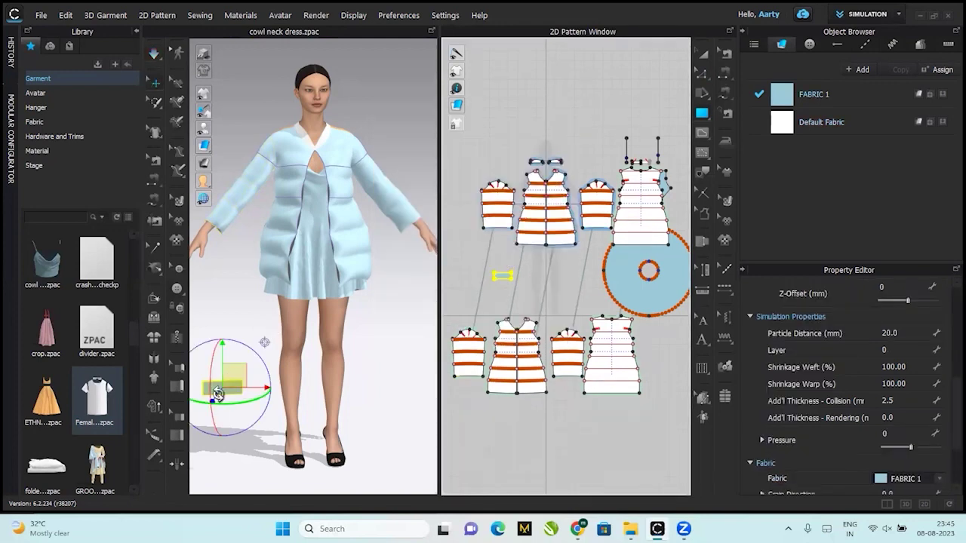
# Display the avatar's arrangement points and place the cuff around the right wrist.
pyautogui.click(204, 142)
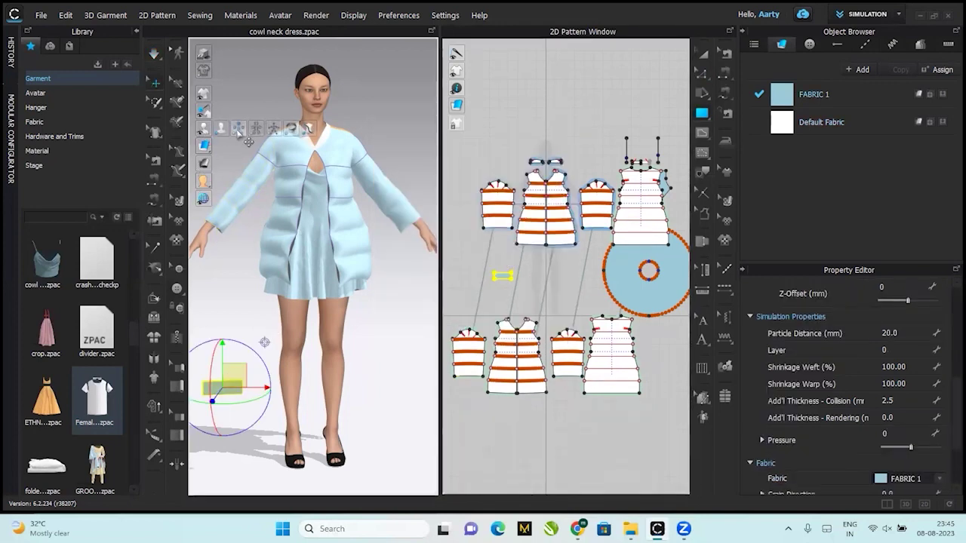
pyautogui.click(217, 231)
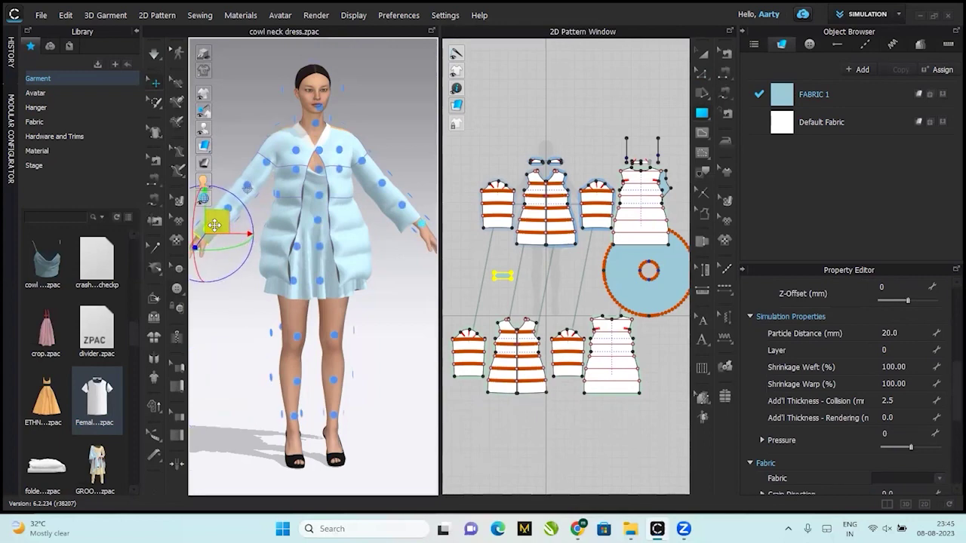
pyautogui.click(243, 306)
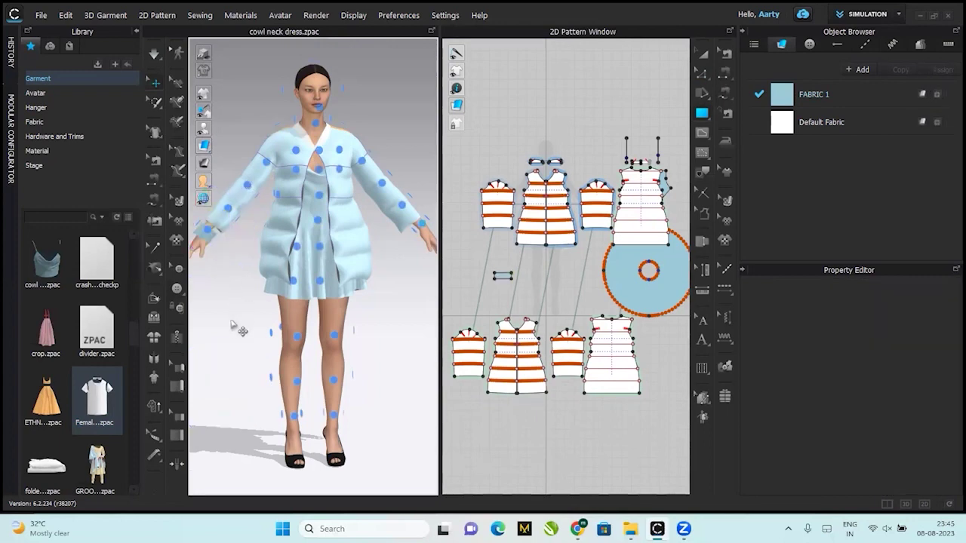
# Sew the cuff's long upper edge to the right sleeve hem and its two short ends to each other.
pyautogui.click(154, 188)
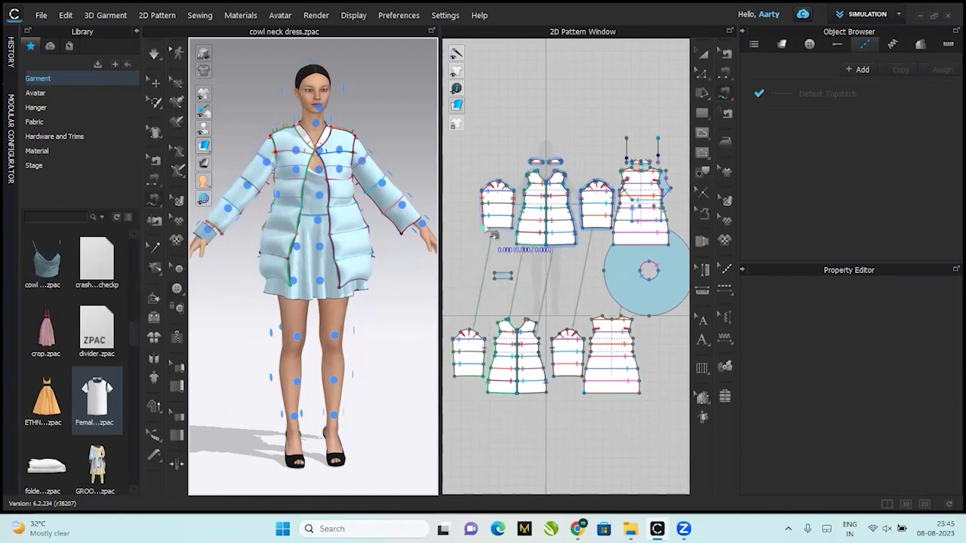
pyautogui.click(502, 277)
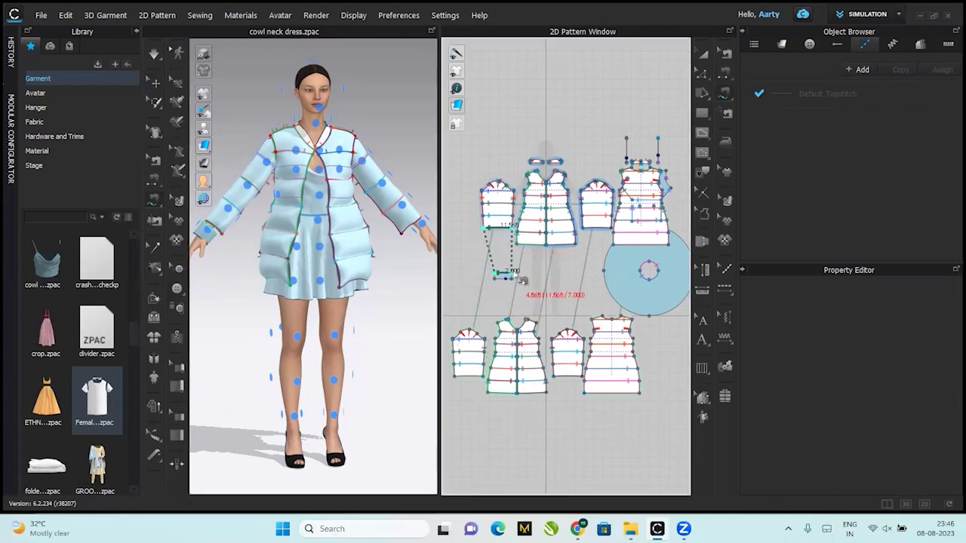
pyautogui.click(154, 180)
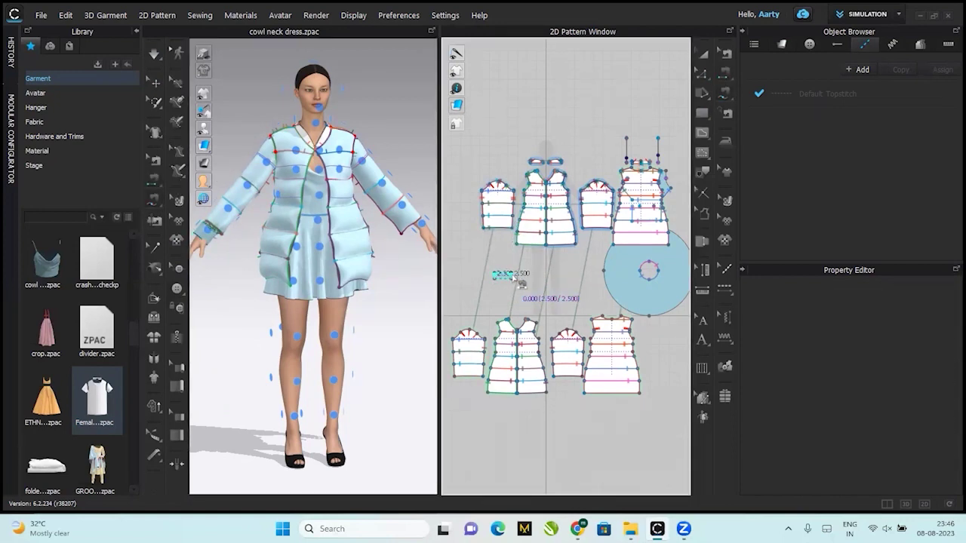
pyautogui.click(502, 278)
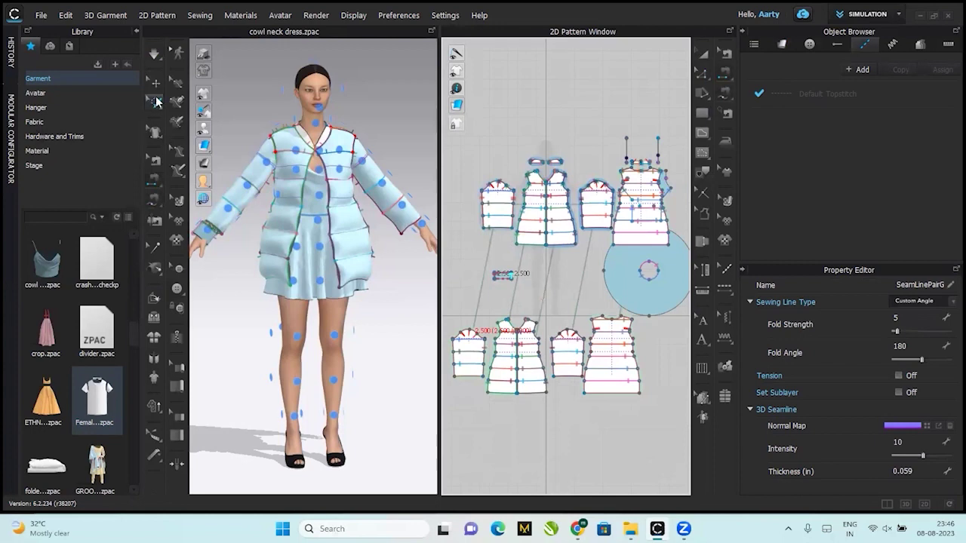
# Hide the arrangement points, simulate the cuff onto the right sleeve, and strengthen that sleeve.
pyautogui.click(155, 83)
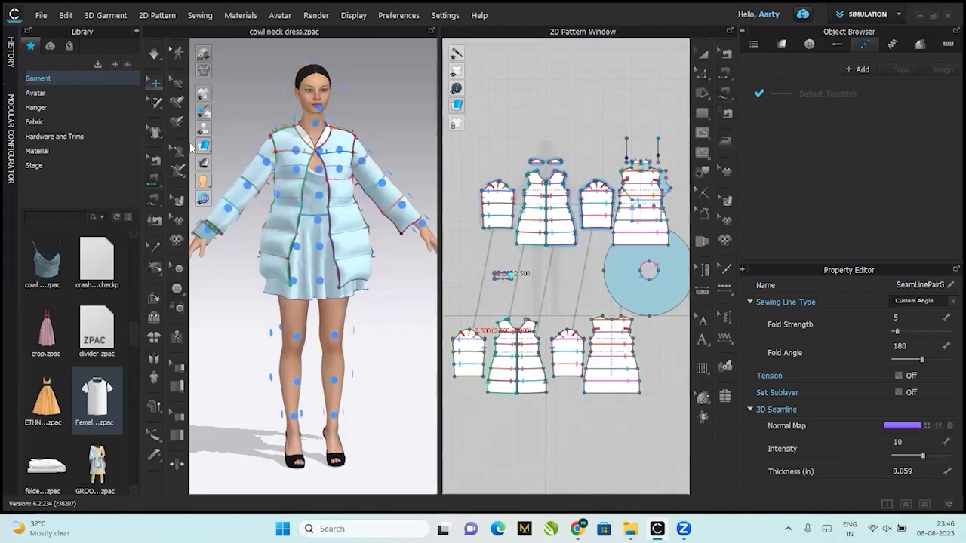
pyautogui.press('q')
pyautogui.click(228, 221)
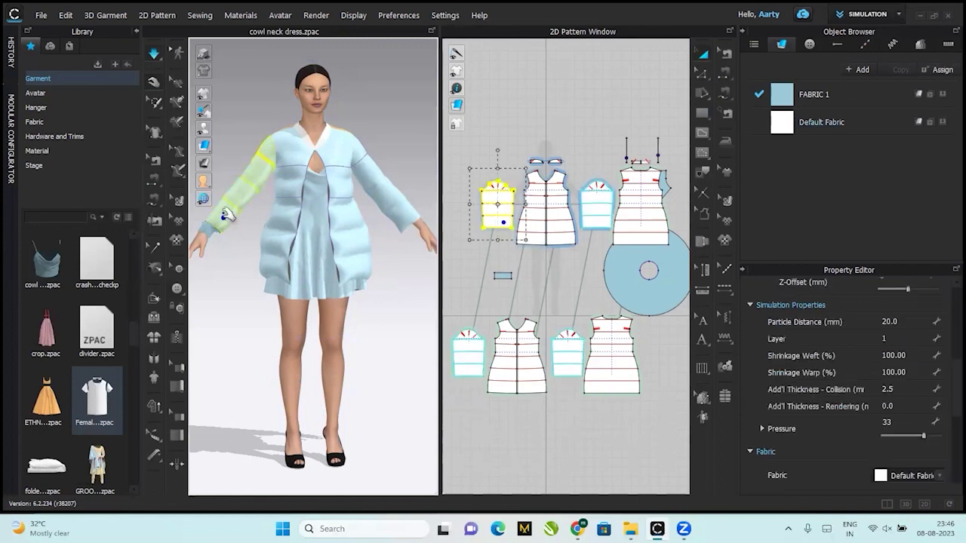
pyautogui.click(251, 129)
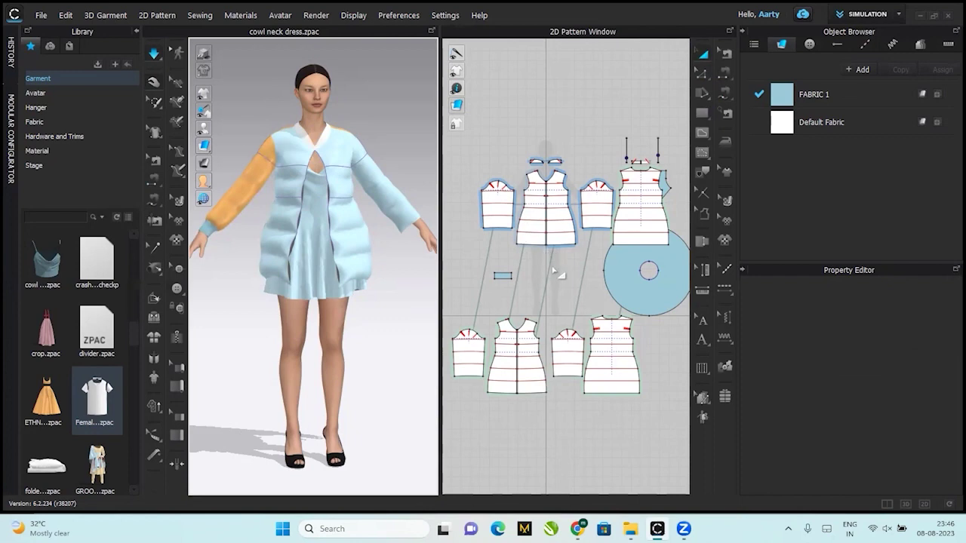
# Paste a mirrored copy of the right cuff below the left sleeve pattern and position it around the left wrist.
pyautogui.click(503, 279)
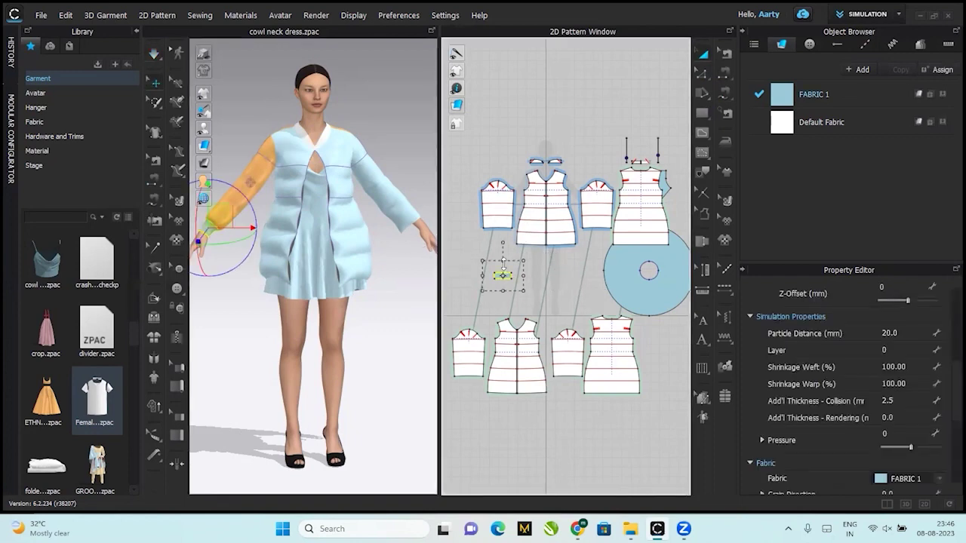
pyautogui.click(402, 247)
pyautogui.rightClick(399, 270)
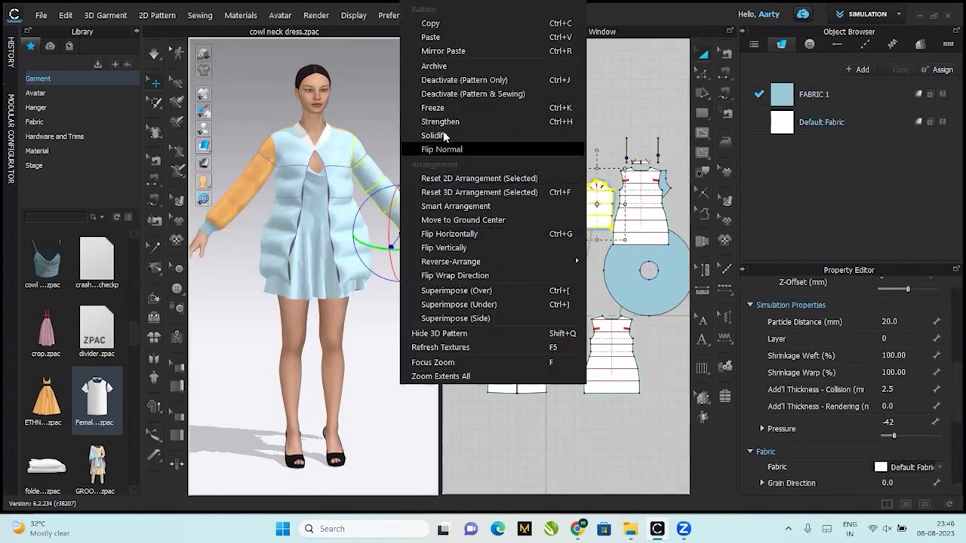
pyautogui.click(435, 51)
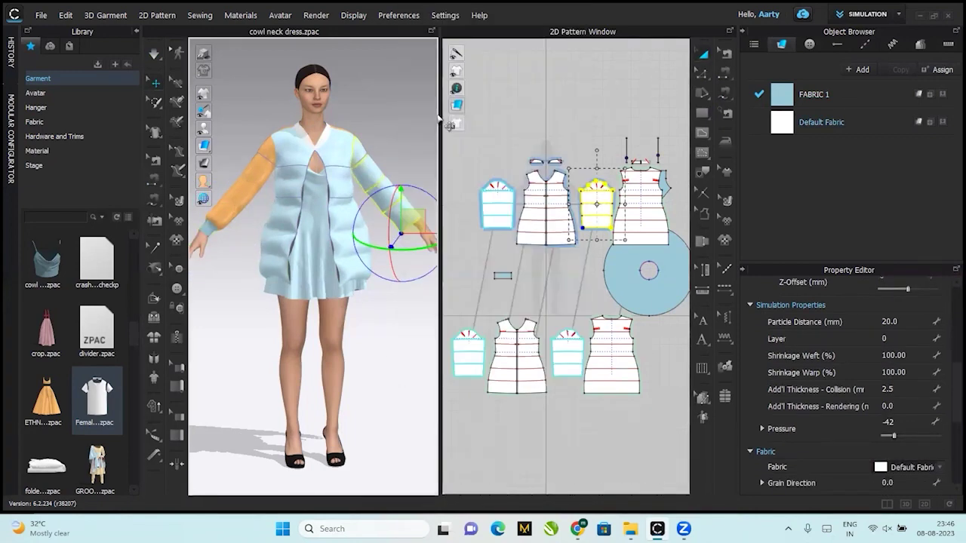
pyautogui.click(421, 225)
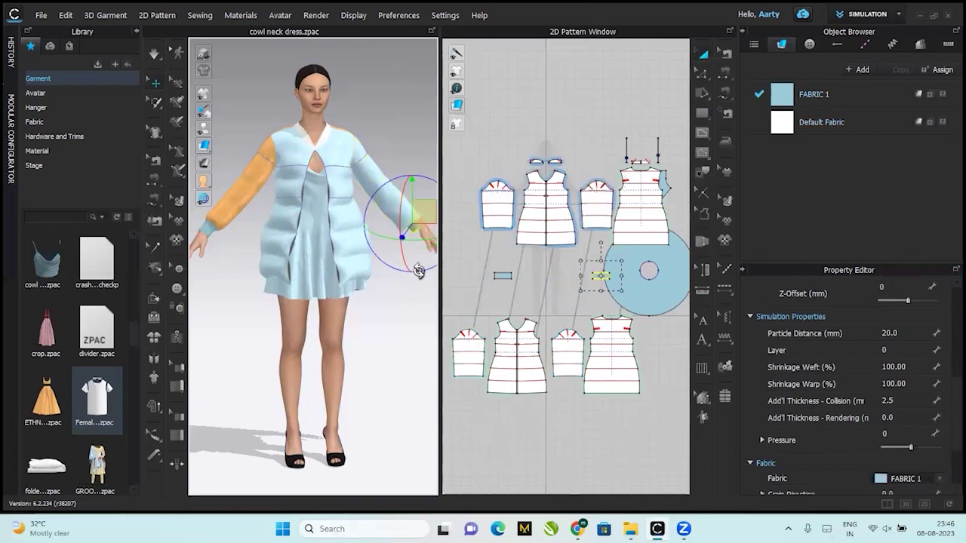
pyautogui.moveTo(426, 213); pyautogui.dragTo(437, 215)
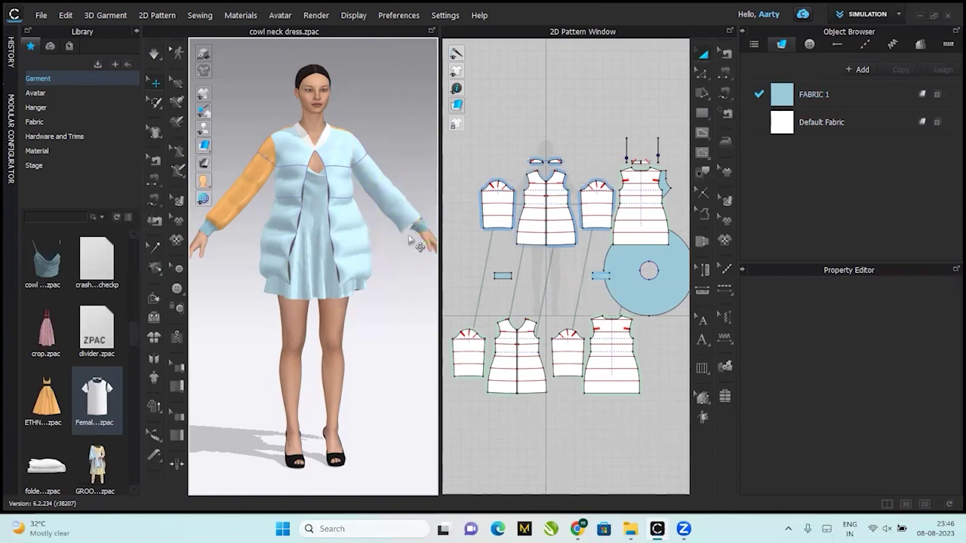
# Strengthen the left sleeve's outer pattern piece.
pyautogui.click(406, 221)
pyautogui.hotkey('ctrl', 'h')
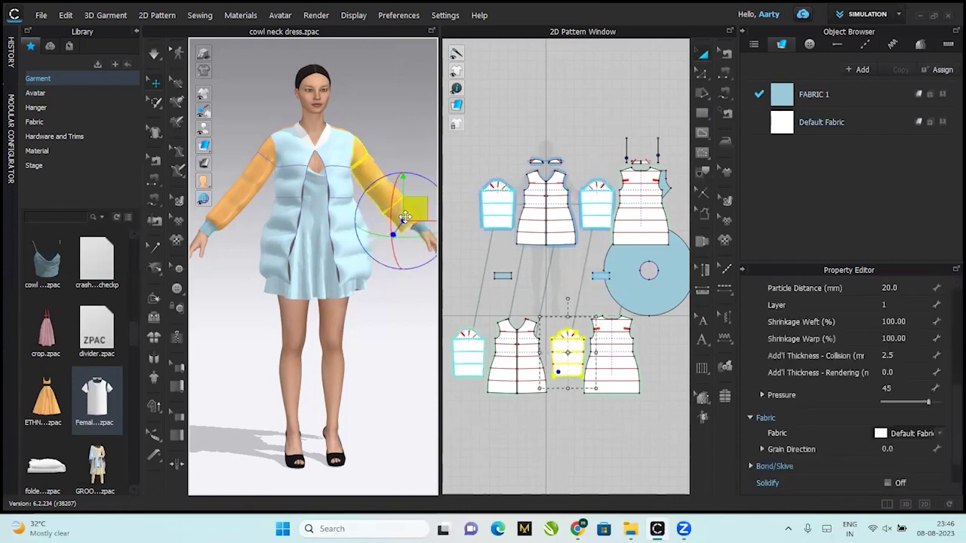
pyautogui.click(417, 306)
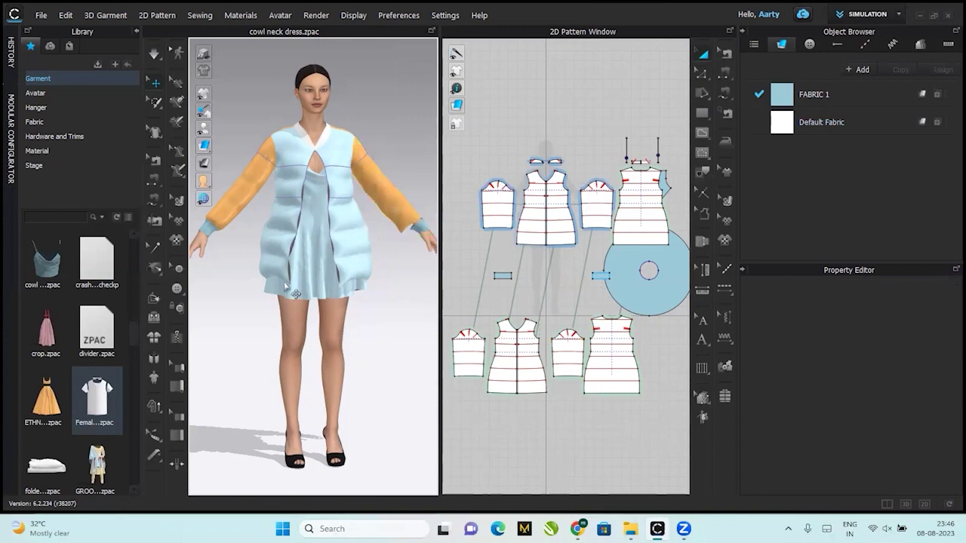
# Sew the left cuff's long upper edge to the left sleeve hem and simulate it onto the sleeve.
pyautogui.click(155, 201)
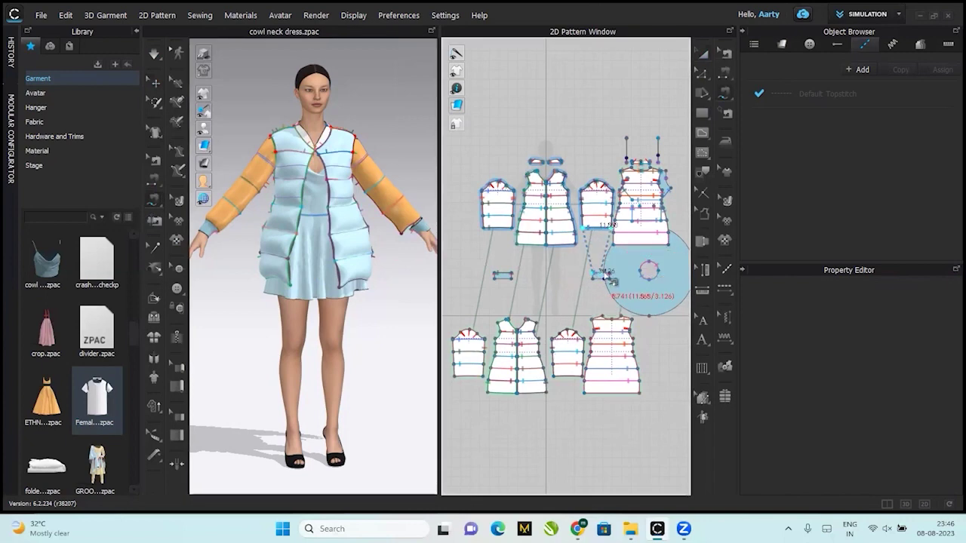
pyautogui.click(252, 185)
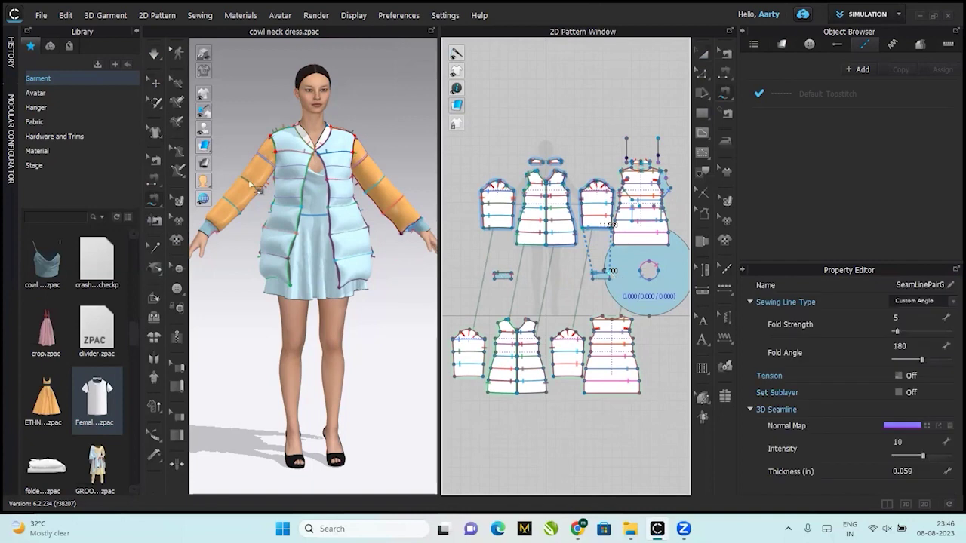
pyautogui.press('space')
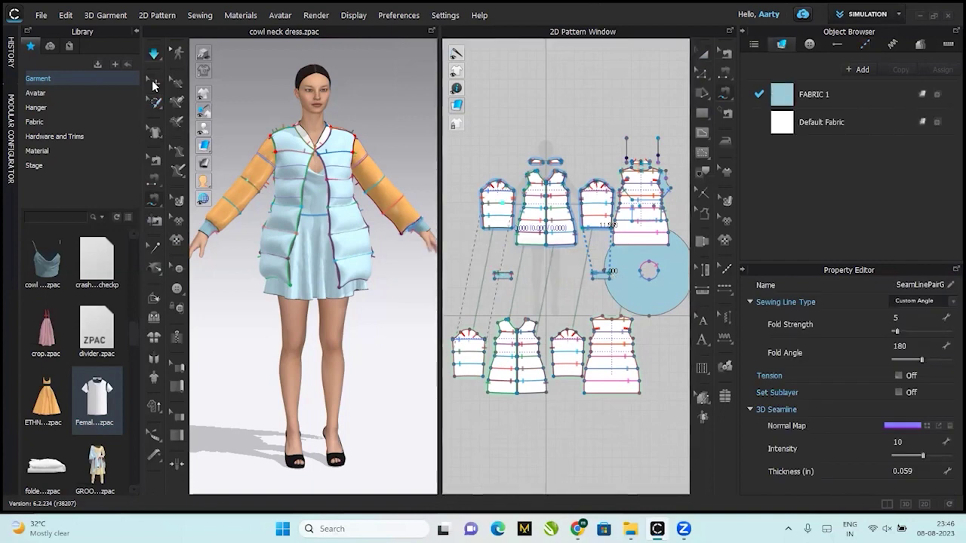
pyautogui.click(153, 86)
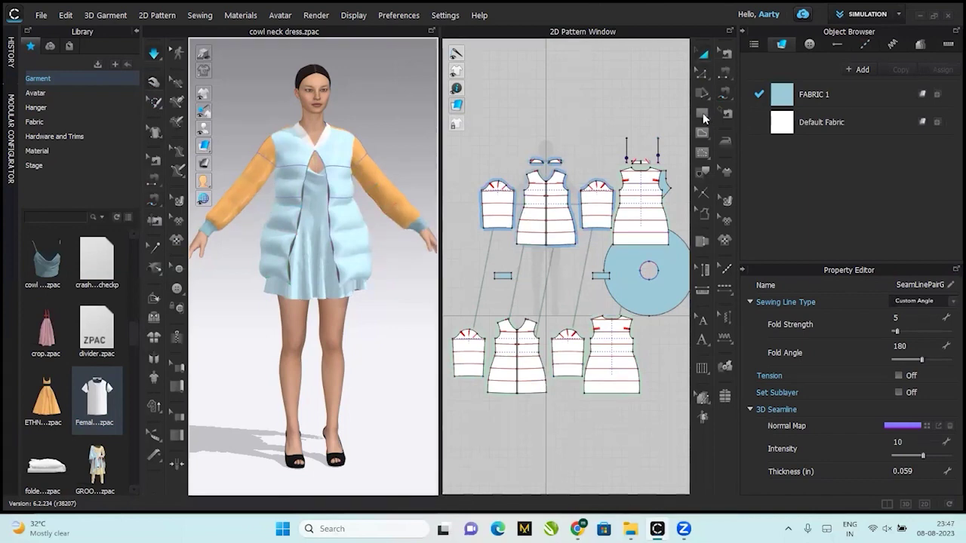
# Check the right front hem's length and create a 10 by 2.5 in rectangle as a hem band below that panel.
pyautogui.click(702, 112)
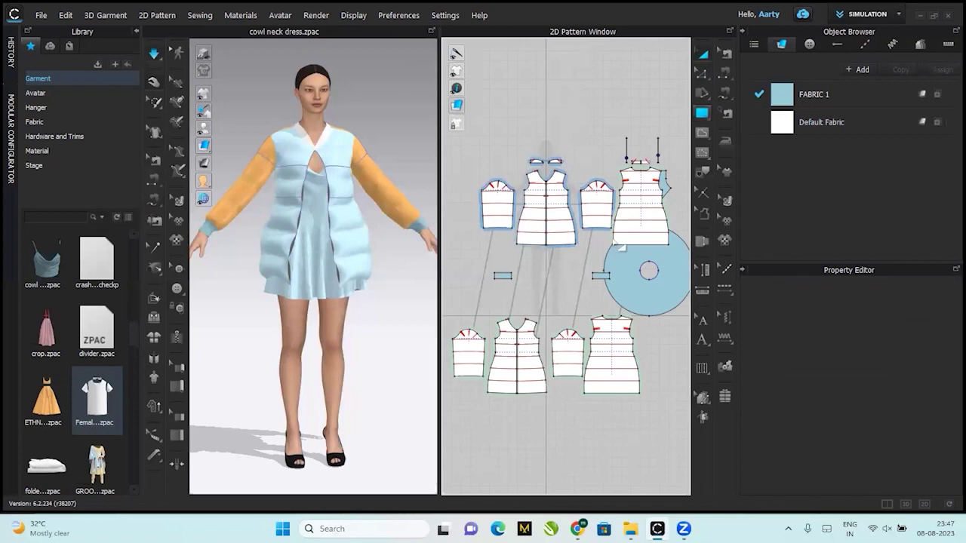
pyautogui.press('z')
pyautogui.click(533, 245)
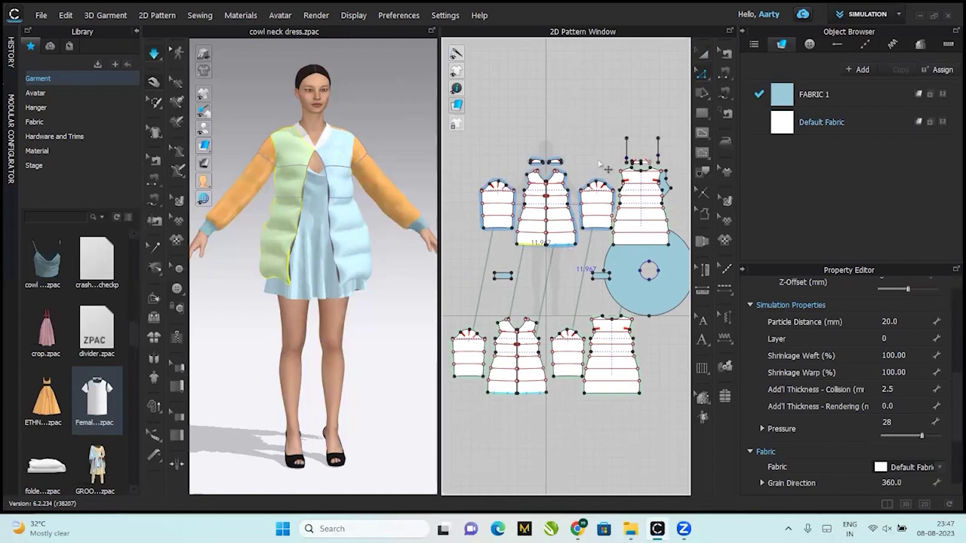
pyautogui.click(703, 114)
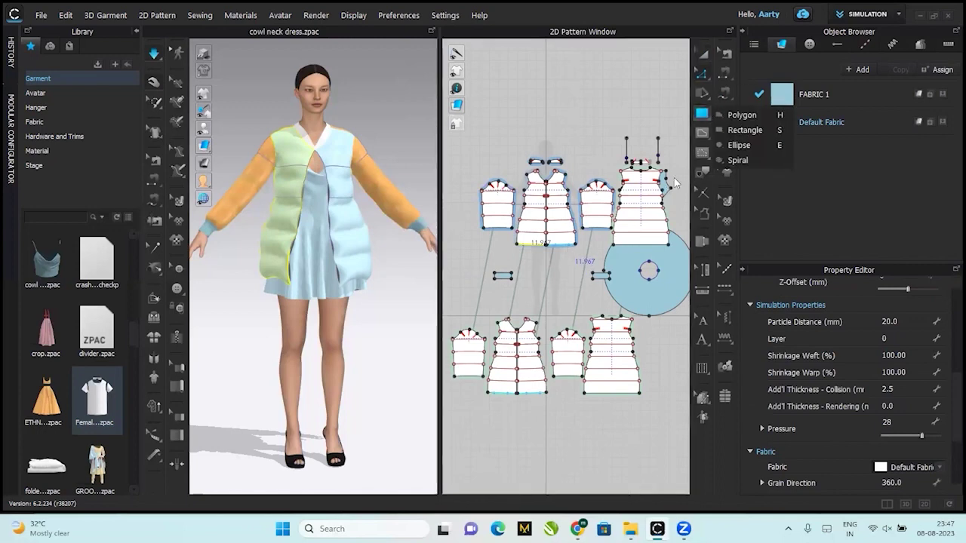
pyautogui.click(740, 131)
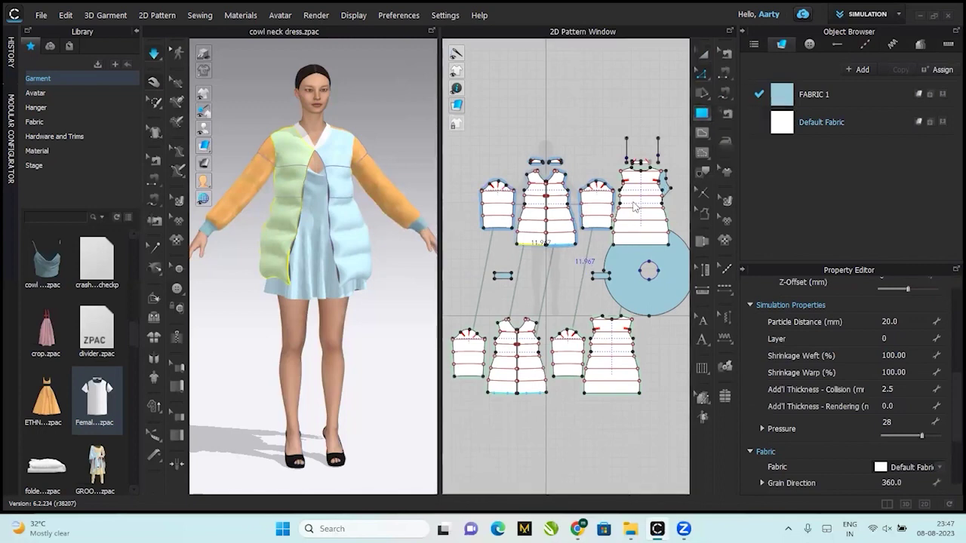
pyautogui.click(527, 262)
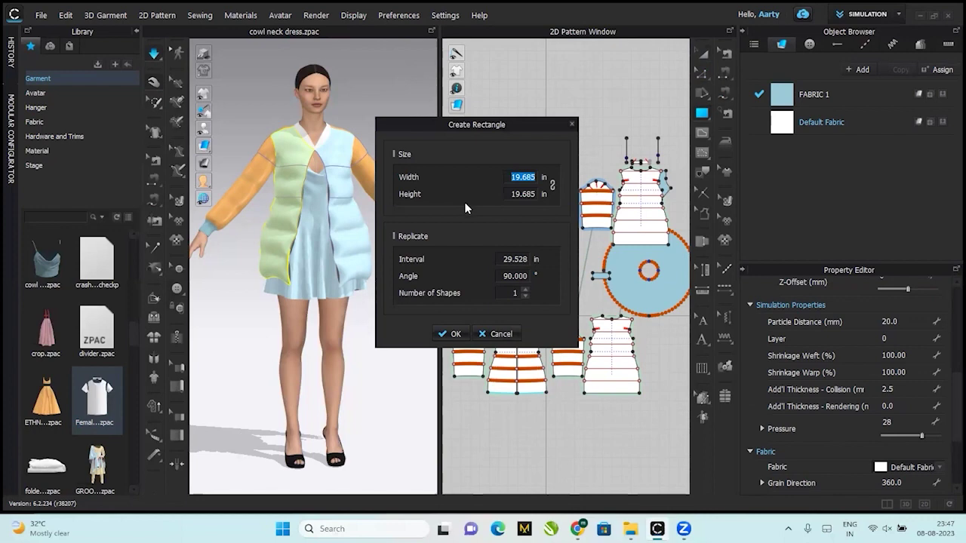
pyautogui.write('10')
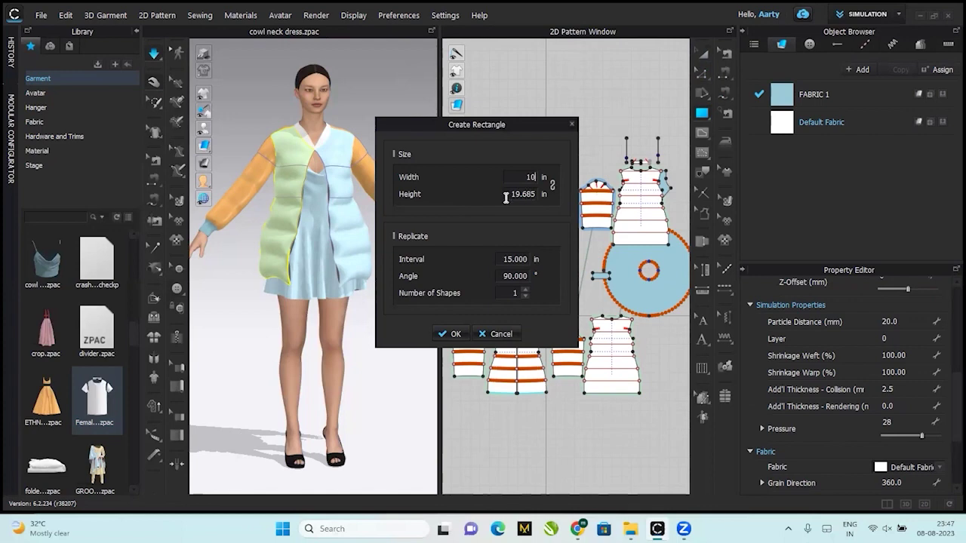
pyautogui.click(505, 195)
pyautogui.write('2.5')
pyautogui.click(449, 334)
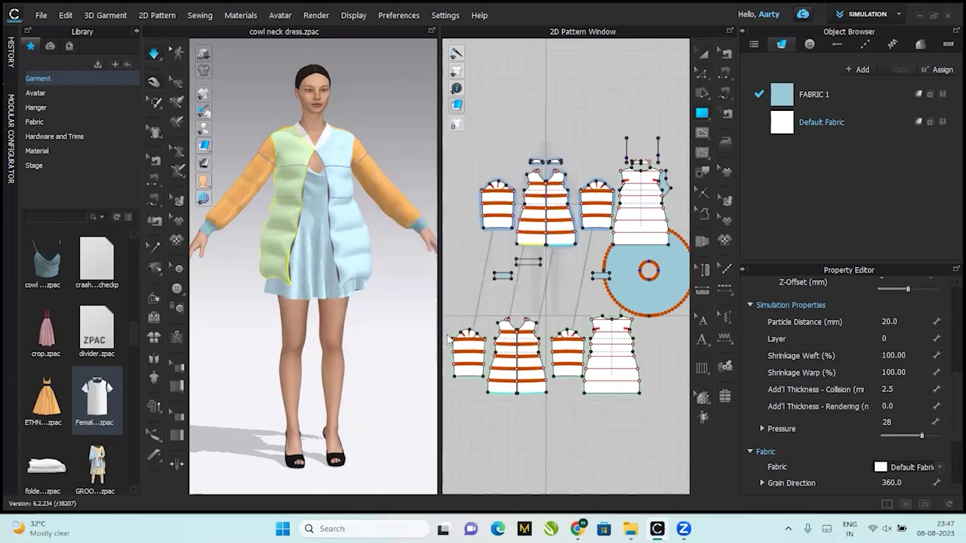
# Sew the hem band's long upper edge to the jacket's right front hem.
pyautogui.click(155, 200)
pyautogui.press('n')
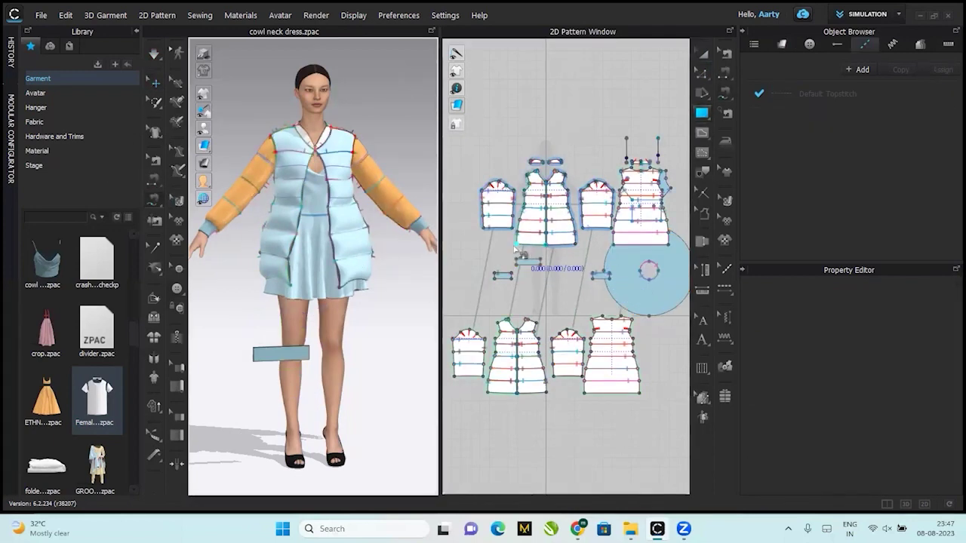
pyautogui.click(517, 245)
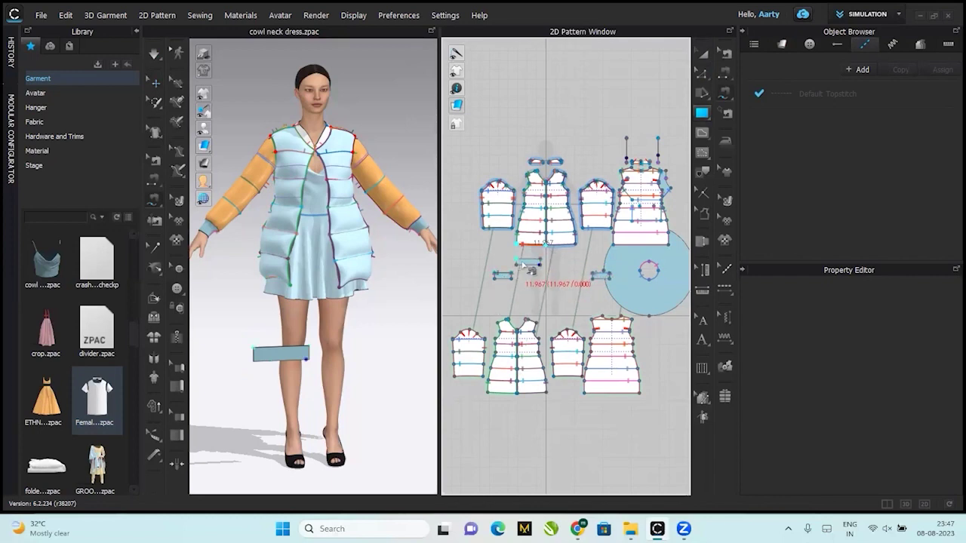
pyautogui.click(542, 260)
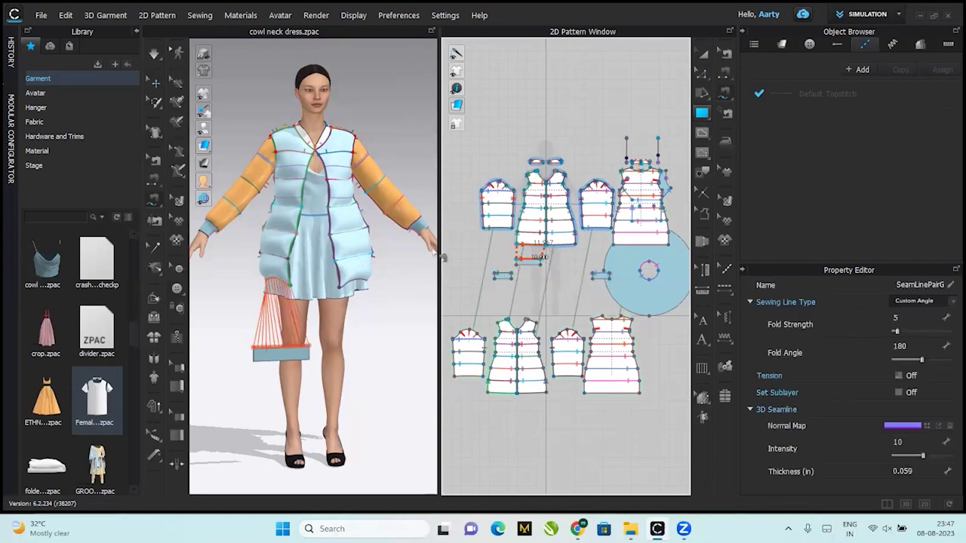
# Move the hem band up close to the right front hem and simulate it onto the jacket.
pyautogui.click(156, 83)
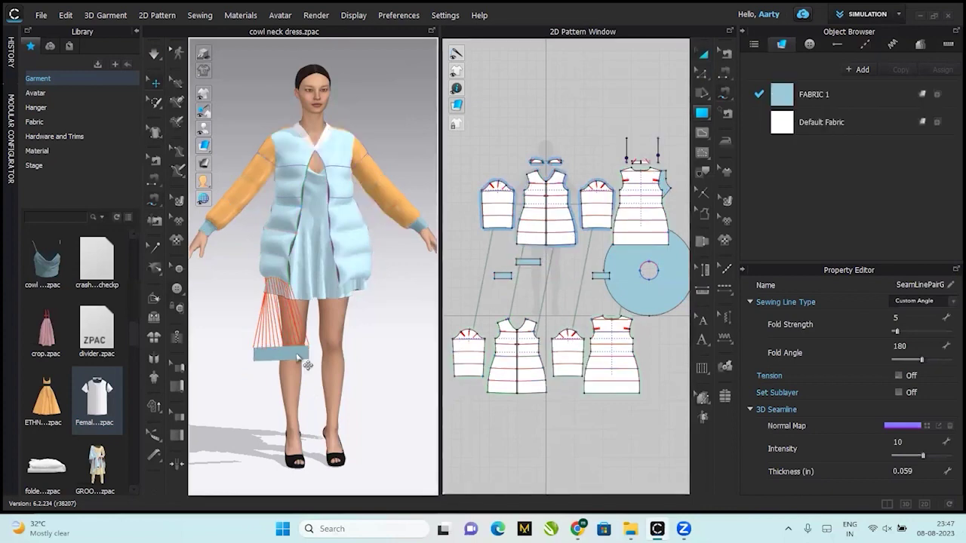
pyautogui.click(287, 305)
pyautogui.moveTo(287, 305); pyautogui.dragTo(282, 301)
pyautogui.press('space')
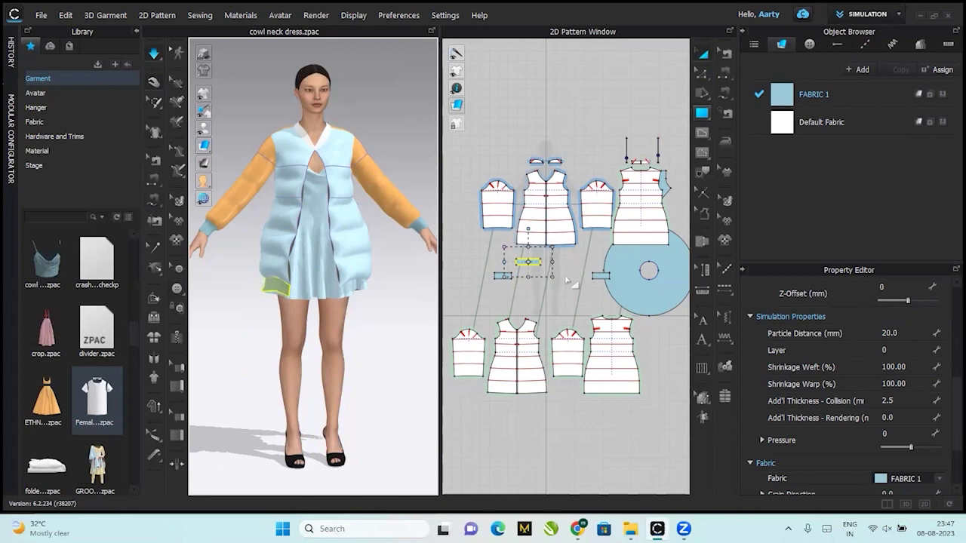
pyautogui.click(535, 277)
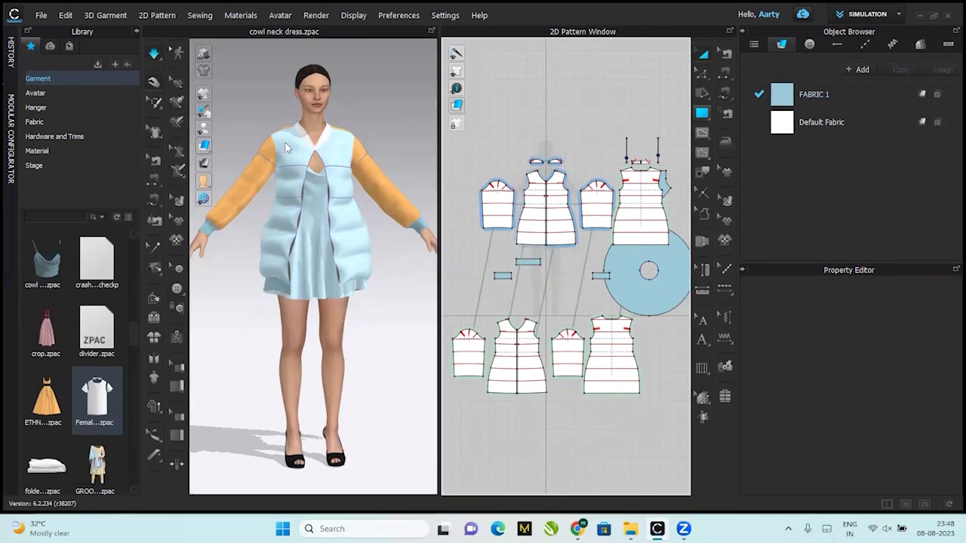
# Save the project as BOMBER JACKET on the Desktop.
pyautogui.click(45, 16)
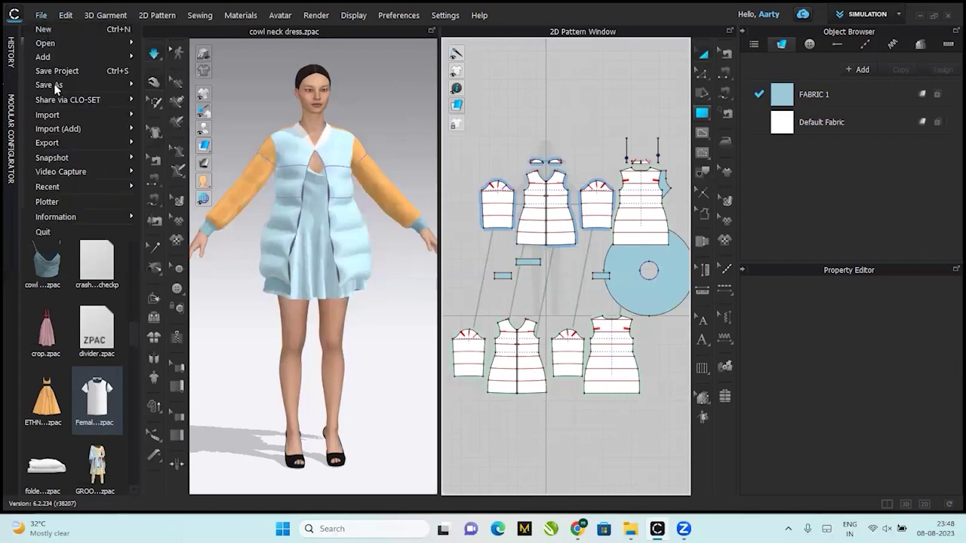
pyautogui.moveTo(63, 85)
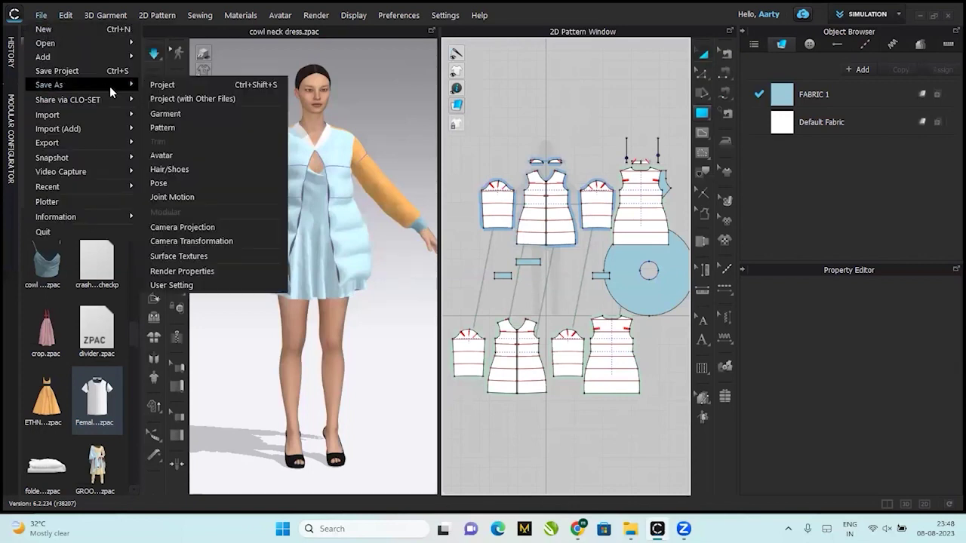
pyautogui.click(159, 85)
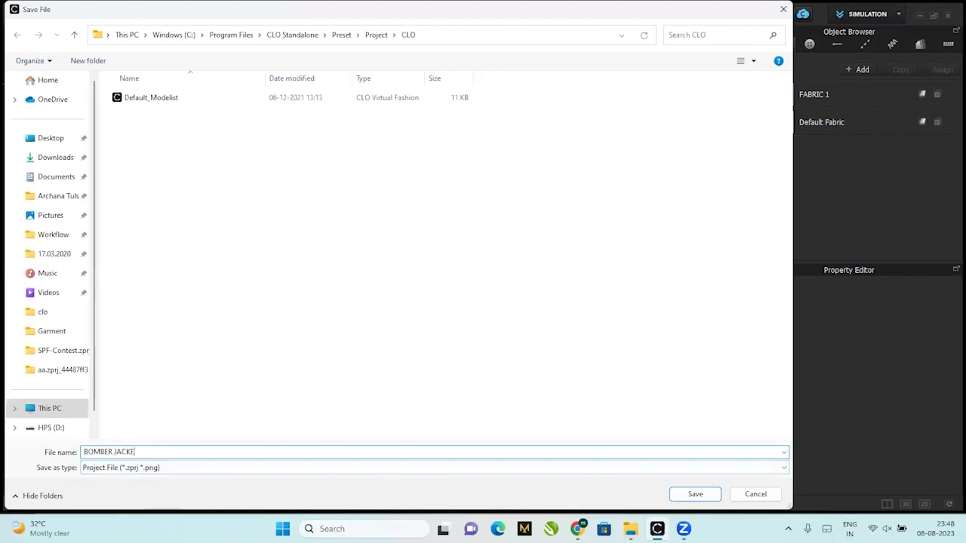
pyautogui.click(51, 139)
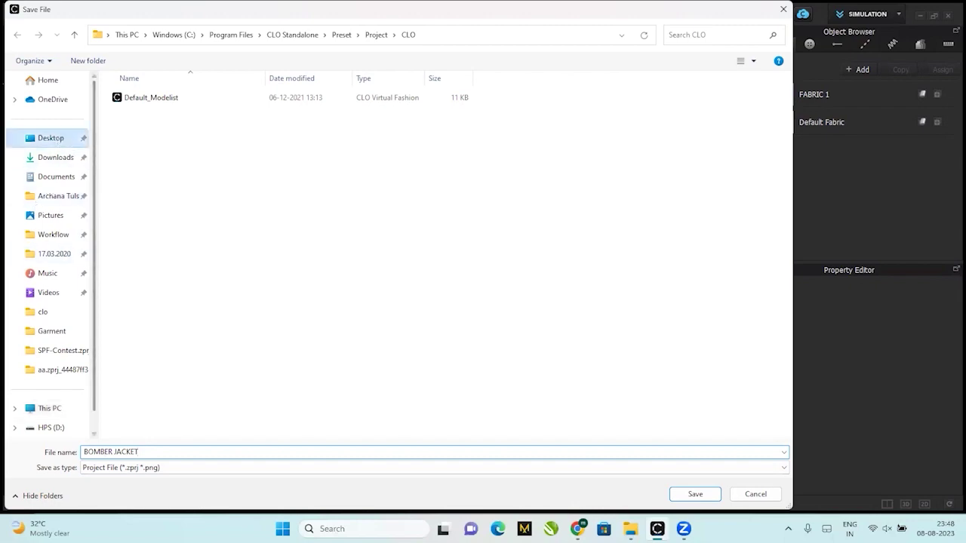
pyautogui.click(696, 494)
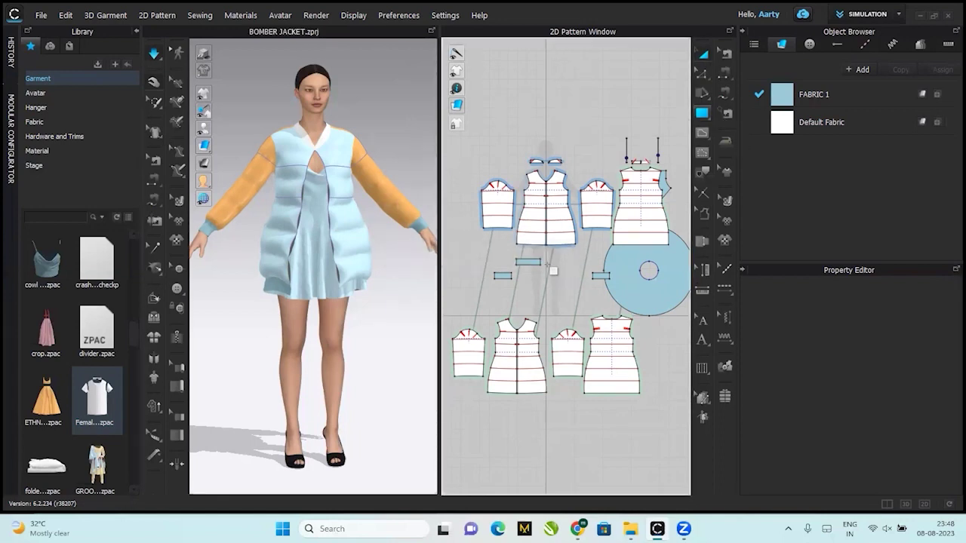
pyautogui.hotkey('ctrl', 'a')
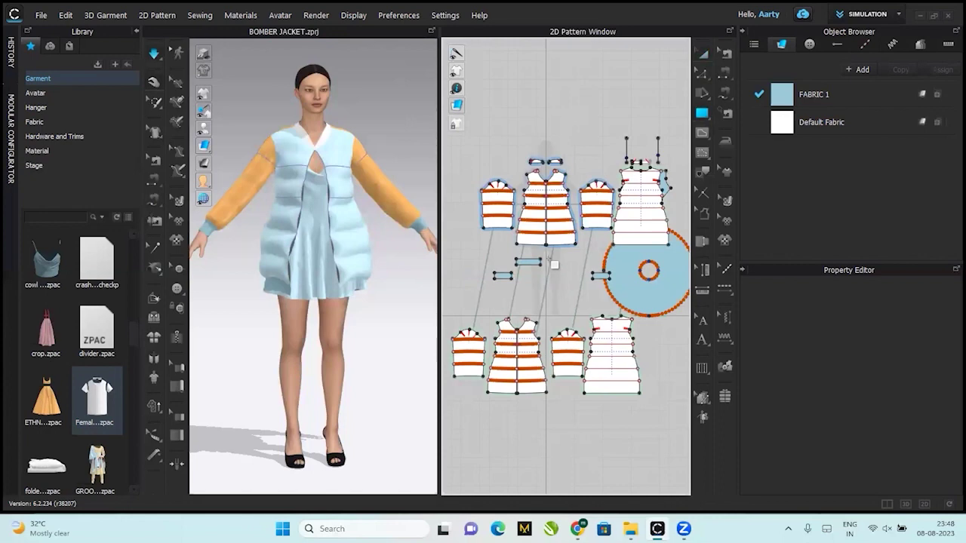
pyautogui.click(570, 247)
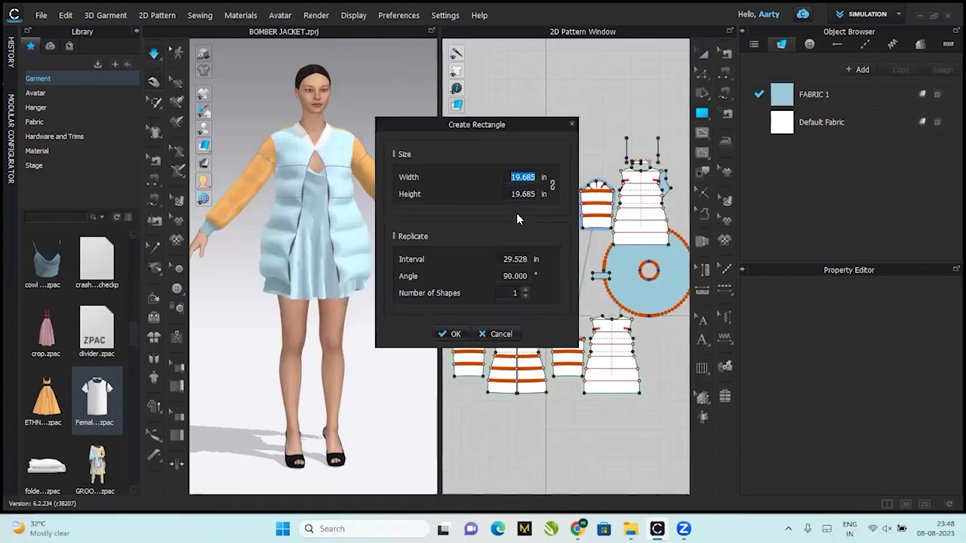
pyautogui.click(498, 333)
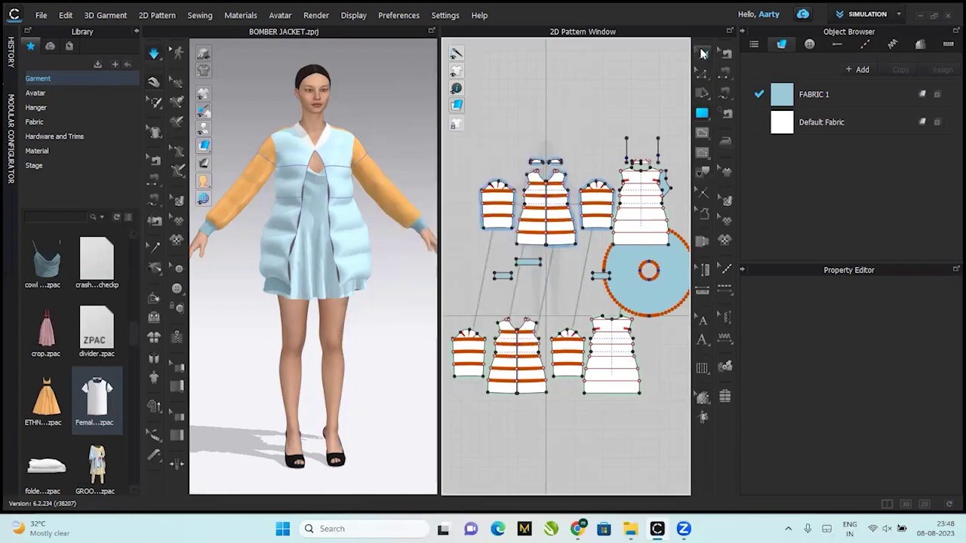
# Copy the right front hem band and paste the duplicate below the left front panel.
pyautogui.click(702, 53)
pyautogui.click(528, 261)
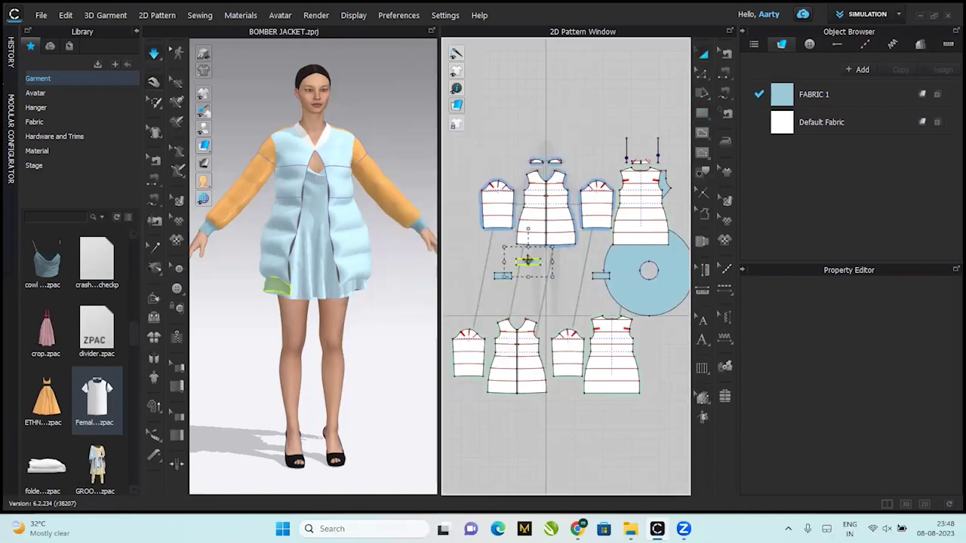
pyautogui.hotkey('ctrl', 'c')
pyautogui.hotkey('ctrl', 'v')
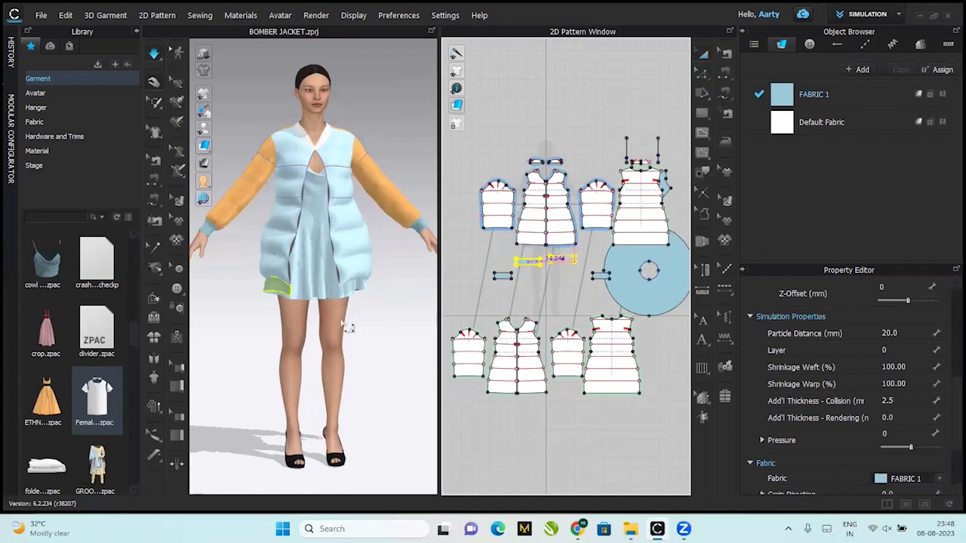
pyautogui.press('a')
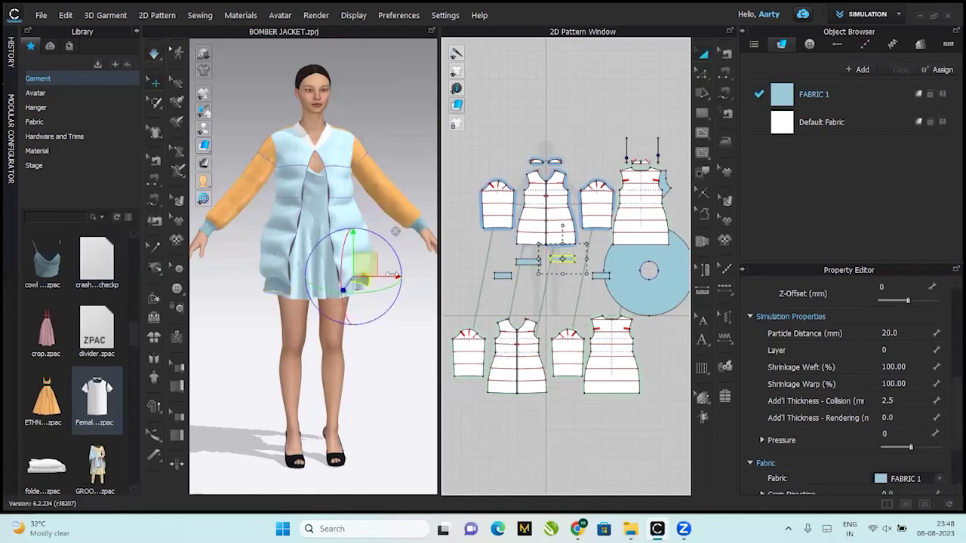
# Move the duplicate hem band below the left front hem, sew its long upper edge to that hem and simulate.
pyautogui.moveTo(361, 268); pyautogui.dragTo(365, 304)
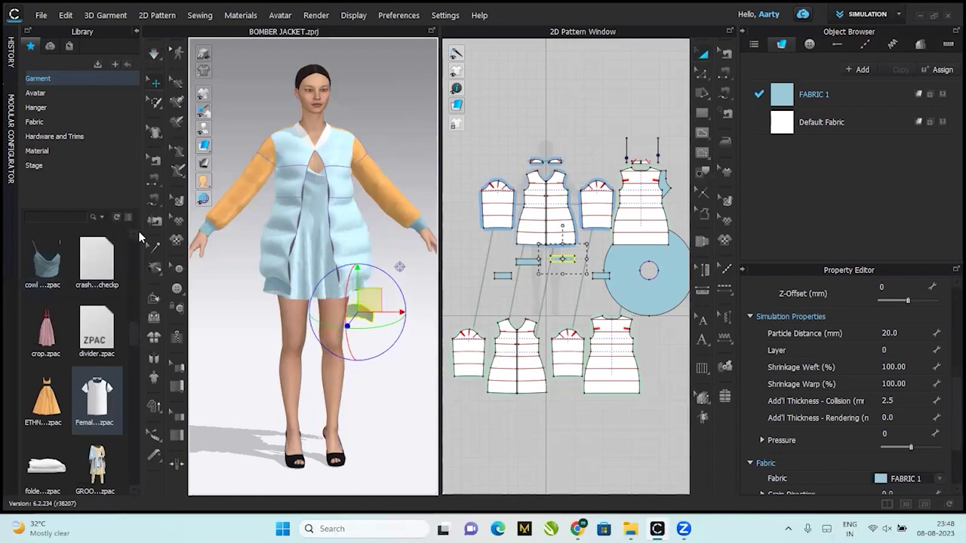
pyautogui.click(149, 198)
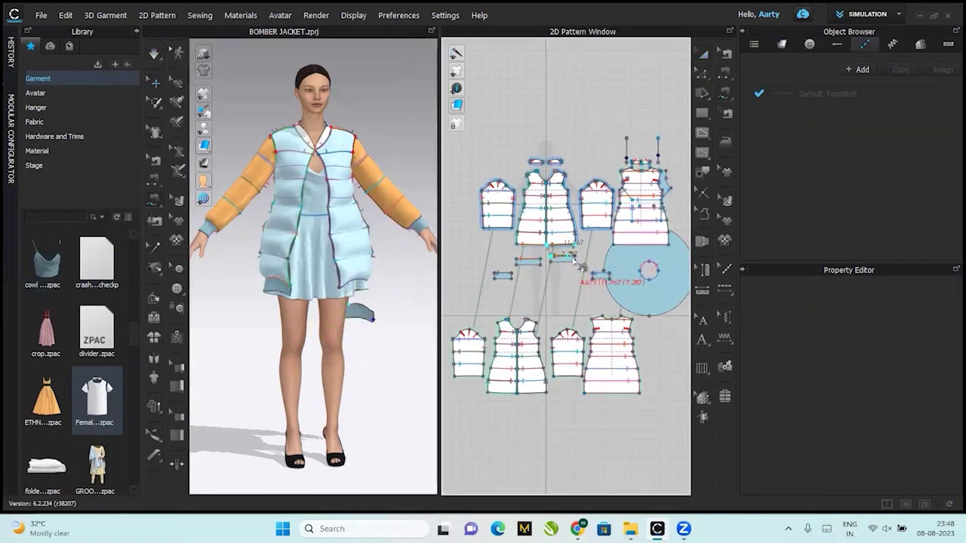
pyautogui.click(598, 289)
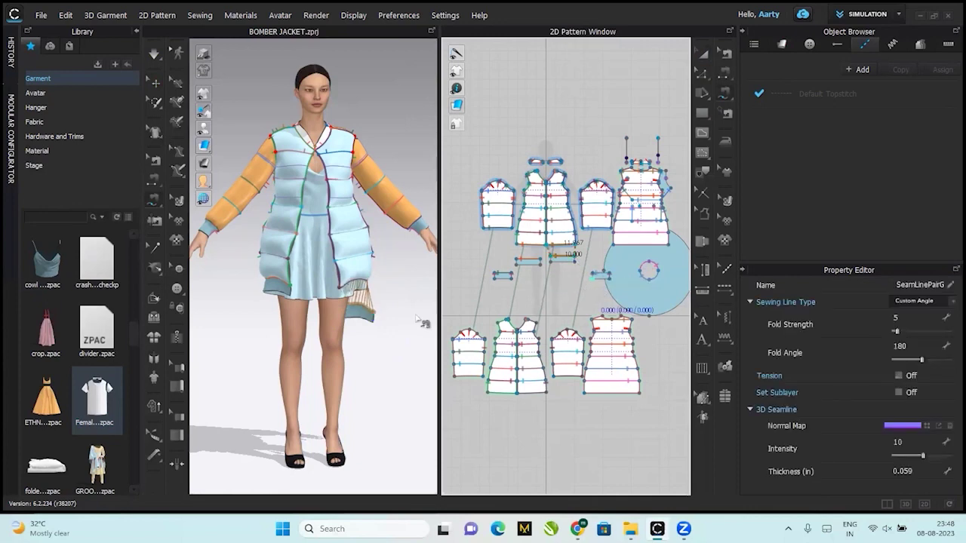
pyautogui.press('q')
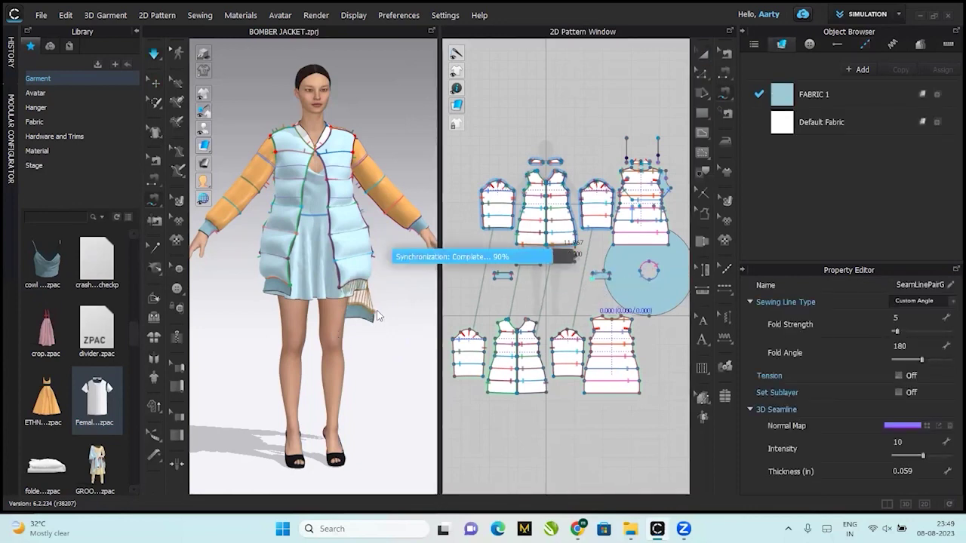
pyautogui.press('space')
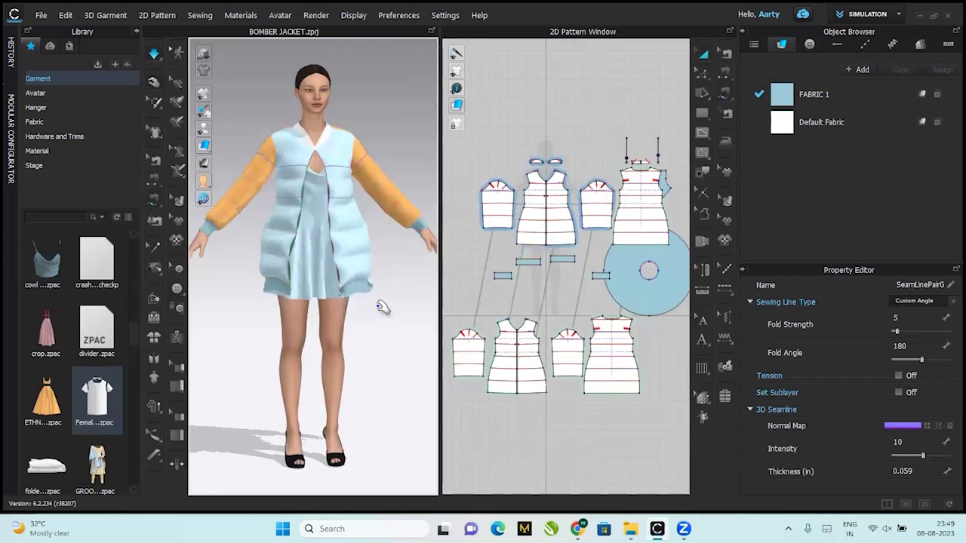
# Measure the length of the jacket back panel's hem edge.
pyautogui.press('8')
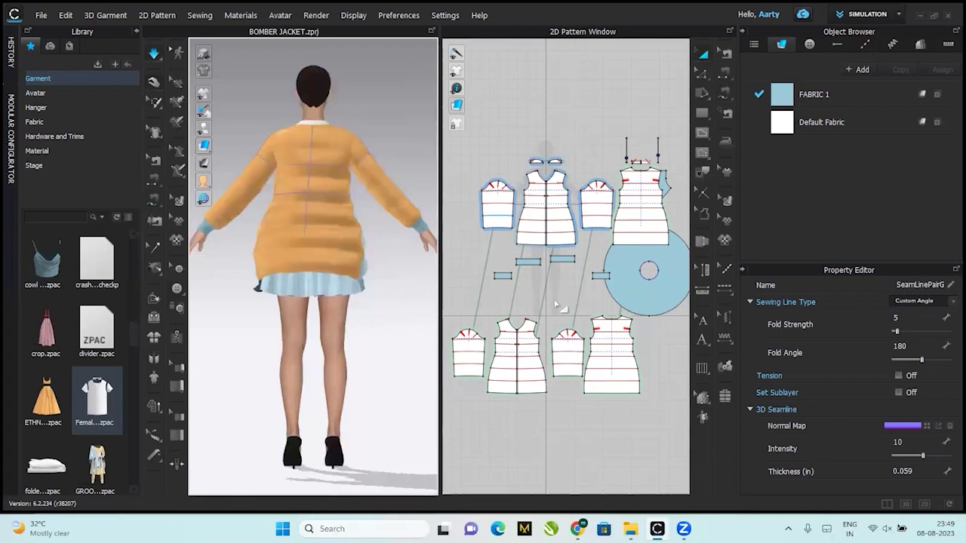
pyautogui.press('z')
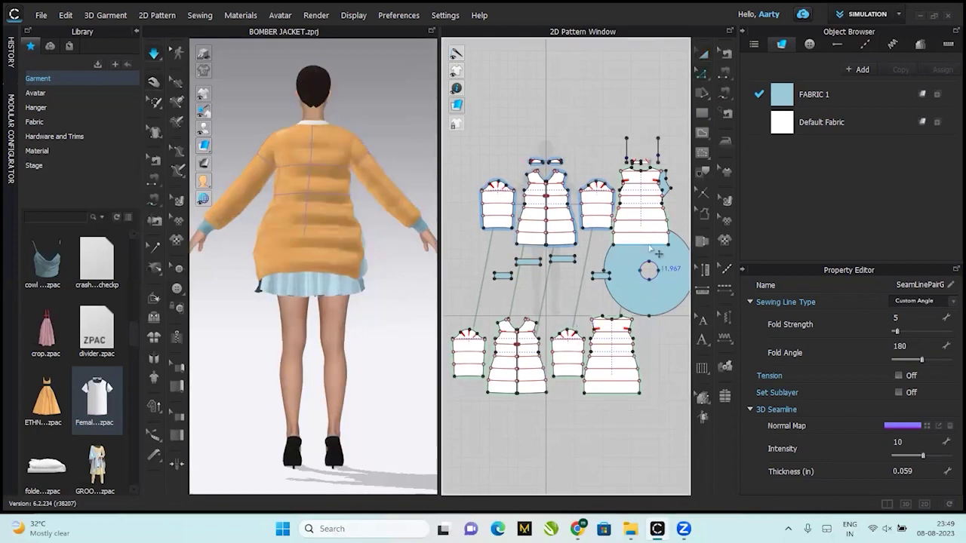
pyautogui.click(656, 252)
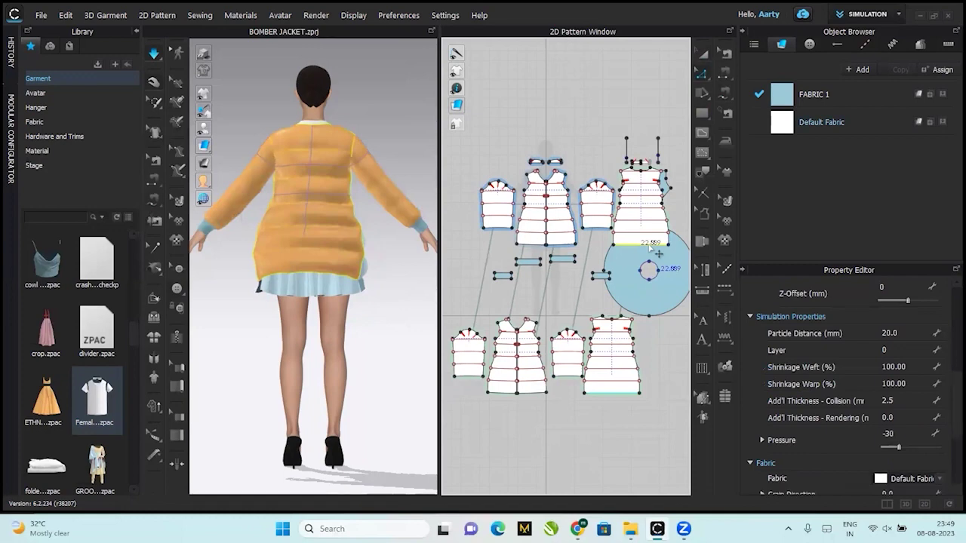
# Create a rectangular back hem band 20 in wide and 2.5 in high below the front hem bands.
pyautogui.click(702, 112)
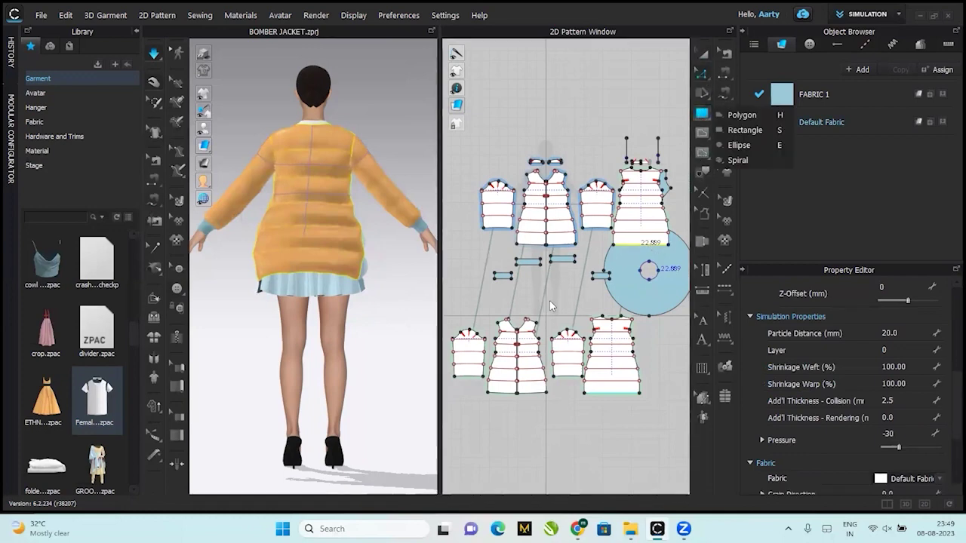
pyautogui.click(745, 130)
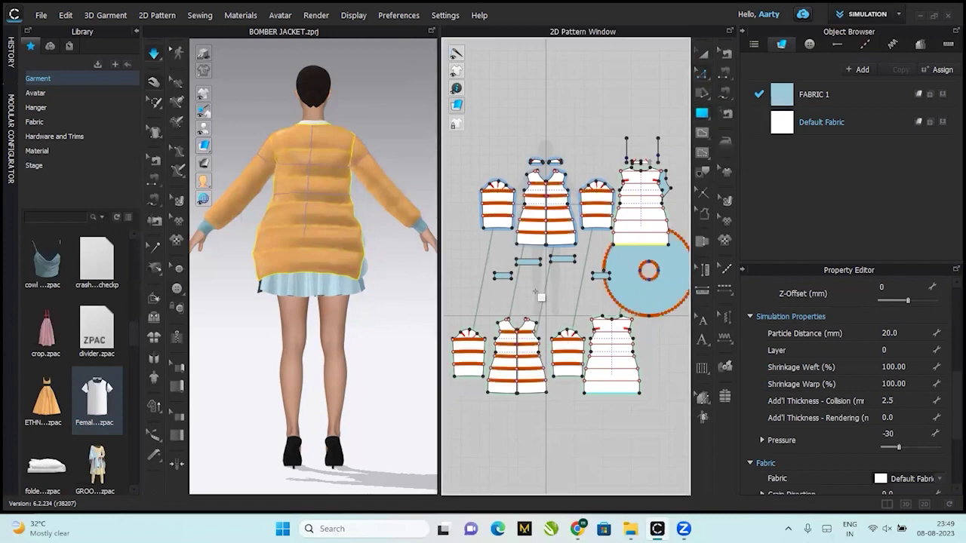
pyautogui.click(541, 298)
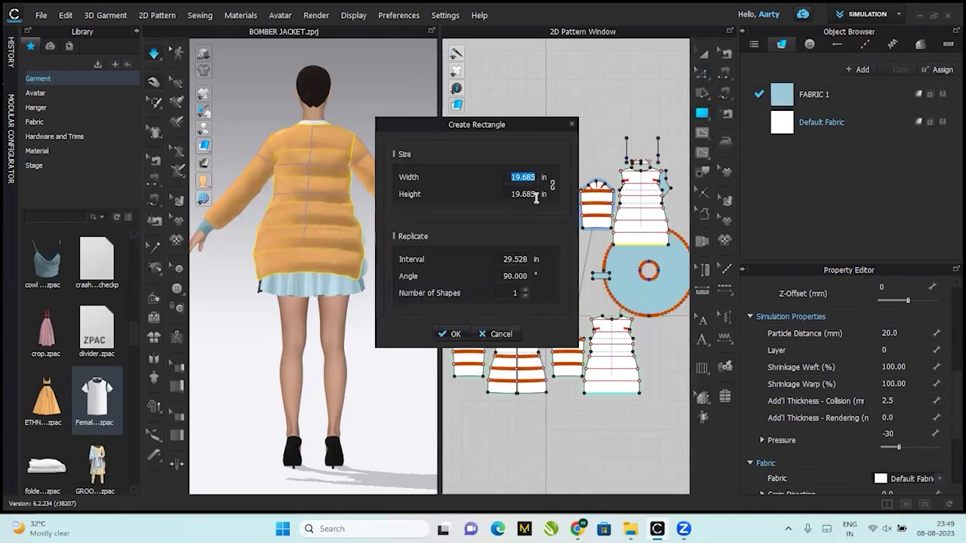
pyautogui.write('20')
pyautogui.press('Tab')
pyautogui.write('2.5')
pyautogui.click(448, 335)
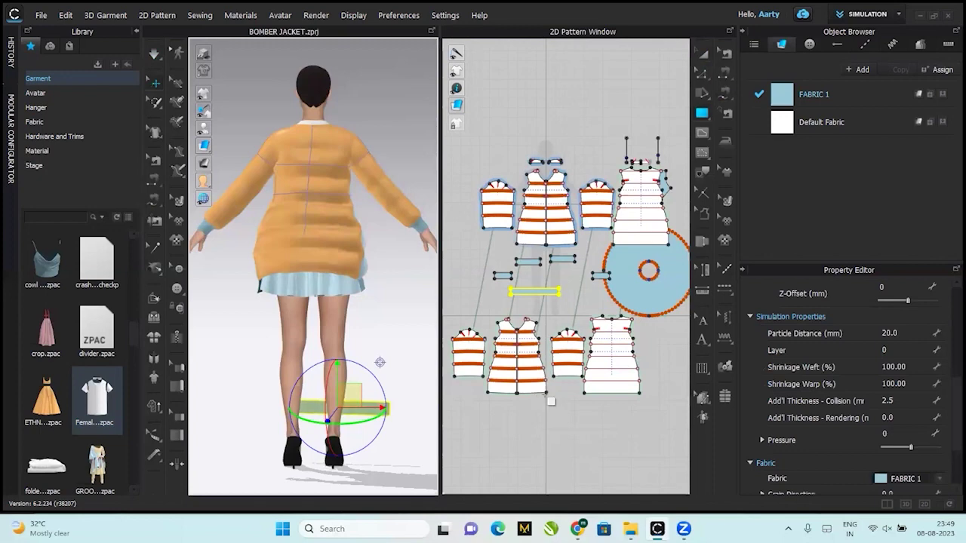
# Move the new back hem band up behind the jacket's back hem and sew its long upper edge to that hem.
pyautogui.click(341, 427)
pyautogui.click(362, 412)
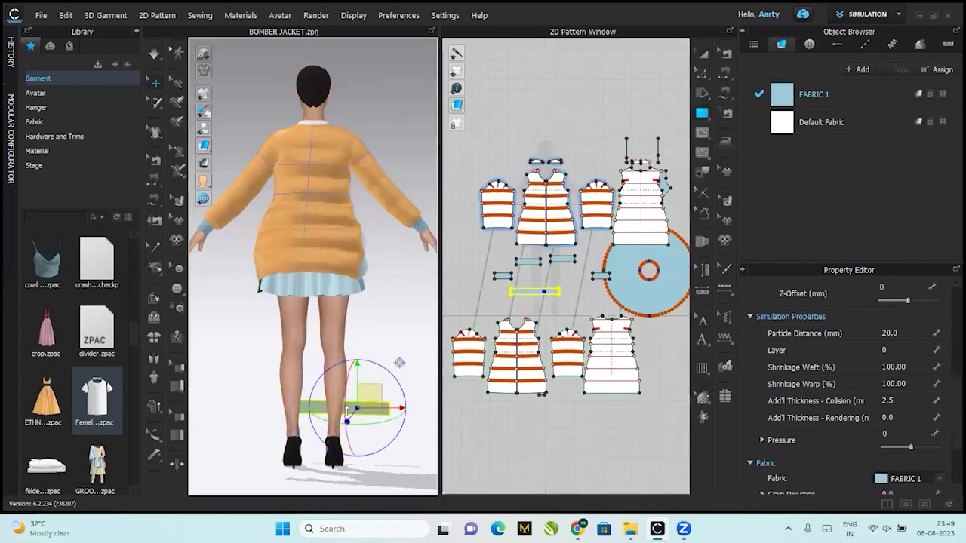
pyautogui.moveTo(350, 427); pyautogui.dragTo(342, 292)
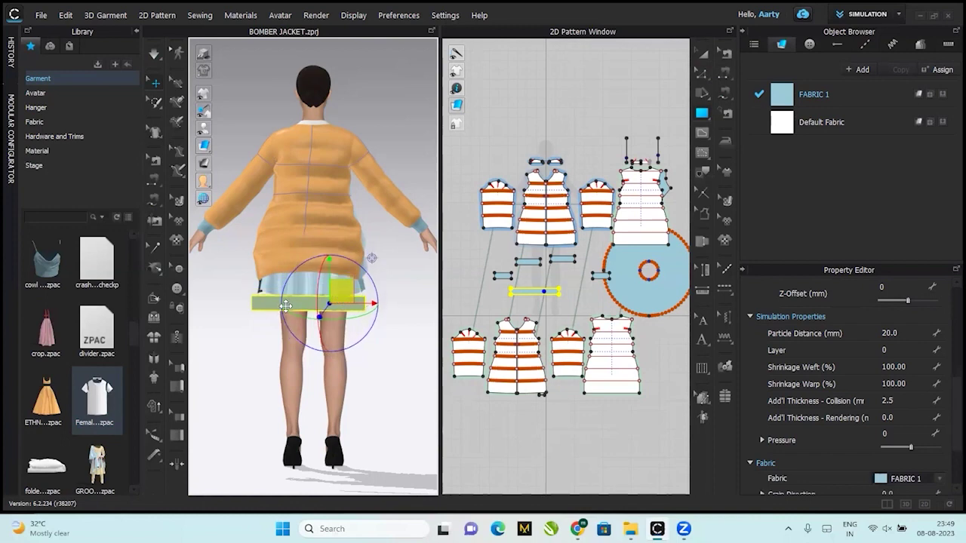
pyautogui.click(153, 201)
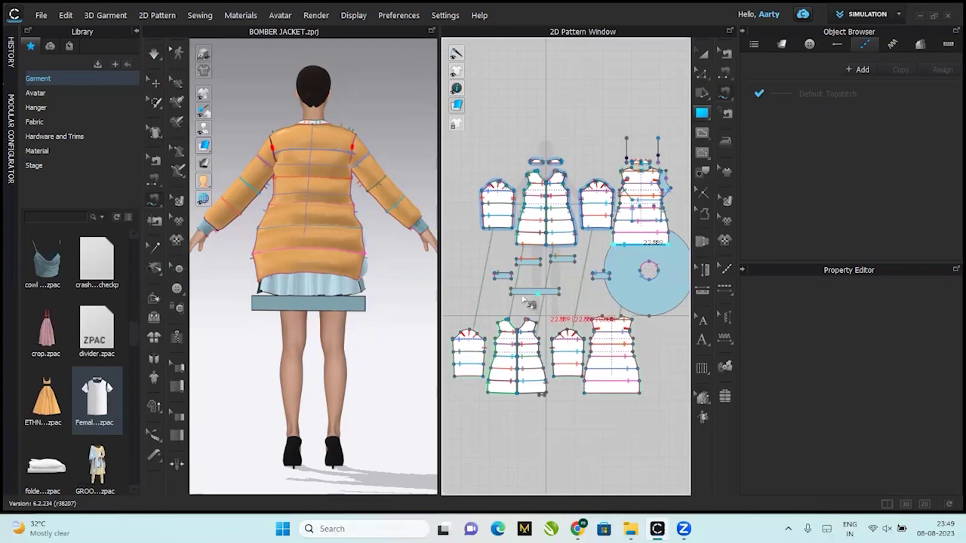
pyautogui.click(564, 289)
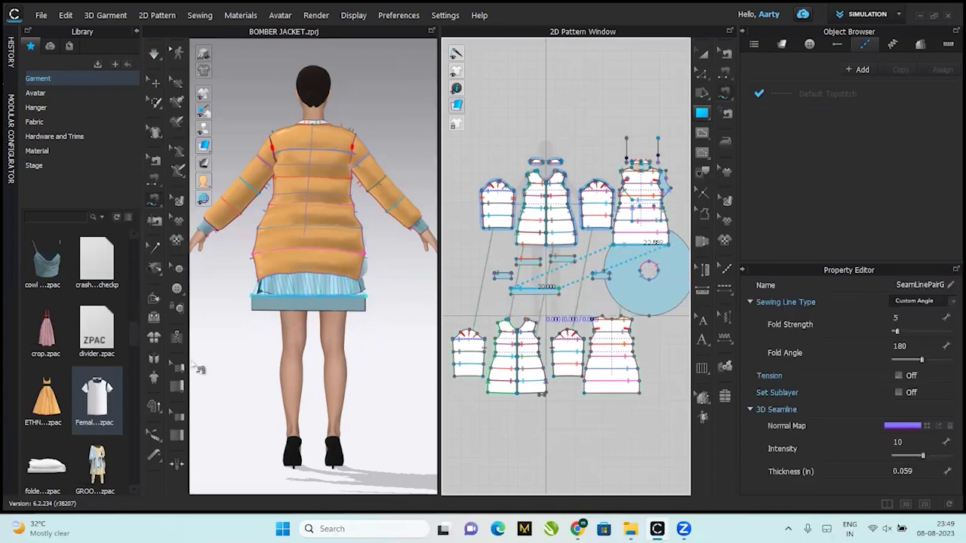
# Sew the back hem band's short end to the side end of the left front hem band.
pyautogui.moveTo(200, 369); pyautogui.dragTo(344, 360, button='right')
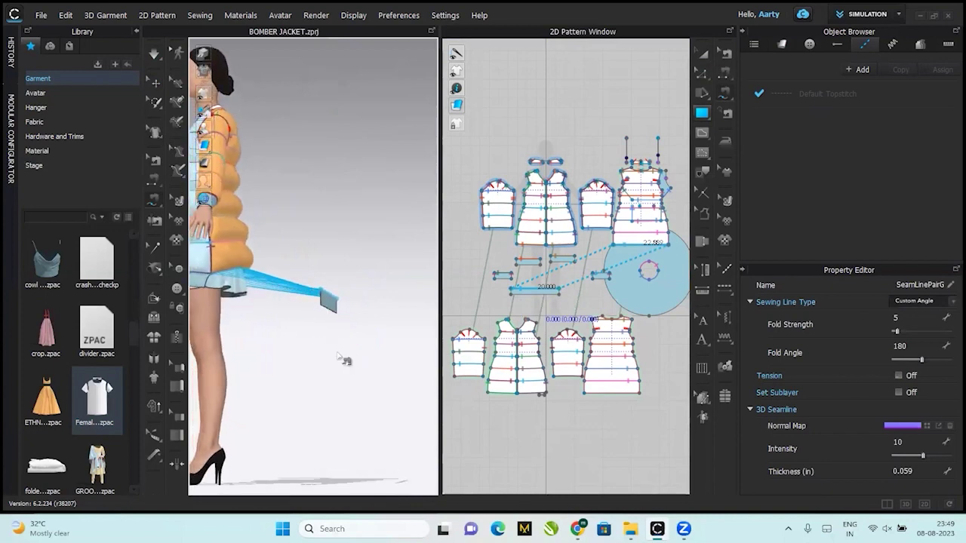
pyautogui.click(157, 181)
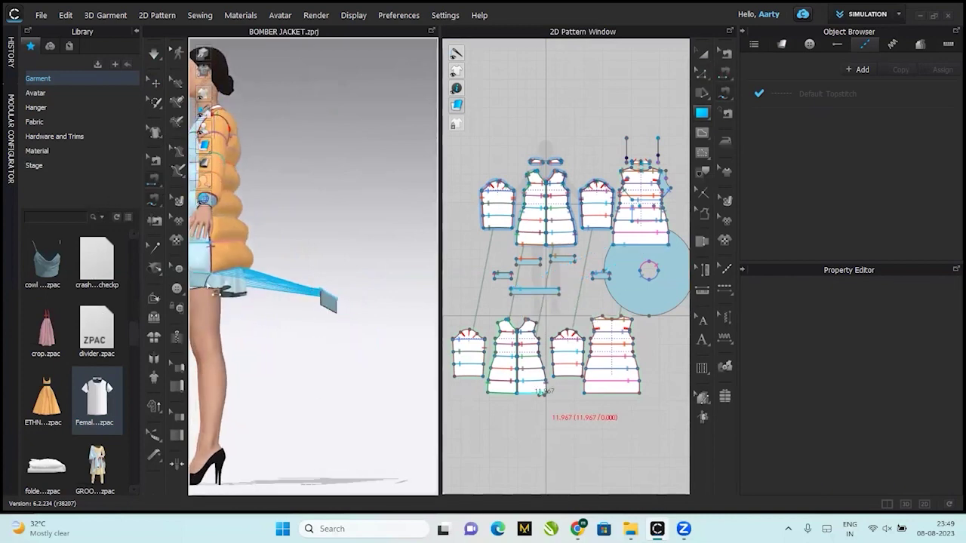
pyautogui.click(206, 285)
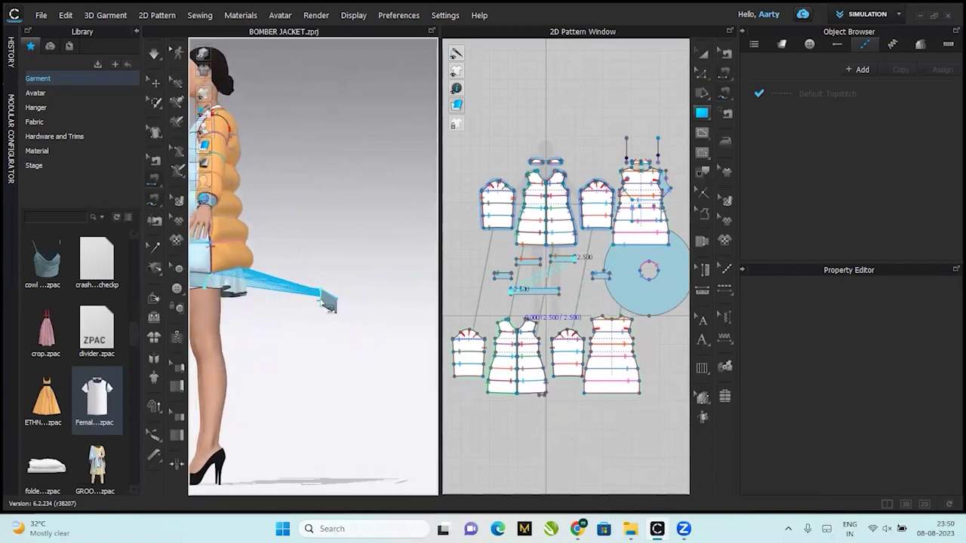
pyautogui.click(328, 303)
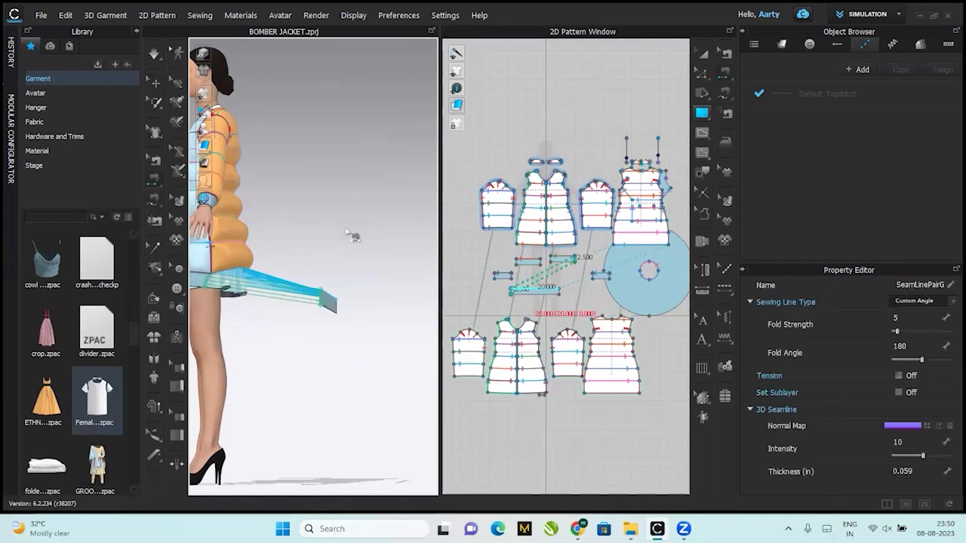
# Sew the back hem band's other short end to the right front hem band and simulate the jacket.
pyautogui.moveTo(294, 235); pyautogui.dragTo(68, 226, button='right')
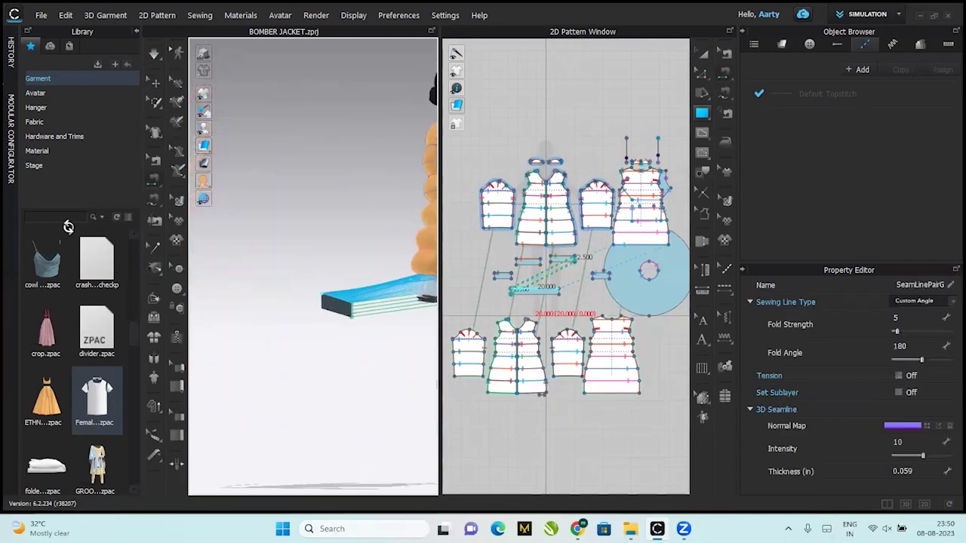
pyautogui.moveTo(408, 371); pyautogui.dragTo(219, 332, button='right')
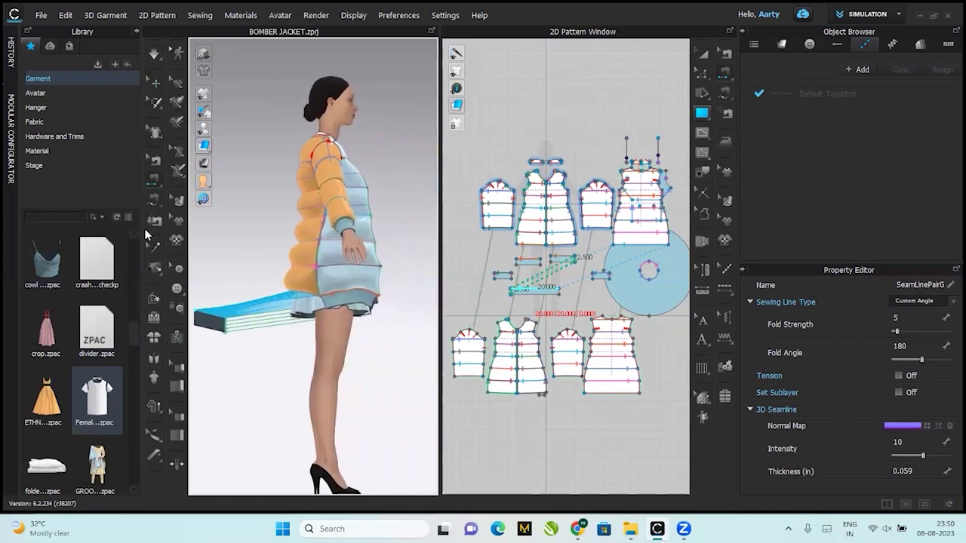
pyautogui.click(226, 331)
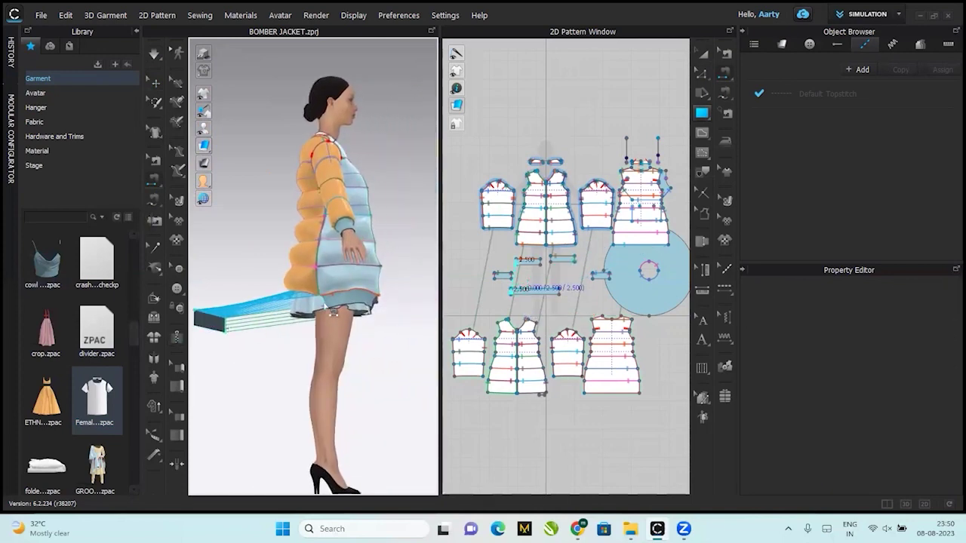
pyautogui.click(332, 311)
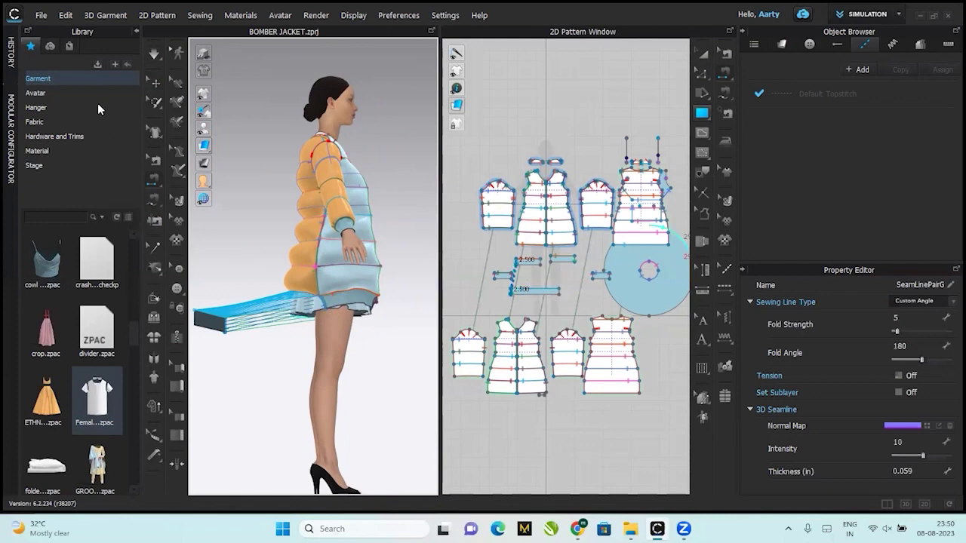
pyautogui.press('space')
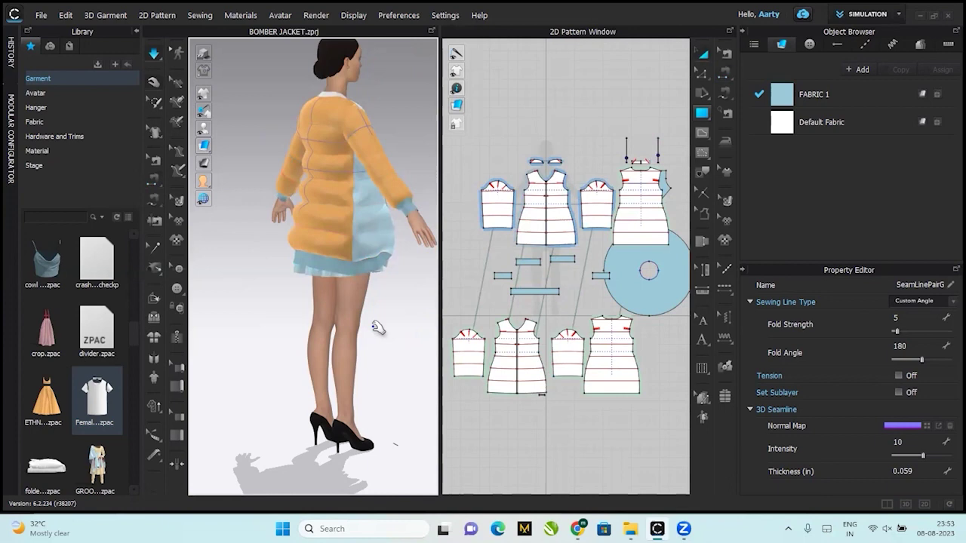
pyautogui.press('2')
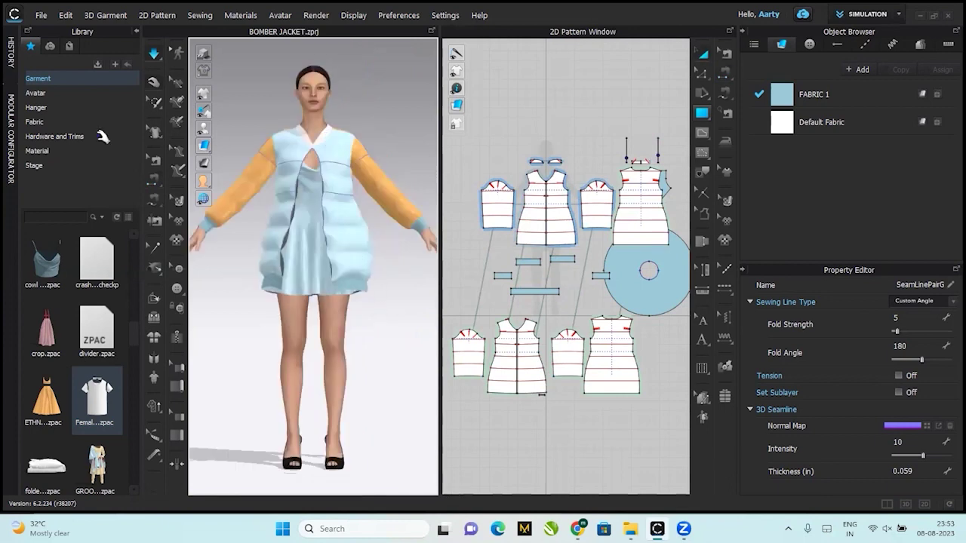
# Add a new blank fabric to the project, plus the Rib_2X2_468gsm rib knit from the fabric library.
pyautogui.click(860, 70)
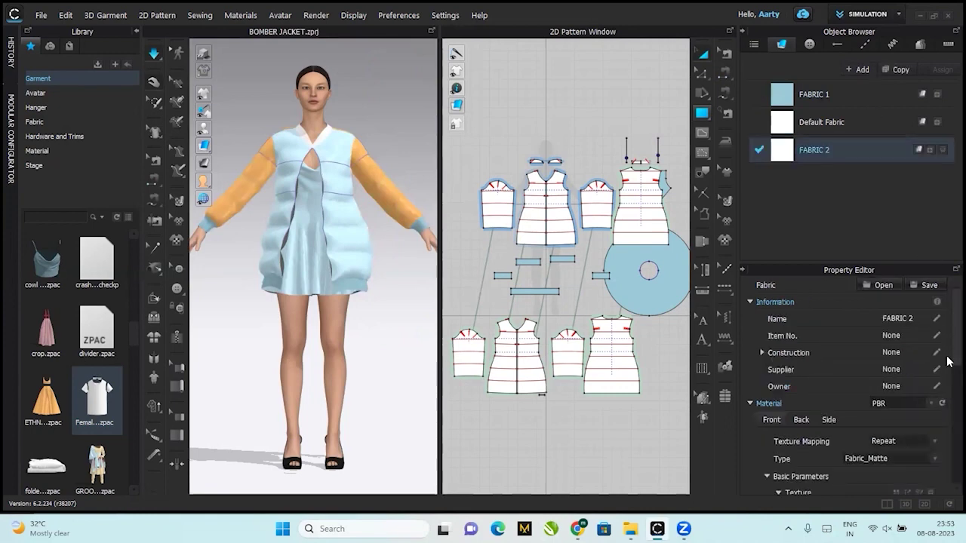
pyautogui.scroll(-5, 948, 377)
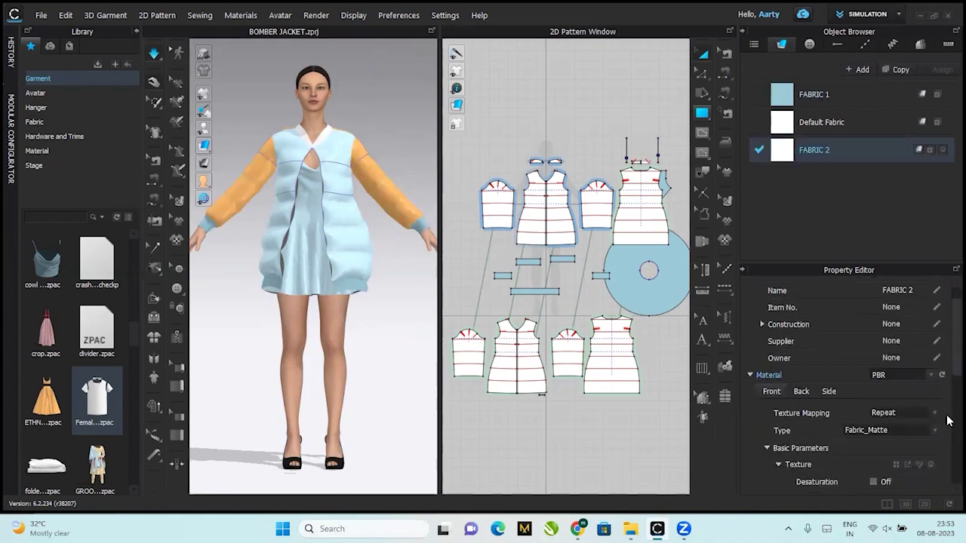
pyautogui.click(44, 123)
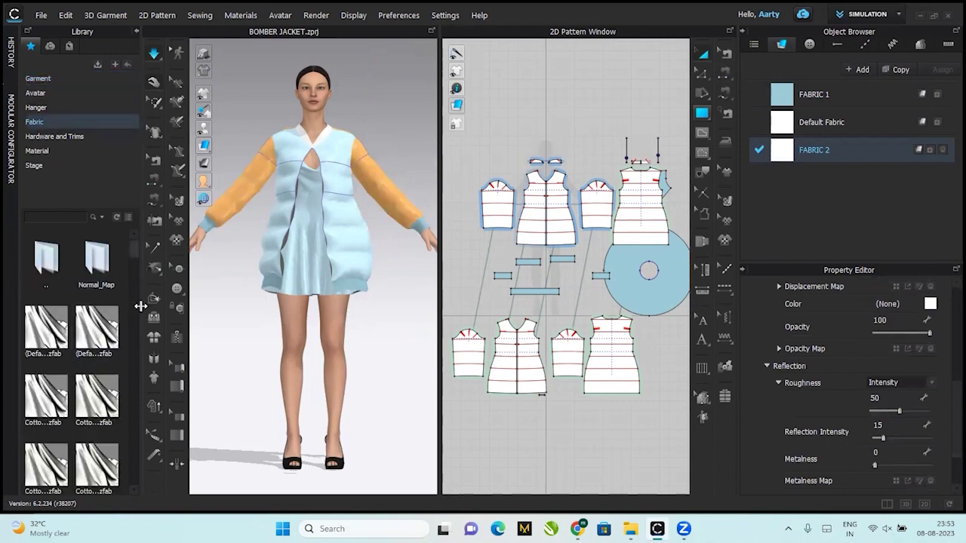
pyautogui.scroll(-5, 140, 306)
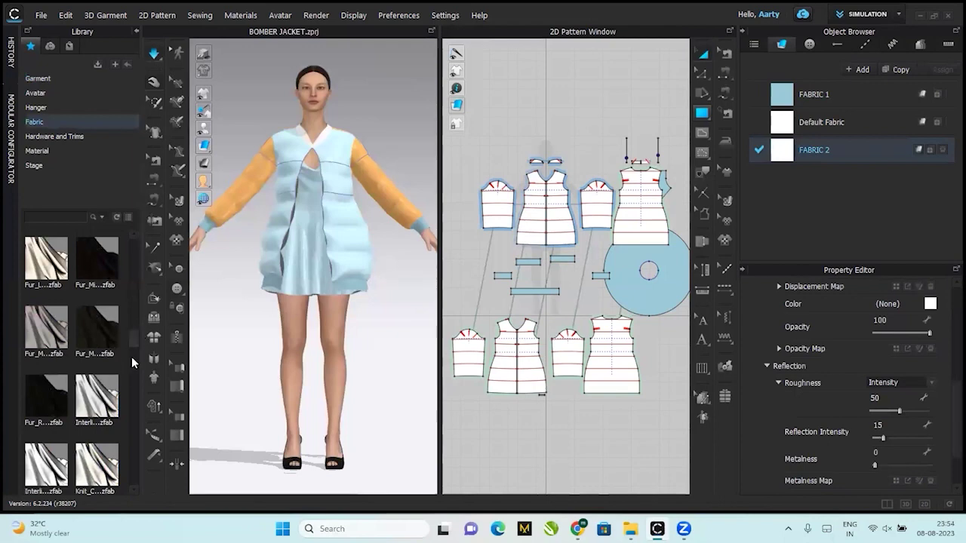
pyautogui.scroll(-5, 132, 364)
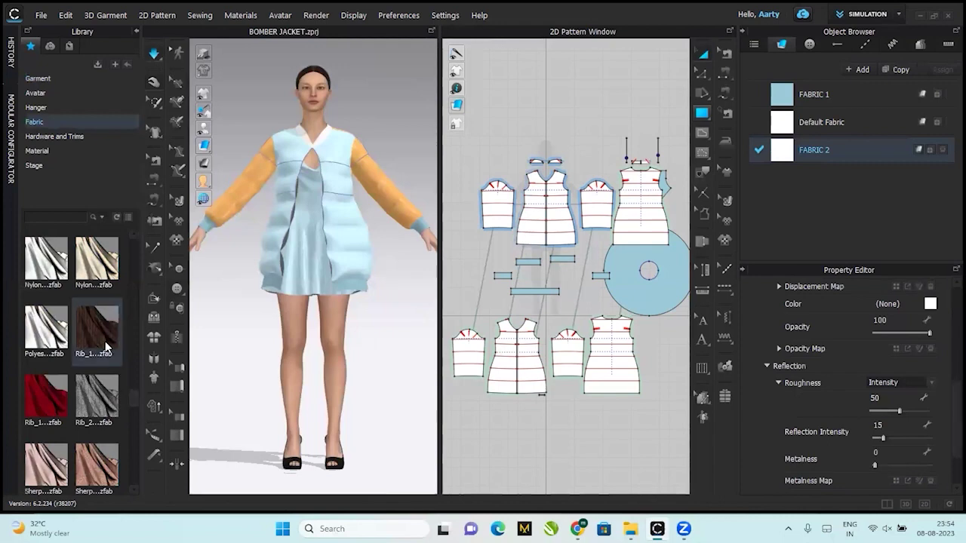
pyautogui.moveTo(106, 348)
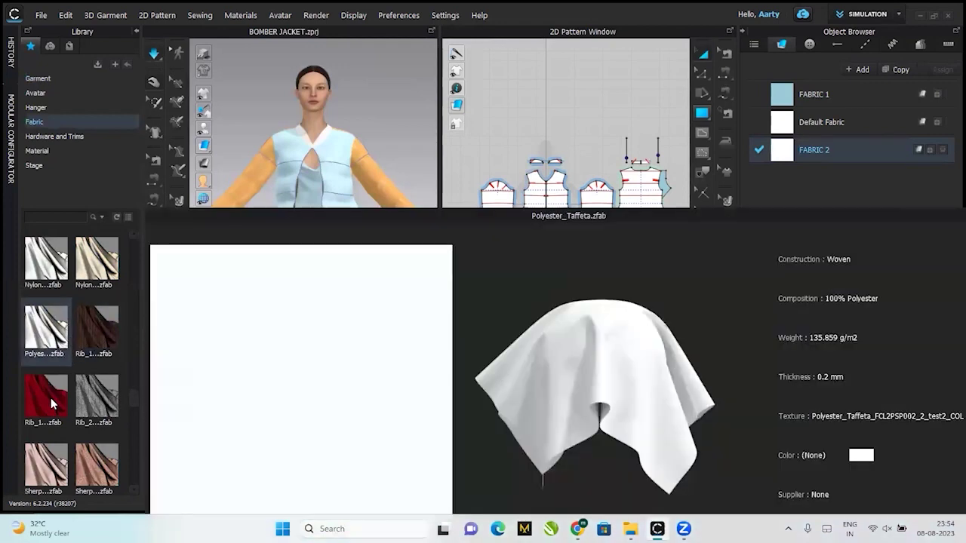
pyautogui.moveTo(51, 397)
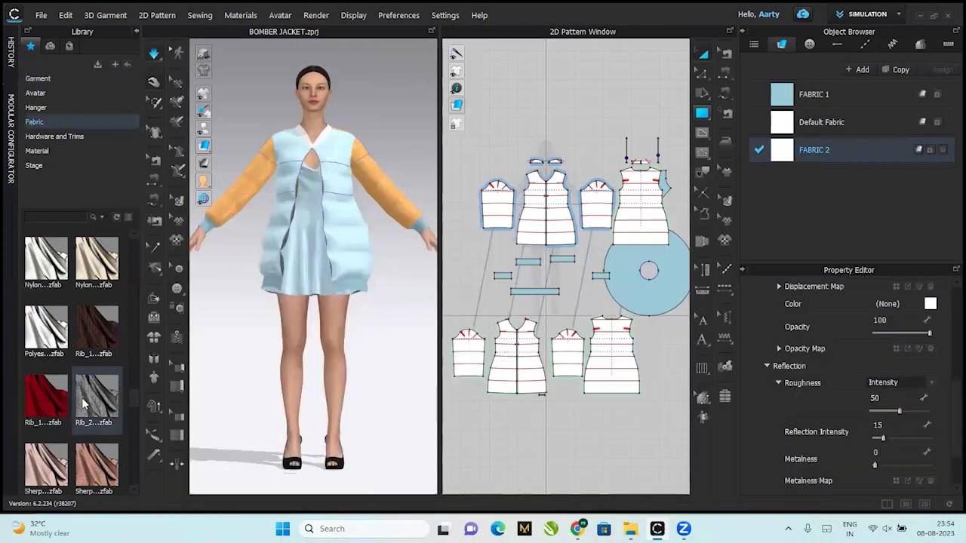
pyautogui.moveTo(83, 404)
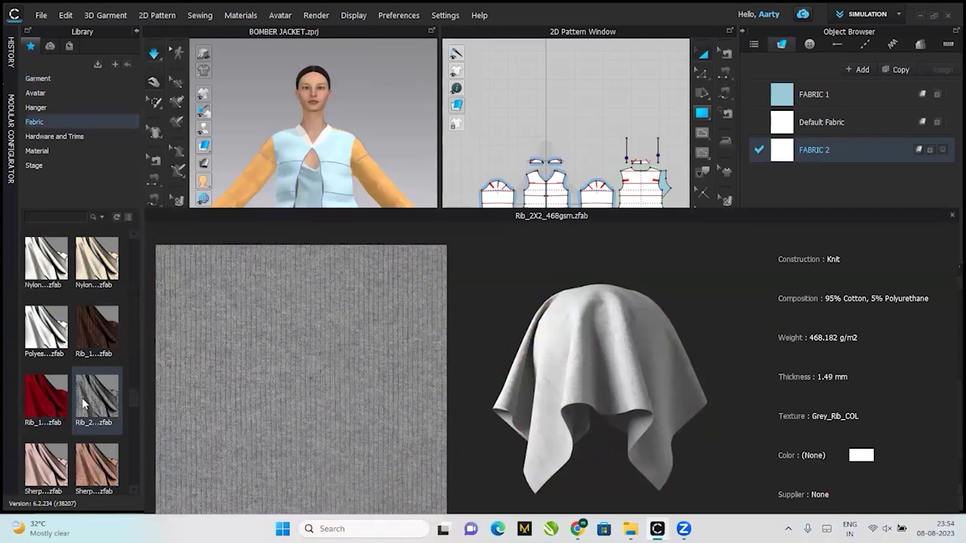
pyautogui.moveTo(585, 274); pyautogui.dragTo(818, 189)
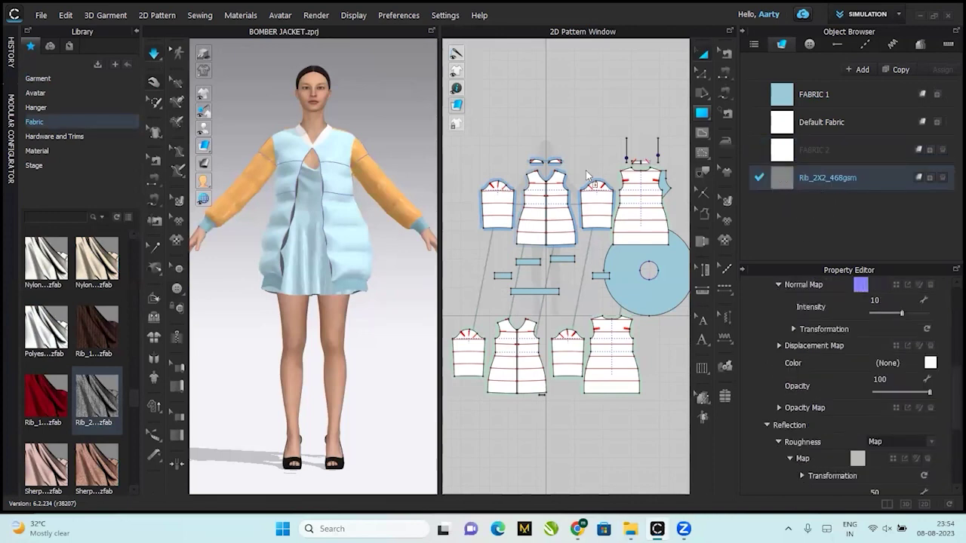
# Assign the Rib_2X2_468gsm fabric to the two front collar band pieces.
pyautogui.click(555, 163)
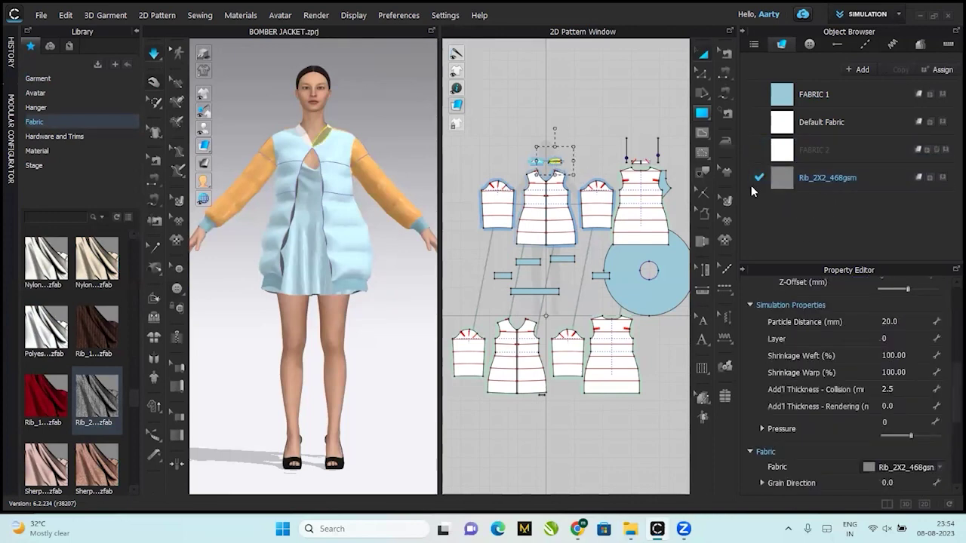
pyautogui.moveTo(782, 179); pyautogui.dragTo(607, 161)
pyautogui.click(505, 119)
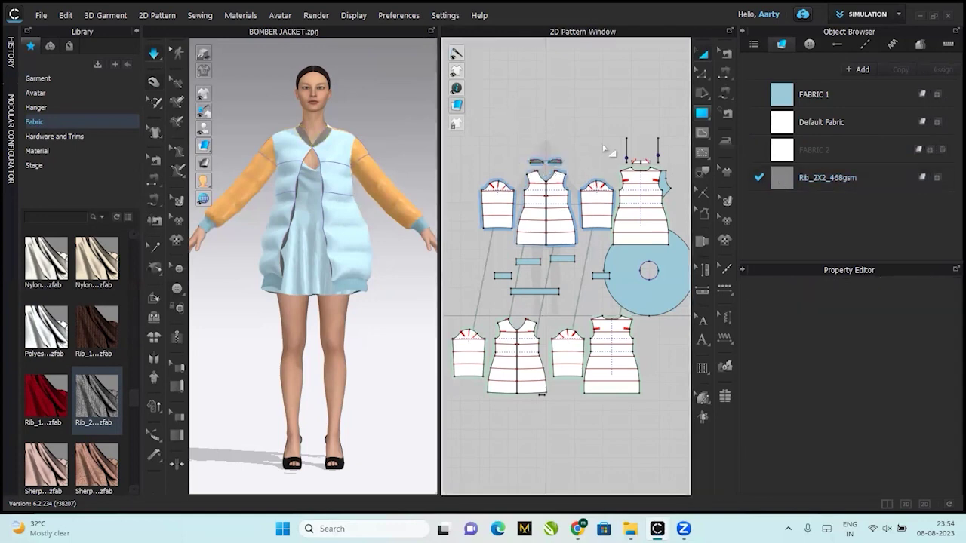
# Assign Rib_2X2_468gsm to the back collar band, both cuffs and the three hem bands together.
pyautogui.click(643, 175)
pyautogui.keyDown('shift'); pyautogui.click(549, 291); pyautogui.keyUp('shift')
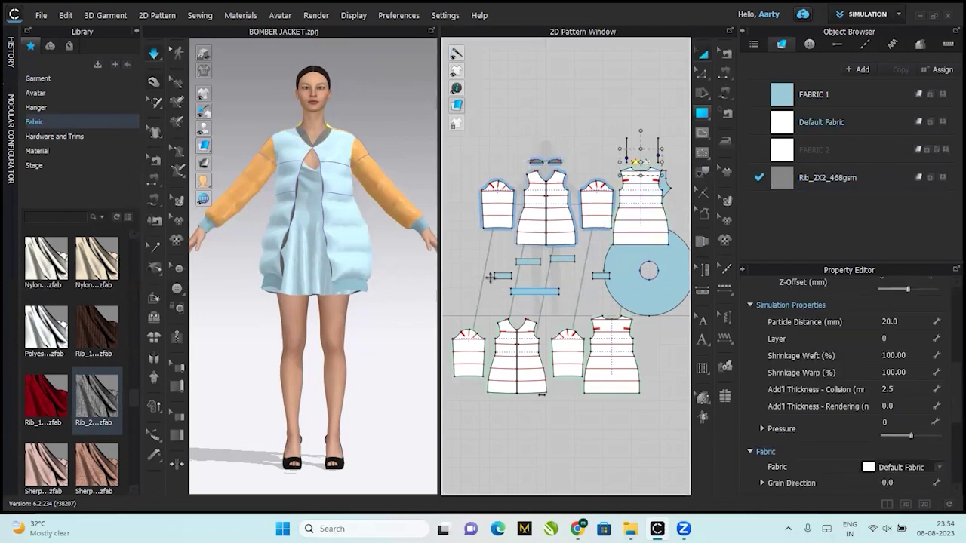
pyautogui.keyDown('shift'); pyautogui.click(500, 276); pyautogui.keyUp('shift')
pyautogui.keyDown('shift'); pyautogui.click(528, 262); pyautogui.keyUp('shift')
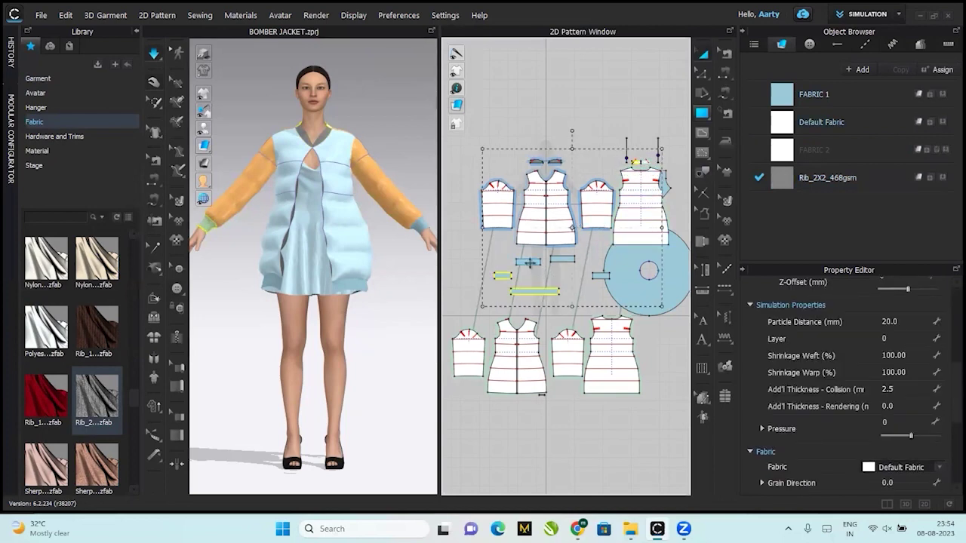
pyautogui.keyDown('shift'); pyautogui.click(562, 259); pyautogui.keyUp('shift')
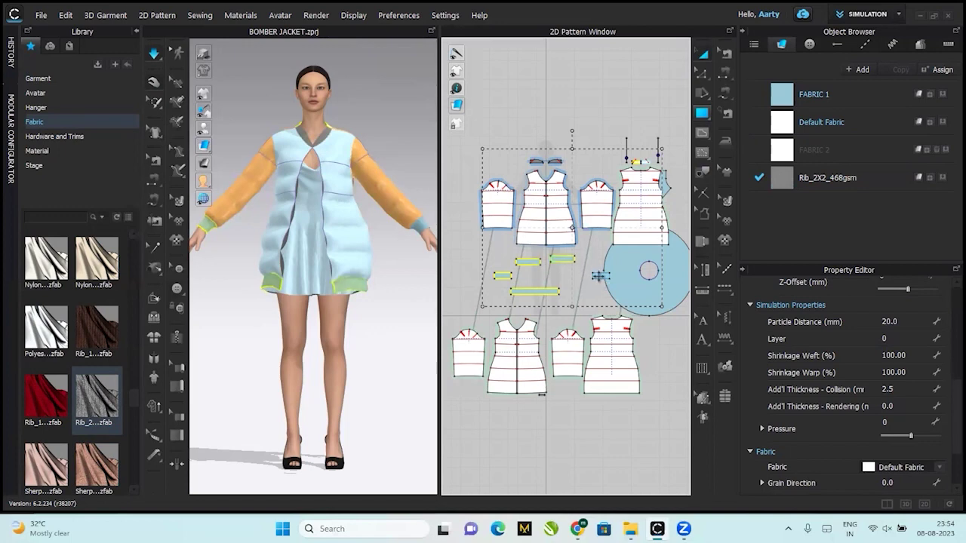
pyautogui.keyDown('shift'); pyautogui.click(600, 275); pyautogui.keyUp('shift')
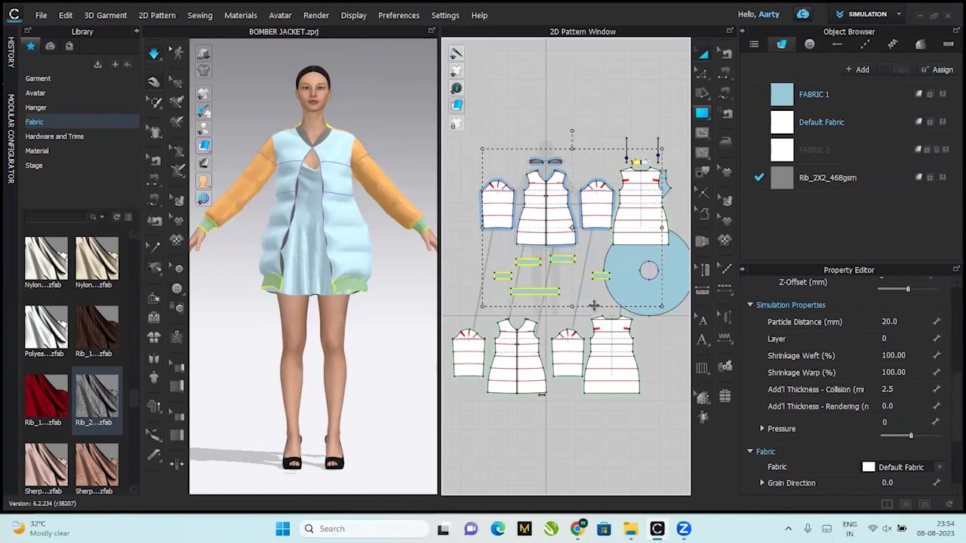
pyautogui.click(944, 178)
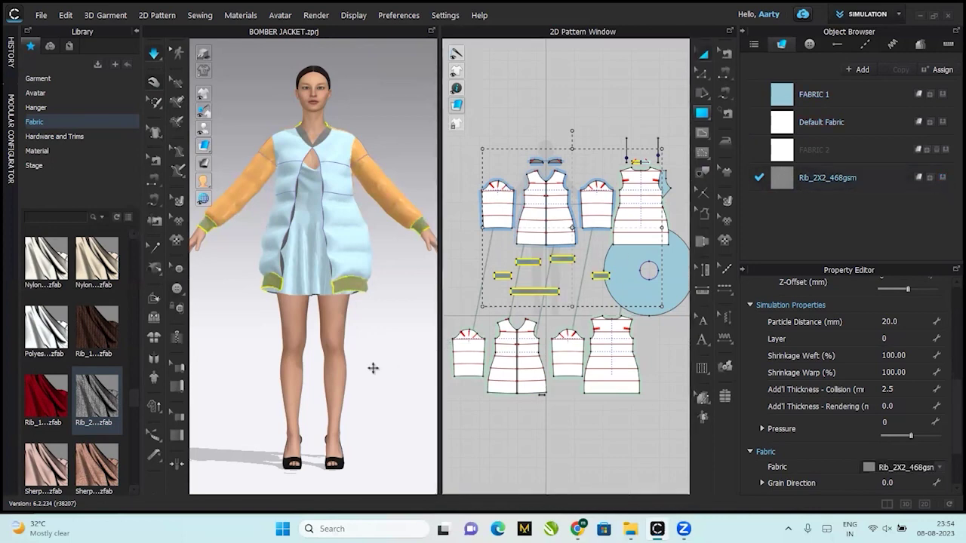
pyautogui.click(399, 324)
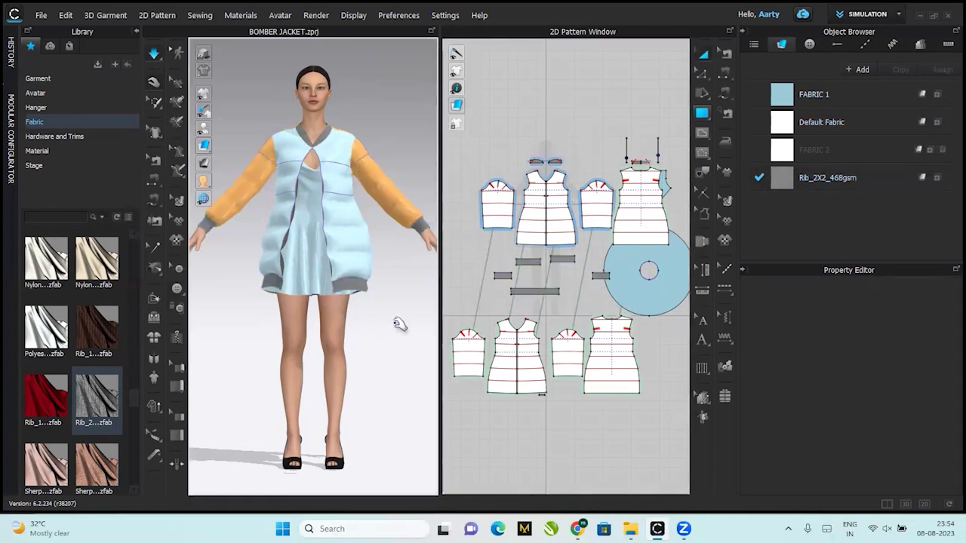
# Set the Default Fabric's color to Orange 1 from the swatches.
pyautogui.click(816, 120)
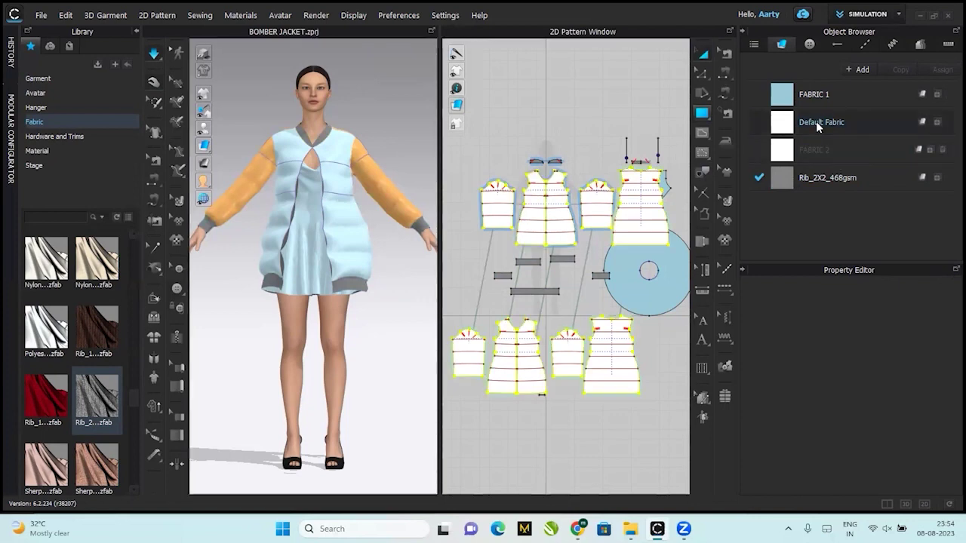
pyautogui.scroll(-3, 909, 375)
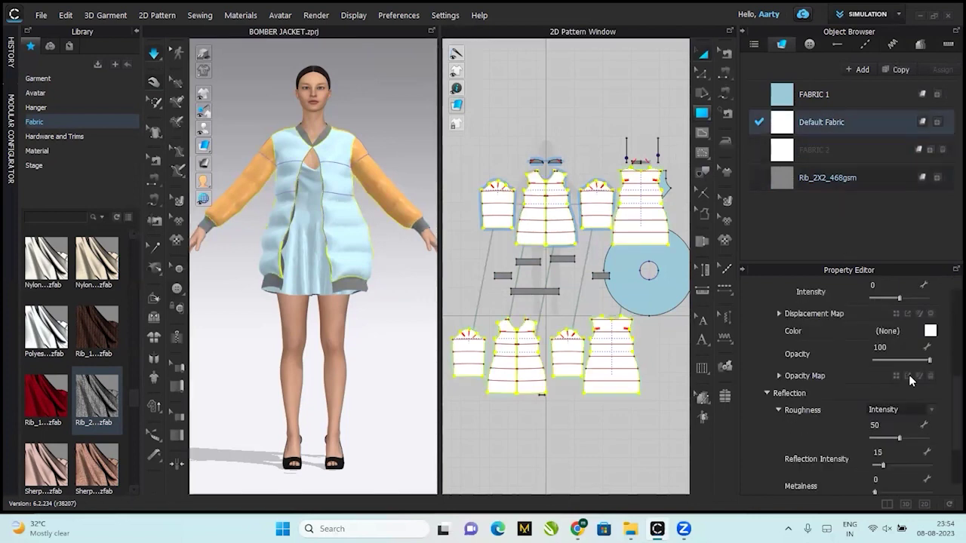
pyautogui.click(930, 333)
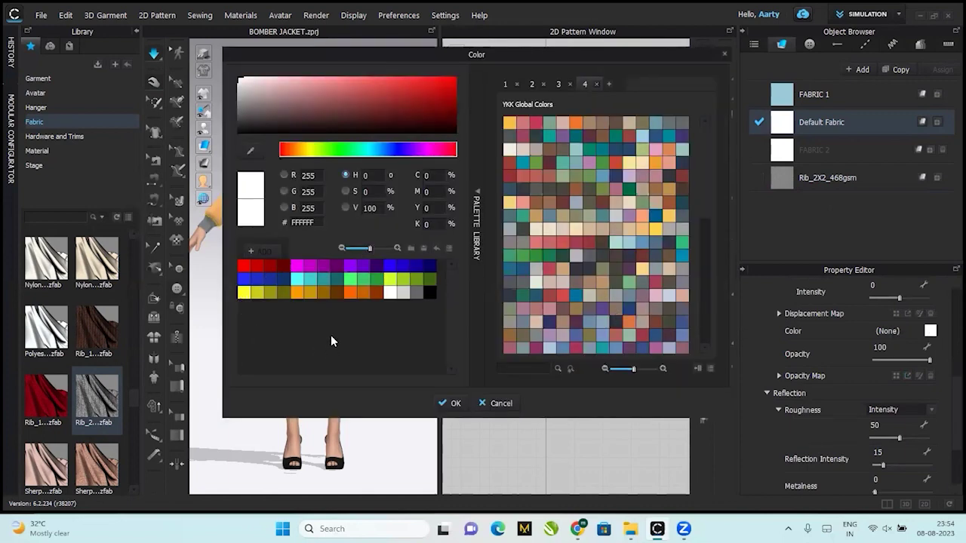
pyautogui.click(304, 294)
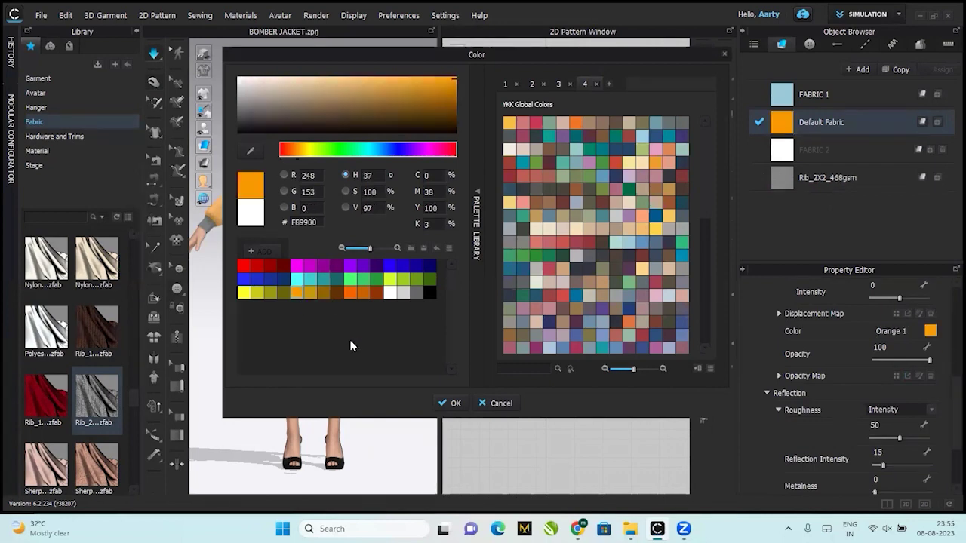
pyautogui.click(451, 403)
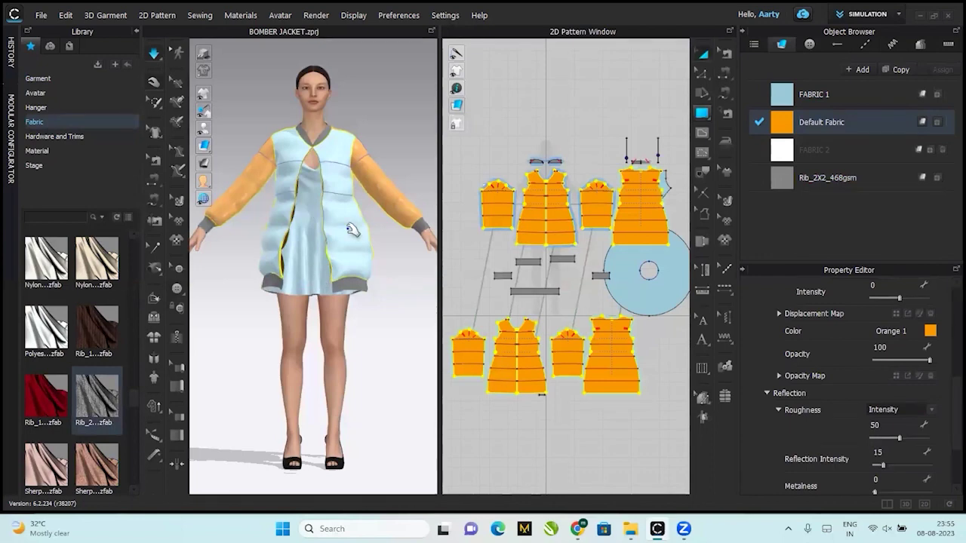
# Select all the pattern pieces and unfreeze them.
pyautogui.click(152, 81)
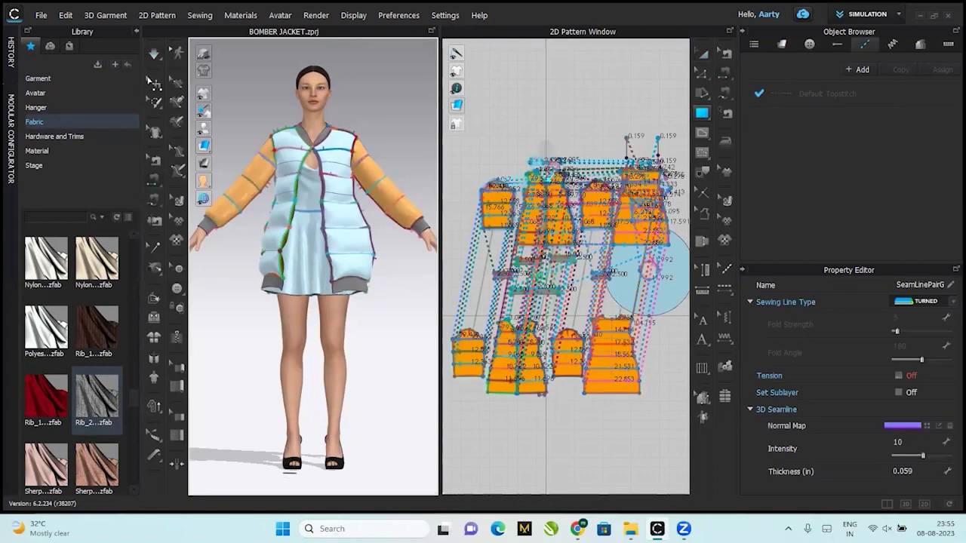
pyautogui.click(152, 81)
pyautogui.hotkey('ctrl', 'a')
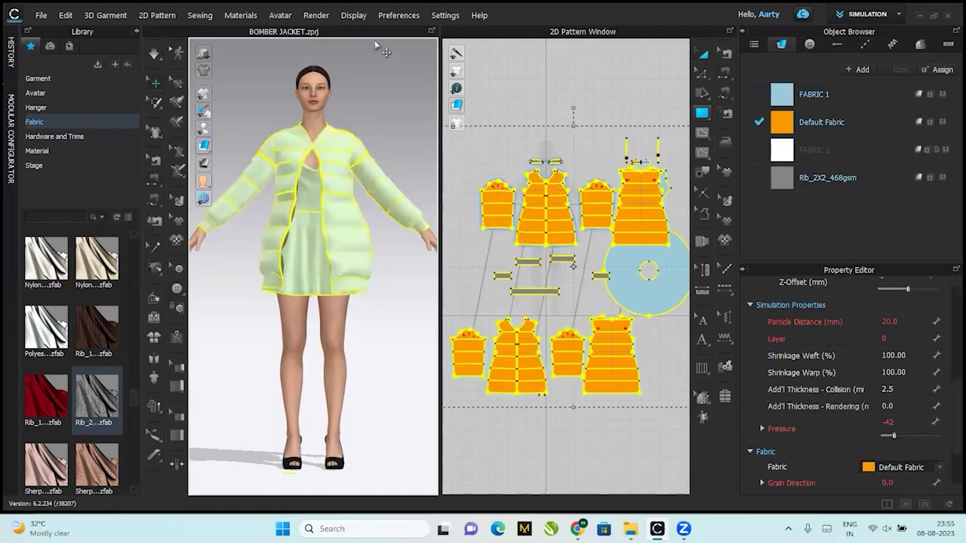
pyautogui.click(421, 151)
# Recolor FABRIC 1, used for the dress, to the swatch Orange 1.
pyautogui.click(785, 95)
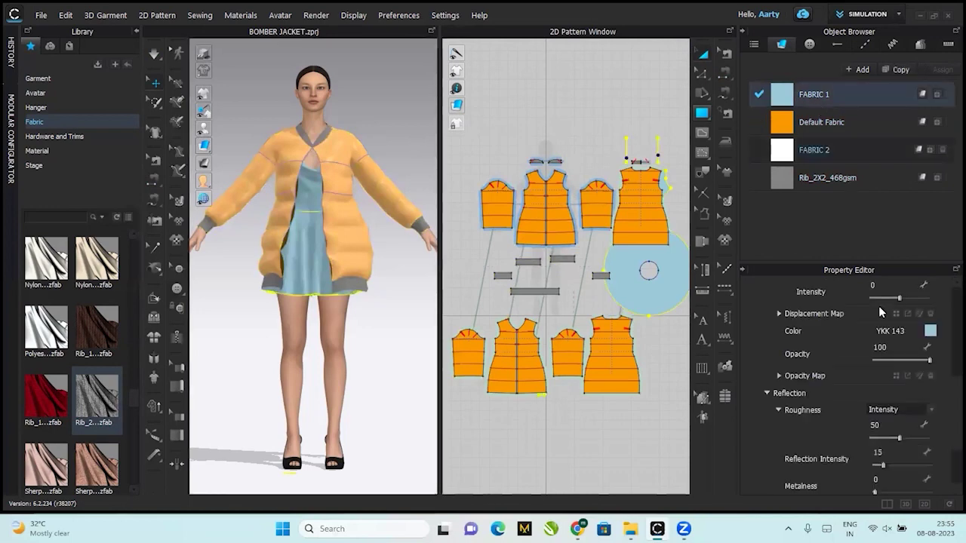
pyautogui.click(930, 330)
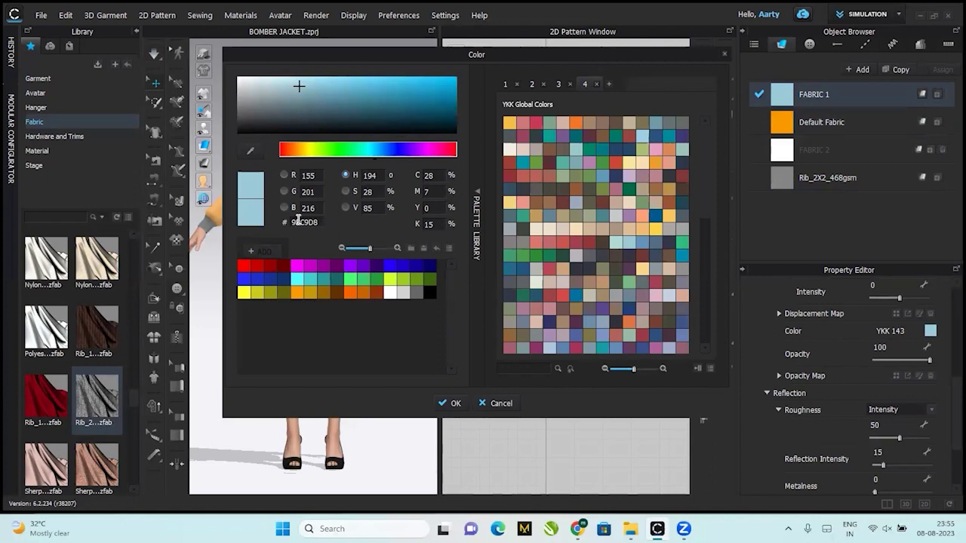
pyautogui.click(301, 153)
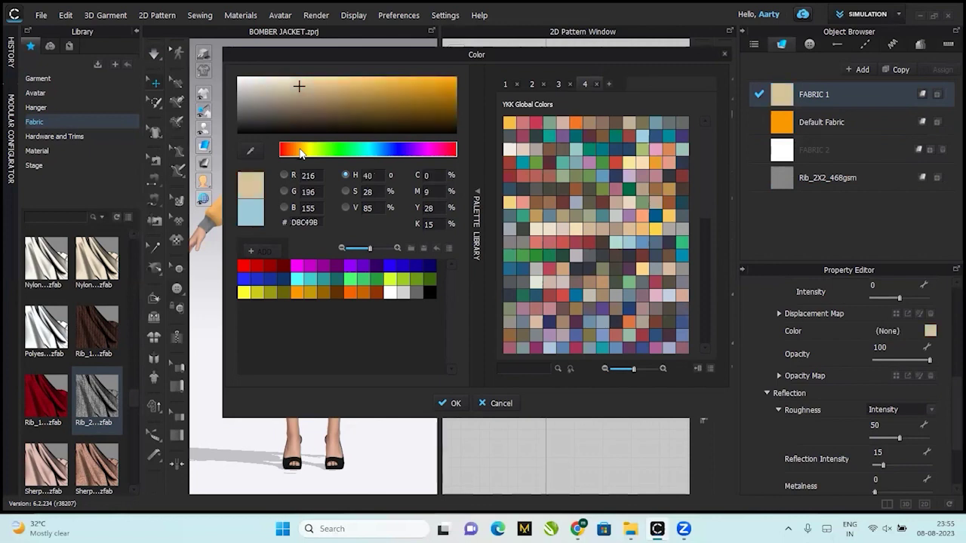
pyautogui.click(304, 292)
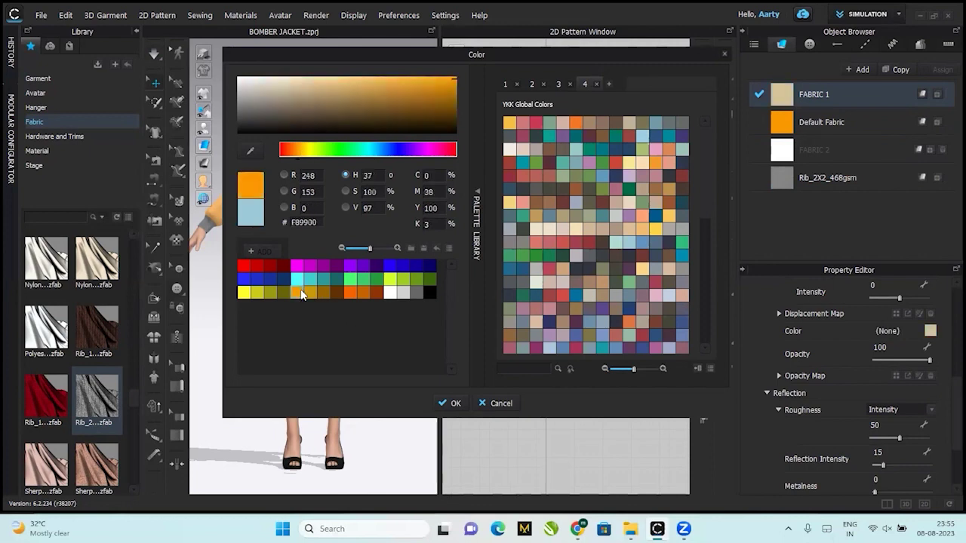
pyautogui.click(455, 405)
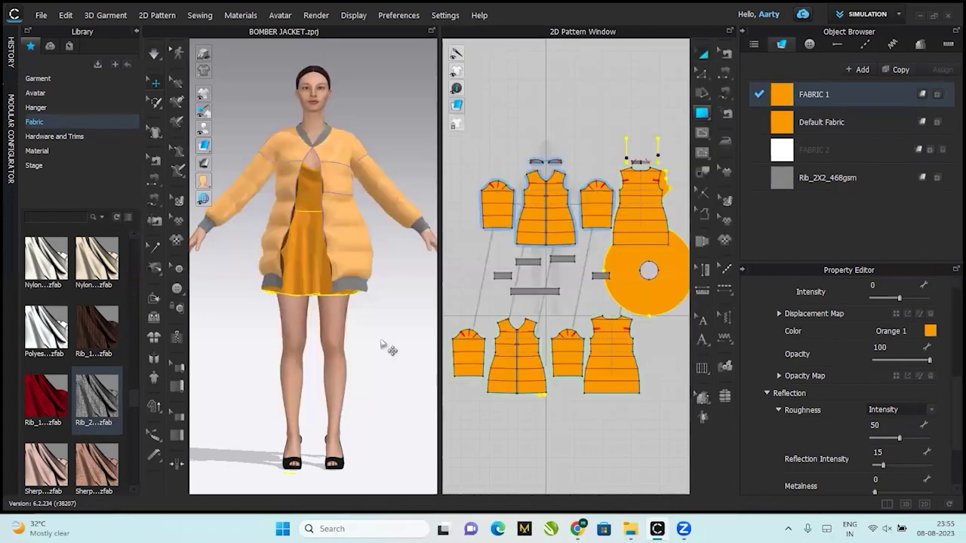
# Unstrengthen the jacket's outer front panels and both outer sleeves.
pyautogui.click(349, 253)
pyautogui.keyDown('shift'); pyautogui.click(274, 240); pyautogui.keyUp('shift')
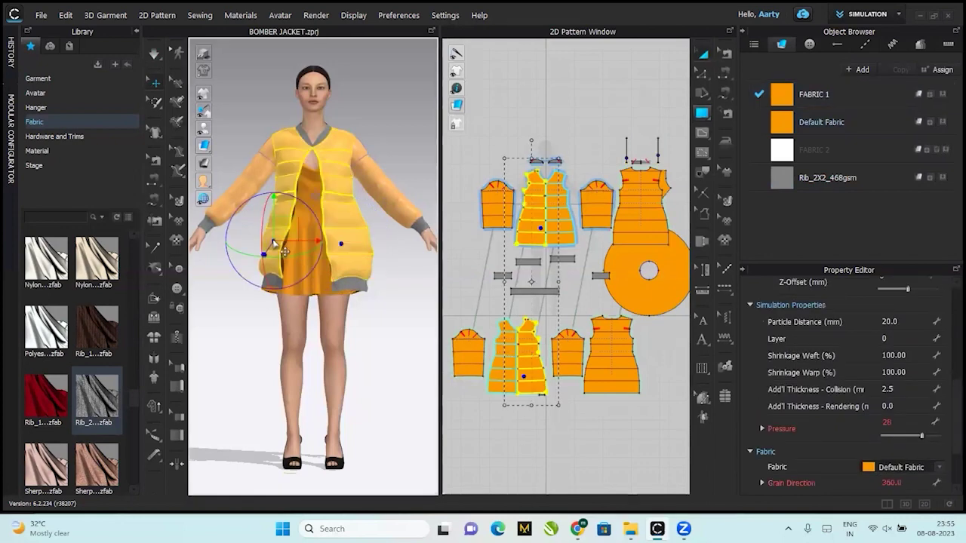
pyautogui.keyDown('shift'); pyautogui.click(250, 181); pyautogui.keyUp('shift')
pyautogui.rightClick(381, 193)
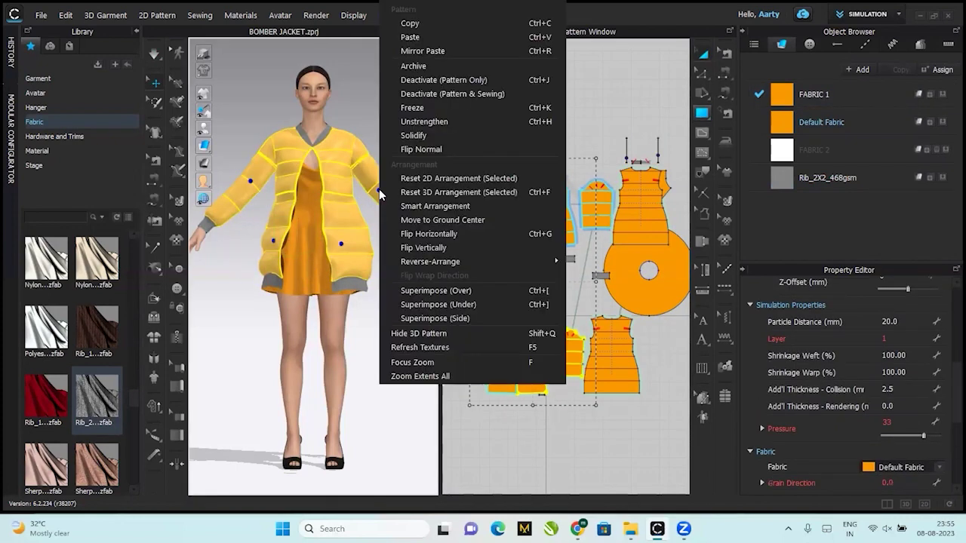
pyautogui.click(434, 121)
pyautogui.click(410, 253)
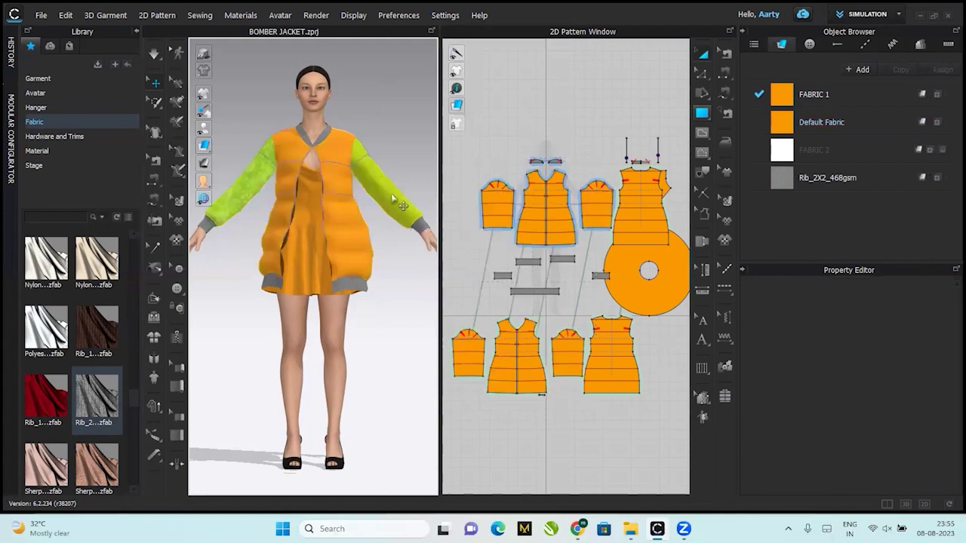
# Set the simulation layer of both outer sleeves to 0.
pyautogui.click(391, 193)
pyautogui.keyDown('shift'); pyautogui.click(257, 189); pyautogui.keyUp('shift')
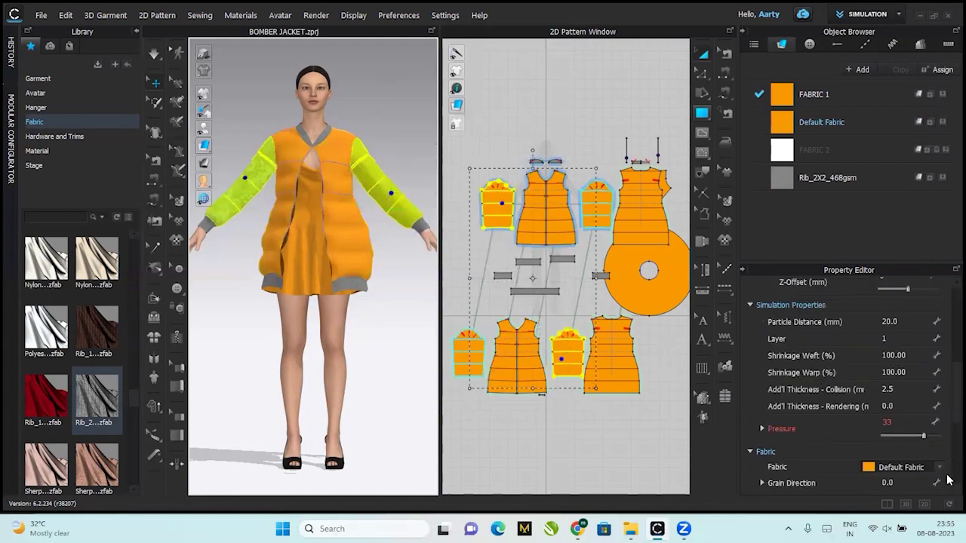
pyautogui.click(900, 340)
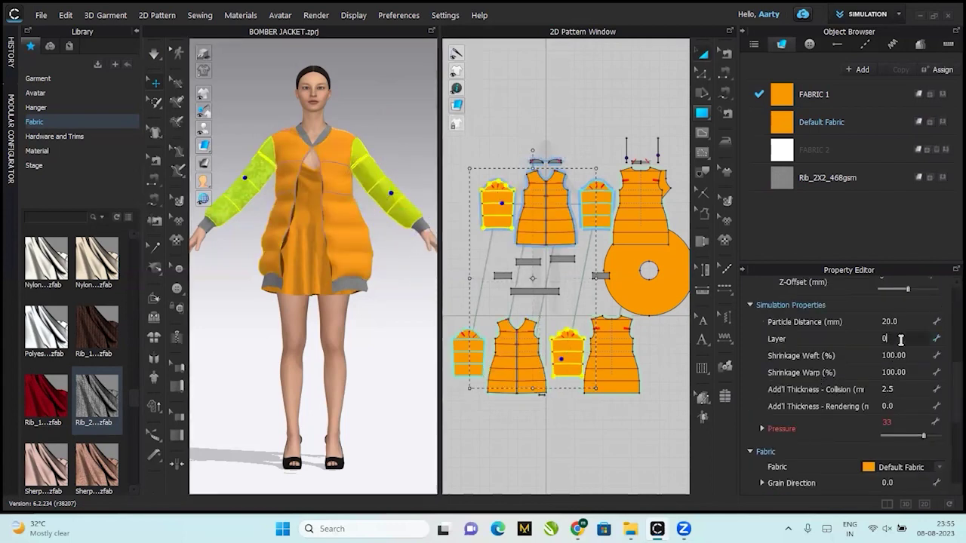
pyautogui.click(395, 380)
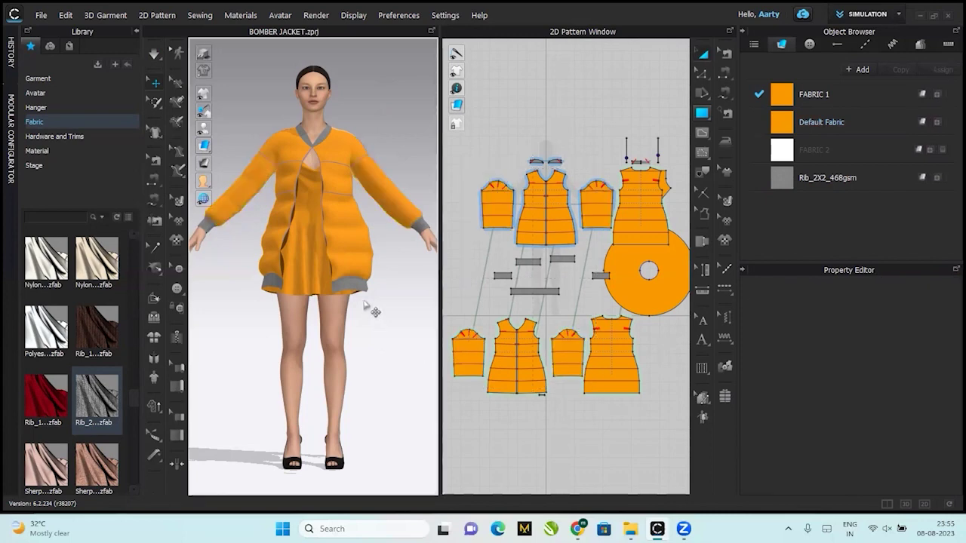
# Unstrengthen the jacket's outer back panel.
pyautogui.moveTo(365, 306); pyautogui.dragTo(259, 324, button='right')
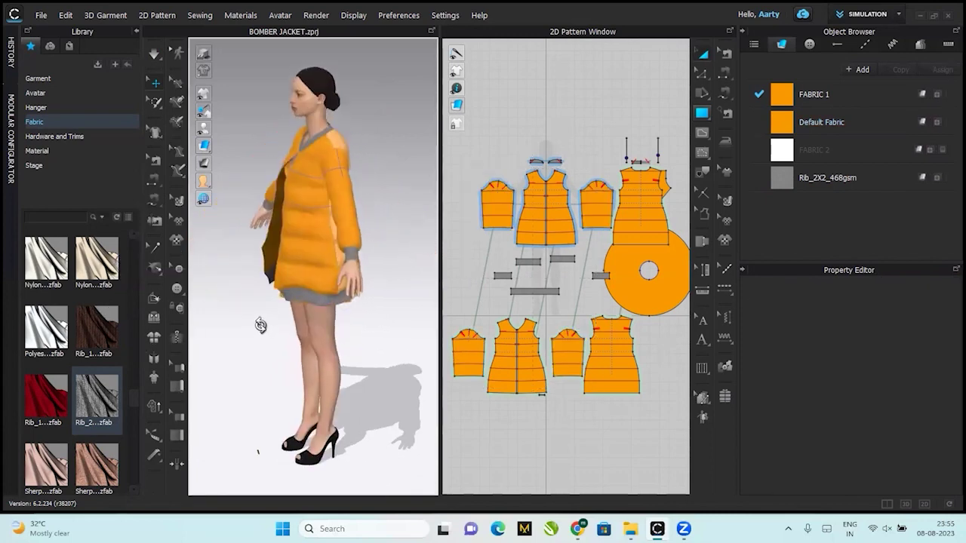
pyautogui.click(344, 141)
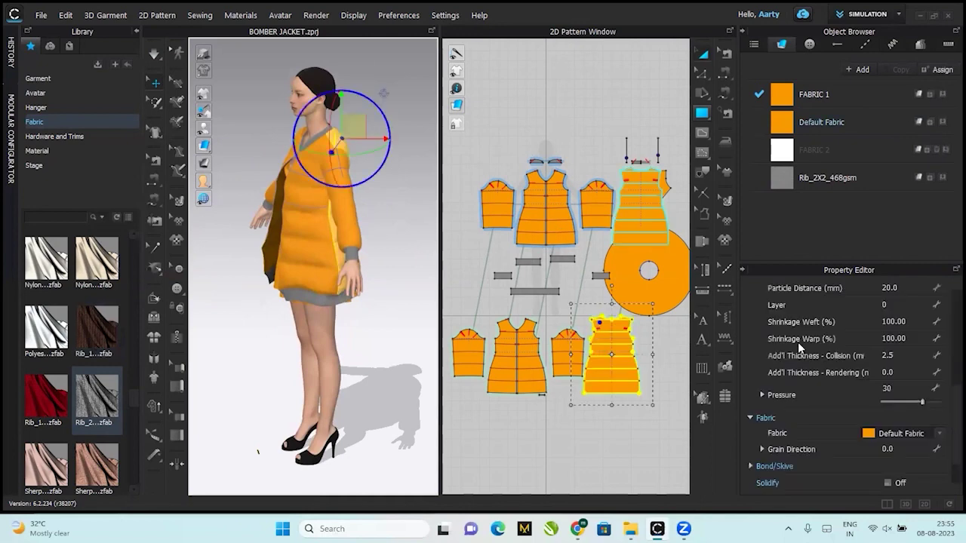
pyautogui.rightClick(346, 147)
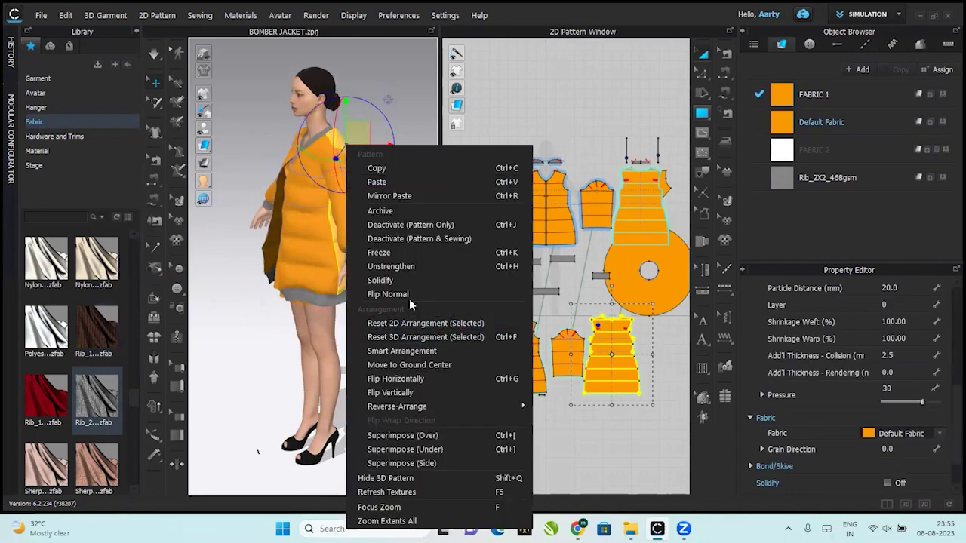
pyautogui.click(407, 268)
pyautogui.click(376, 250)
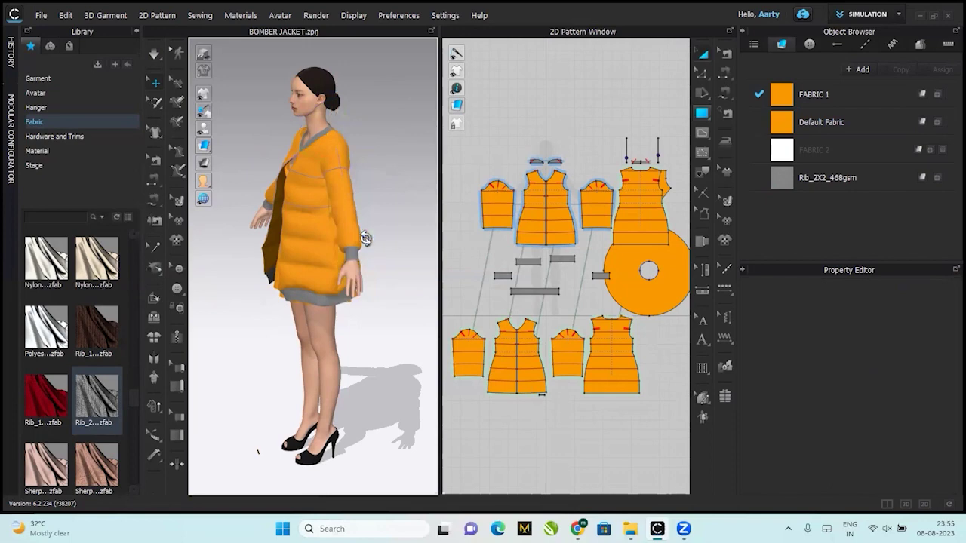
# Change the jacket's Default Fabric color to Orange 5.
pyautogui.moveTo(366, 240); pyautogui.dragTo(489, 220, button='right')
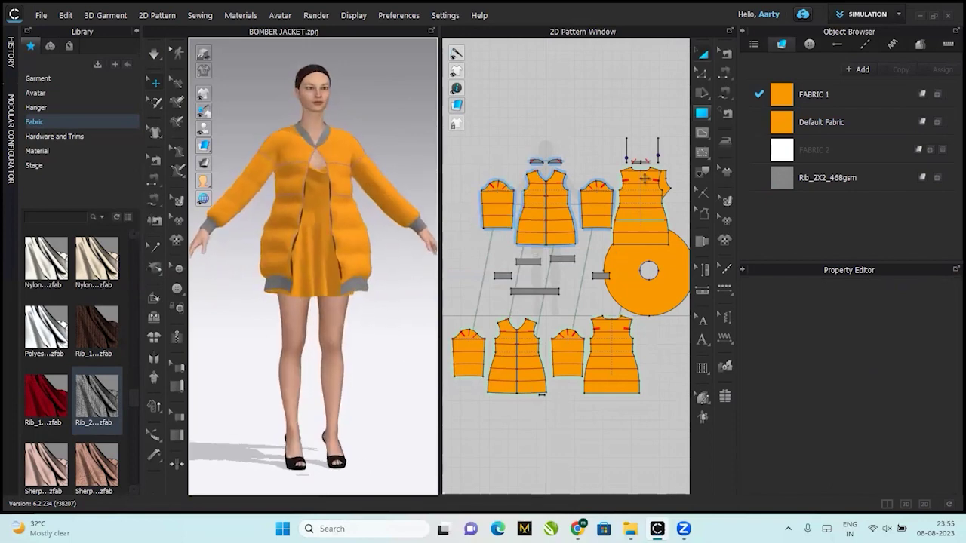
pyautogui.click(871, 120)
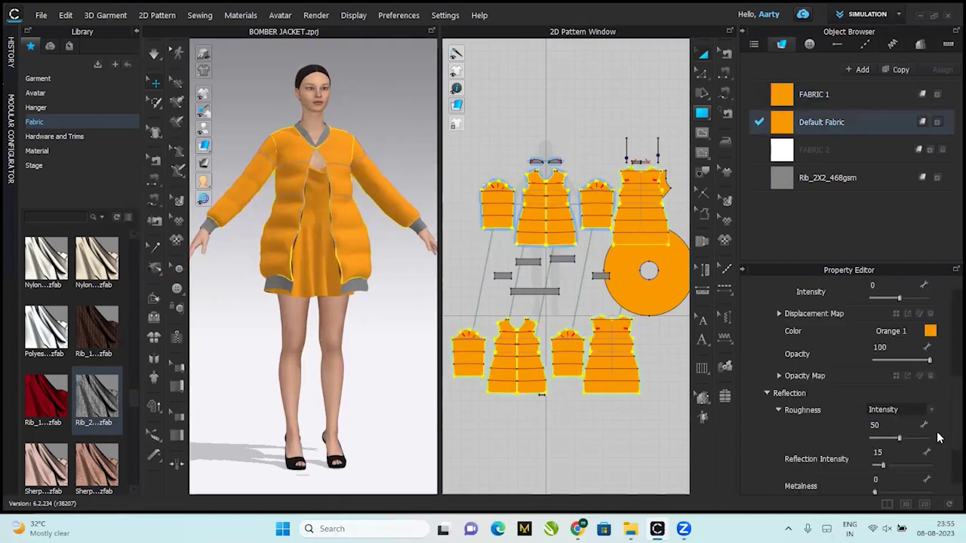
pyautogui.click(931, 332)
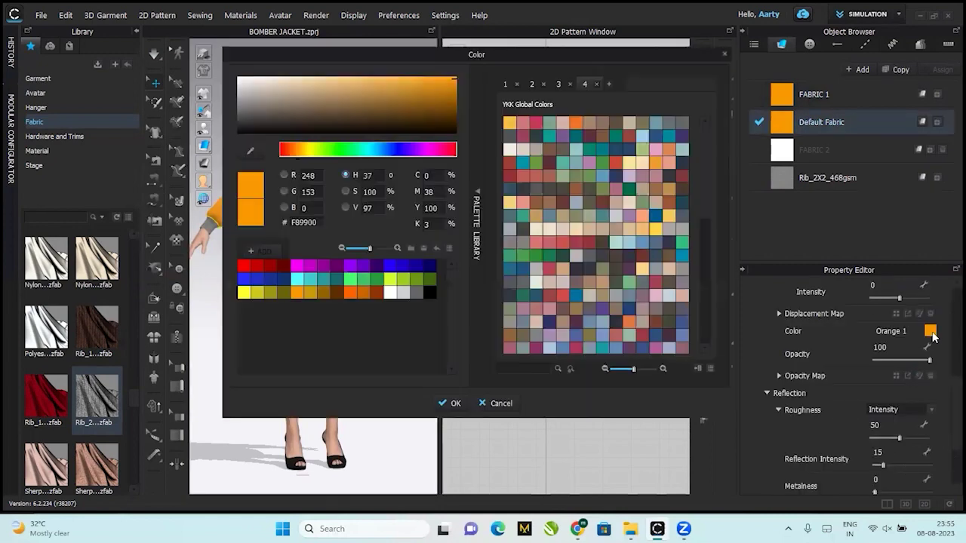
pyautogui.click(345, 293)
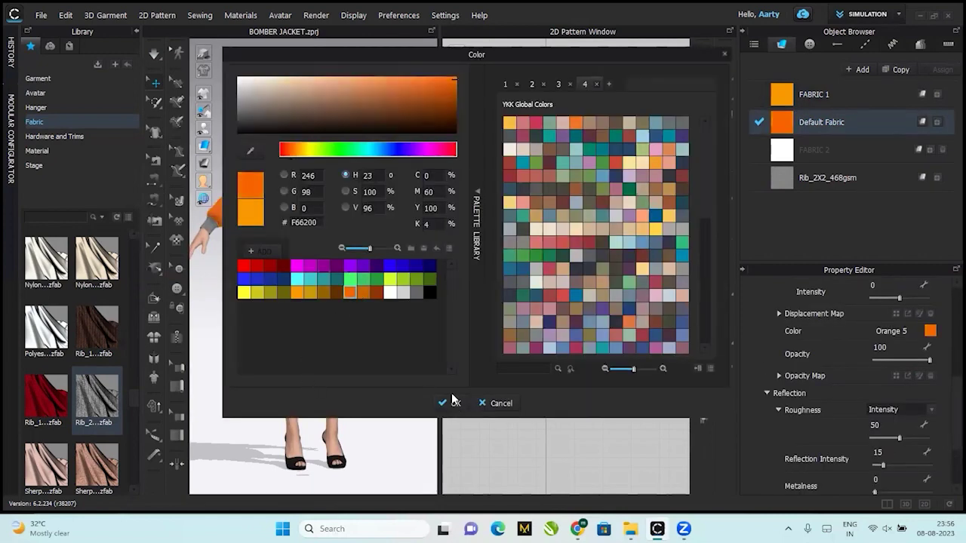
pyautogui.click(452, 402)
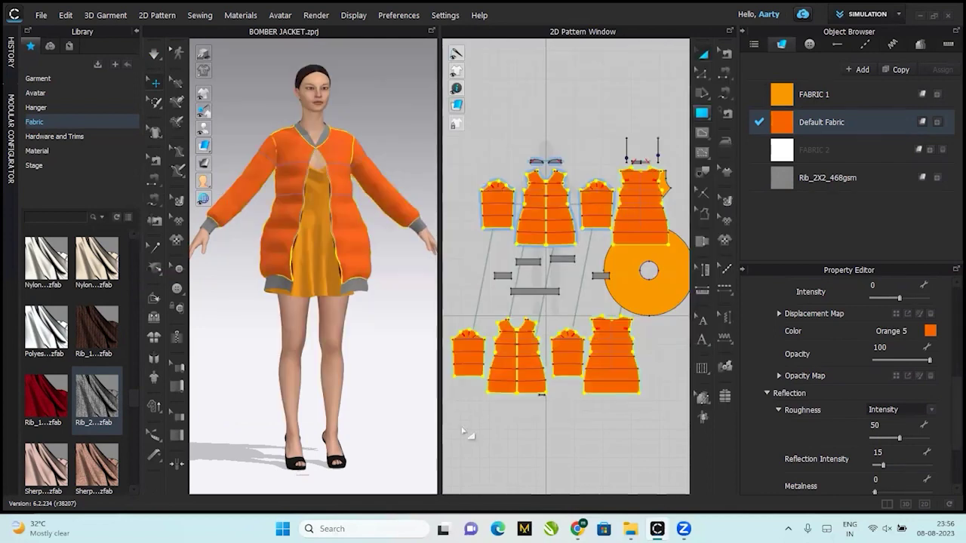
# Change the Rib_2X2_468gsm fabric color to Orange 5, comparing brown and orange swatches on the trims.
pyautogui.click(798, 178)
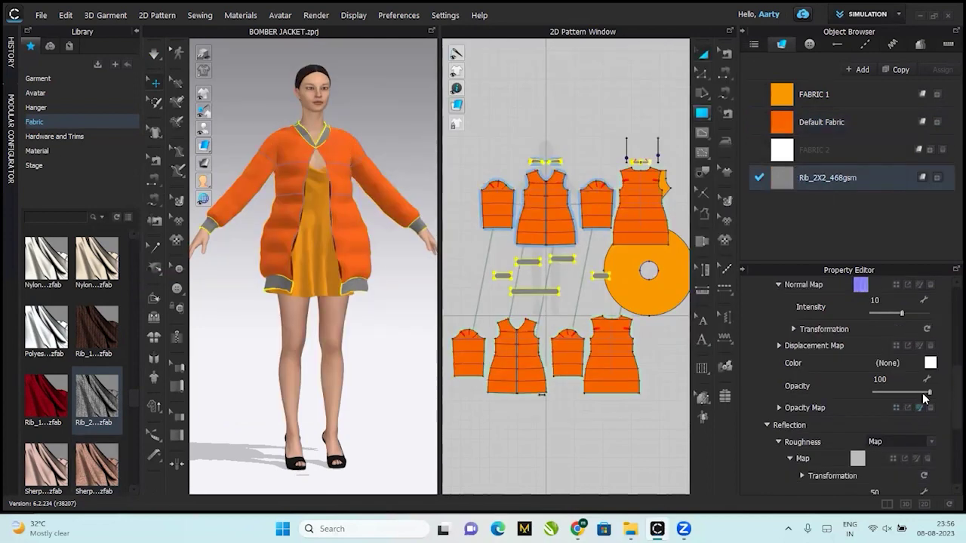
pyautogui.click(931, 363)
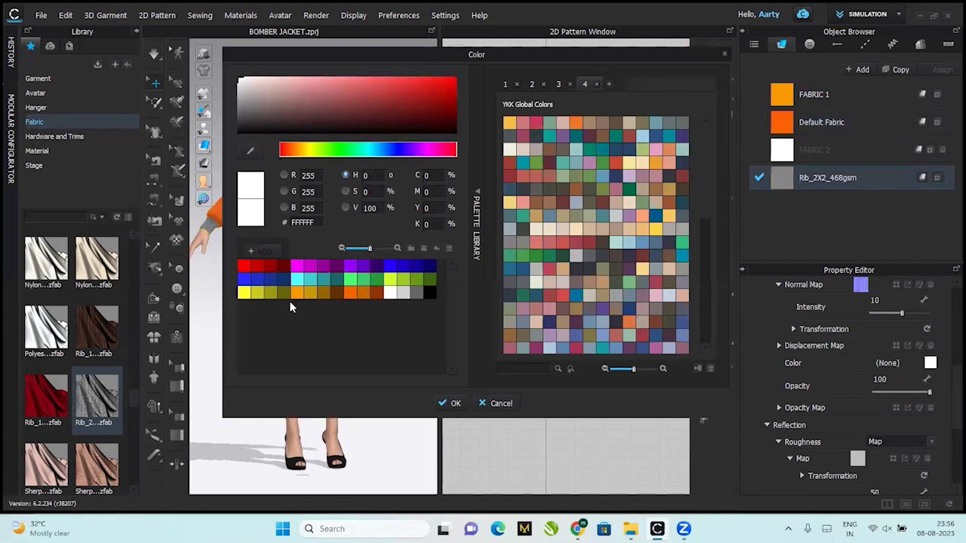
pyautogui.click(376, 294)
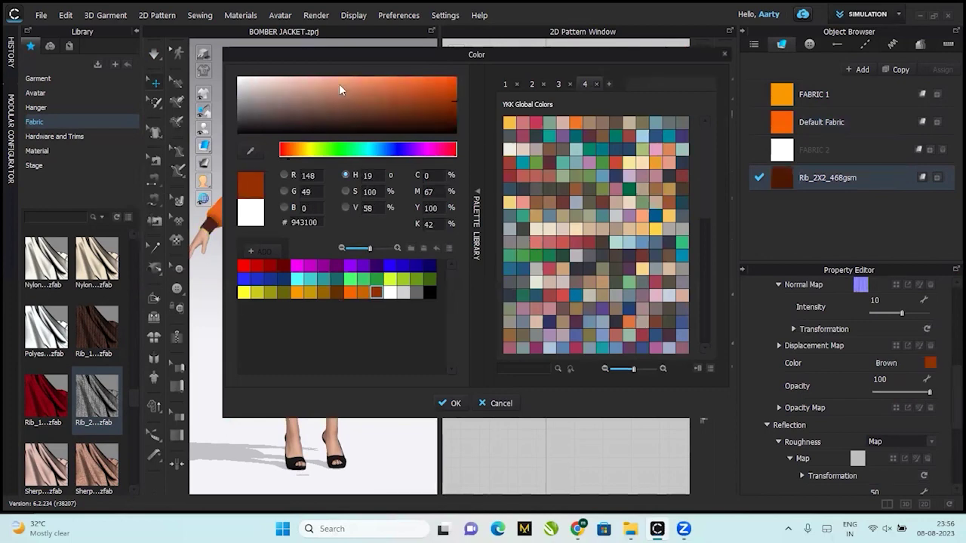
pyautogui.moveTo(334, 50); pyautogui.dragTo(534, 69)
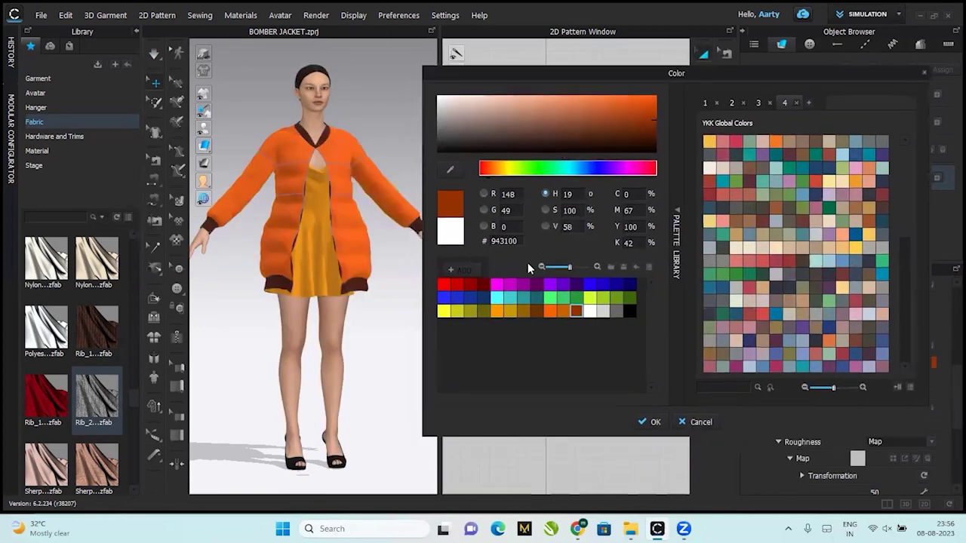
pyautogui.click(565, 311)
pyautogui.click(548, 312)
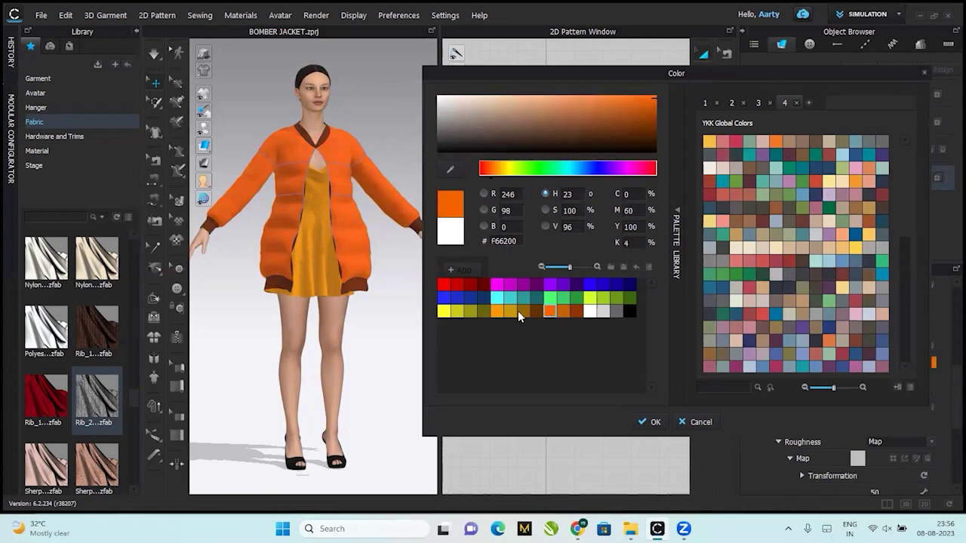
pyautogui.click(496, 312)
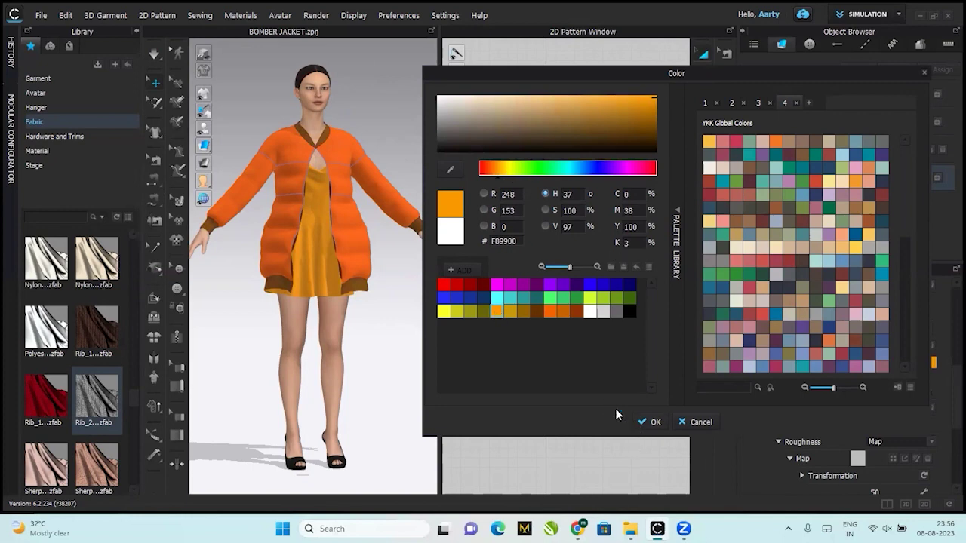
pyautogui.click(563, 312)
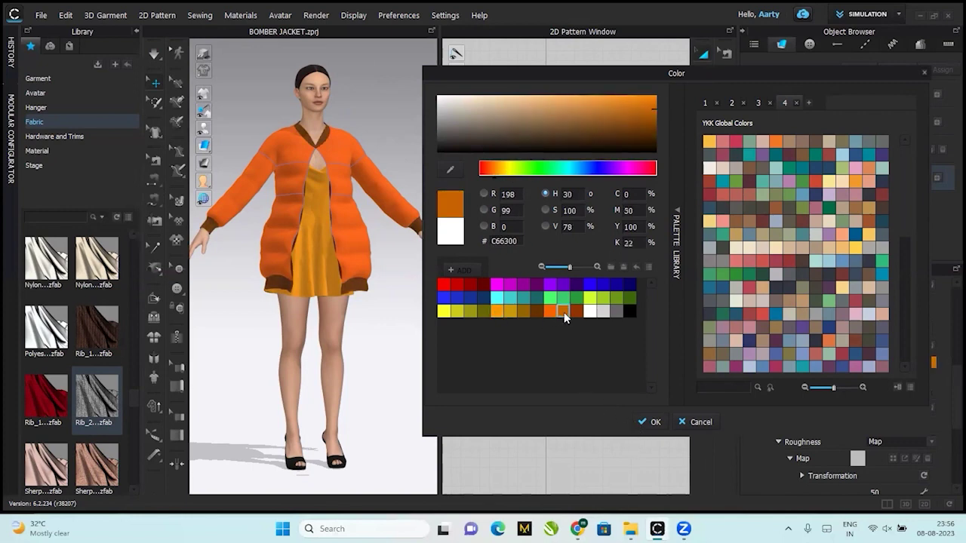
pyautogui.click(551, 309)
pyautogui.click(650, 422)
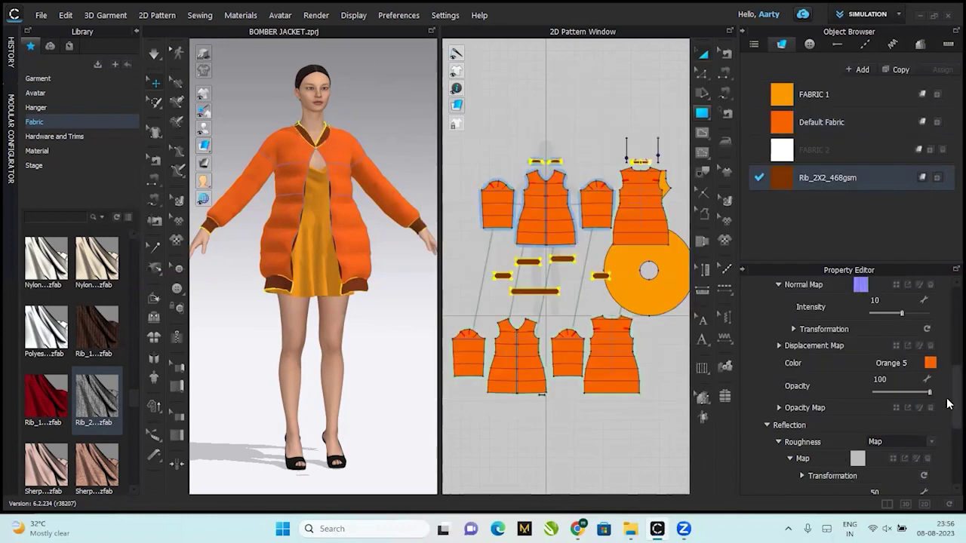
# Turn on Desaturation for the rib fabric's texture and check the trims on the garment from a slight angle.
pyautogui.scroll(5, 948, 367)
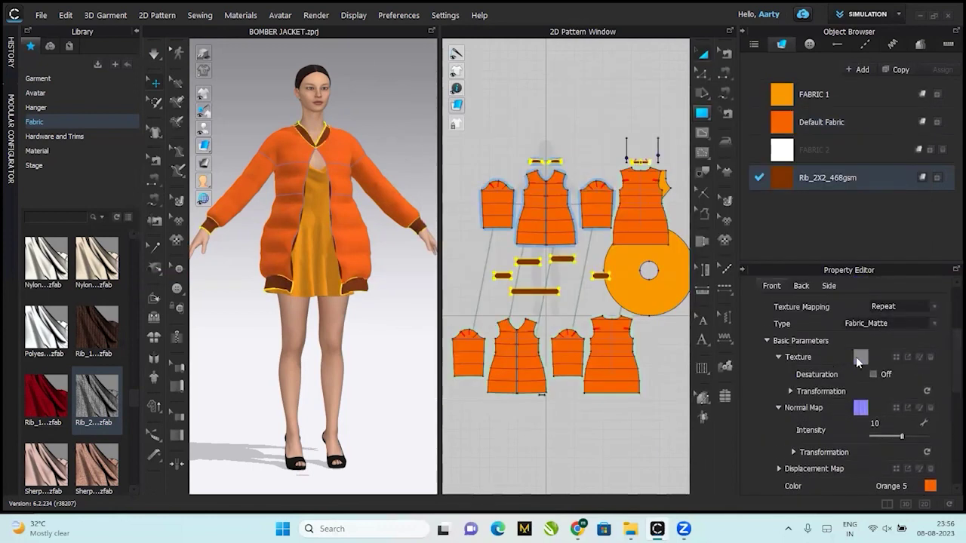
pyautogui.click(873, 374)
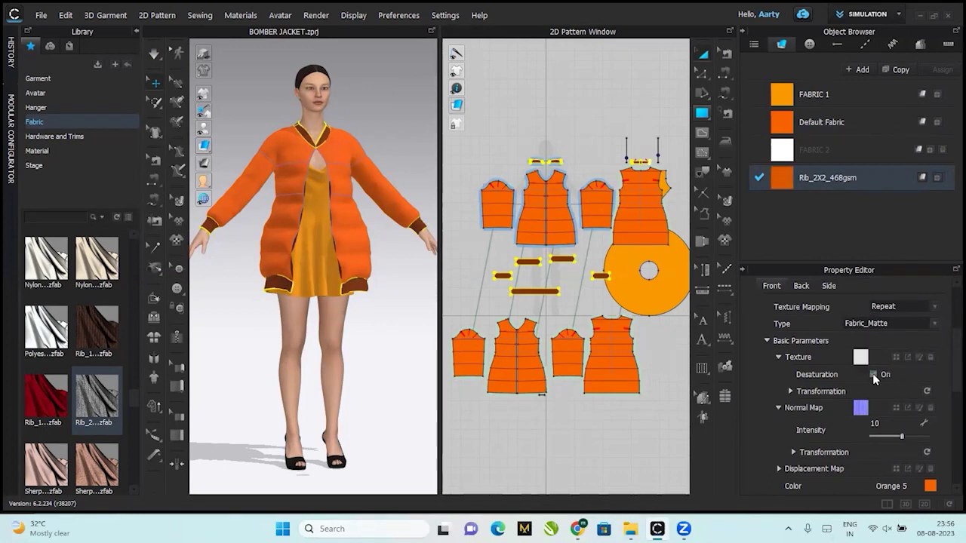
pyautogui.click(427, 353)
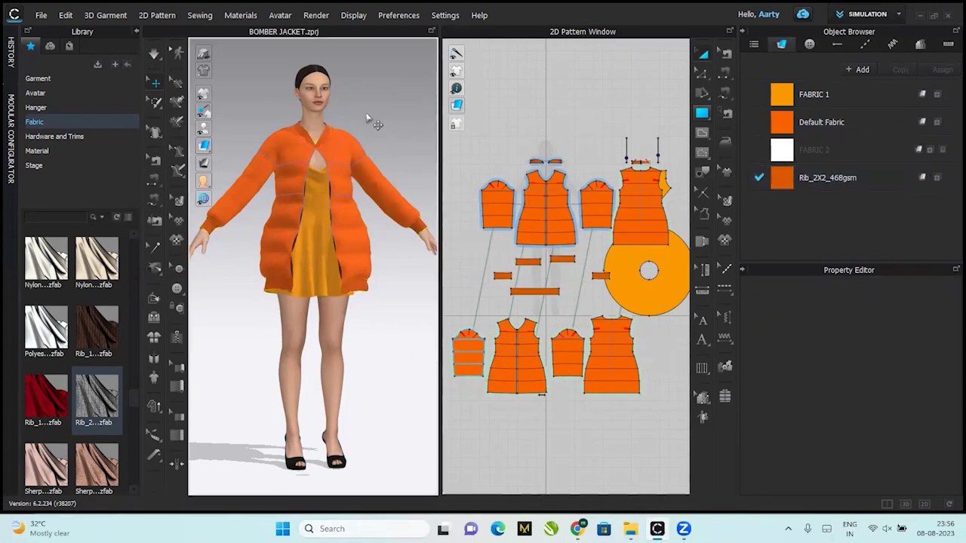
pyautogui.moveTo(367, 166); pyautogui.dragTo(343, 173, button='right')
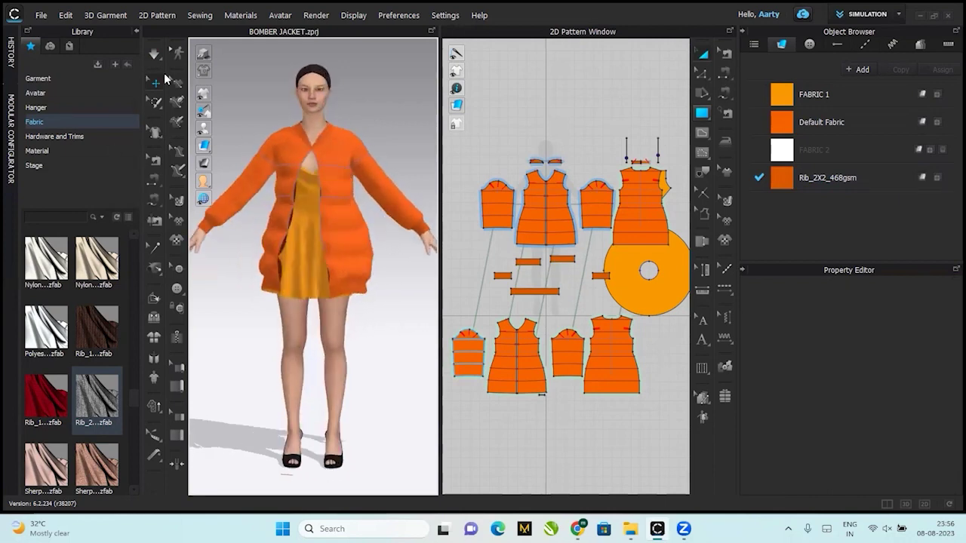
pyautogui.moveTo(203, 94)
# Add Default Topstitch segments along the horizontal quilting lines of the back panel in the lower pattern set.
pyautogui.click(726, 291)
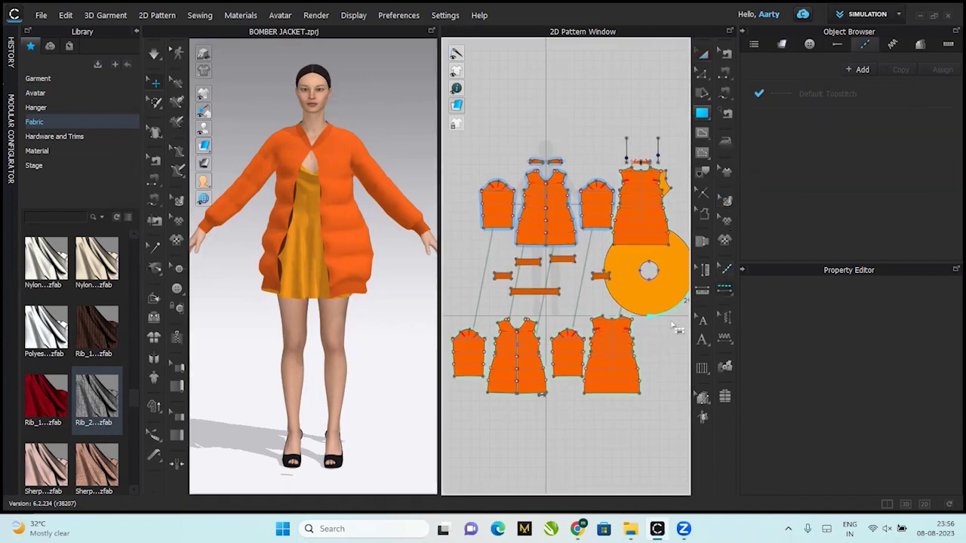
pyautogui.click(607, 345)
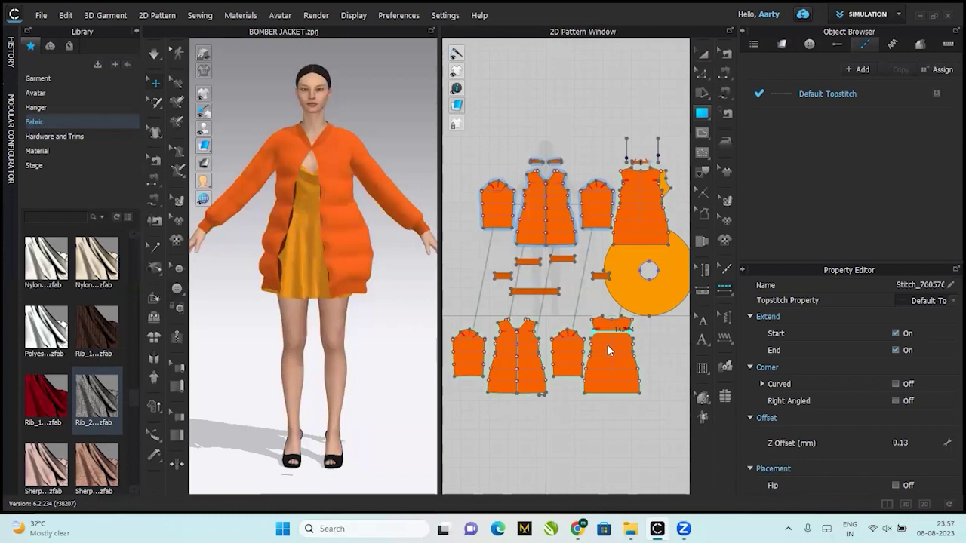
pyautogui.click(609, 348)
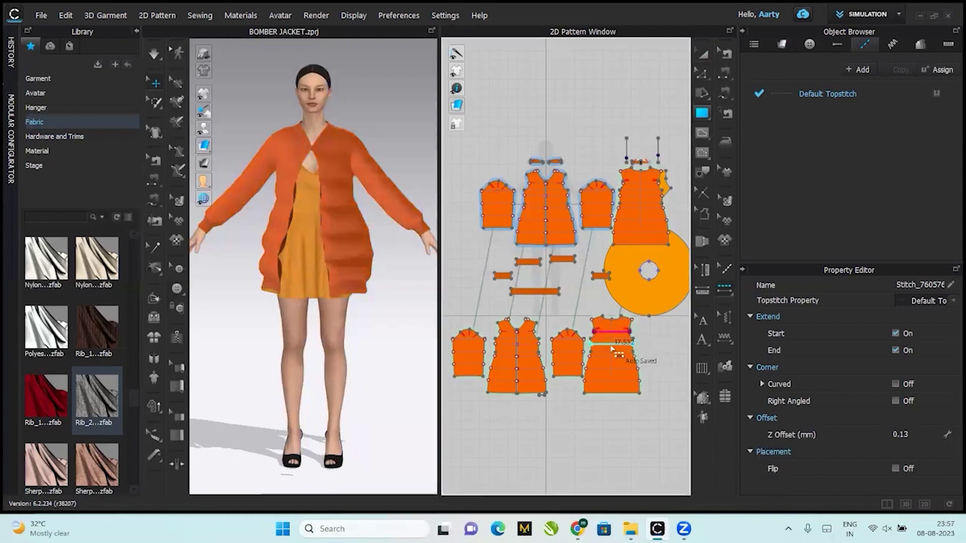
pyautogui.click(651, 331)
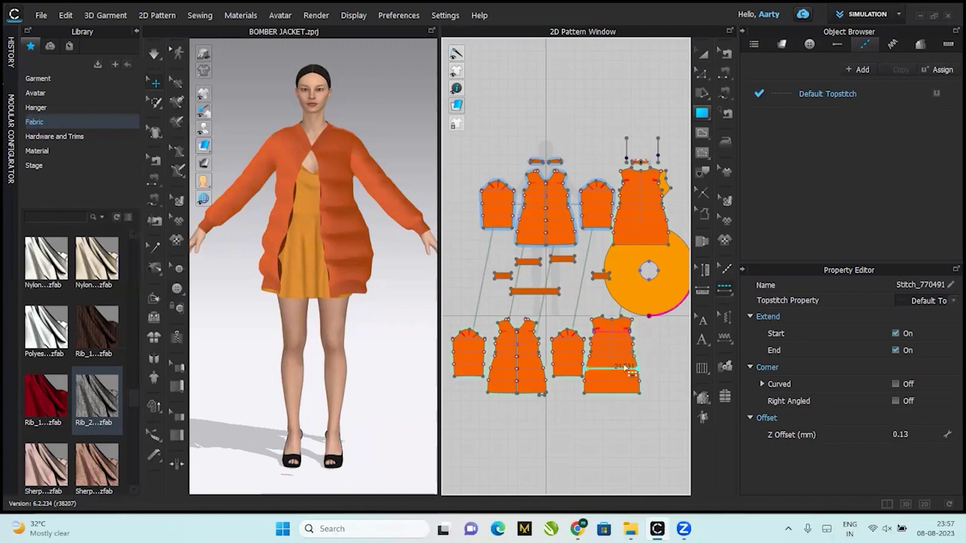
pyautogui.click(629, 370)
pyautogui.click(619, 357)
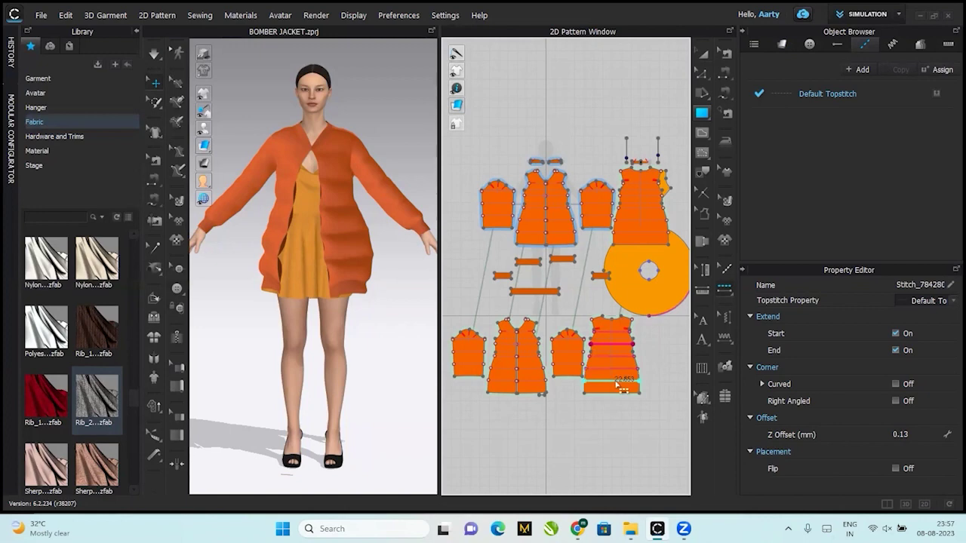
pyautogui.click(617, 382)
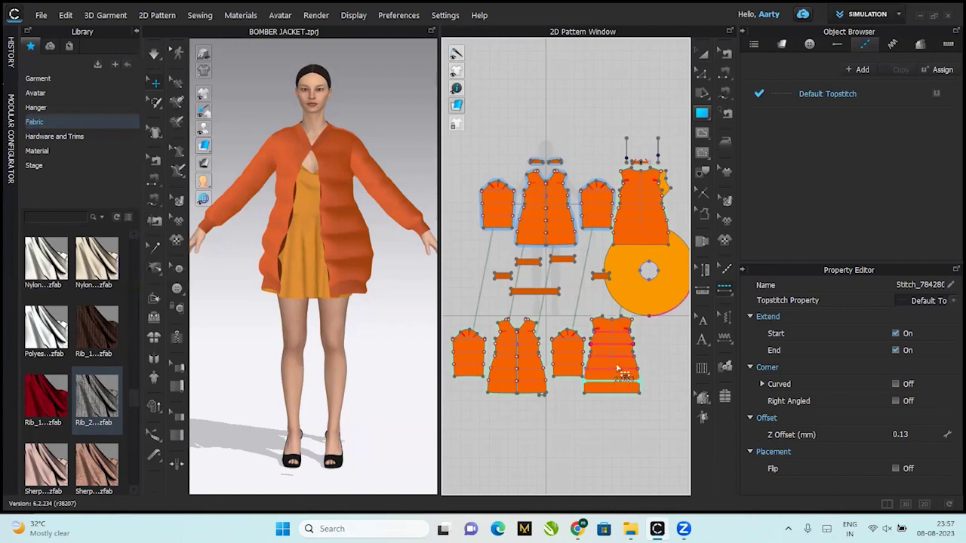
# Add Default Topstitch segments along the quilting lines of both front panels in the lower pattern set.
pyautogui.click(513, 344)
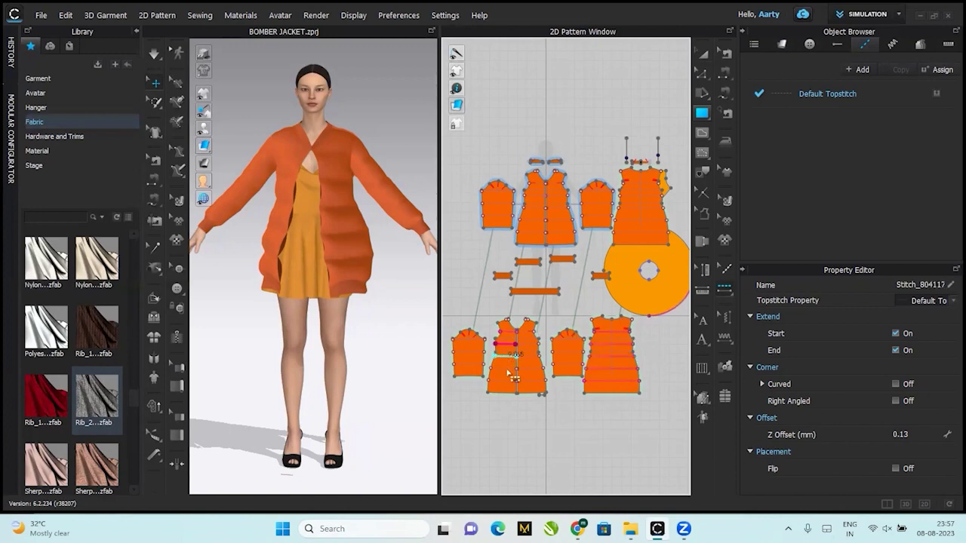
pyautogui.click(514, 368)
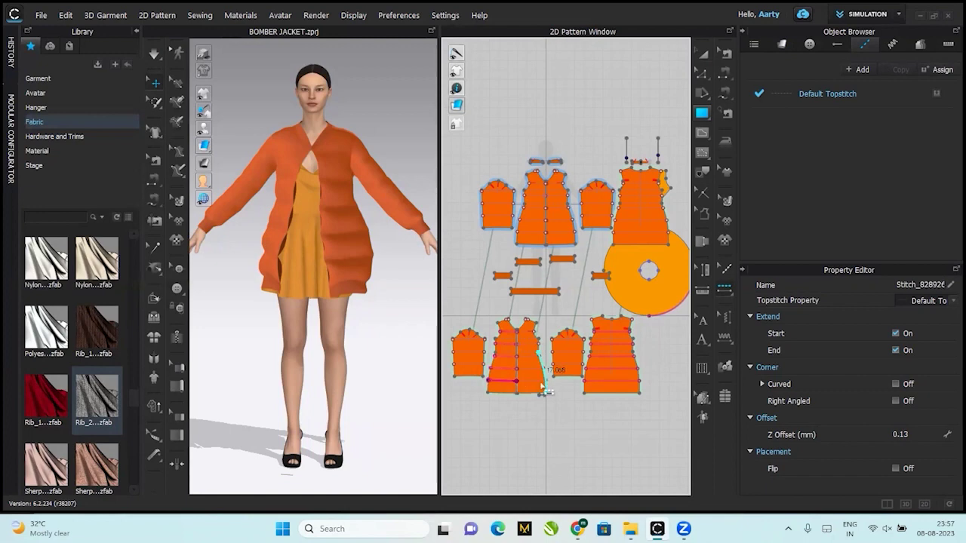
pyautogui.click(537, 379)
pyautogui.click(528, 357)
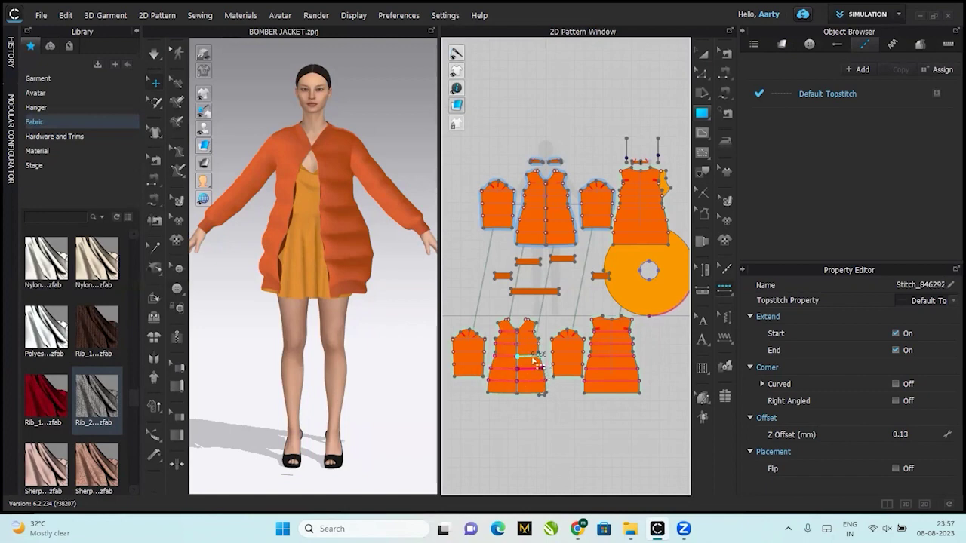
pyautogui.click(535, 343)
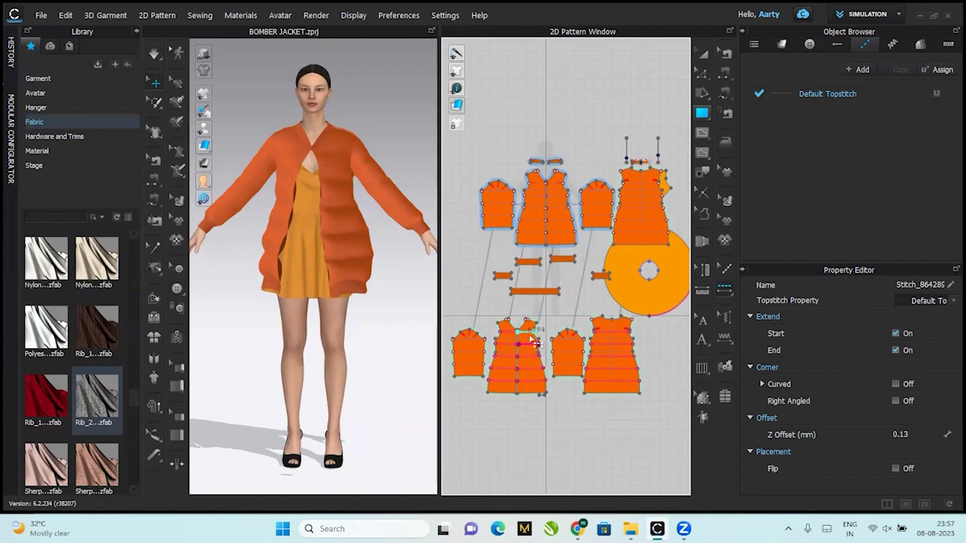
# Topstitch the horizontal quilting lines of both front panels in the upper pattern set with Default Topstitch.
pyautogui.click(544, 217)
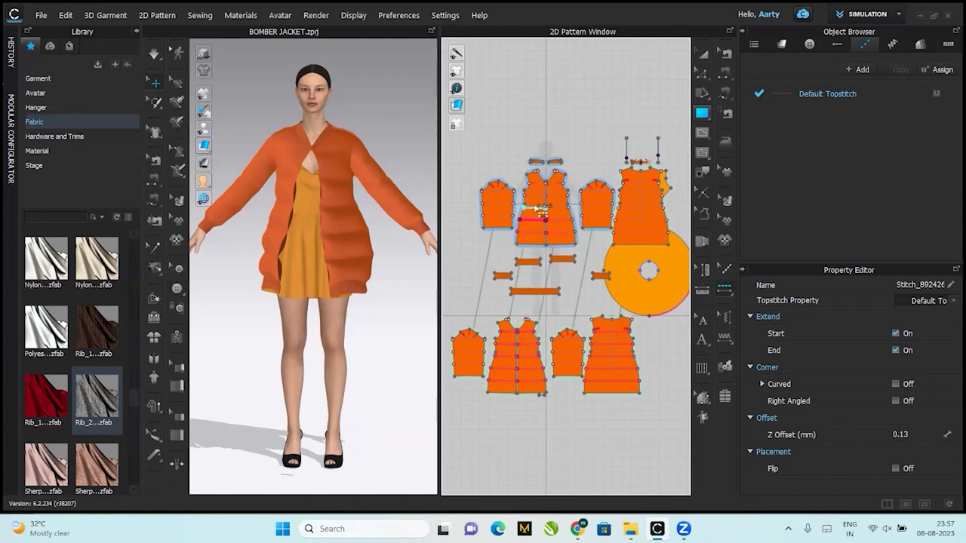
pyautogui.click(538, 194)
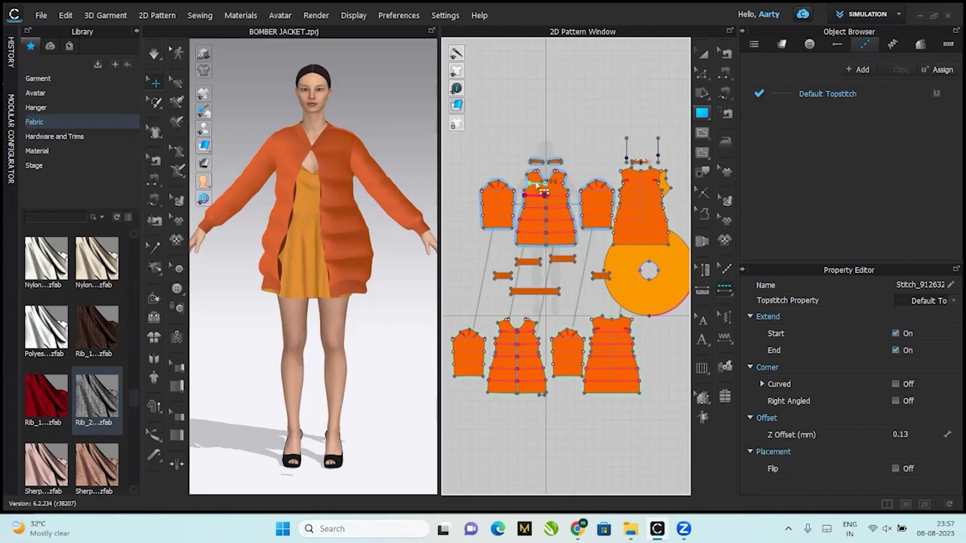
pyautogui.click(544, 183)
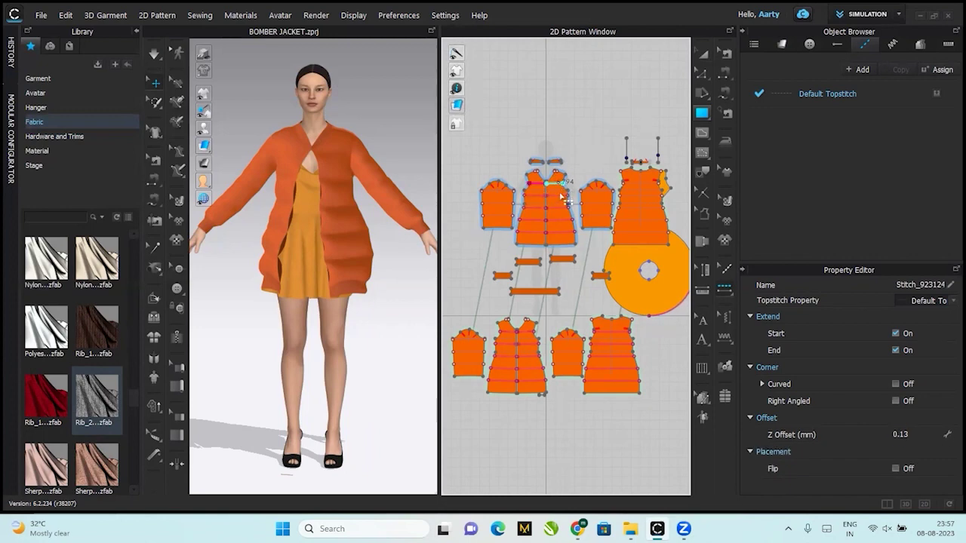
pyautogui.click(566, 201)
pyautogui.click(563, 214)
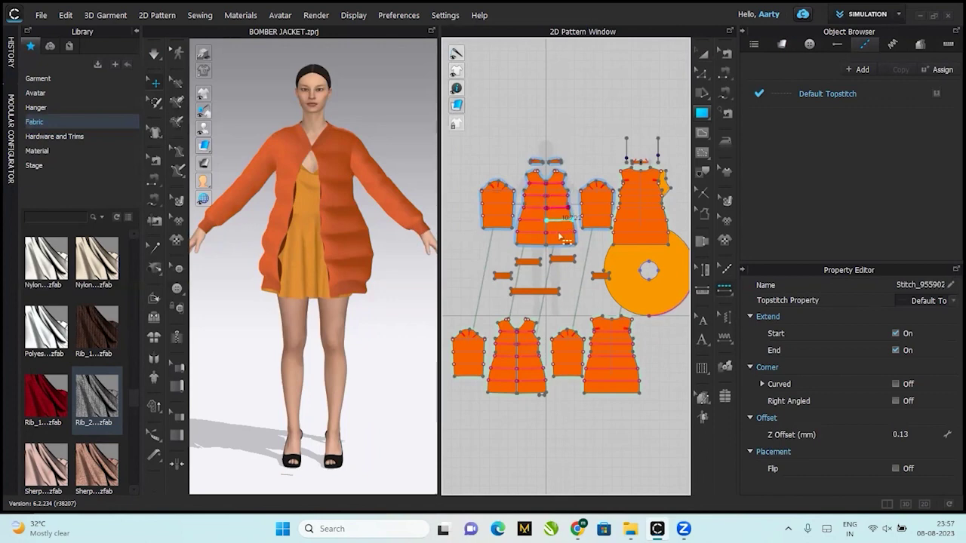
pyautogui.click(556, 235)
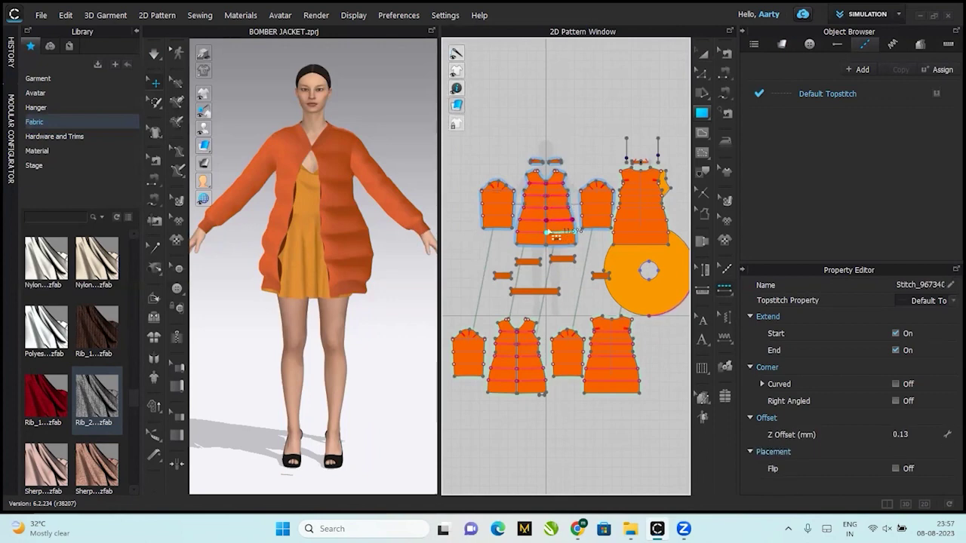
# Topstitch the quilting lines across the sleeves in the upper pattern set with Default Topstitch.
pyautogui.click(506, 205)
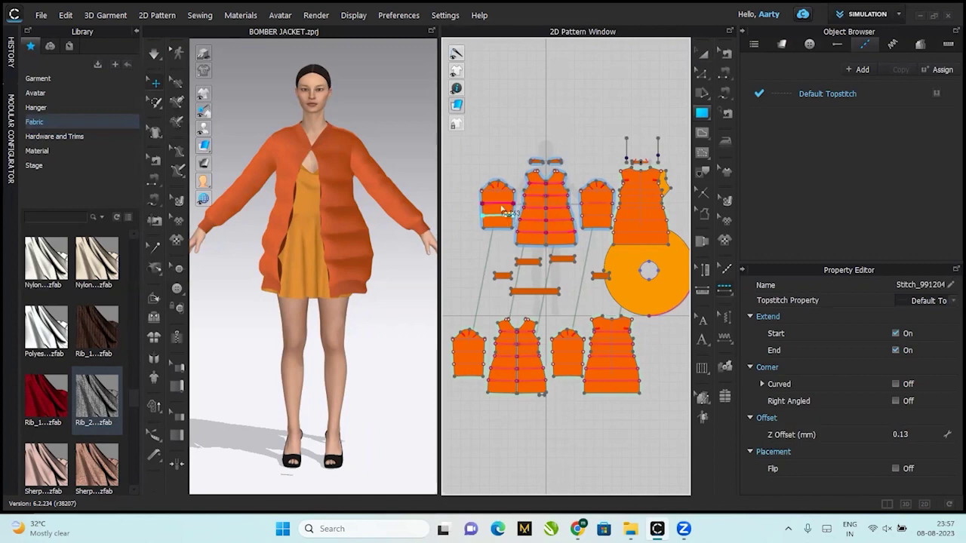
pyautogui.click(506, 216)
pyautogui.click(514, 196)
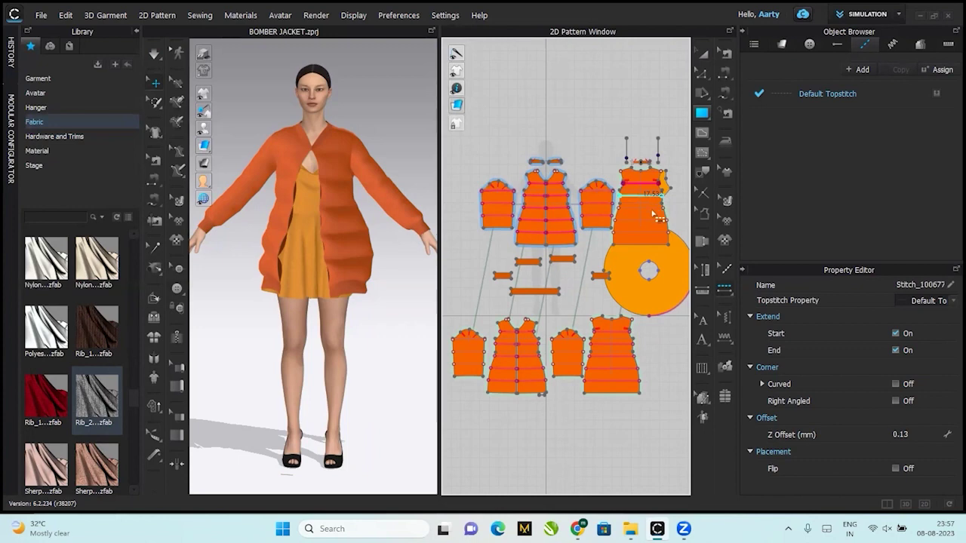
# Topstitch the quilting lines of the upper set's back panel, checking the partly stitched internal line by selecting it.
pyautogui.click(653, 207)
pyautogui.click(653, 207)
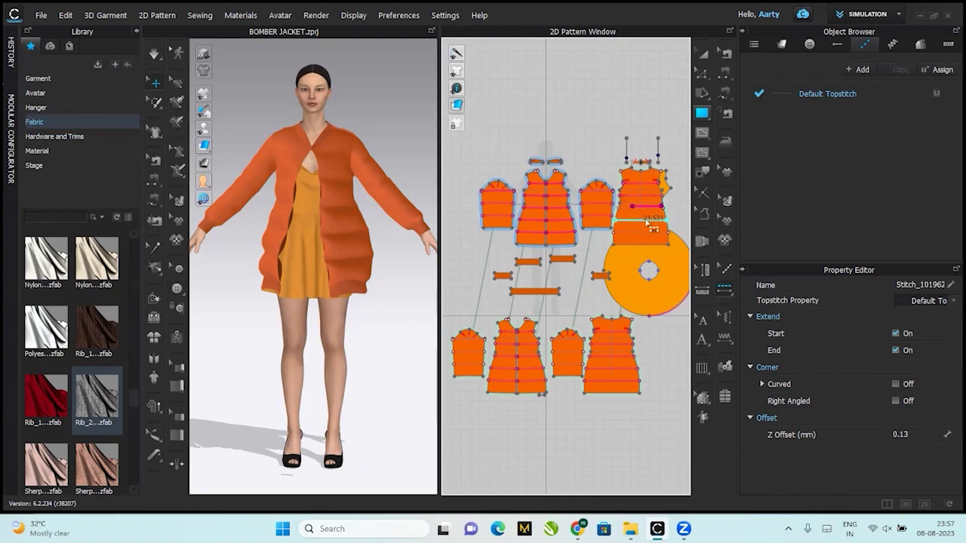
pyautogui.click(648, 220)
pyautogui.press('z')
pyautogui.click(625, 209)
pyautogui.click(629, 220)
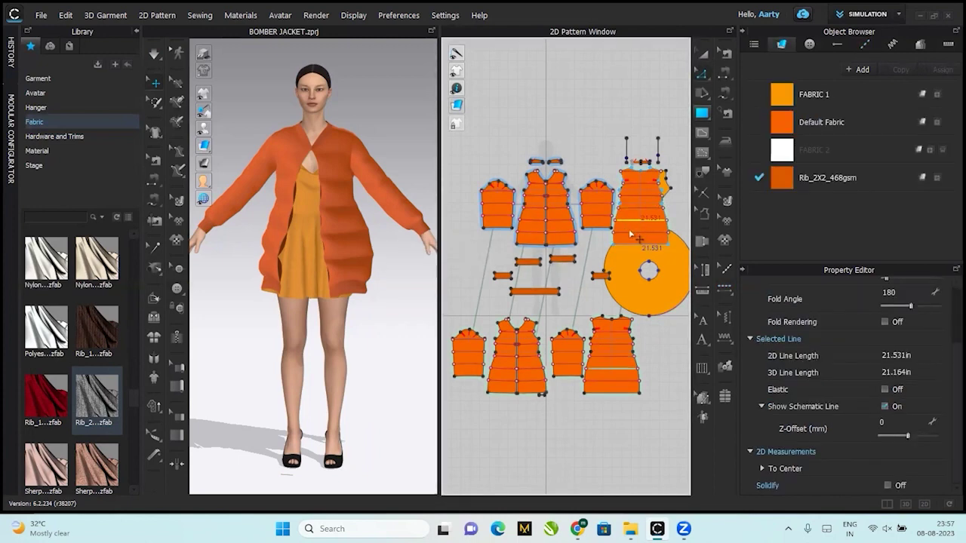
pyautogui.click(725, 289)
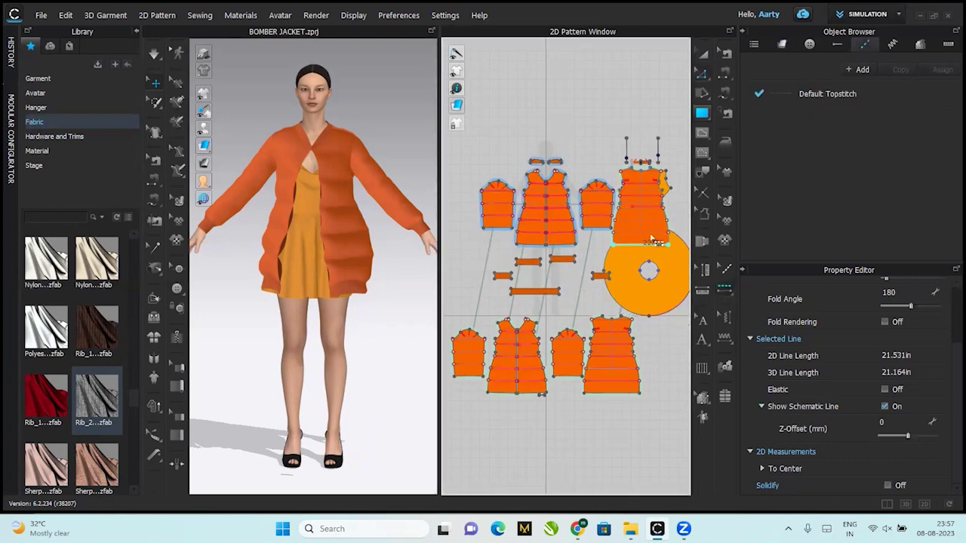
pyautogui.click(650, 231)
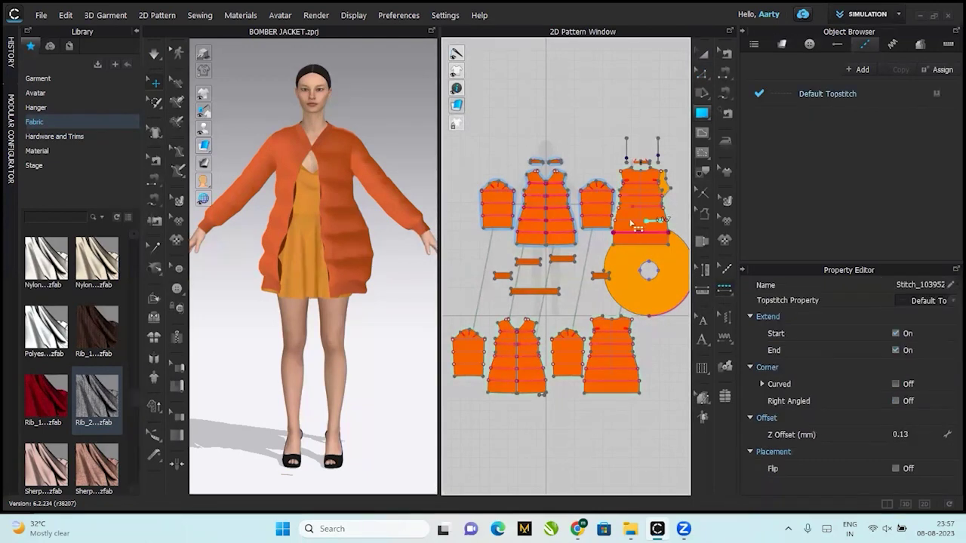
pyautogui.click(627, 211)
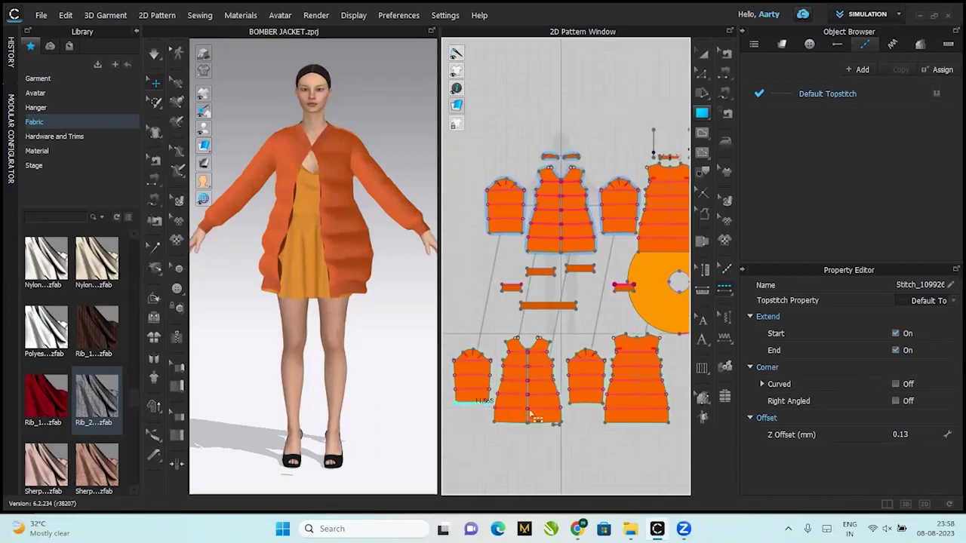
# Add Default Topstitch to the lower set's back-panel hem and a sleeve hem, and to the upper set's front and back necklines.
pyautogui.click(630, 423)
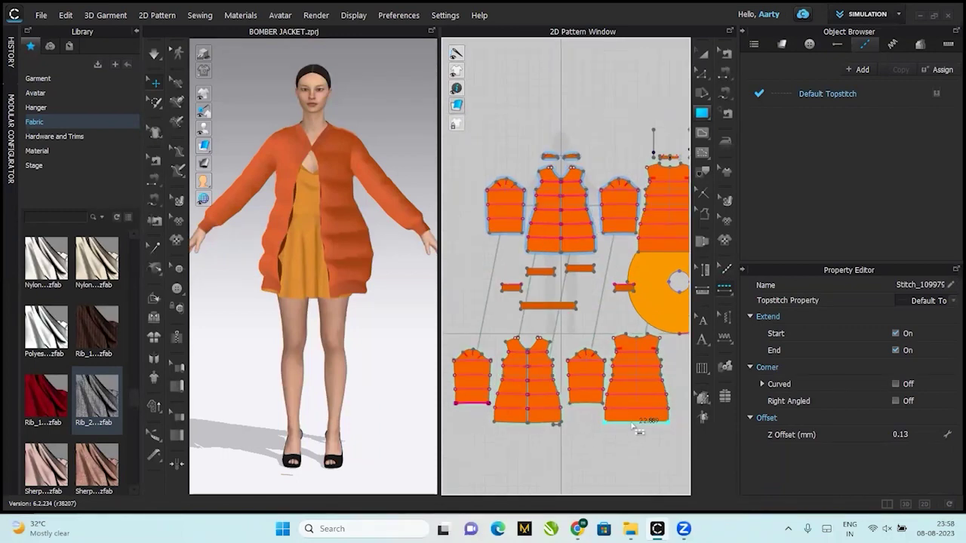
pyautogui.click(589, 400)
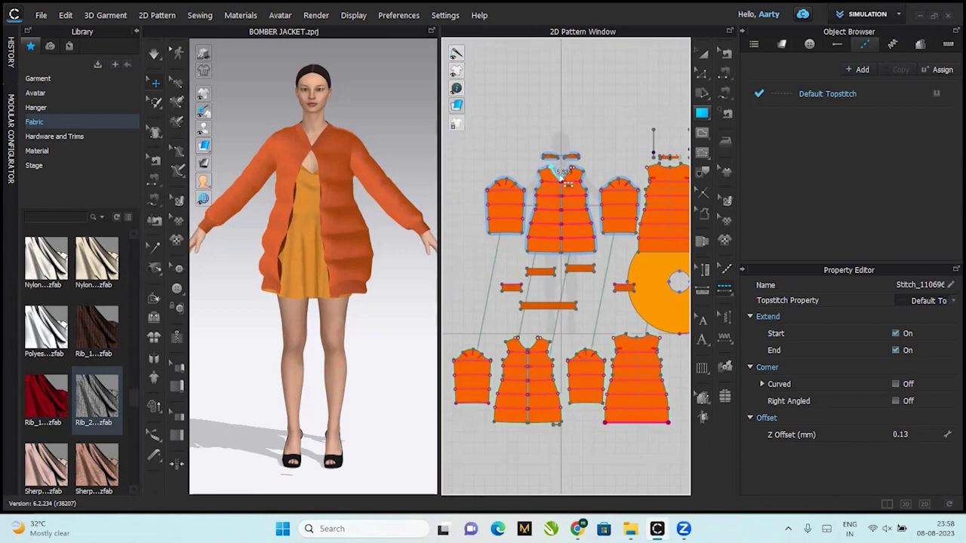
pyautogui.click(571, 173)
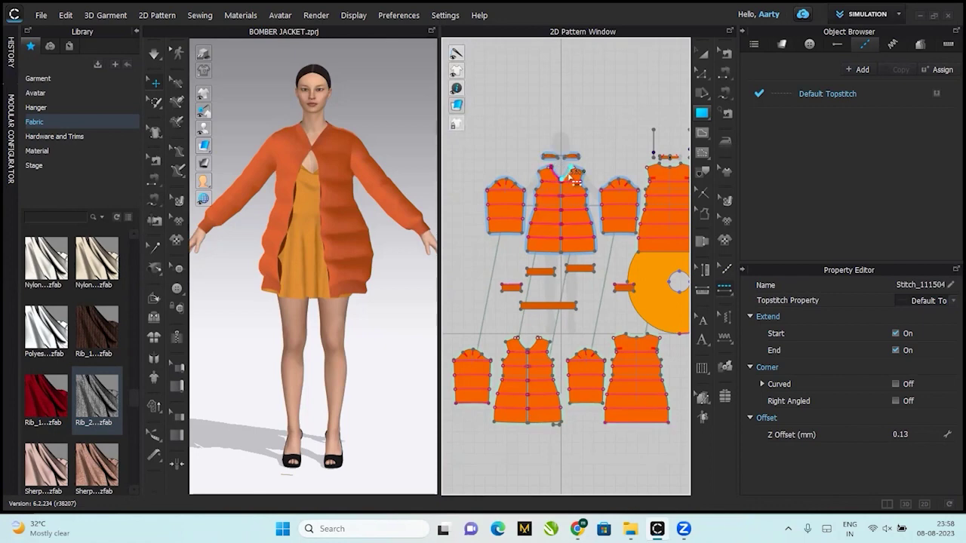
pyautogui.click(669, 166)
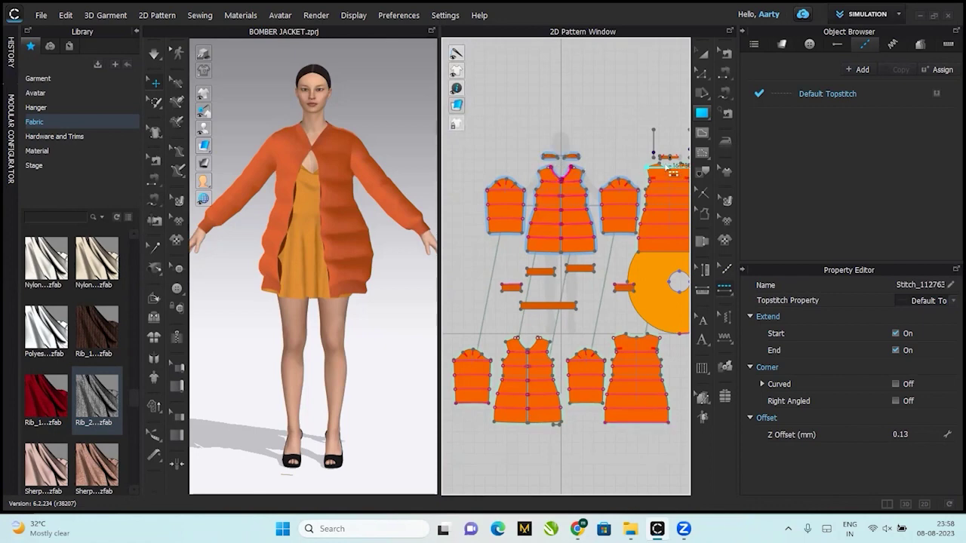
pyautogui.click(677, 169)
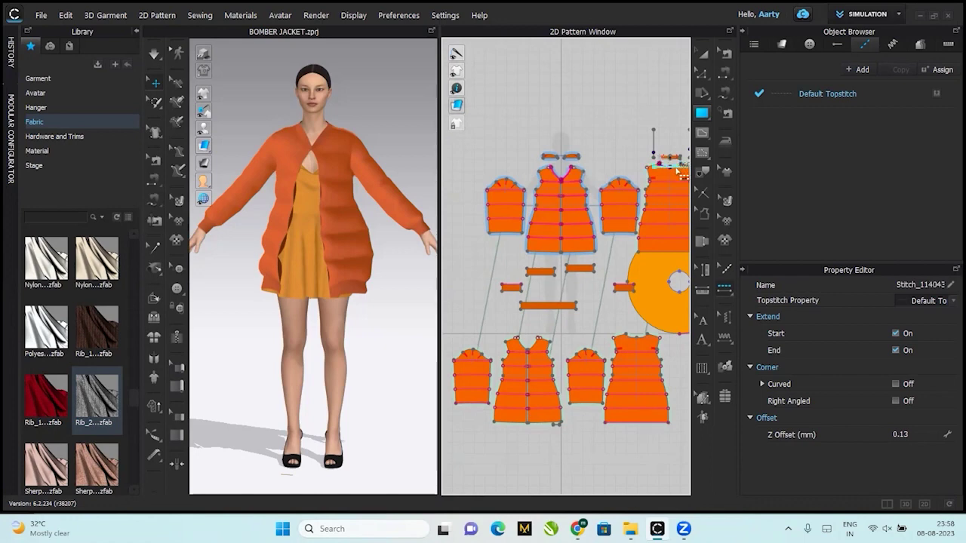
pyautogui.click(679, 168)
# Set the thread thickness of Default Topstitch to 100 Tex.
pyautogui.click(813, 96)
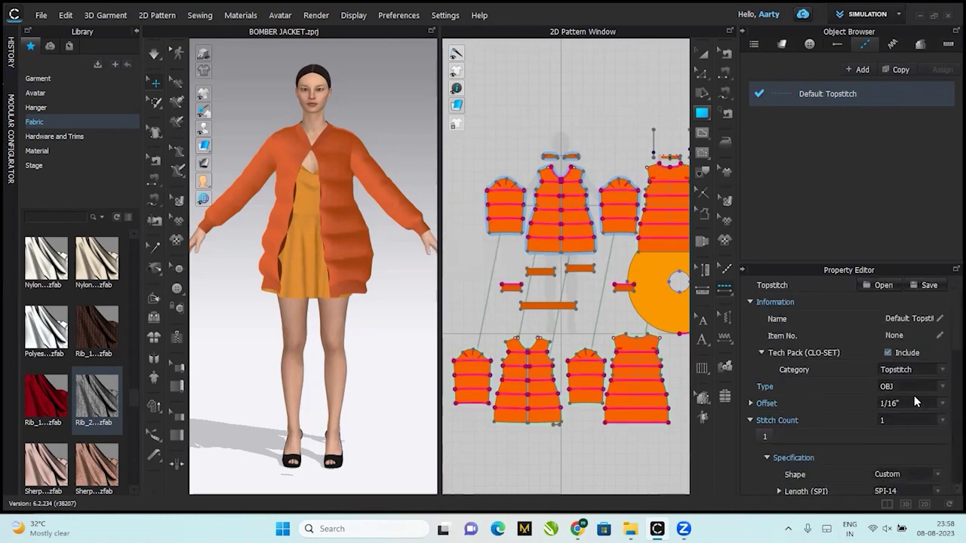
pyautogui.scroll(-4, 914, 392)
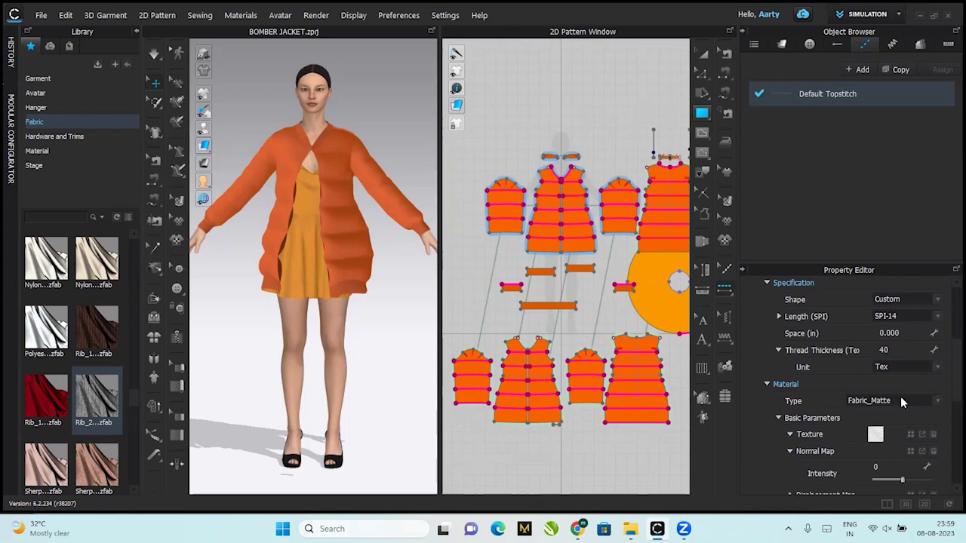
pyautogui.click(921, 353)
pyautogui.write('100')
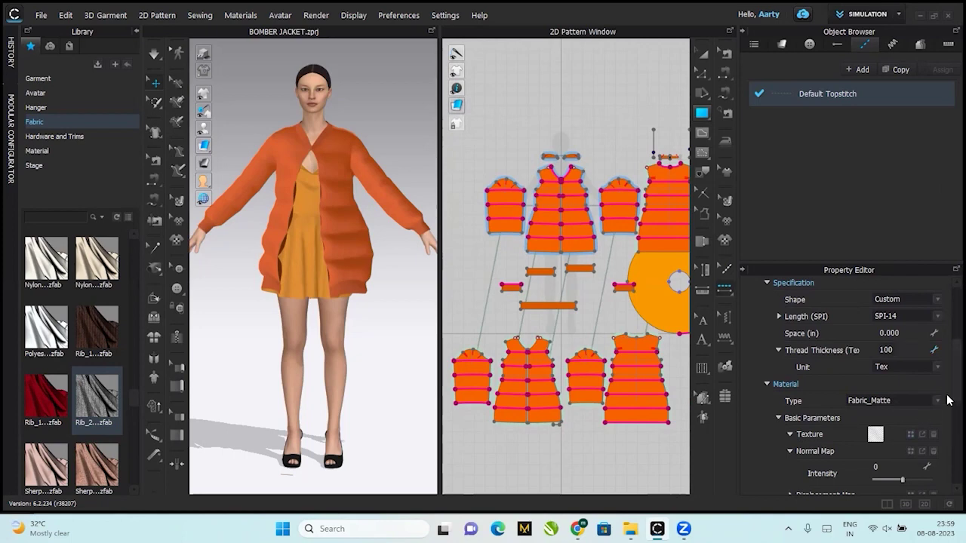
# Color the Default Topstitch thread dark brown, hex 7F4002, by darkening an orange swatch.
pyautogui.scroll(-2, 949, 388)
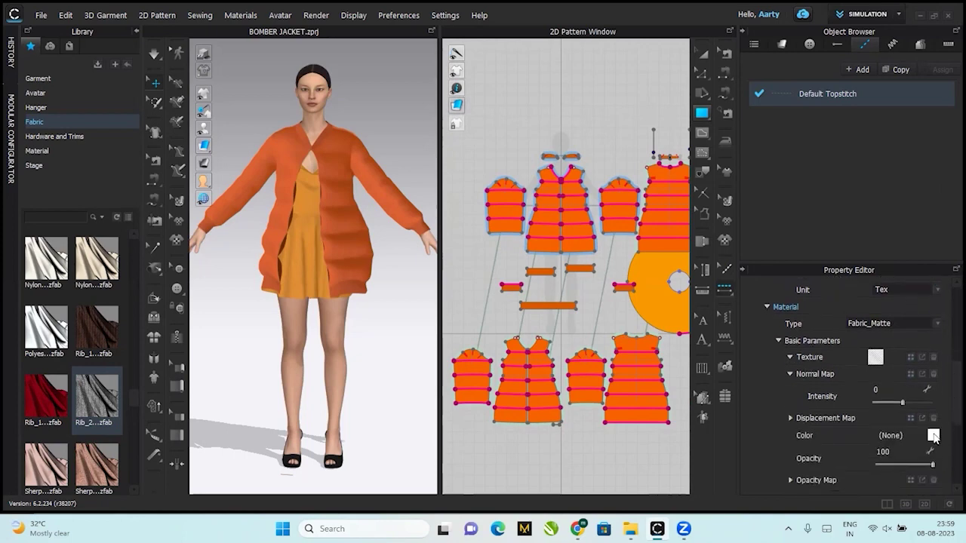
pyautogui.click(934, 435)
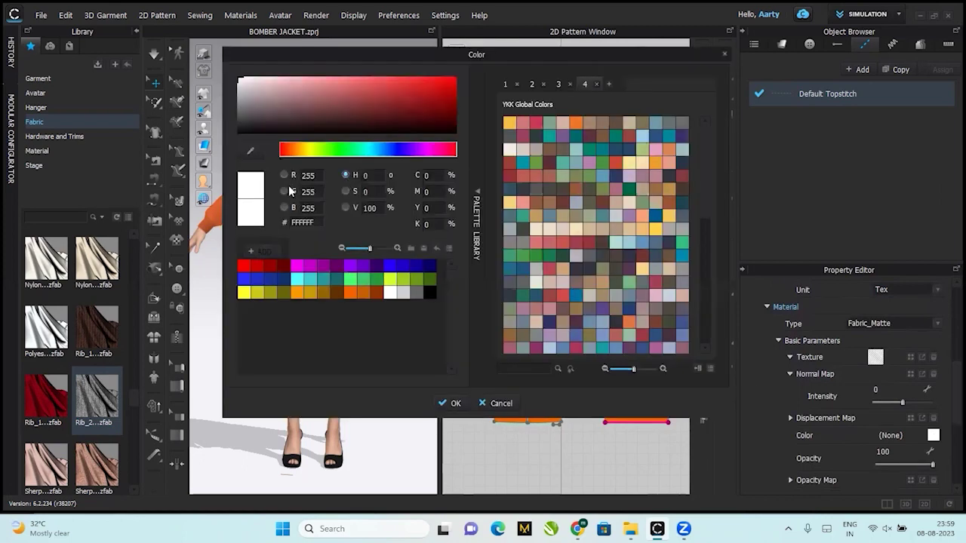
pyautogui.click(360, 292)
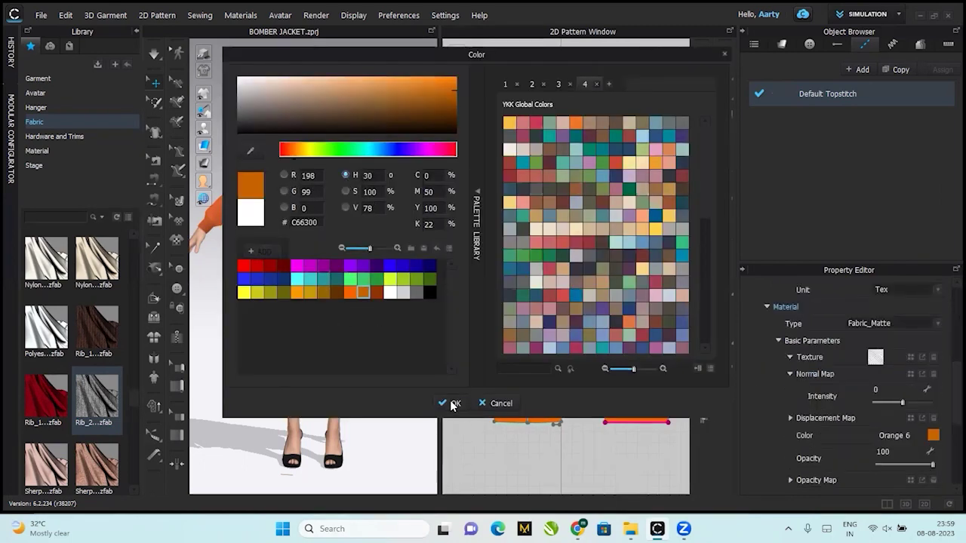
pyautogui.click(454, 105)
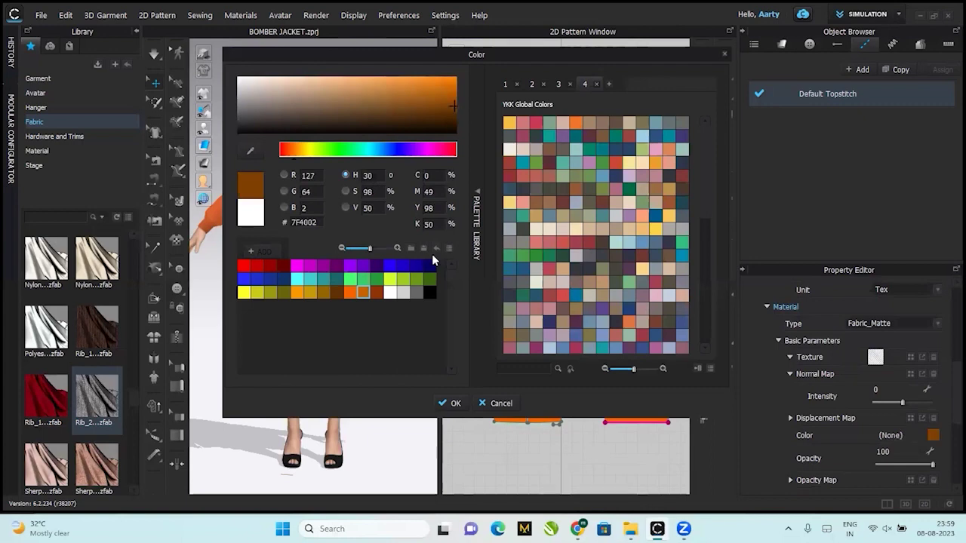
pyautogui.click(455, 404)
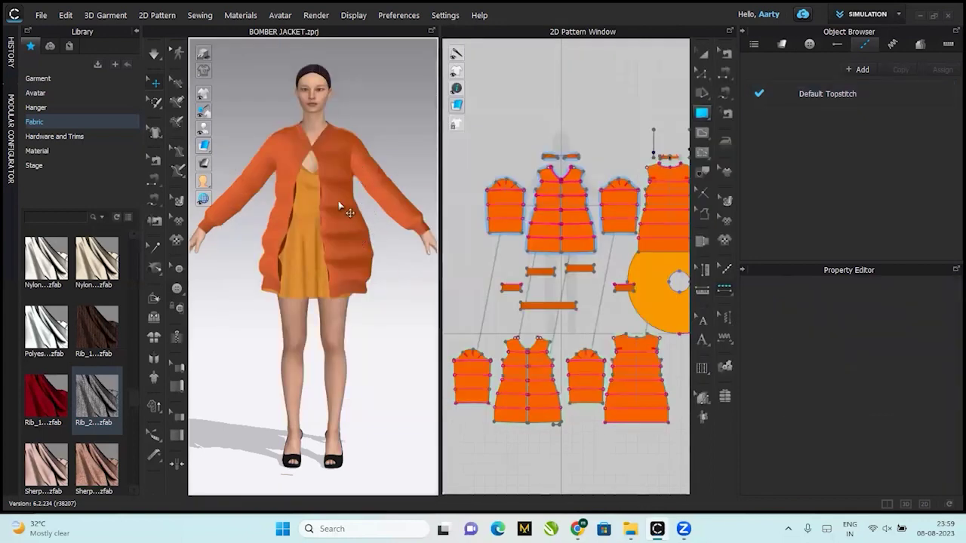
# Change the material type of Default Fabric to Fabric_Shiny, simulate the garment, and inspect the jacket from the front and side.
pyautogui.scroll(3, 343, 210)
pyautogui.scroll(2, 343, 210)
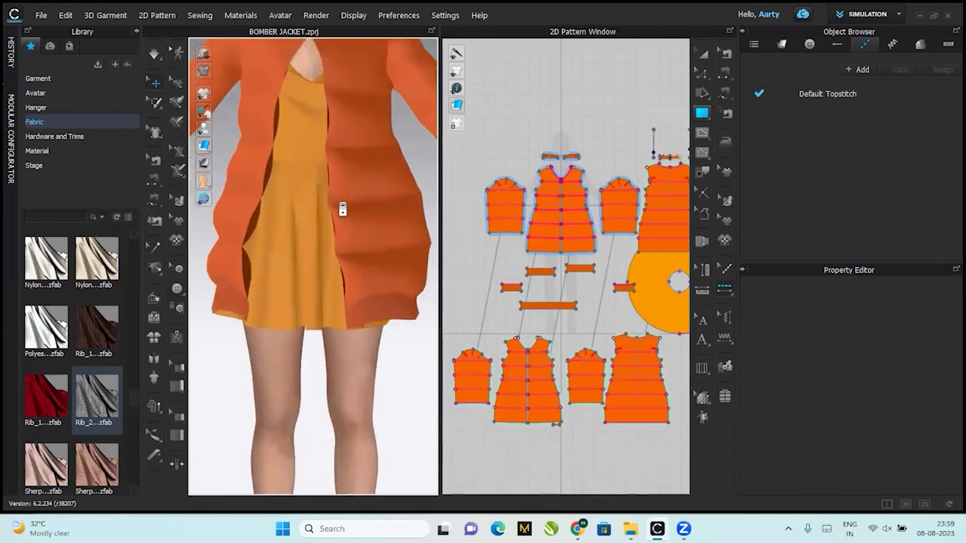
pyautogui.moveTo(297, 282); pyautogui.dragTo(308, 411, button='middle')
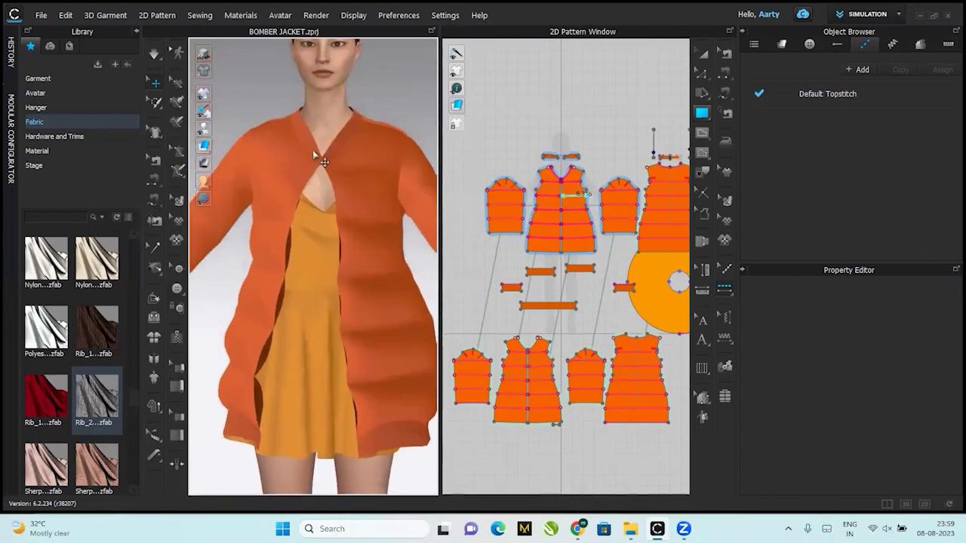
pyautogui.moveTo(320, 160); pyautogui.dragTo(379, 154, button='right')
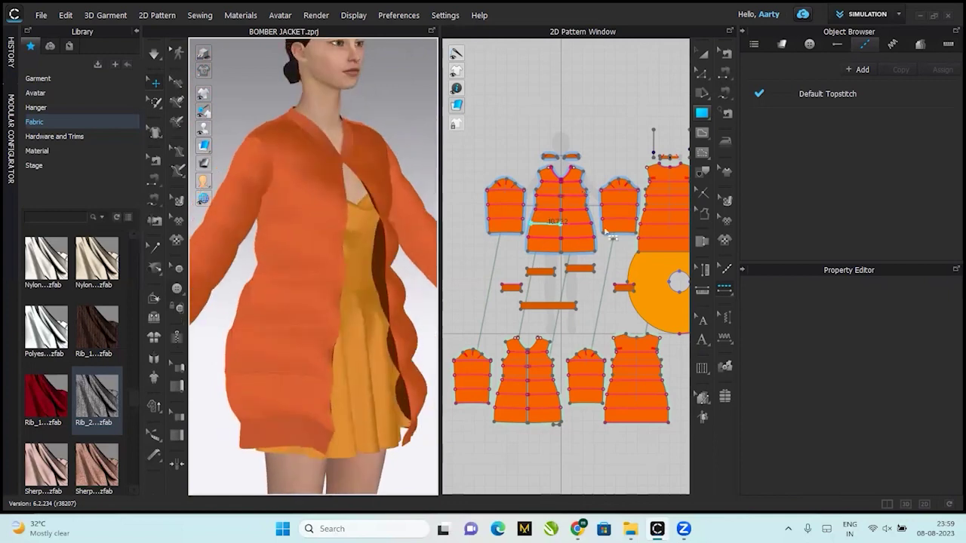
pyautogui.click(780, 45)
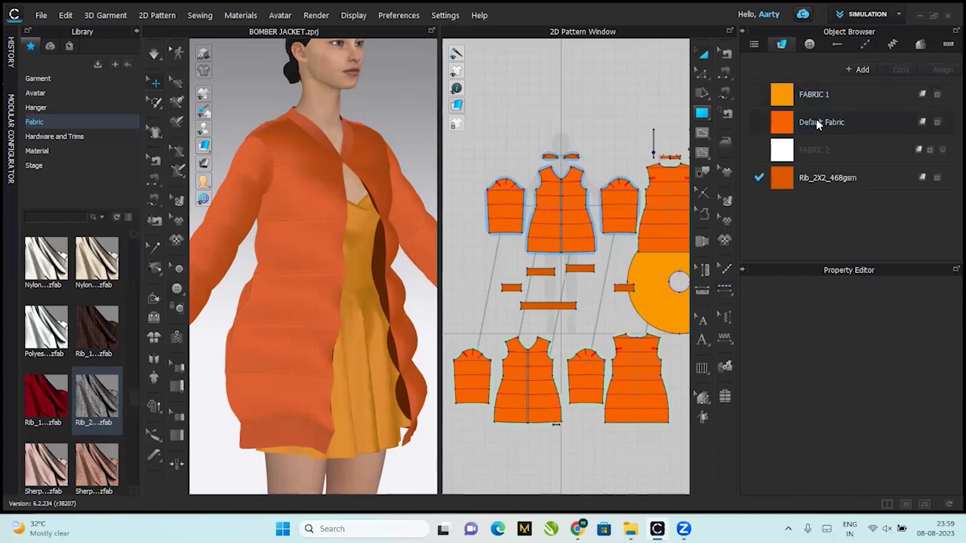
pyautogui.click(802, 120)
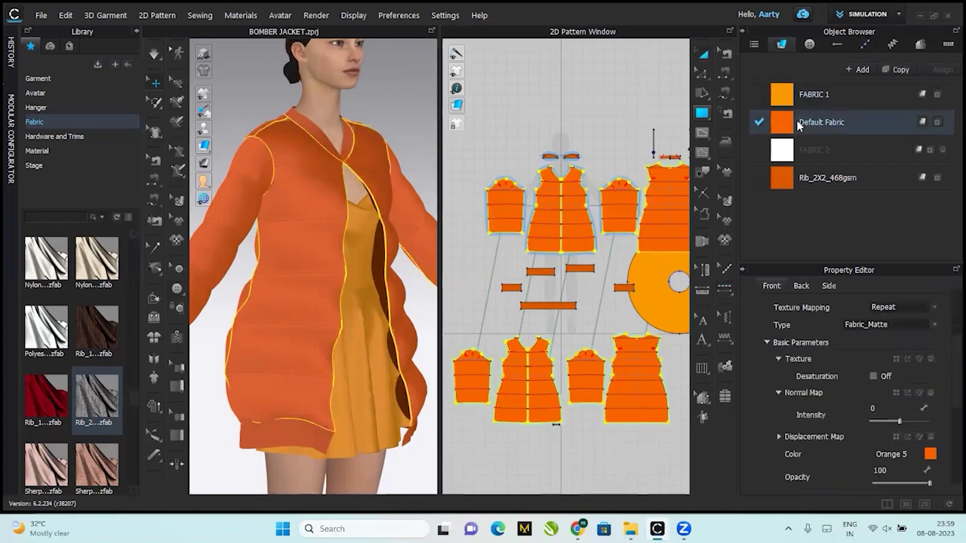
pyautogui.click(926, 330)
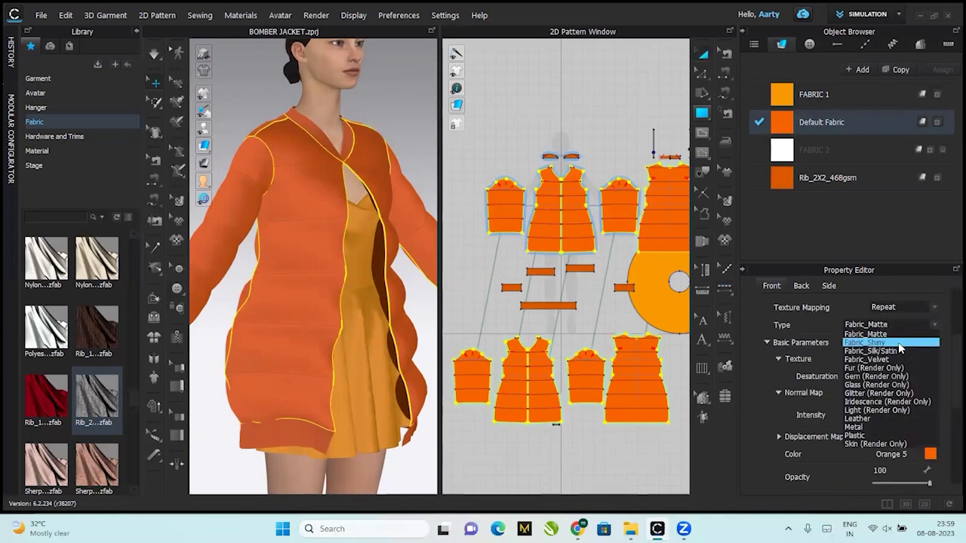
pyautogui.click(868, 338)
pyautogui.click(404, 109)
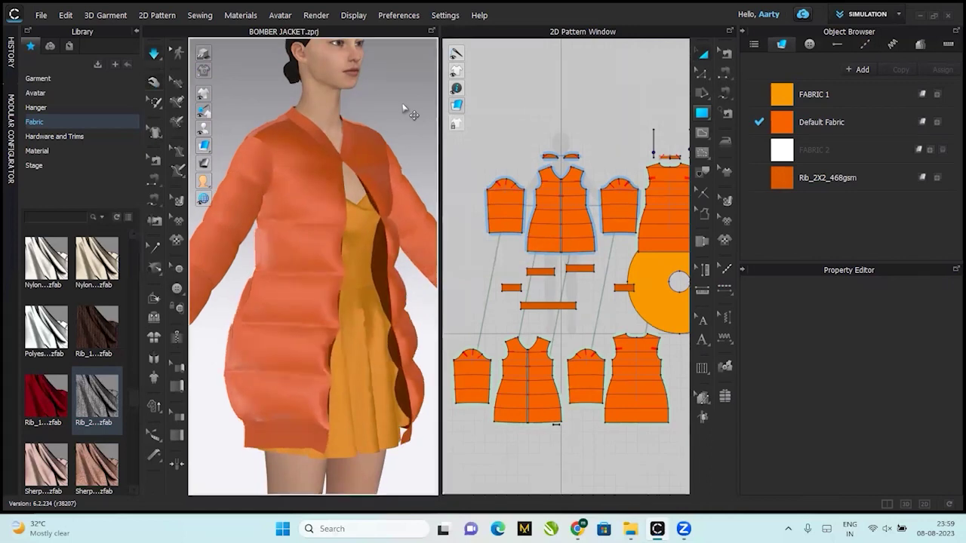
pyautogui.moveTo(407, 111); pyautogui.dragTo(296, 214, button='right')
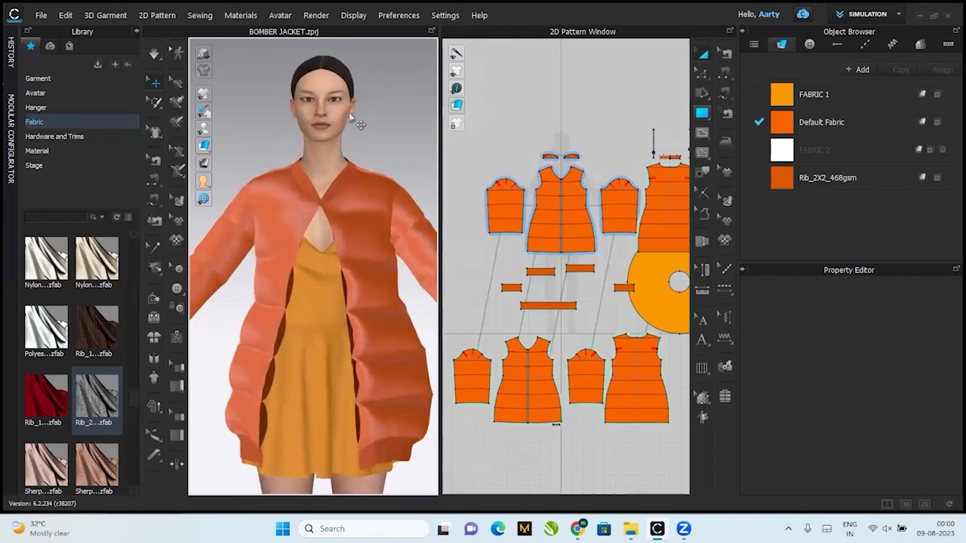
pyautogui.moveTo(353, 115); pyautogui.dragTo(395, 106, button='right')
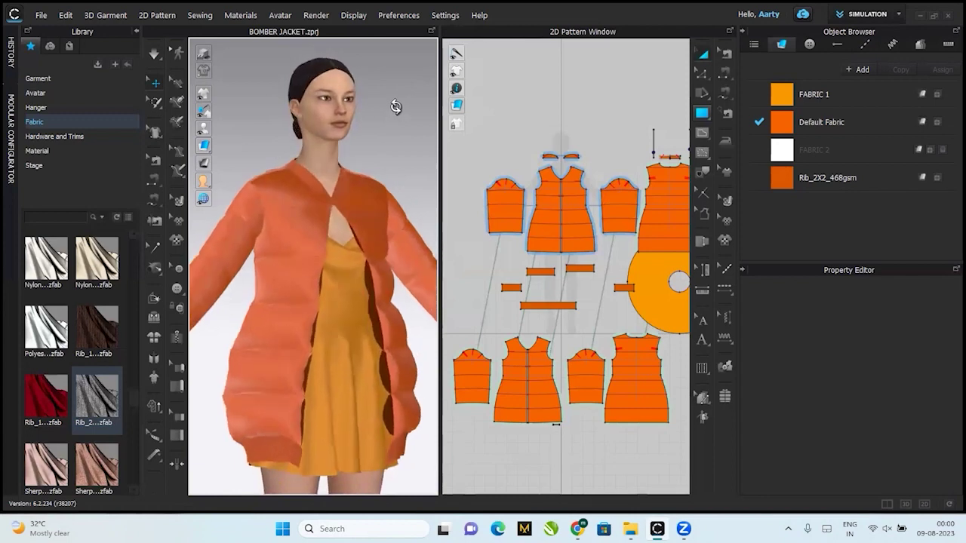